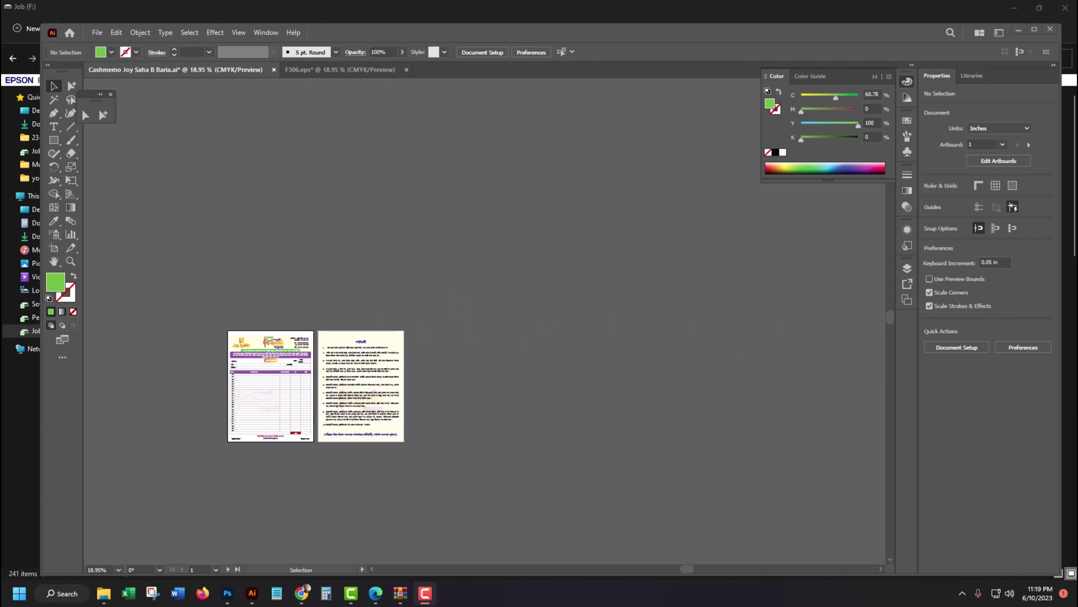
Draw a green-filled rectangle 12 in wide by 14 in tall beside the terms artboards.
drag(472, 364, 428, 261)
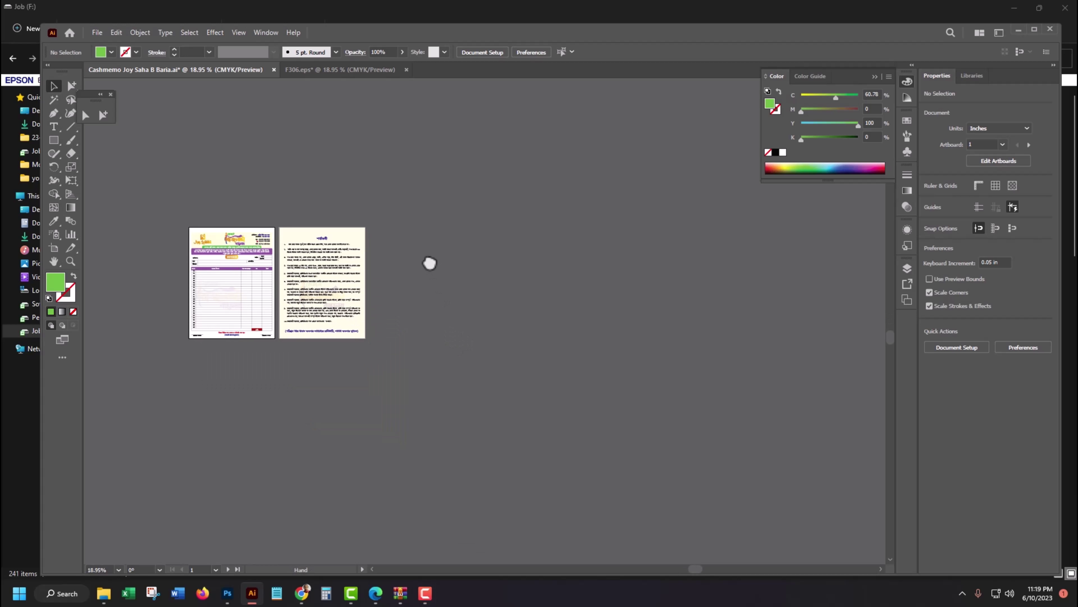
mouse_move(393, 227)
mouse_down()
mouse_move(529, 338)
mouse_move(604, 378)
mouse_up()
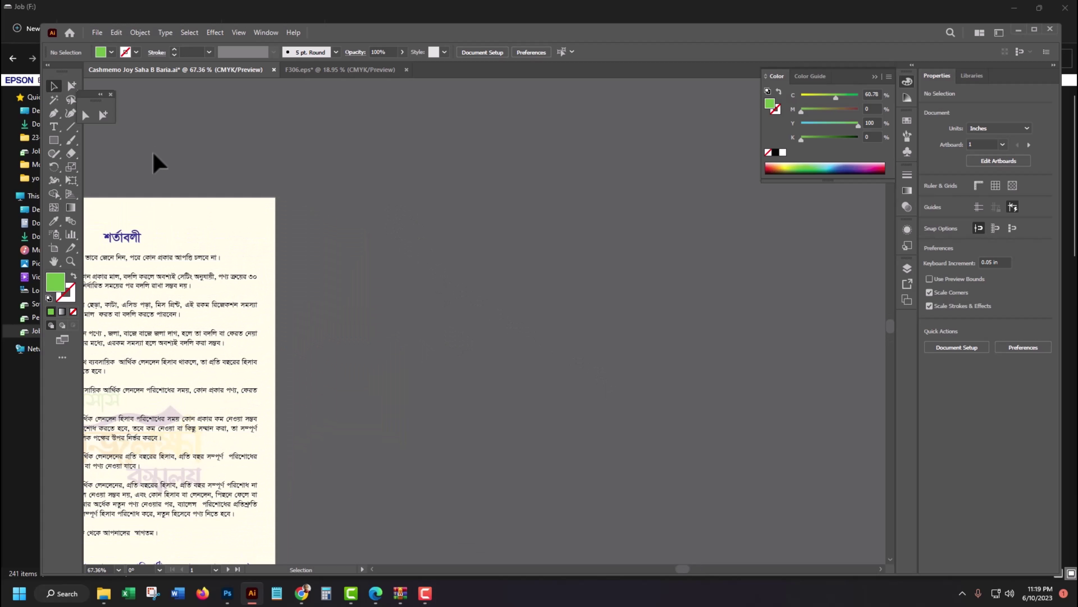
click(54, 140)
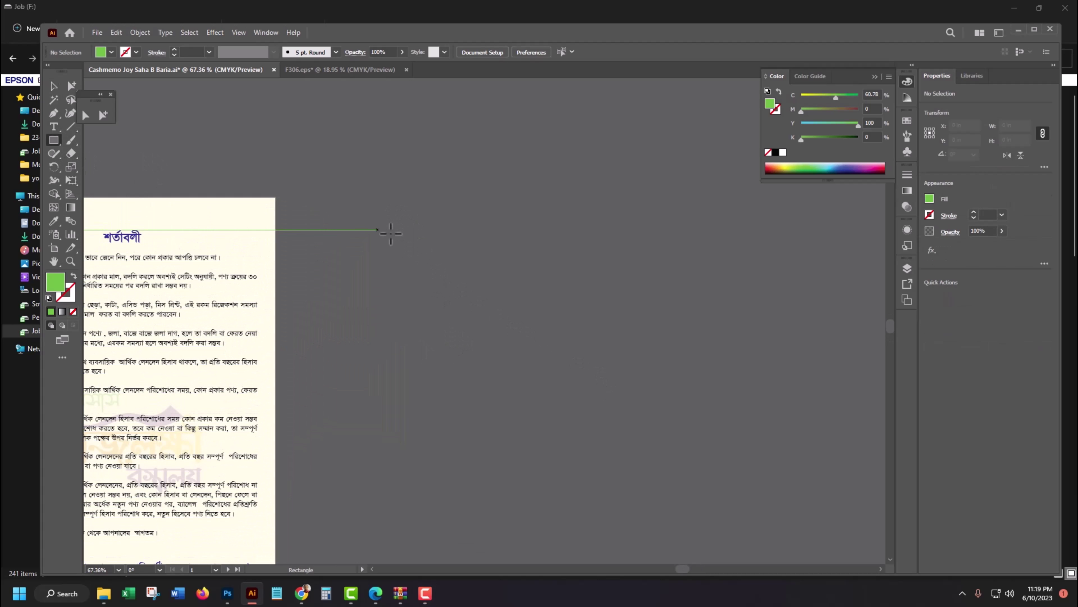
click(409, 241)
text(12)
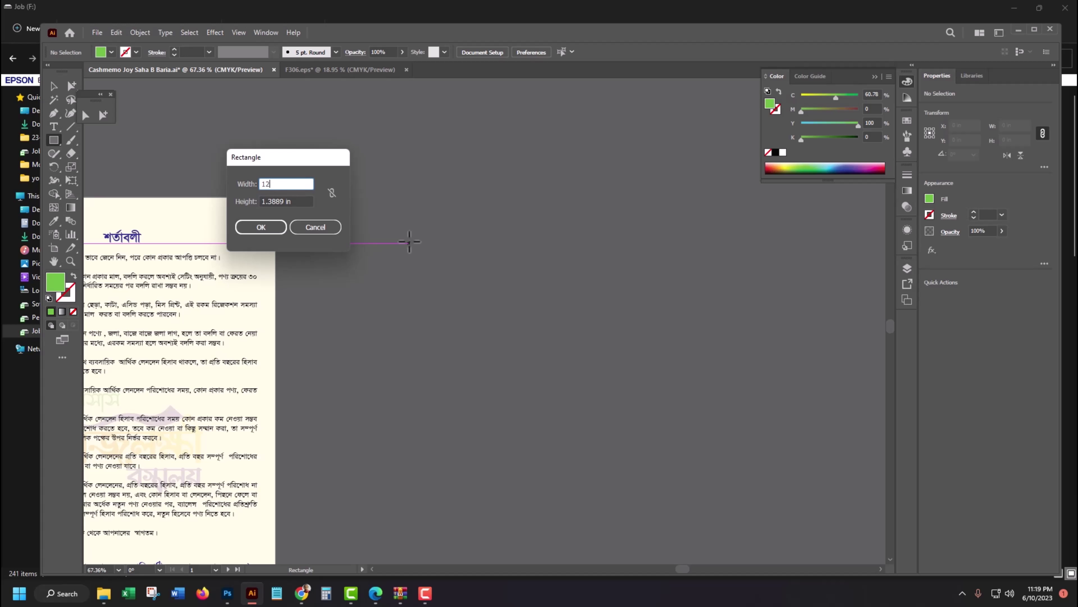
key(Tab)
text(14)
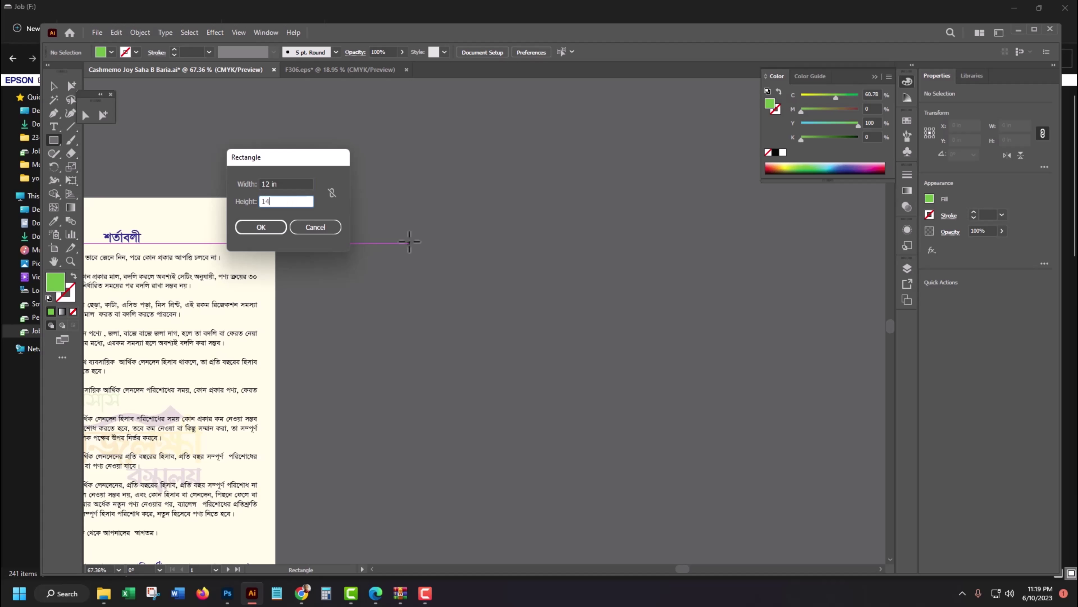
key(Return)
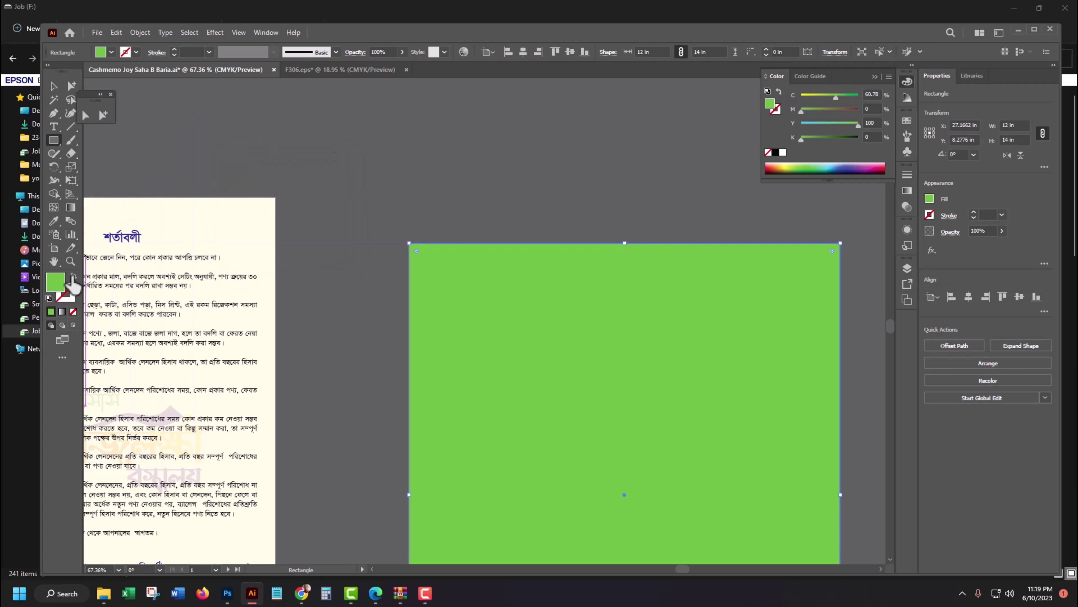
Swap the rectangle's fill and stroke, then move it up and to the left.
click(73, 277)
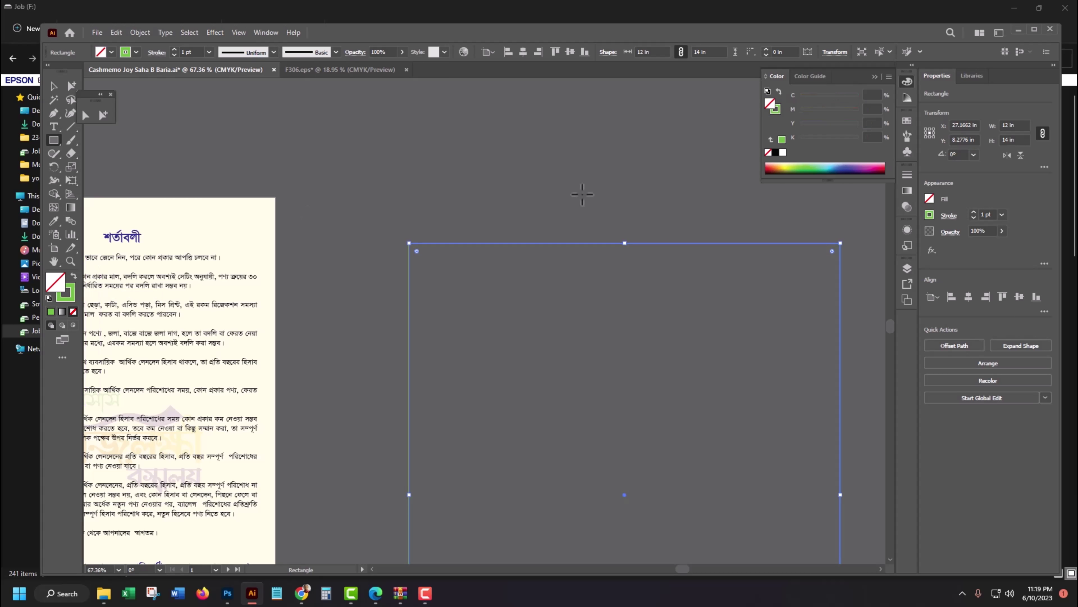
click(53, 86)
drag(532, 280, 375, 168)
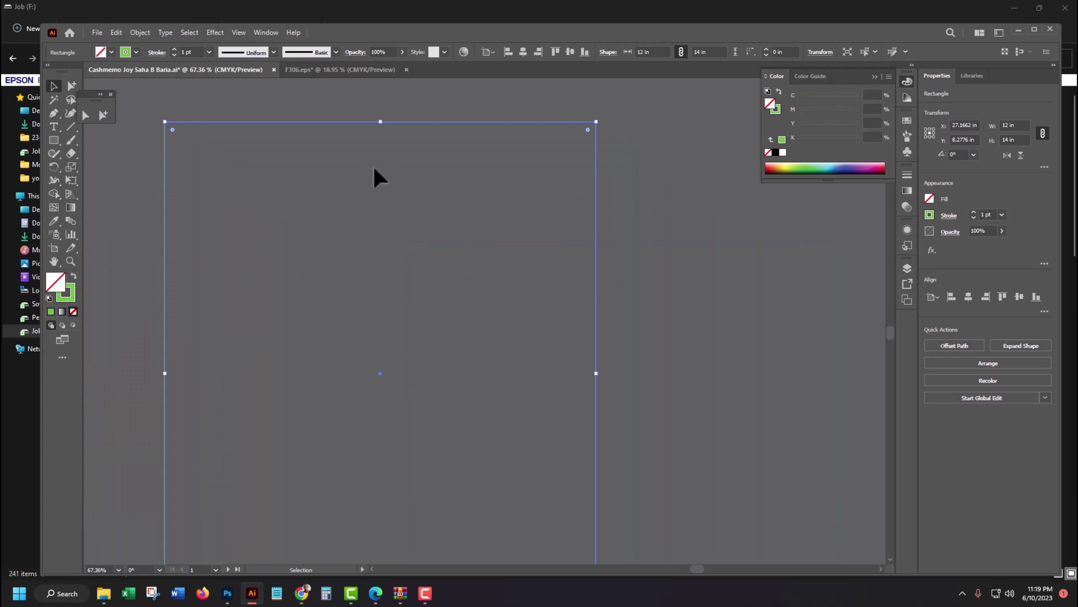
key(ctrl+minus)
key(ctrl+minus)
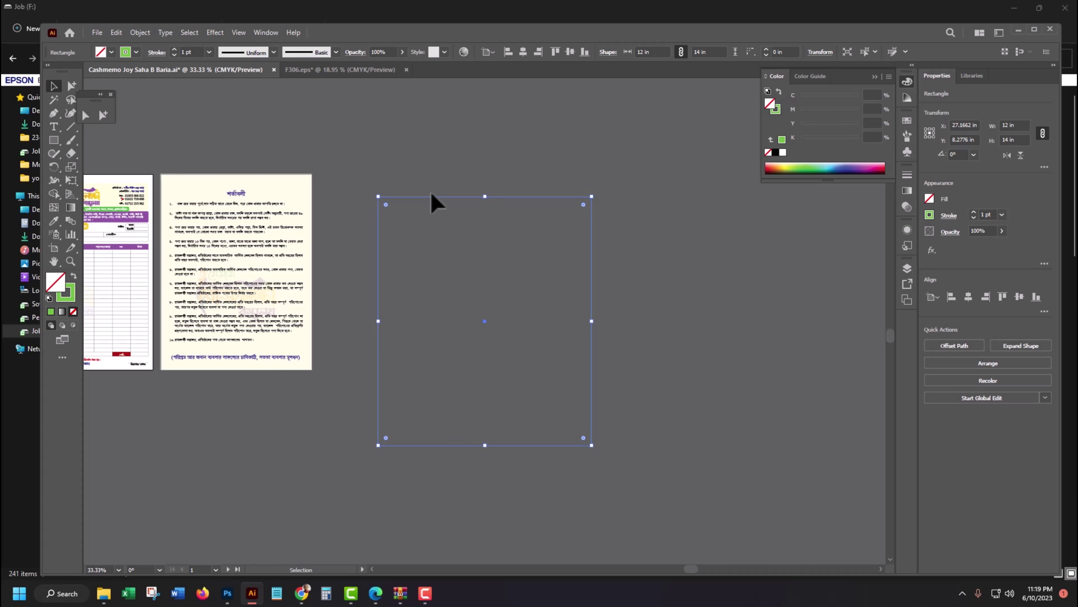
click(421, 183)
drag(421, 197, 394, 155)
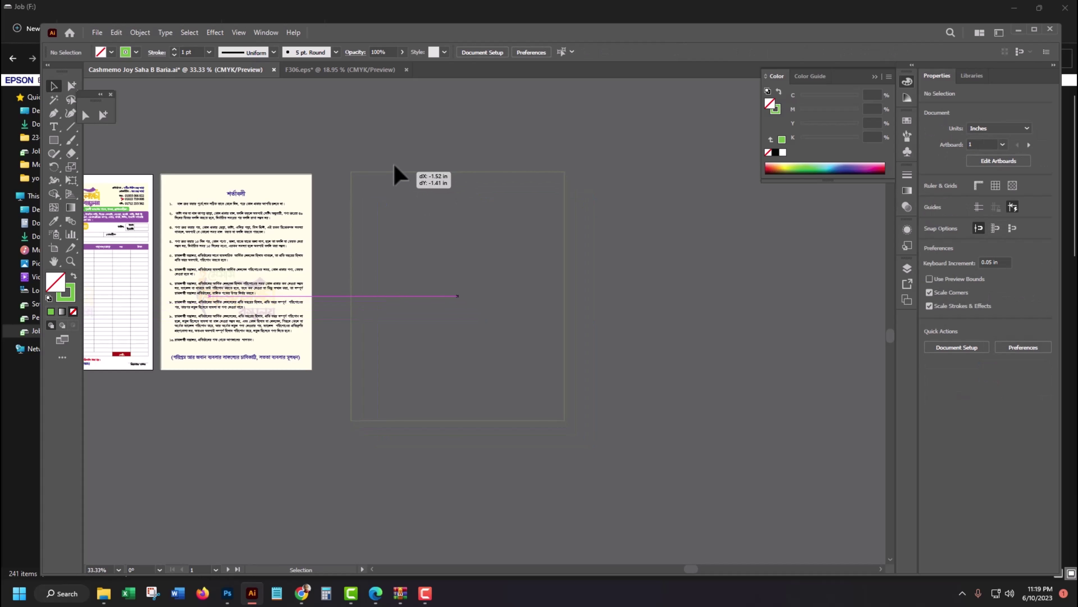
Set the rectangle's stroke to pure magenta, C0 M100 Y0 K0.
click(70, 299)
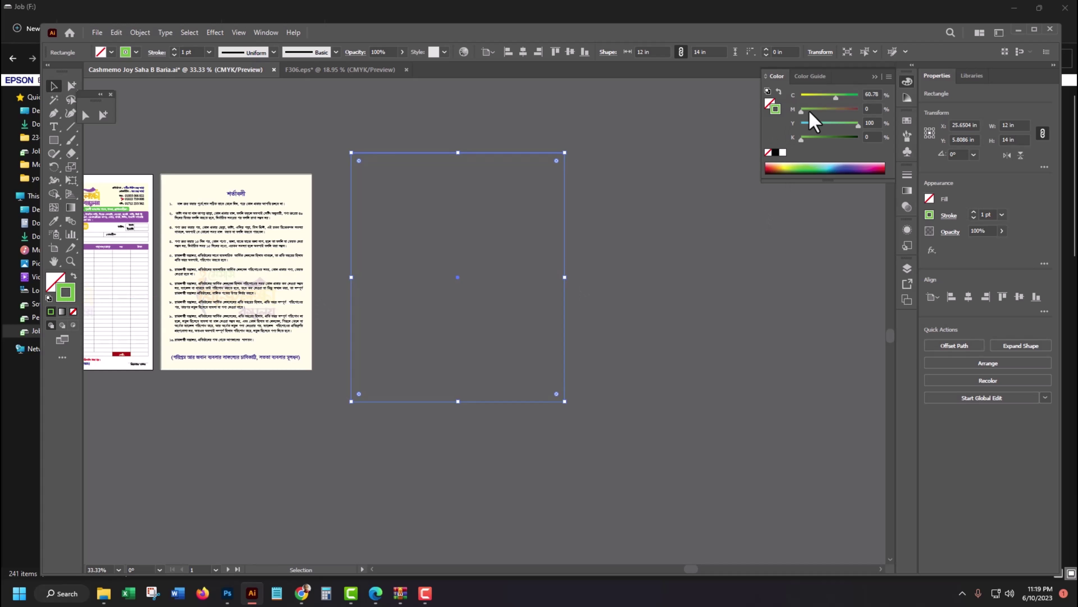
drag(801, 111, 947, 111)
drag(858, 124, 693, 140)
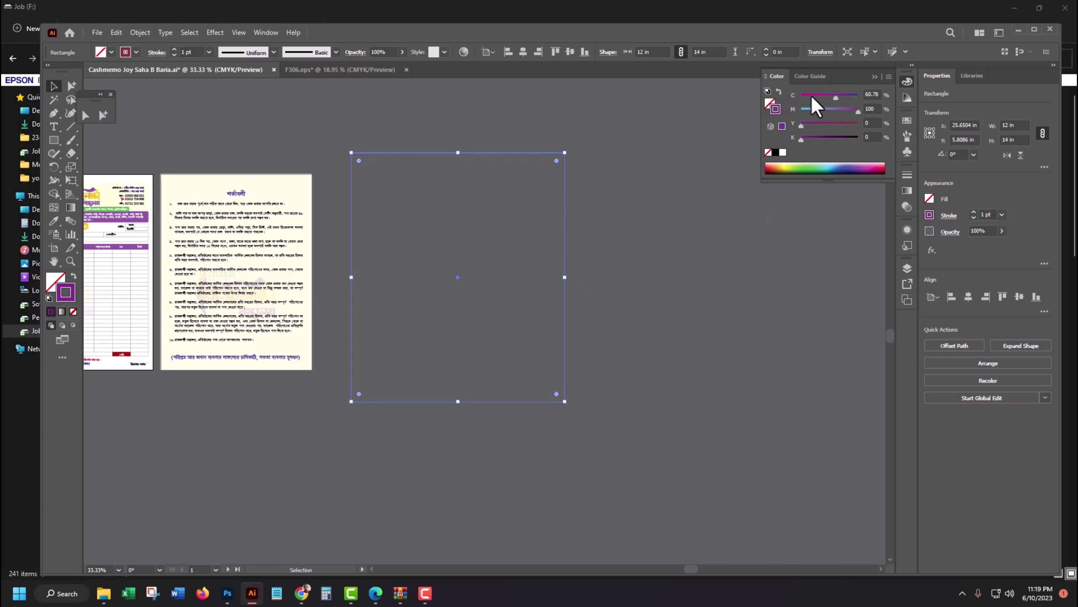
drag(833, 97, 698, 101)
click(622, 240)
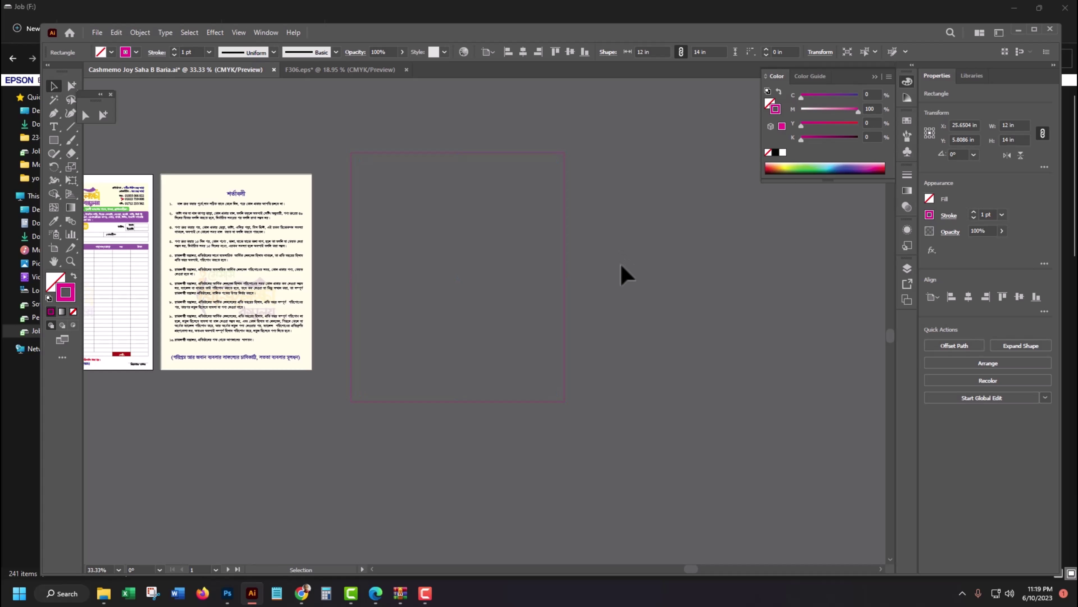
click(476, 291)
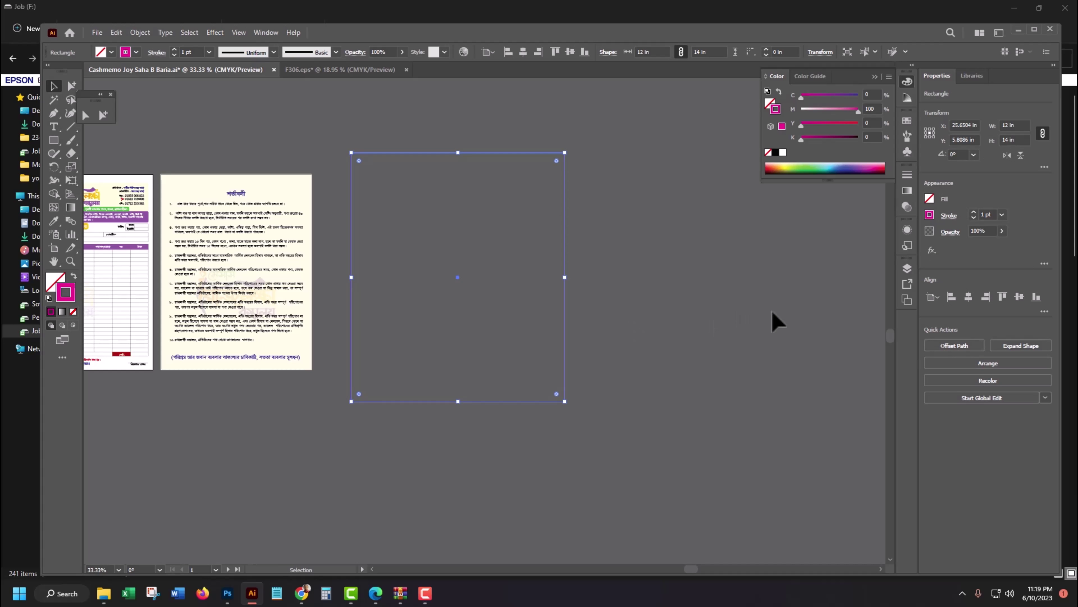
Add Artboard 4 and fit it to the selected rectangle, about 12.01 × 14.01 in.
click(907, 300)
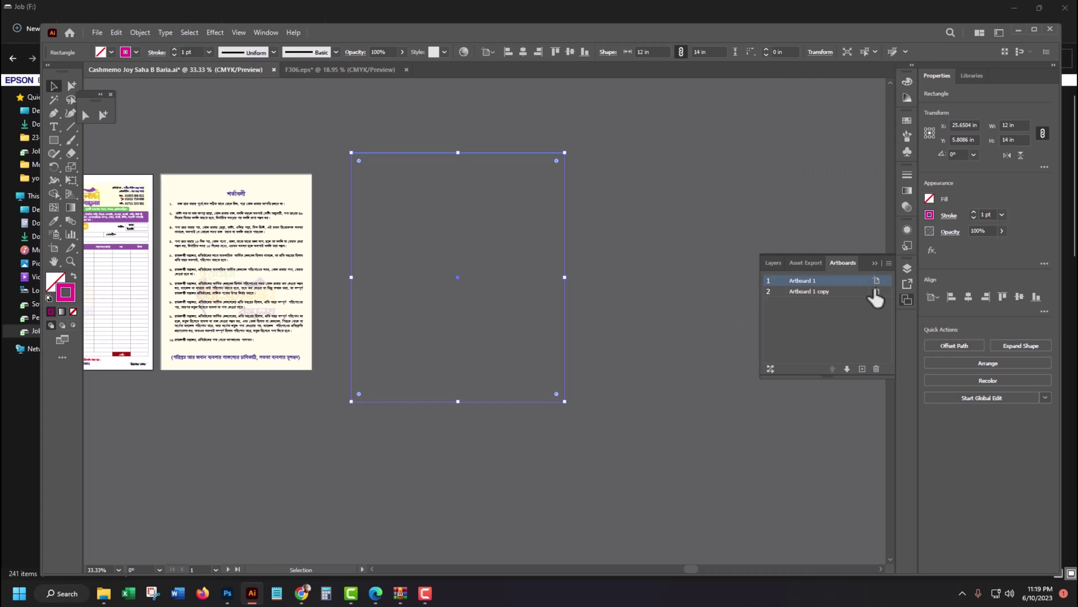
click(836, 291)
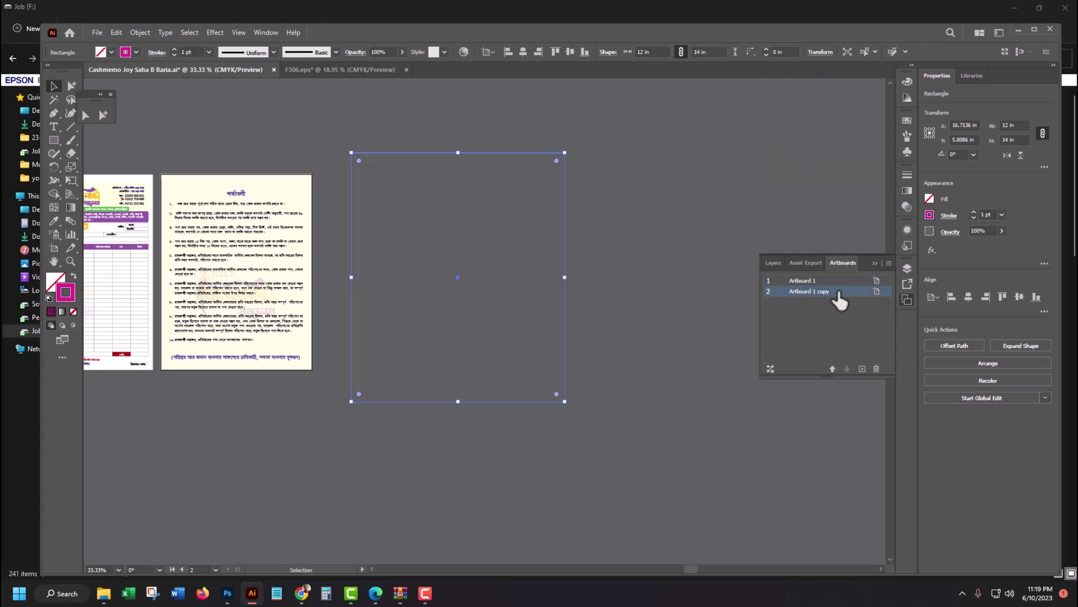
click(862, 369)
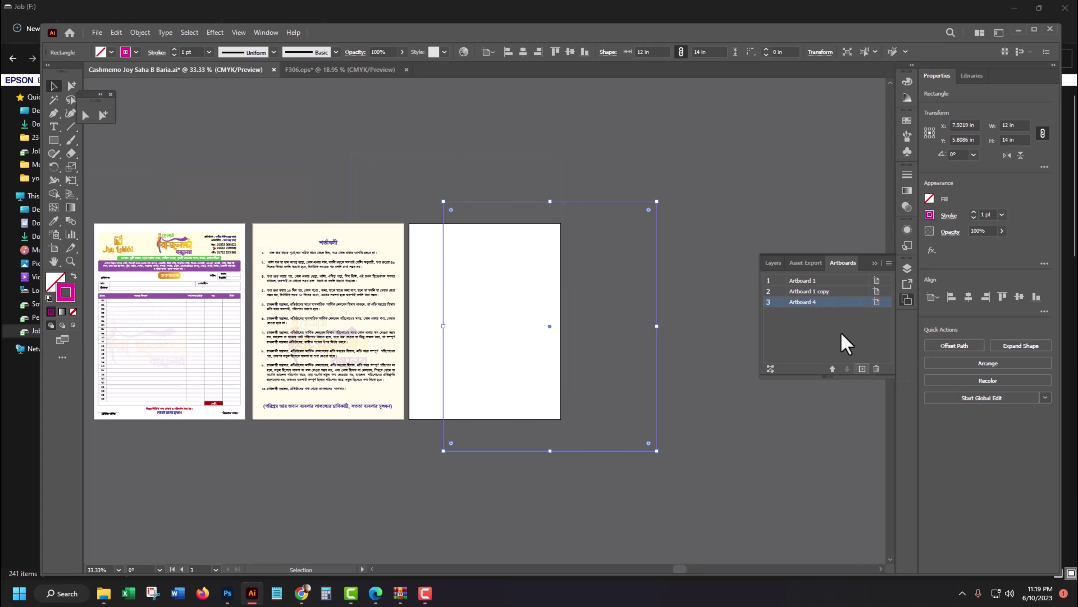
click(876, 303)
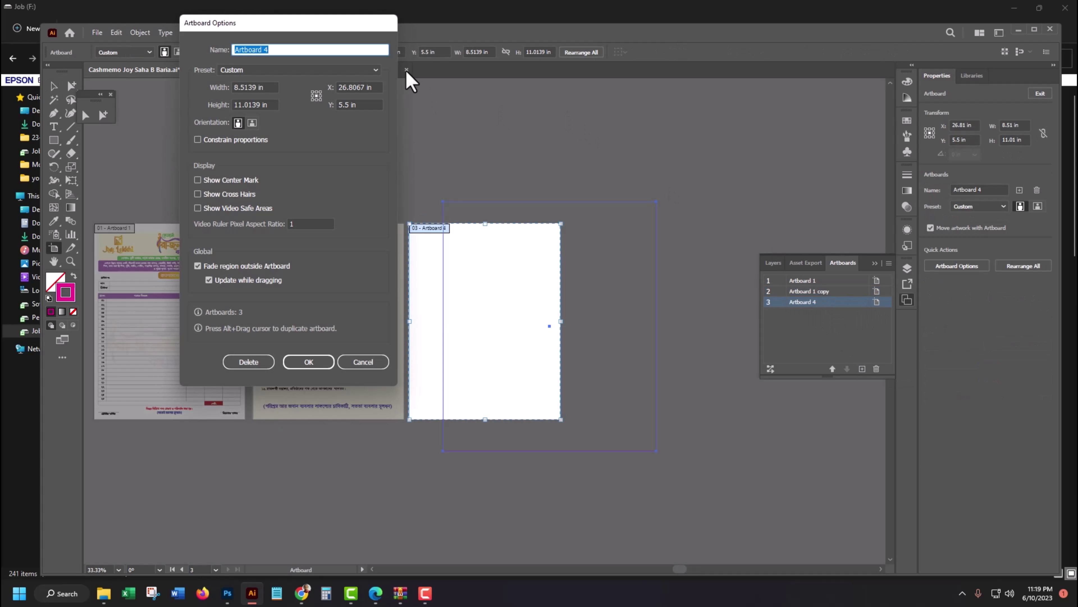
click(372, 71)
click(269, 112)
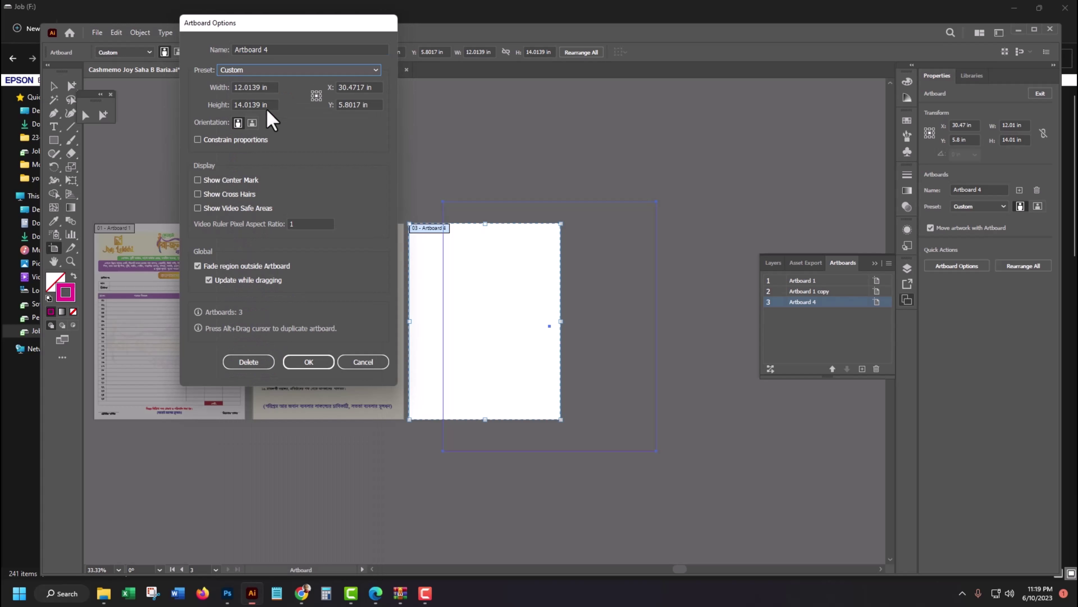
click(308, 361)
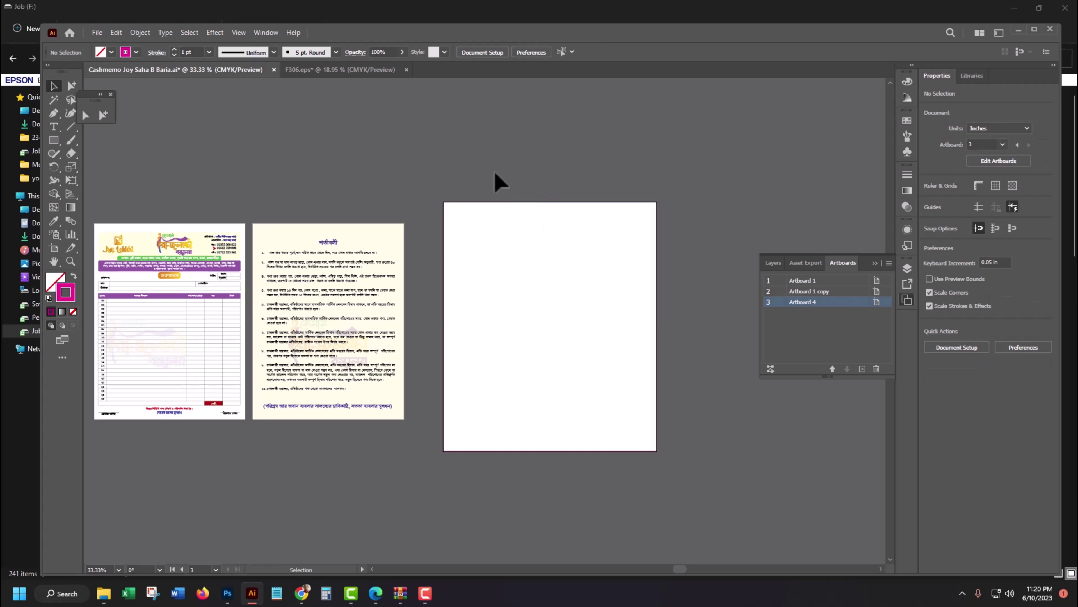
Close the leaves archive window, reposition the Job (F:) Explorer window, and return to Illustrator.
drag(584, 271, 405, 297)
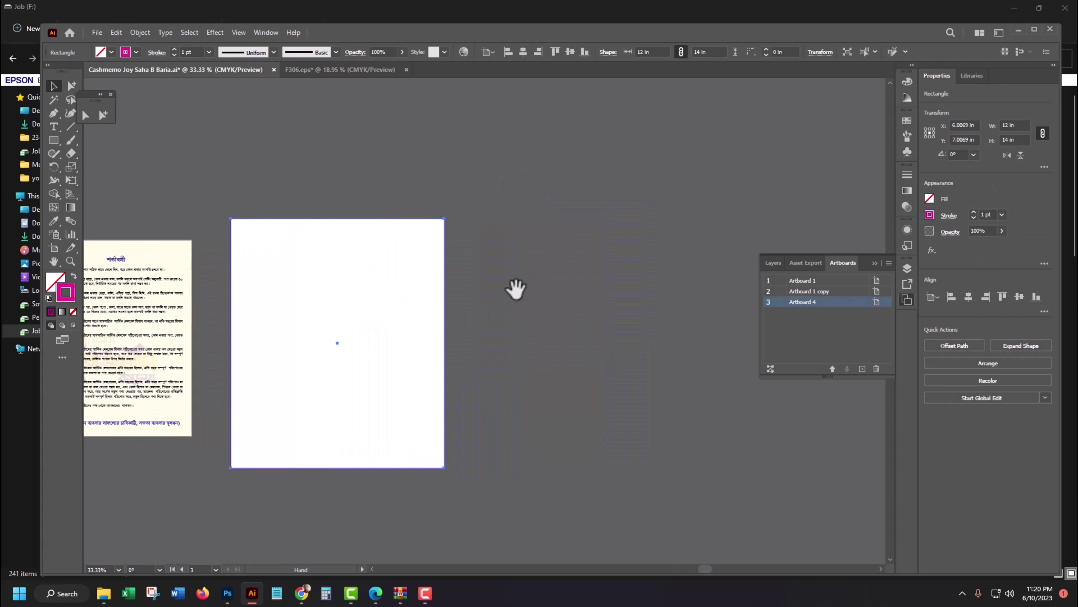
drag(513, 289, 448, 289)
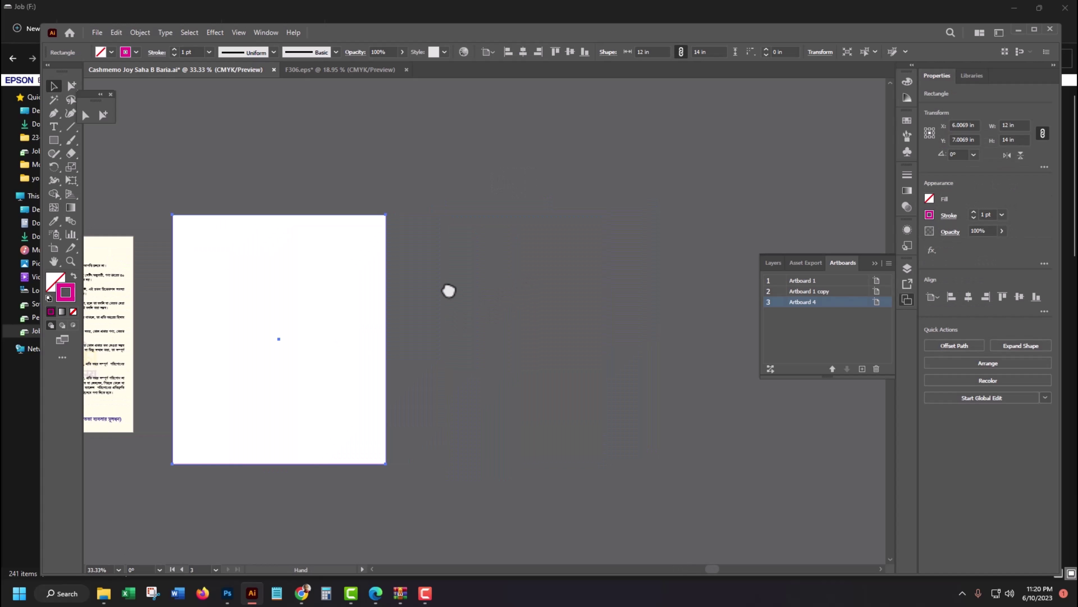
click(1018, 29)
click(941, 18)
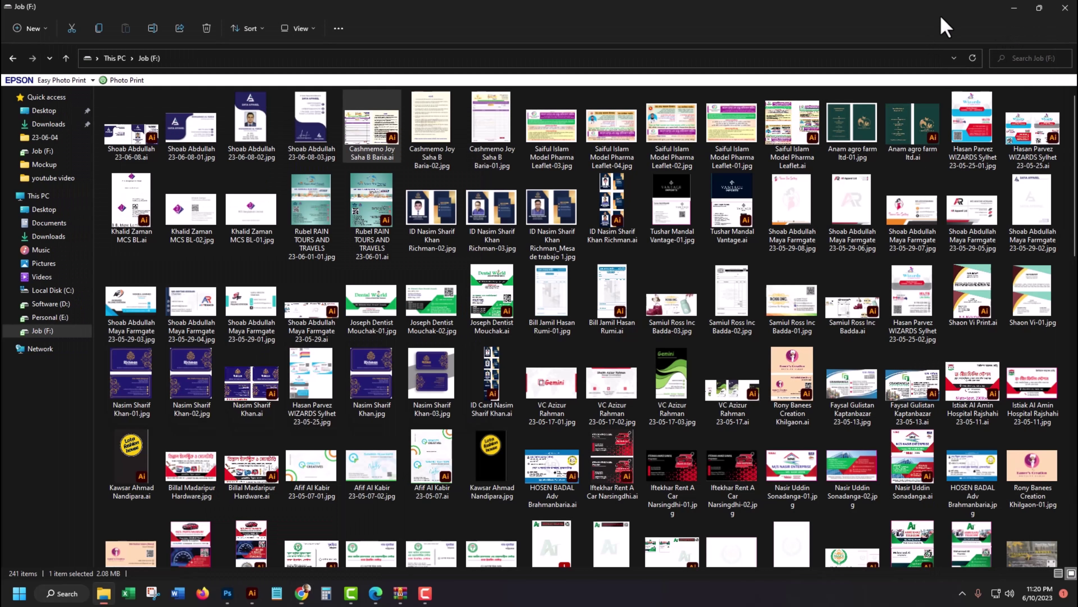
double_click(874, 10)
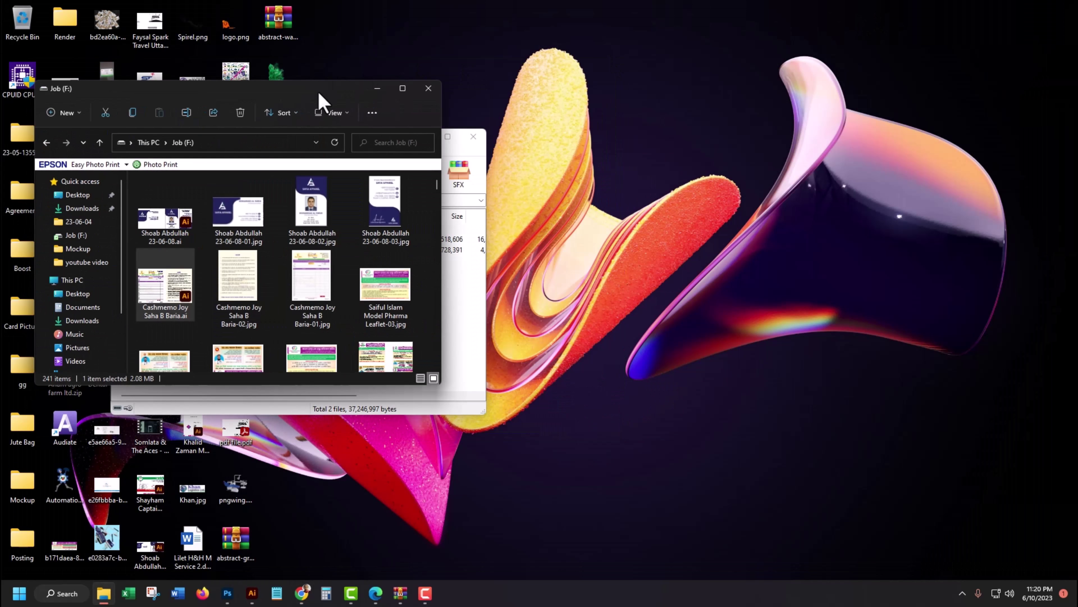
mouse_move(319, 93)
mouse_down()
mouse_move(715, 212)
mouse_move(736, 168)
mouse_up()
click(473, 137)
click(253, 591)
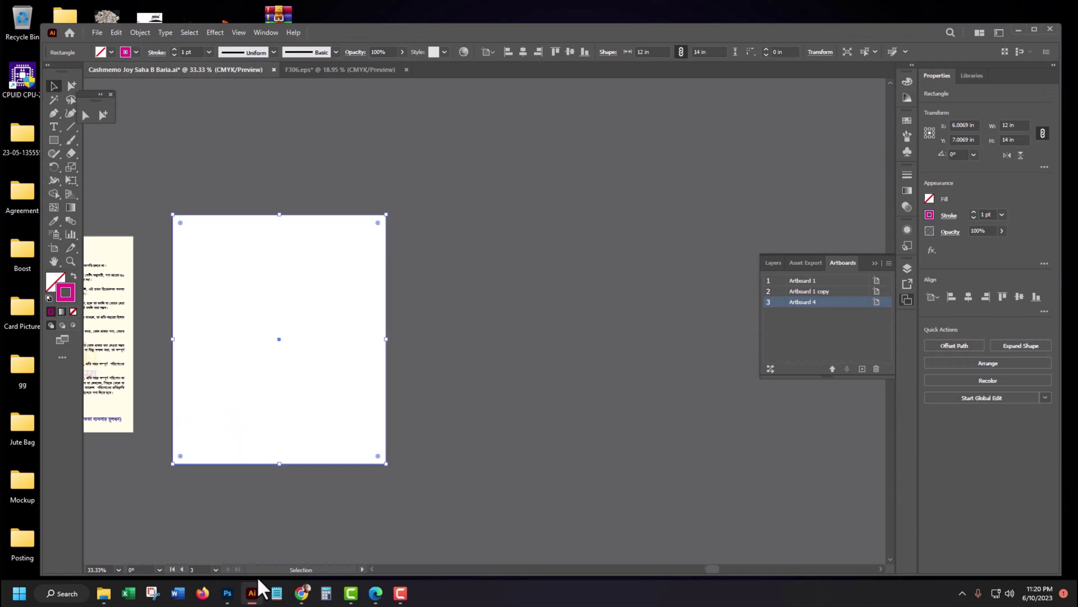
Scale Leaves.png to about 6.76 × 9.3 in, align it to Artboard 4's bottom, and zoom in.
click(527, 422)
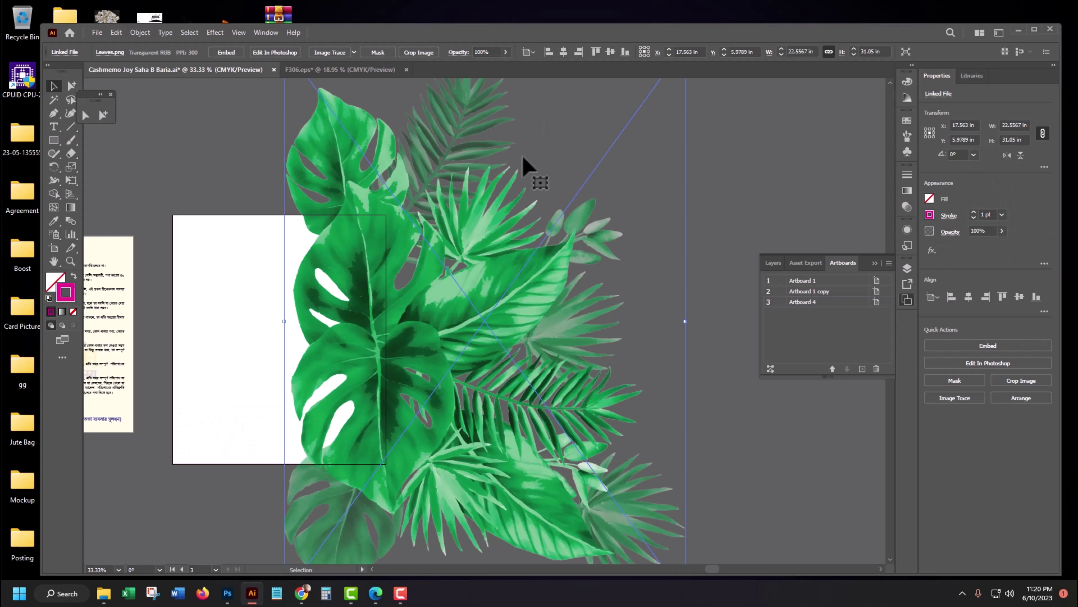
key(ctrl+minus)
key(ctrl+minus)
key(ctrl+minus)
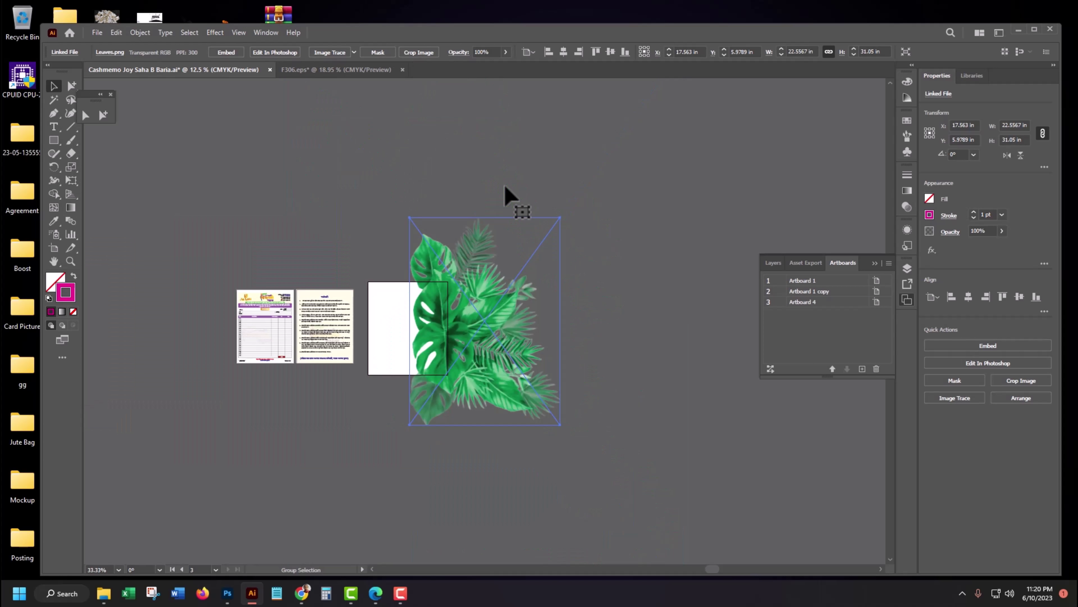
drag(559, 252, 570, 353)
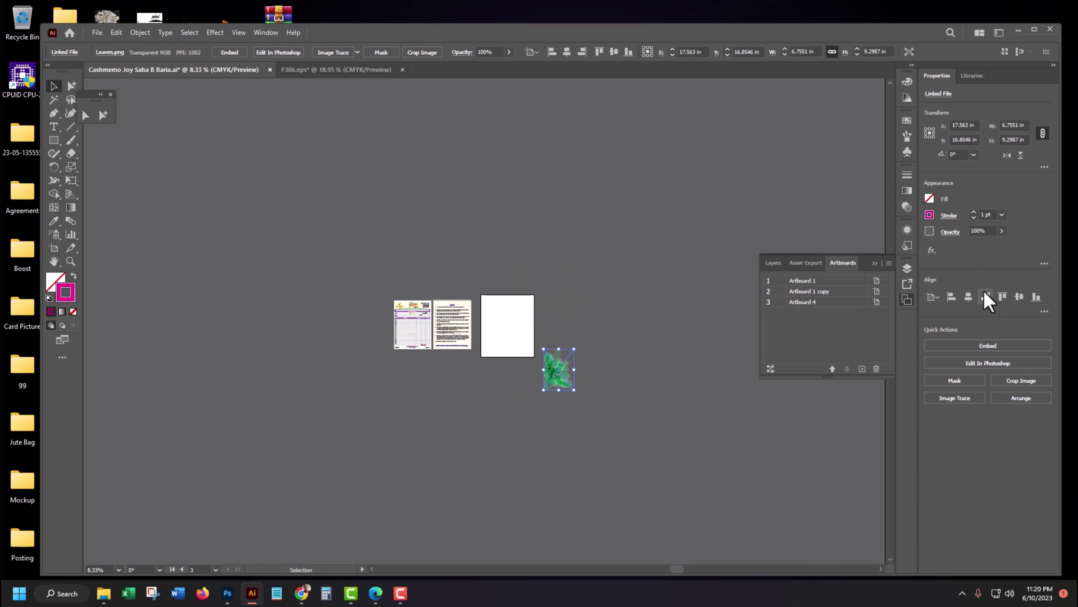
click(1036, 297)
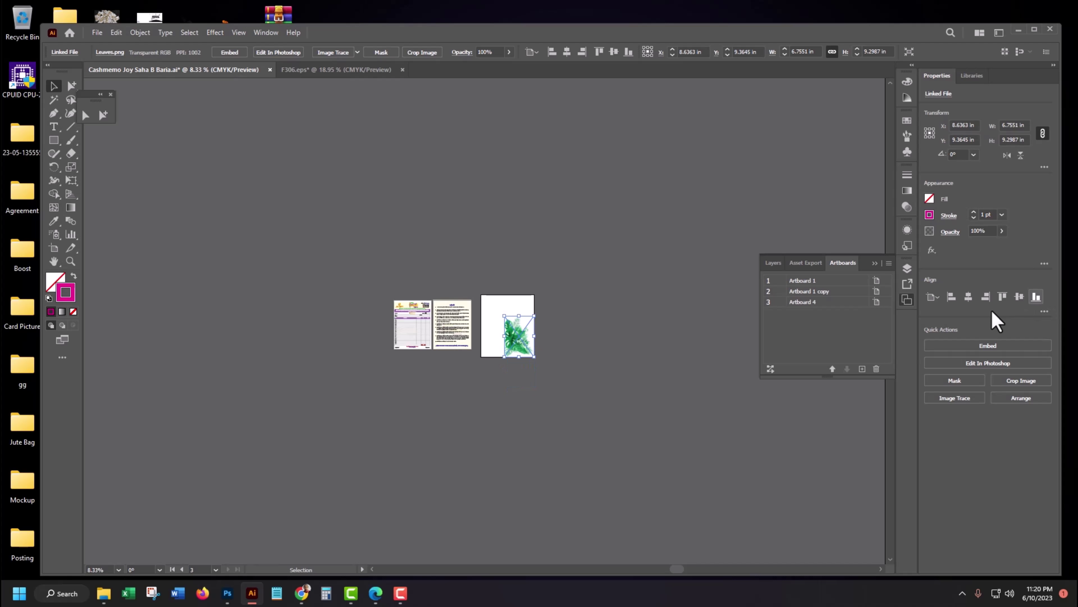
click(662, 353)
key(z)
drag(523, 343, 724, 450)
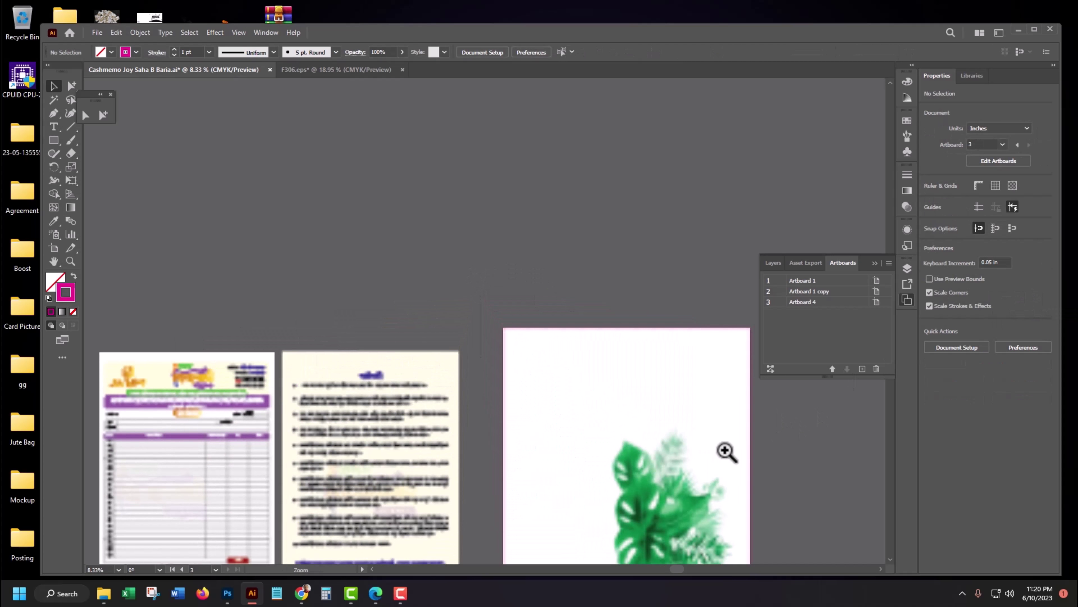
scroll(524, 263, down, 3)
Reflect the Leaves.png image across the vertical axis using Transform > Reflect.
click(522, 324)
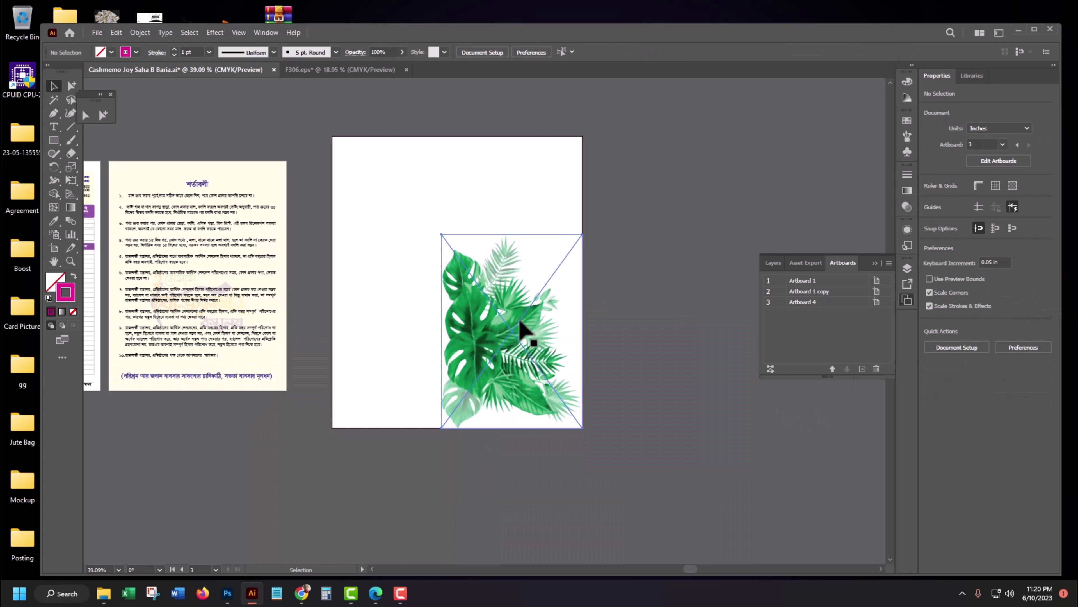
right_click(520, 321)
mouse_move(556, 459)
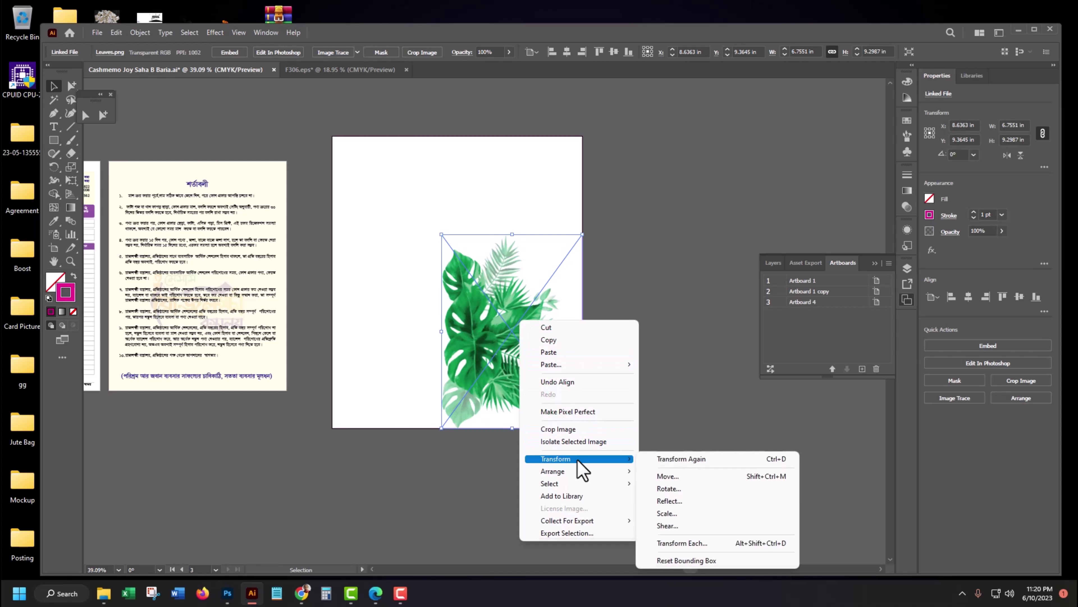
click(689, 501)
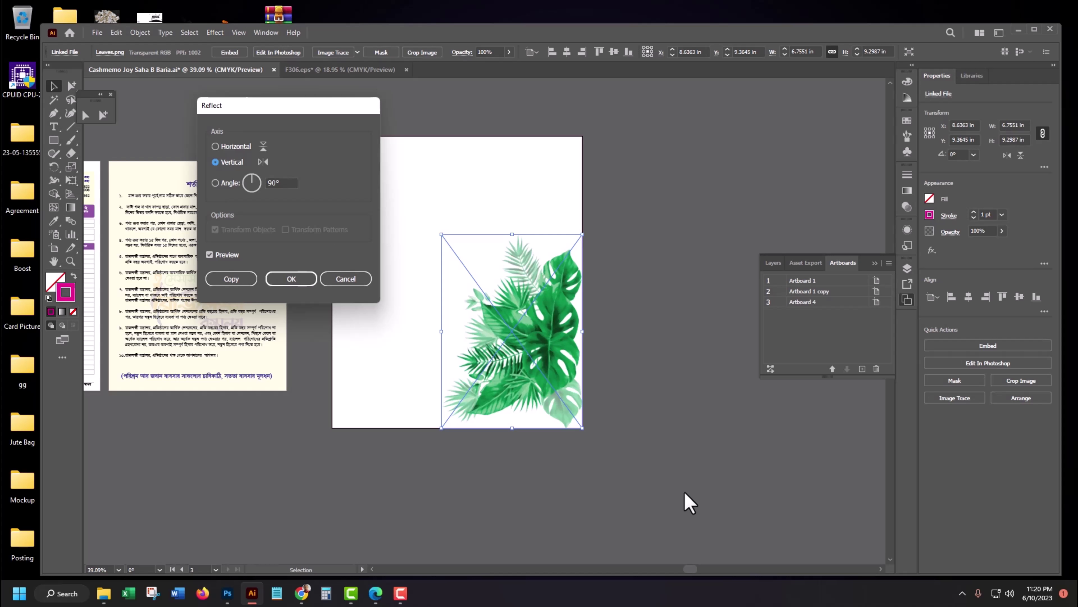
click(291, 279)
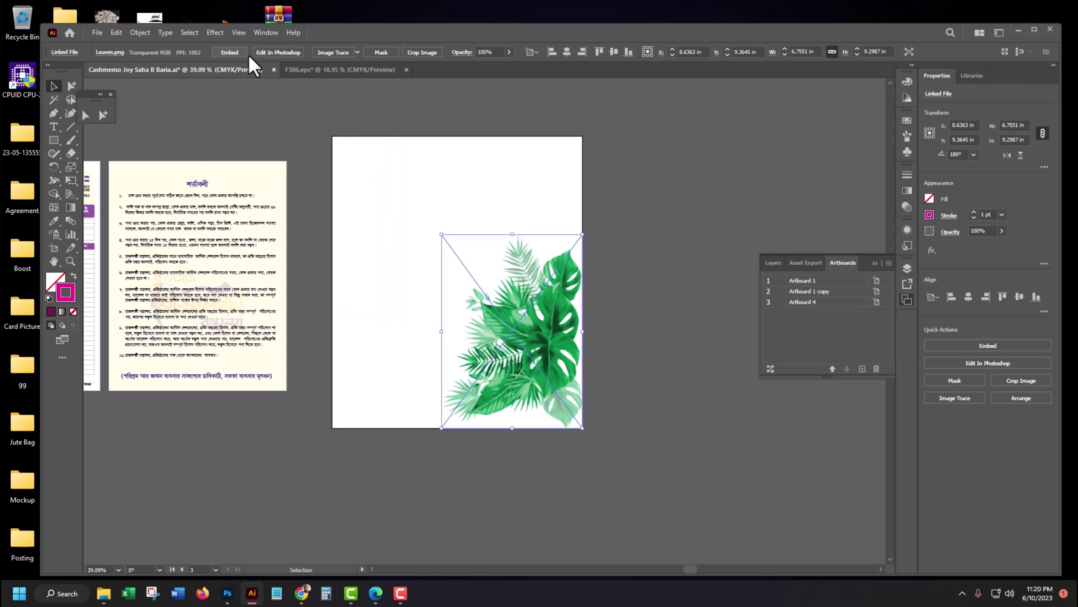
Embed Leaves.png using Embed Image(s) in the Links panel menu.
click(266, 33)
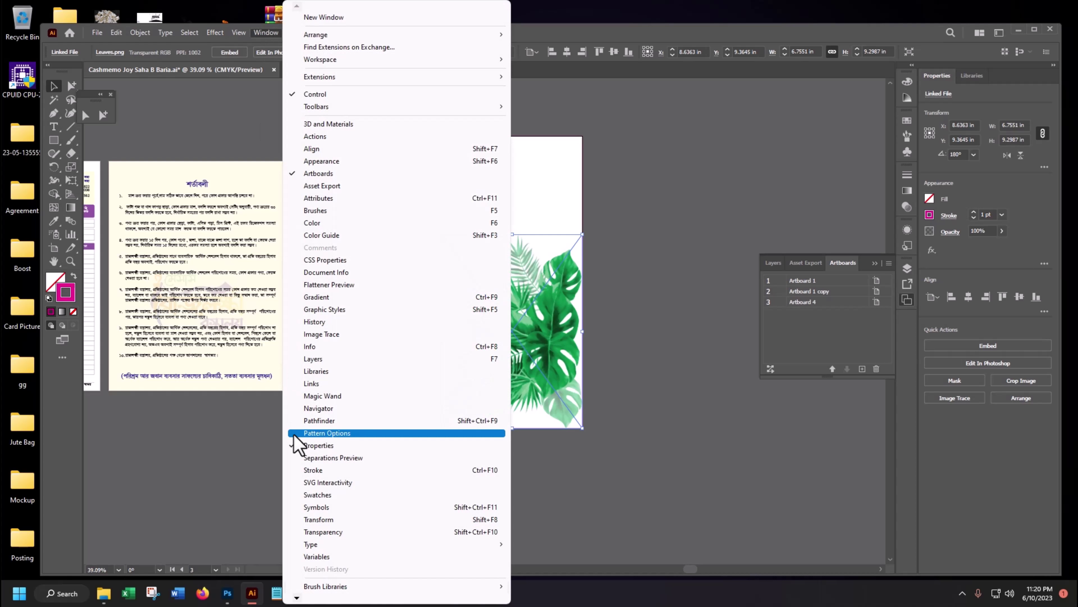
click(344, 383)
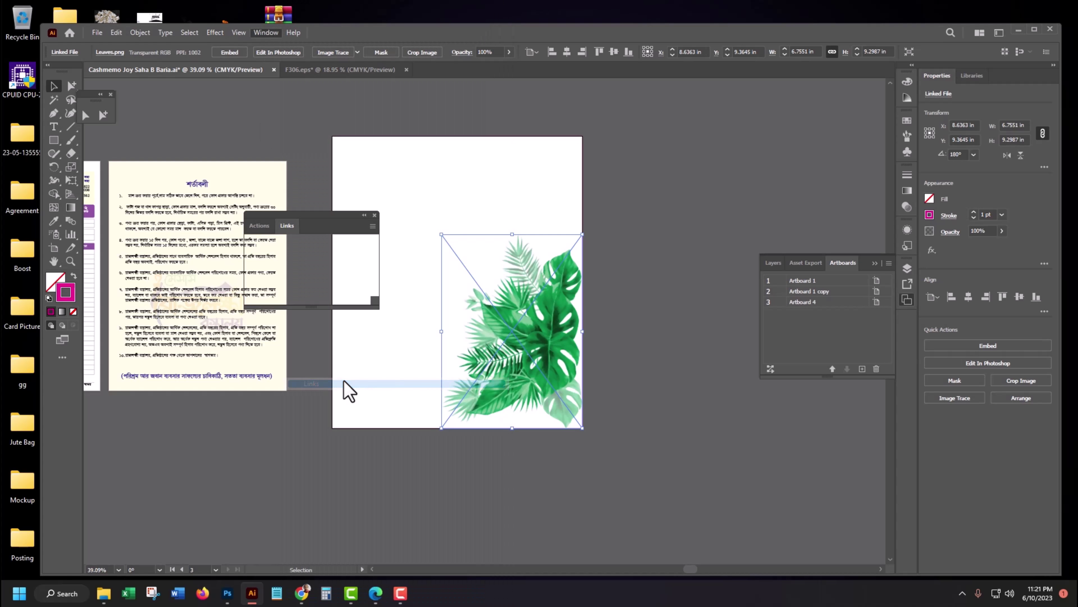
click(374, 227)
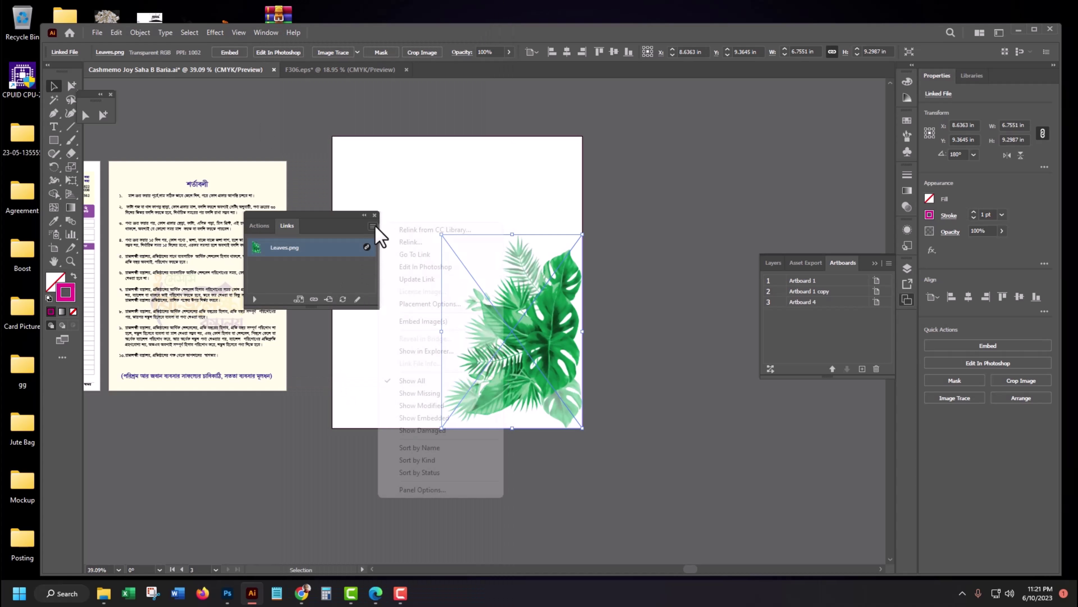
click(425, 322)
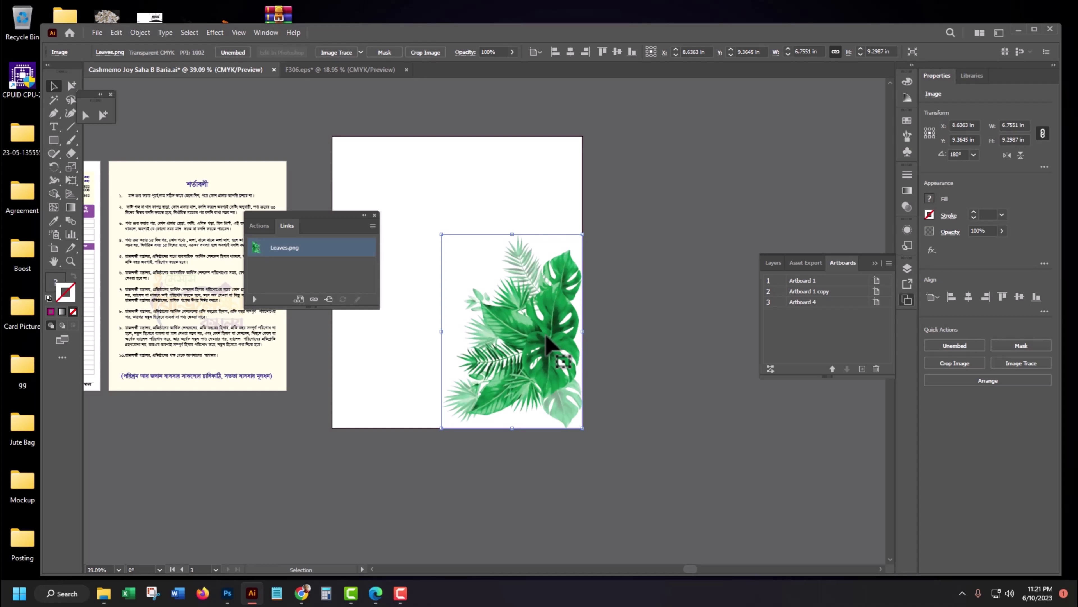
Move the leaves right and down and enlarge them from the top-left corner.
drag(546, 336, 572, 345)
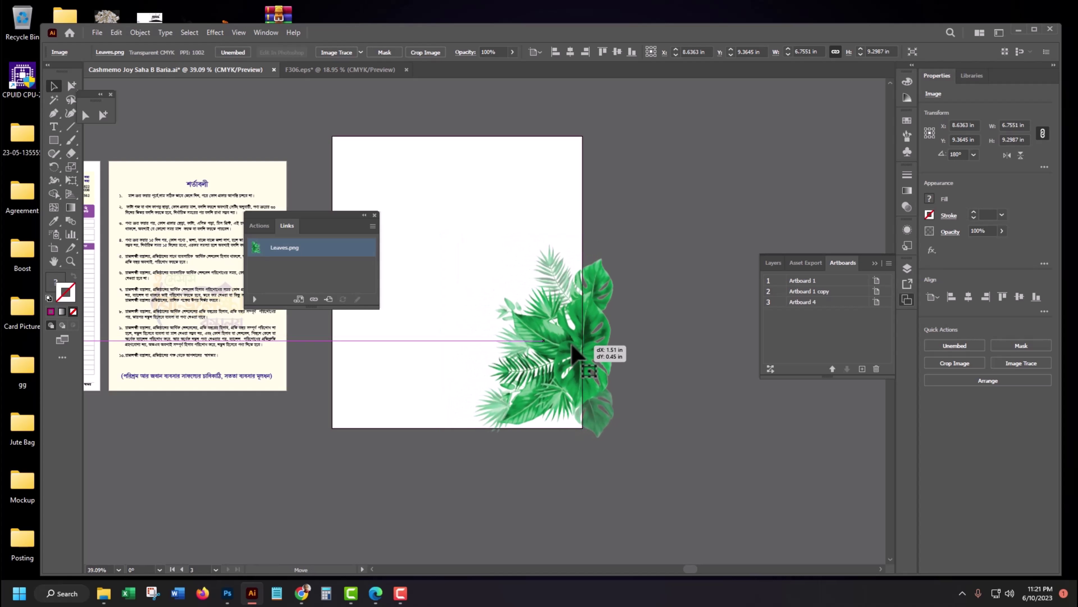
drag(572, 345, 572, 346)
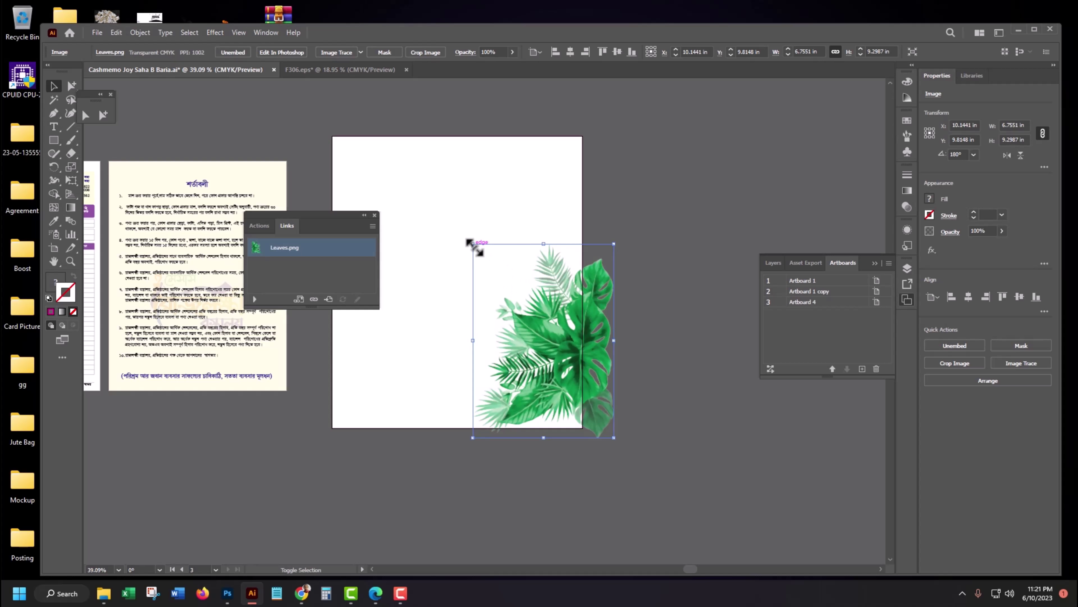
drag(473, 245, 452, 212)
drag(548, 346, 555, 357)
Draw a 6.46 × 10.1 in rectangle over the leaves and enlarge them to about 8.14 × 11.2 in.
click(412, 174)
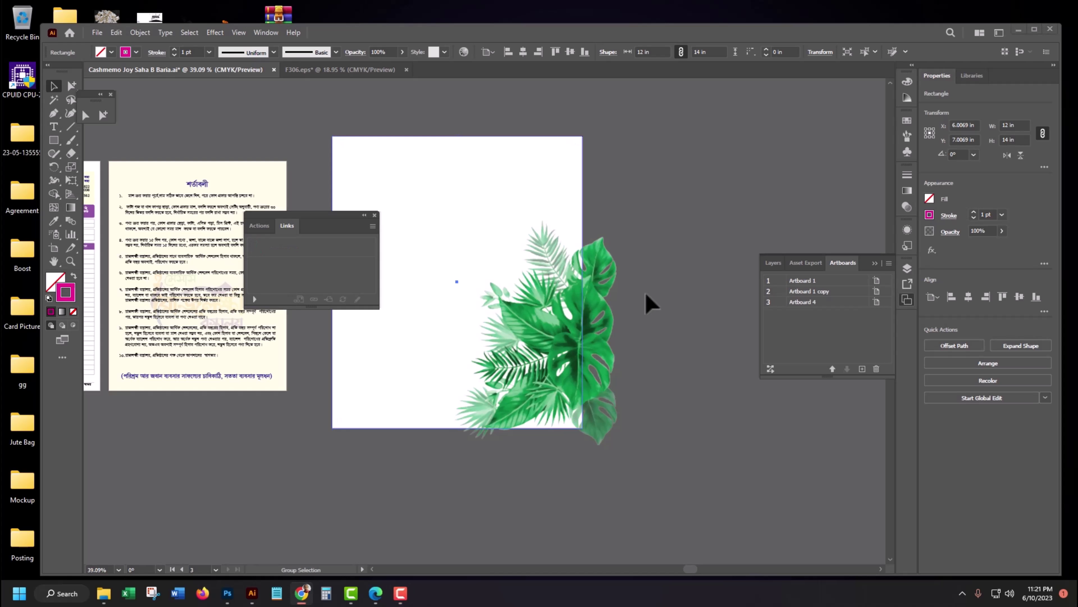
mouse_move(345, 139)
mouse_down()
mouse_move(433, 217)
mouse_move(450, 216)
mouse_up()
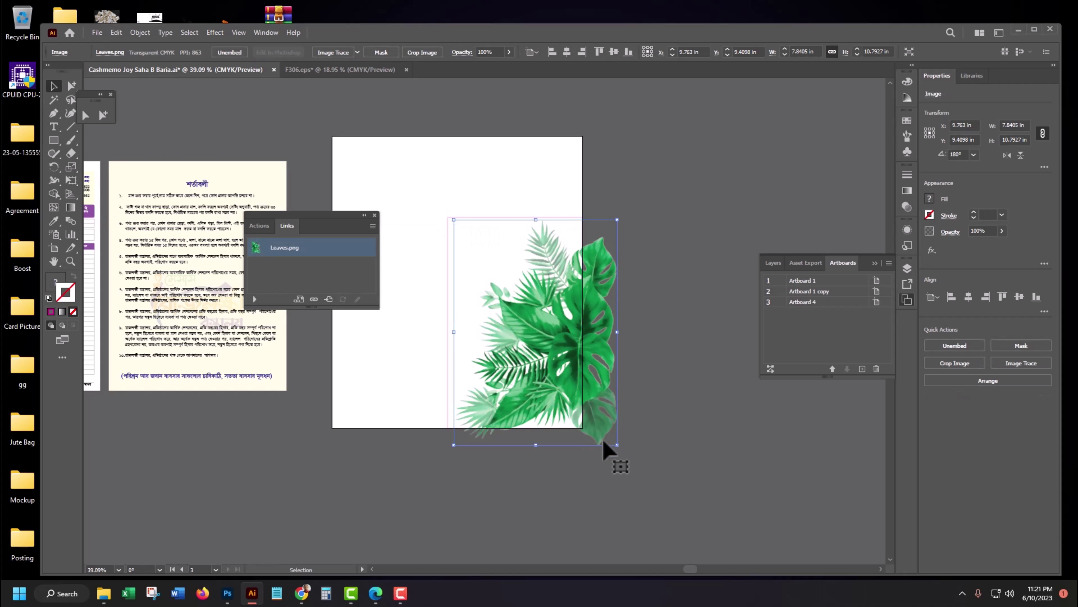
drag(617, 445, 625, 453)
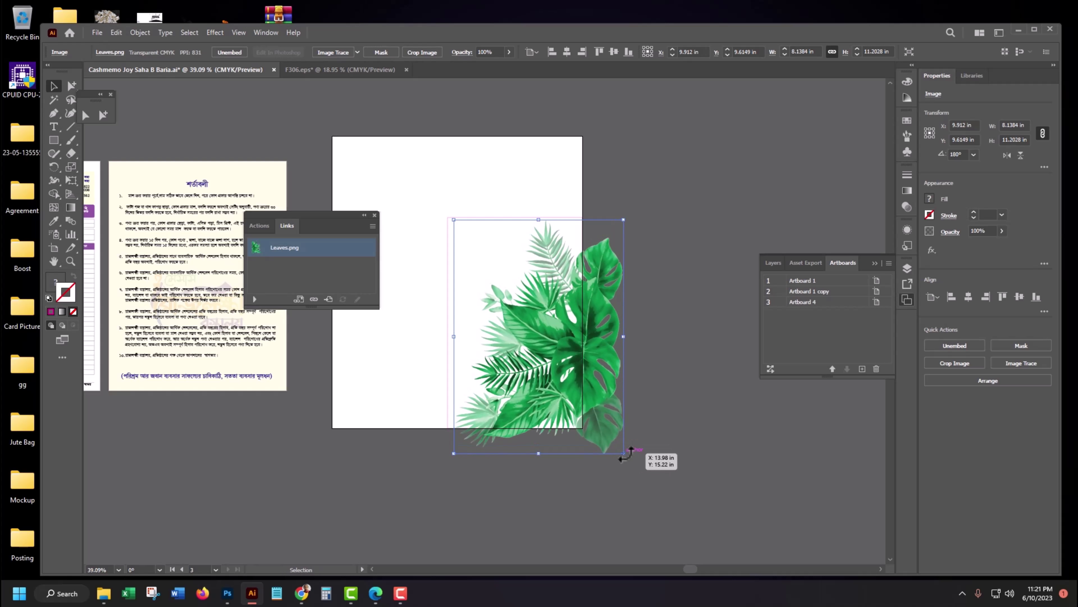
click(492, 153)
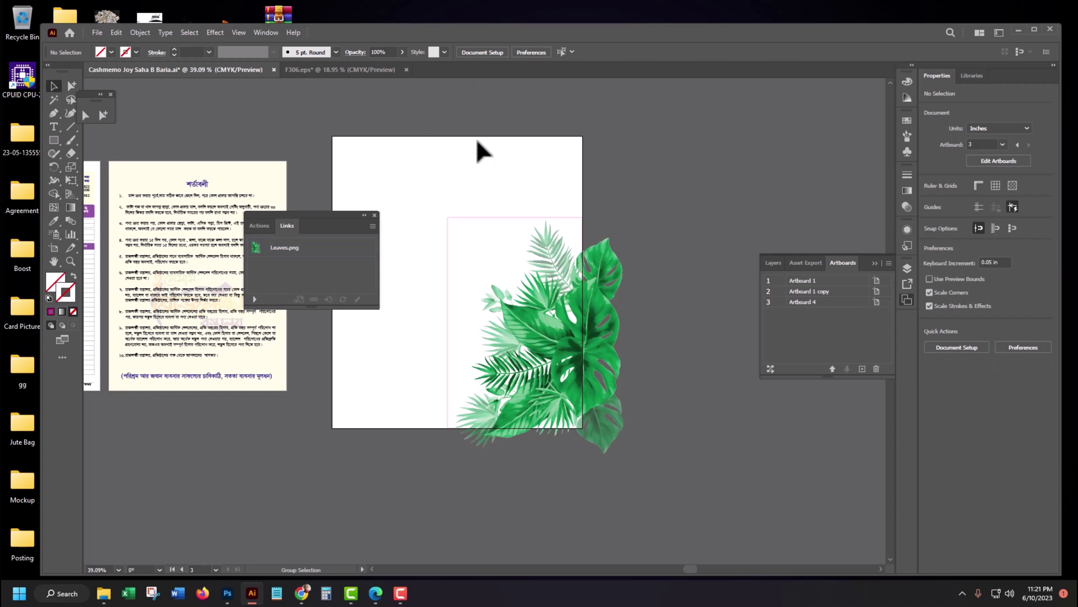
drag(429, 198, 457, 234)
click(442, 179)
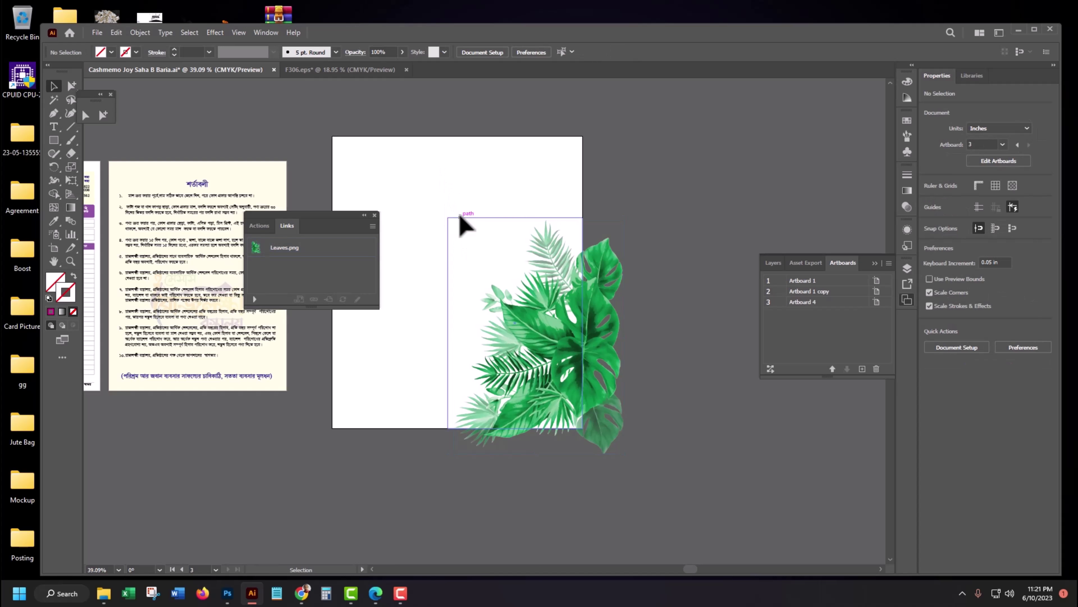
click(461, 217)
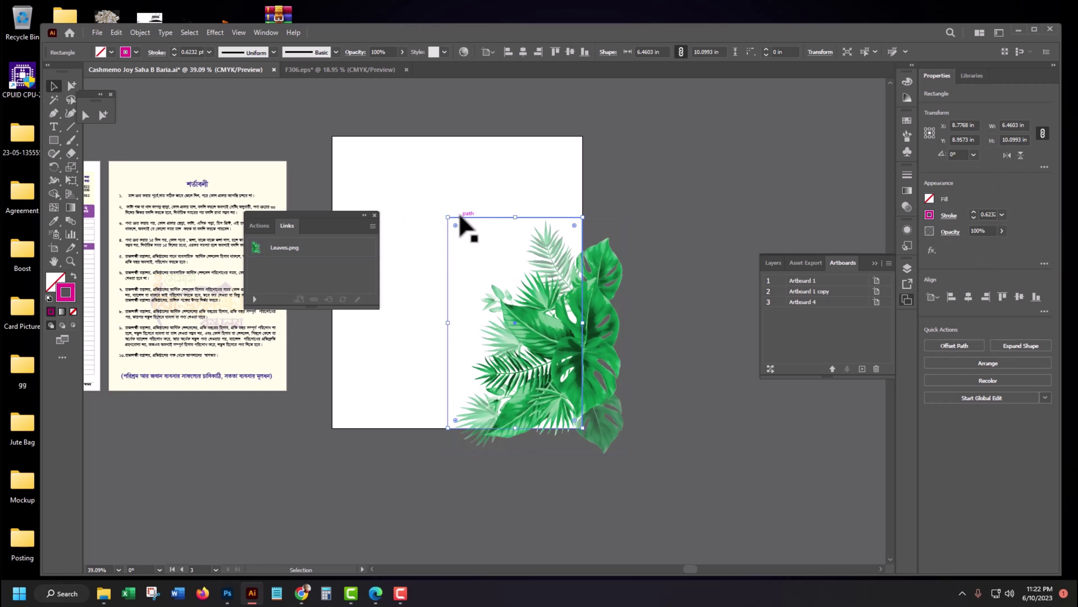
Stretch the frame rectangle toward the artboard's top-left and enlarge the leaves further.
drag(448, 215, 331, 135)
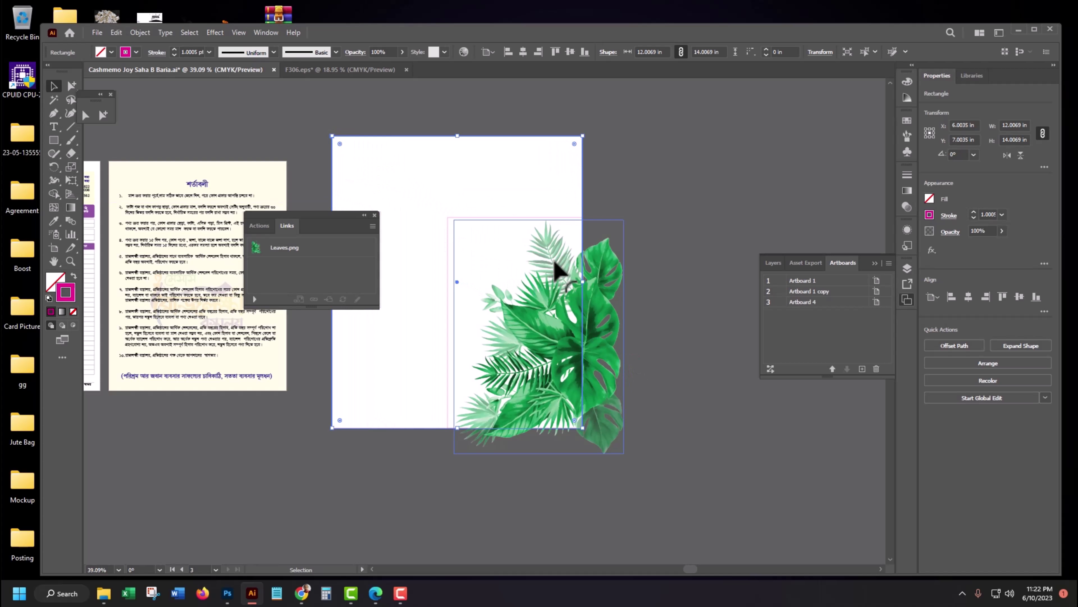
click(546, 268)
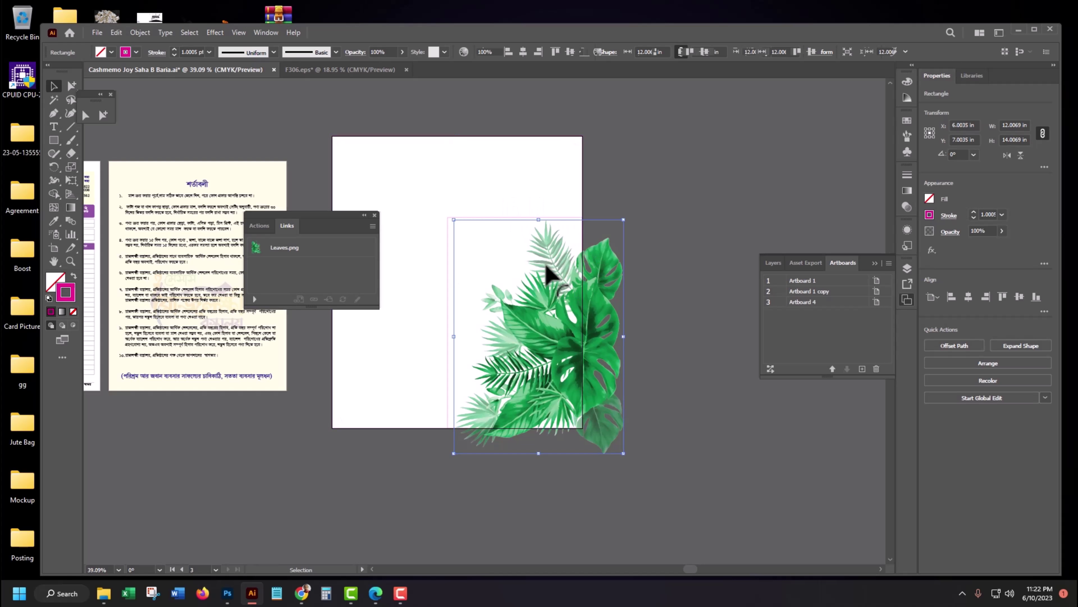
drag(454, 219, 442, 203)
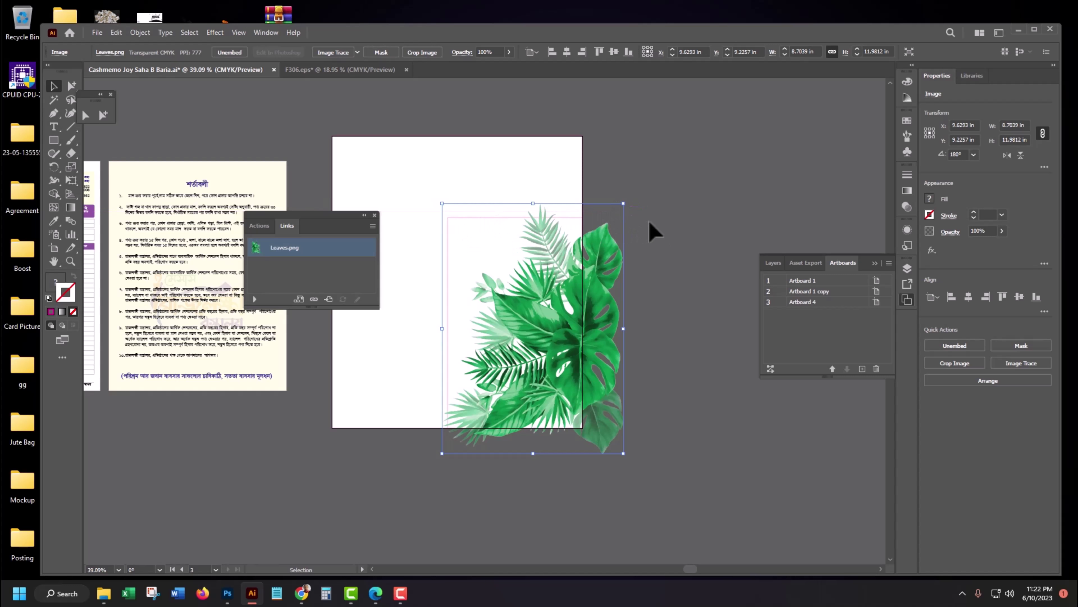
click(654, 232)
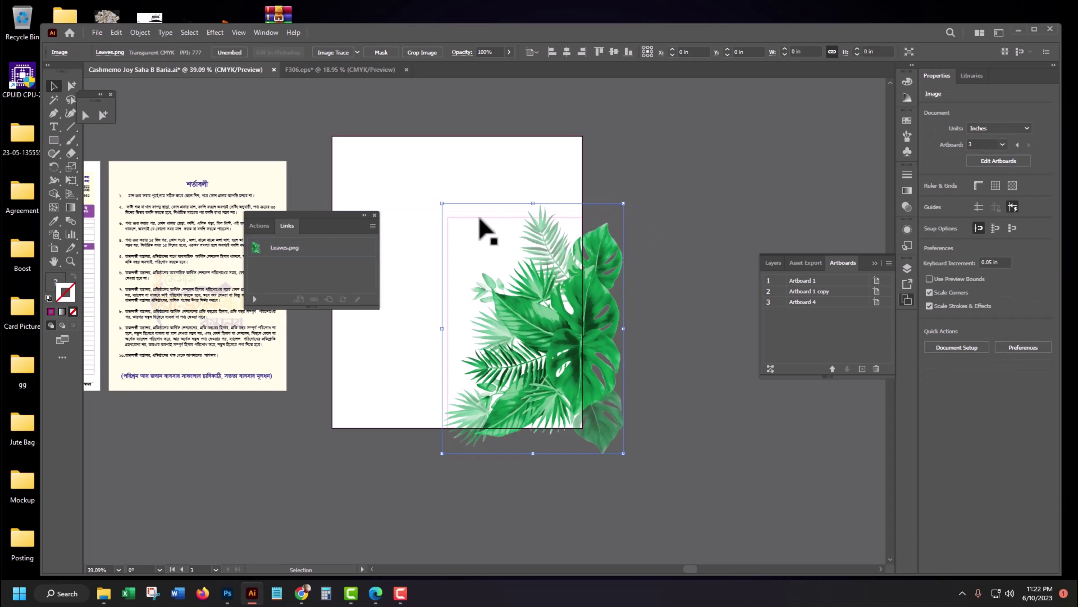
click(449, 217)
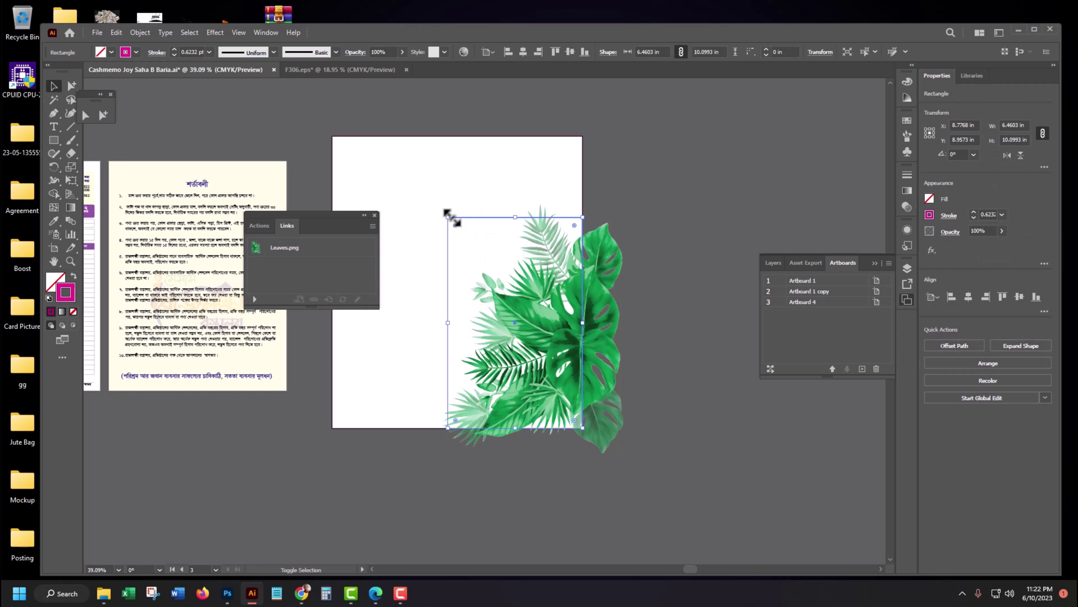
drag(448, 217, 447, 196)
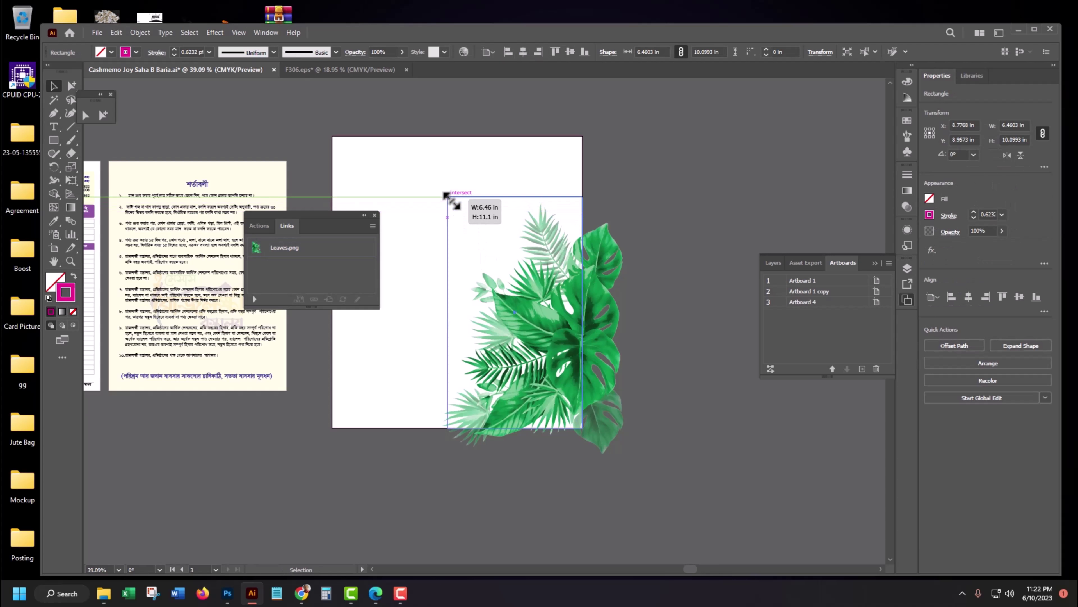
Move the leaves down, fit the frame to 6.46 × 10.43 in, and select both.
click(550, 325)
click(679, 447)
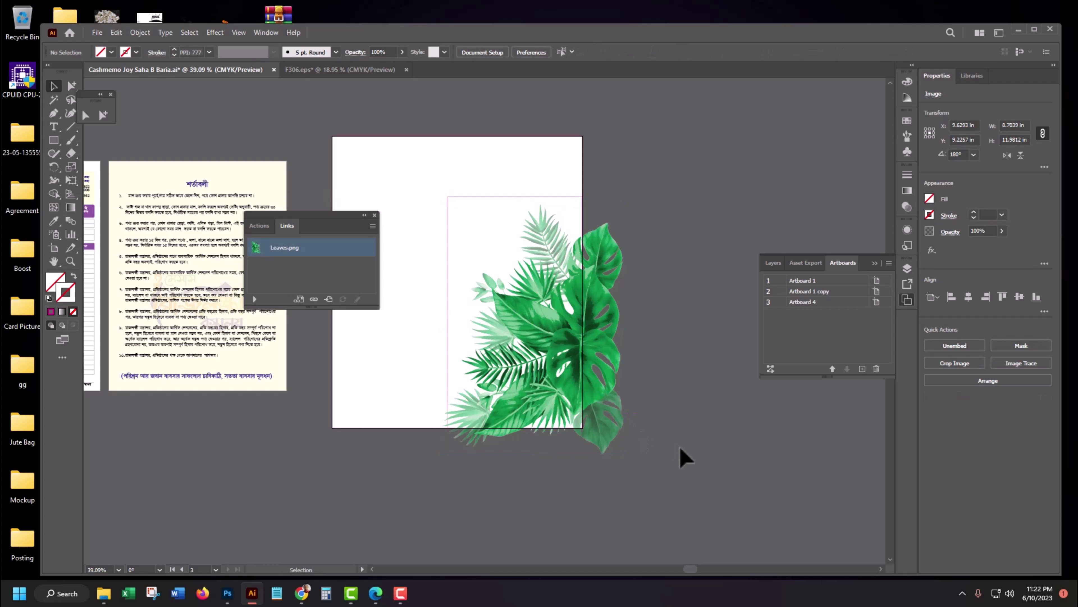
drag(548, 342, 559, 330)
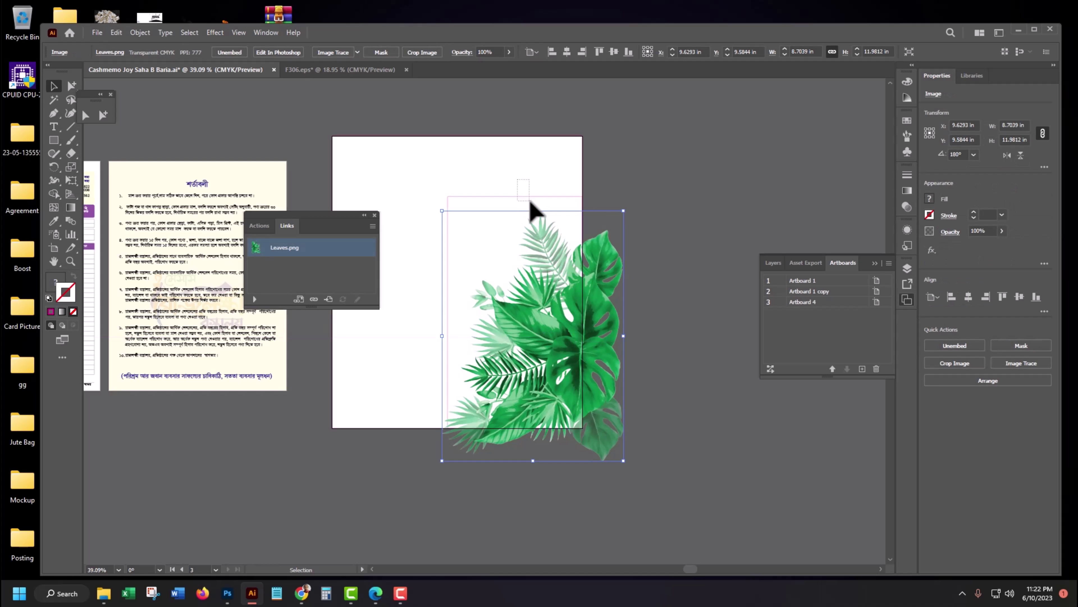
click(527, 197)
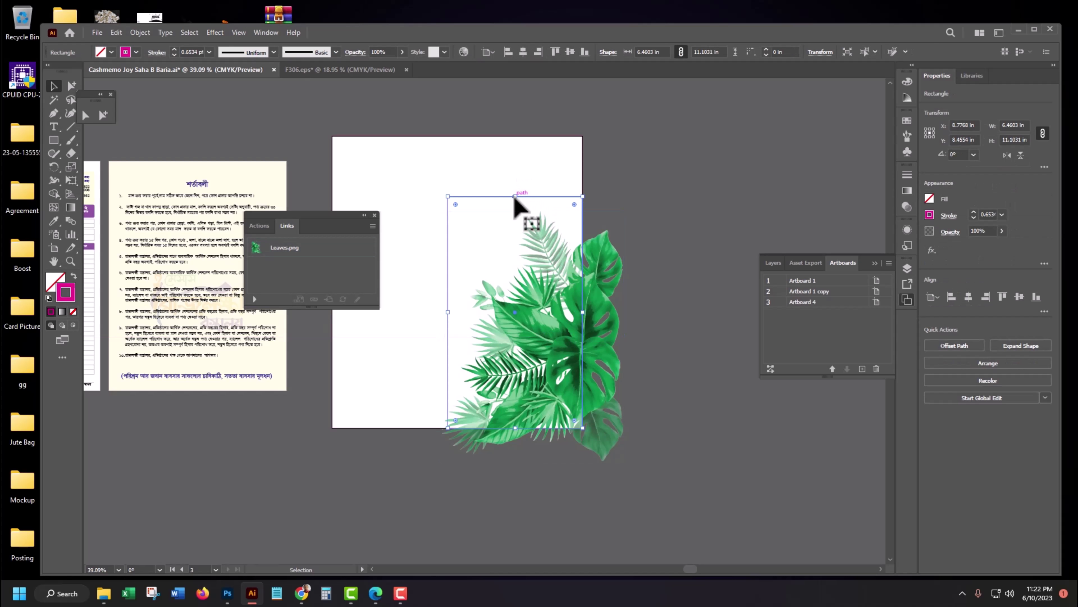
drag(515, 197, 515, 210)
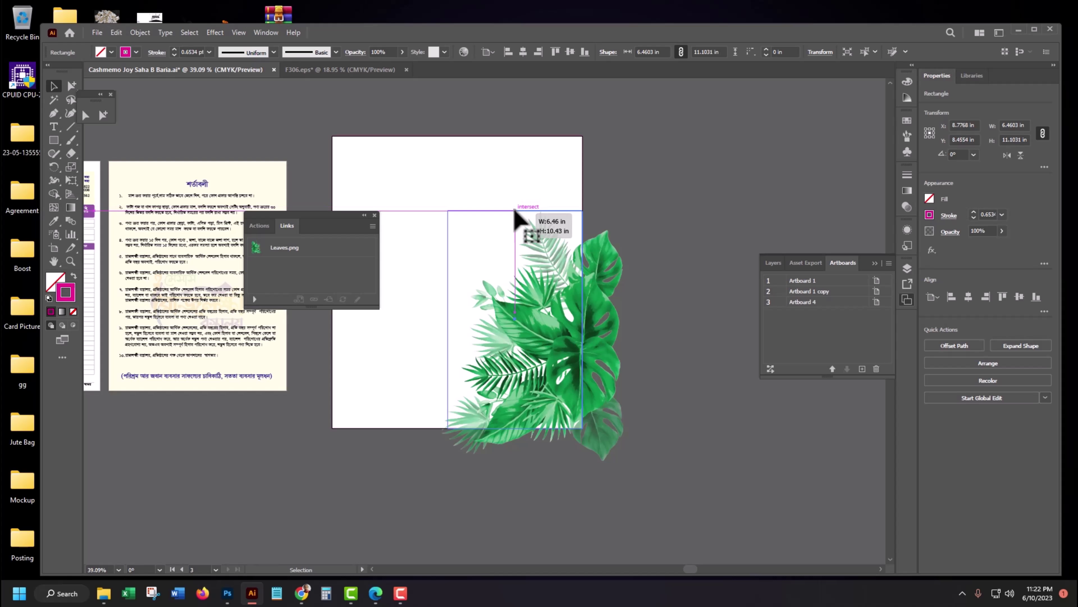
shift+click(551, 289)
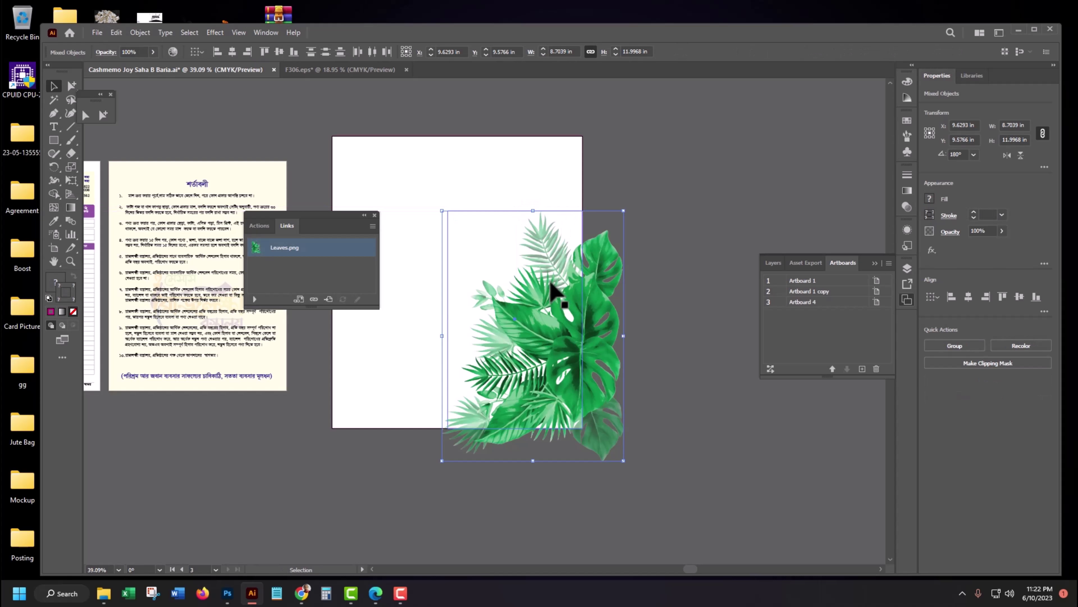
Clip the leaves inside the panel rectangle with a Ctrl+7 clipping mask.
key(ctrl+7)
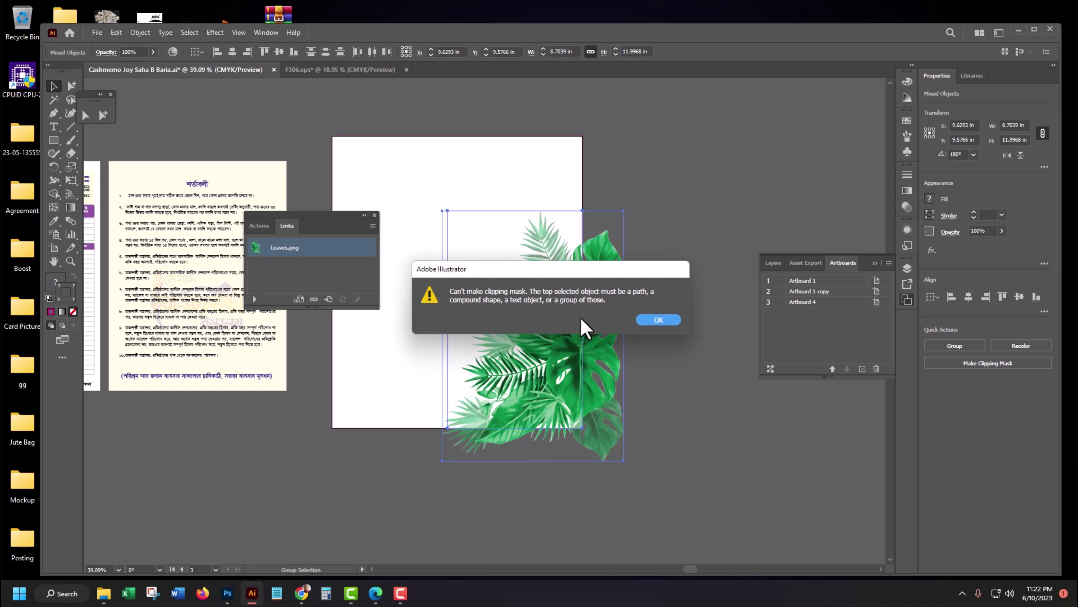
click(660, 319)
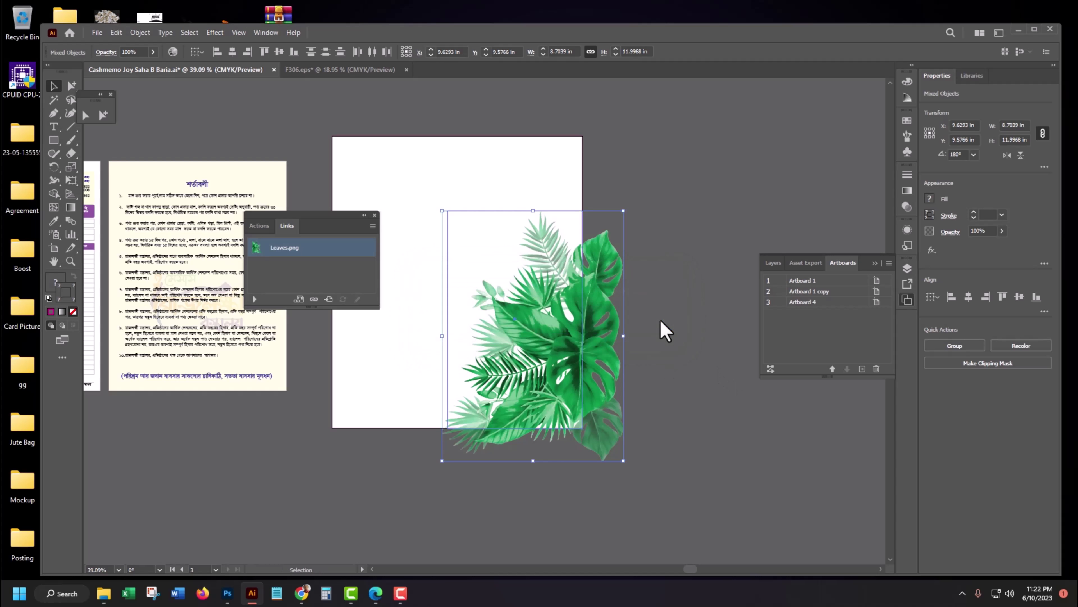
shift+click(453, 229)
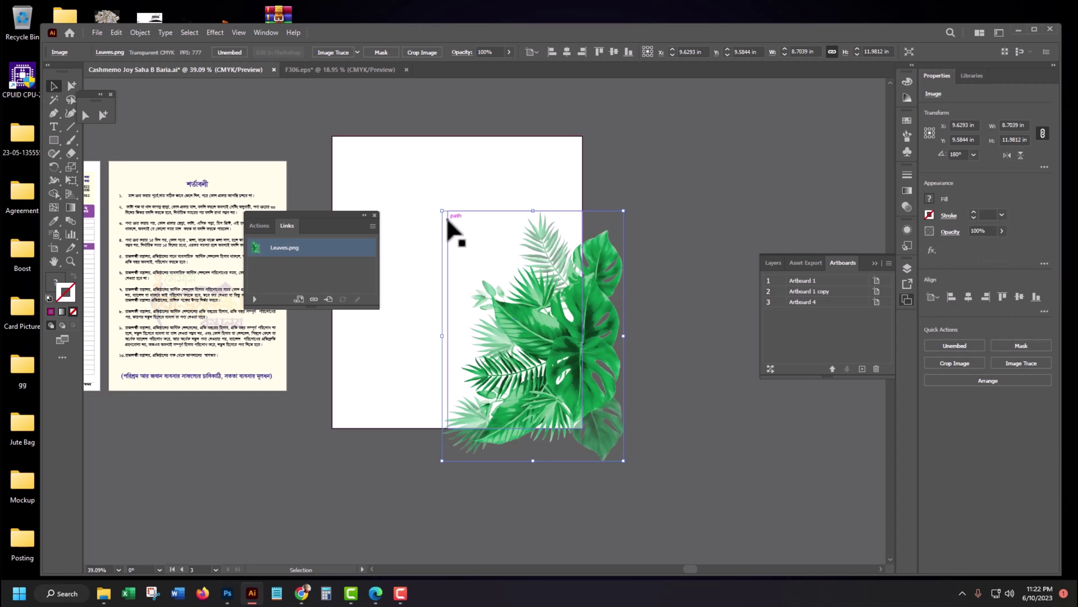
click(448, 240)
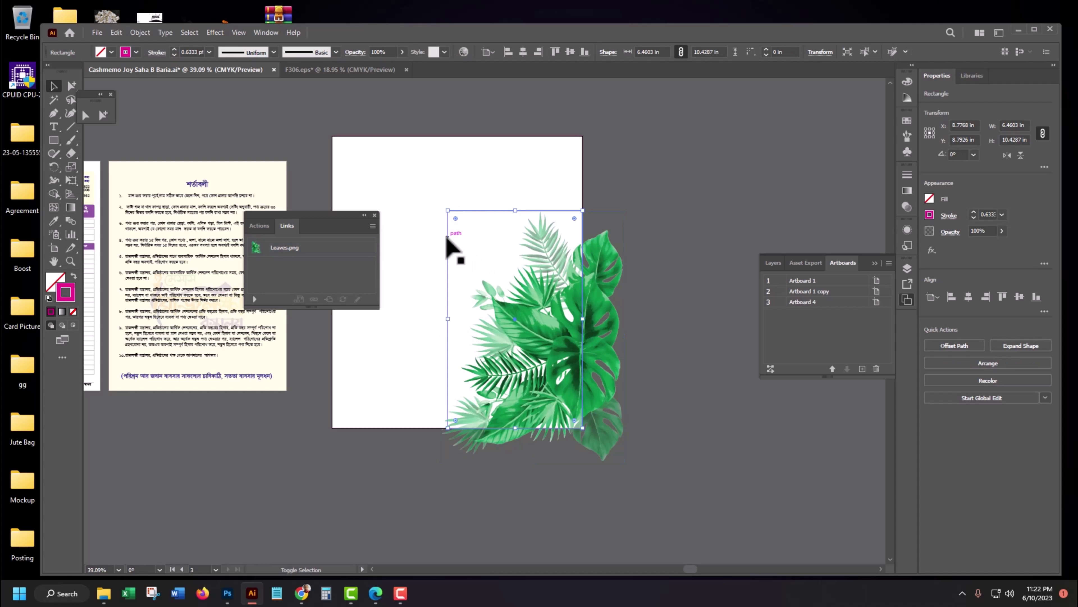
shift+click(542, 311)
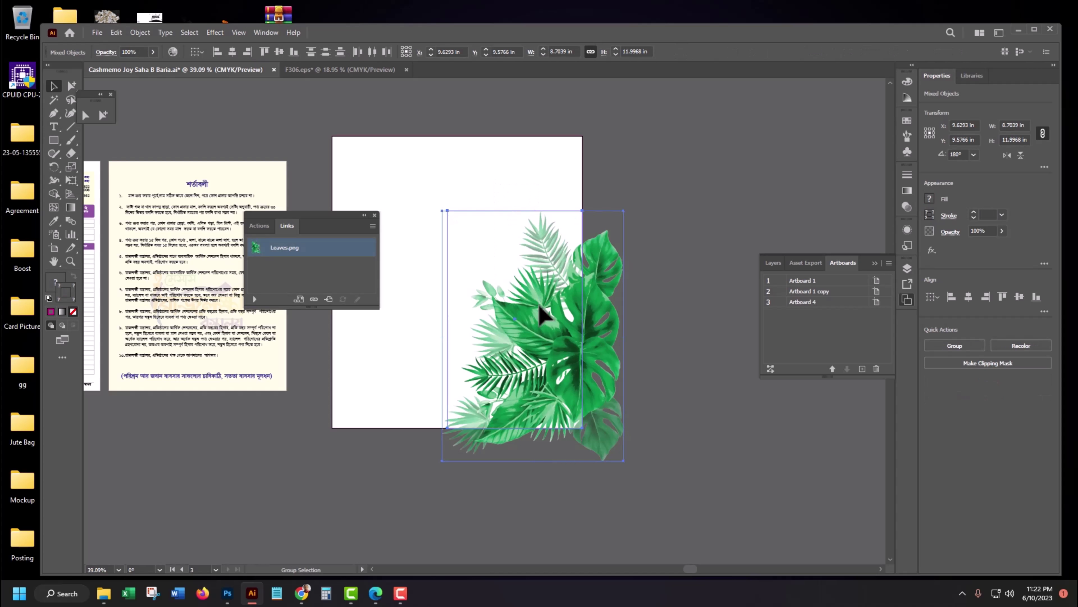
key(ctrl+7)
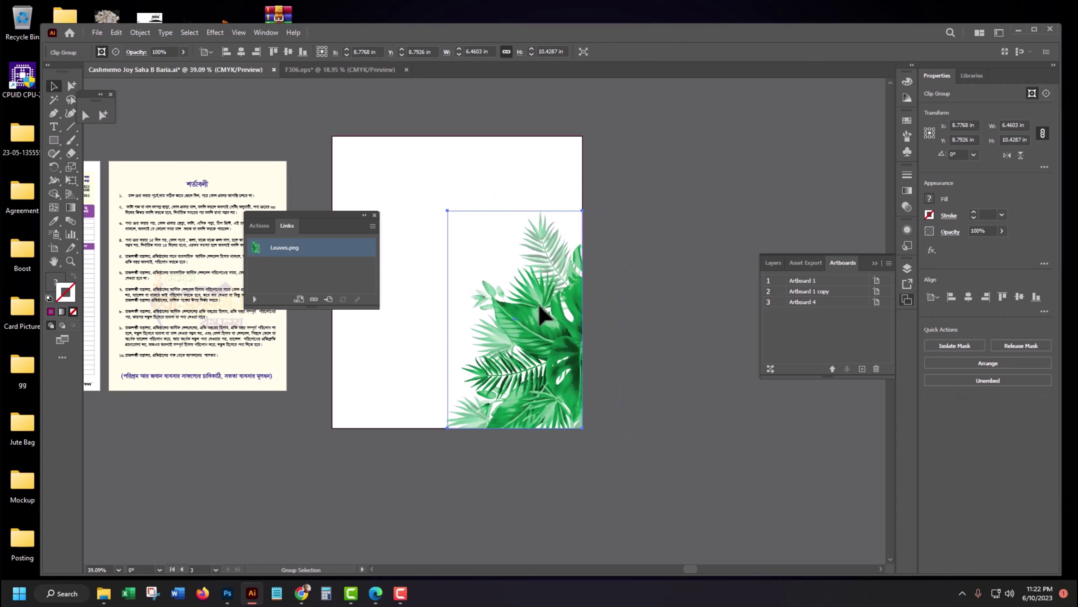
click(574, 461)
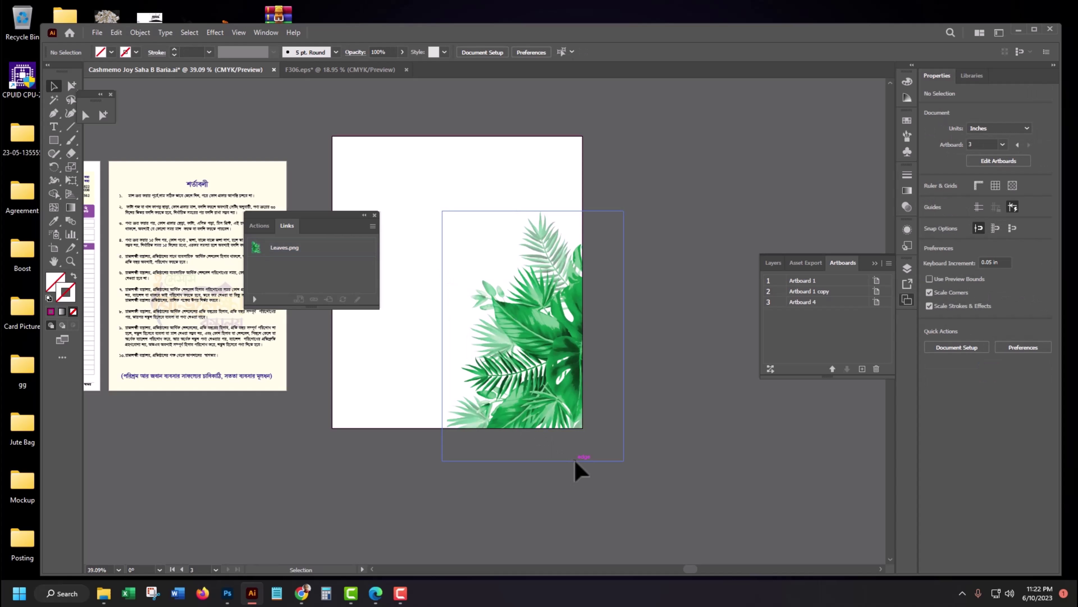
Unlink width and height and try a 13.0069 in height on the panel rectangle.
drag(544, 390, 671, 560)
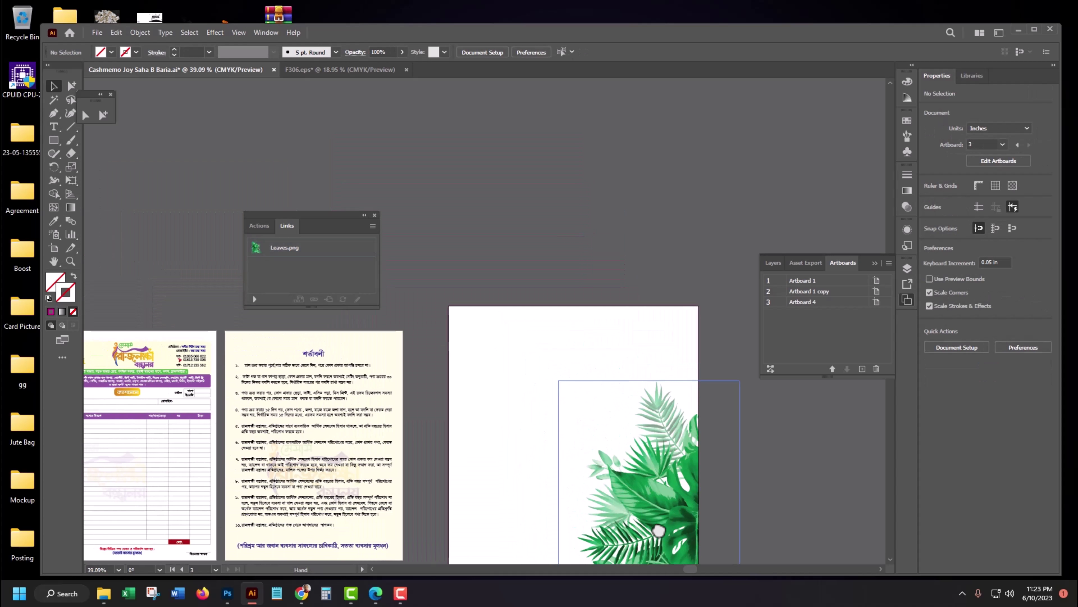
click(551, 330)
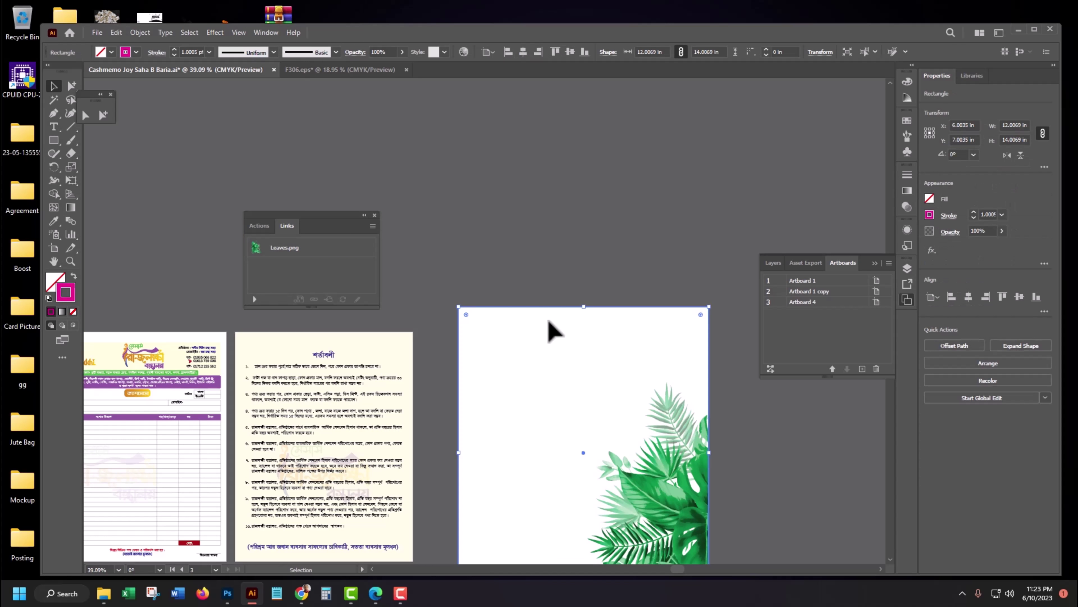
key(a)
key(v)
click(1017, 139)
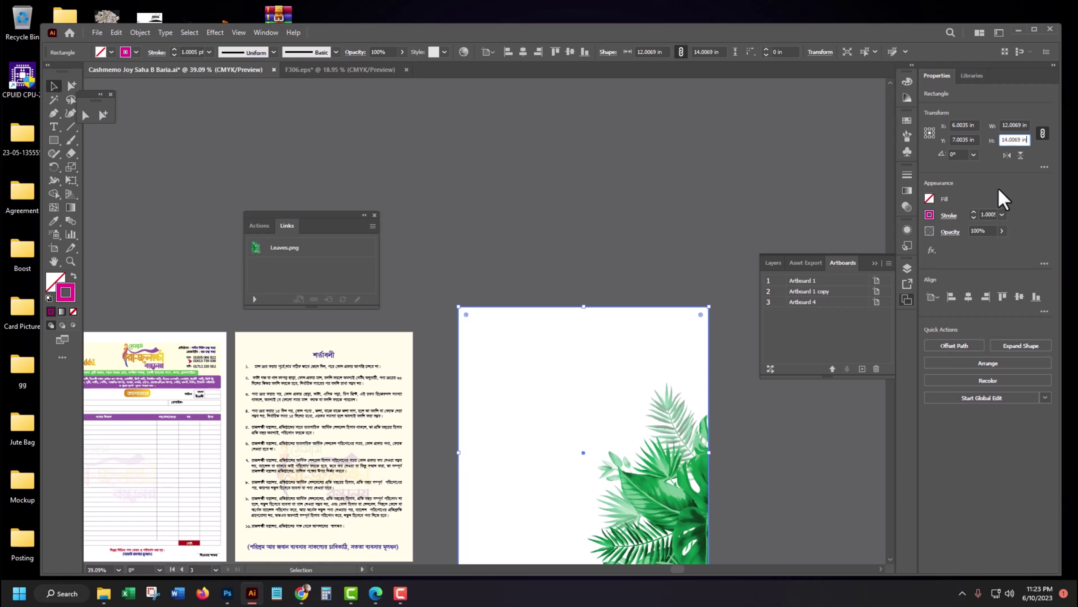
click(1043, 133)
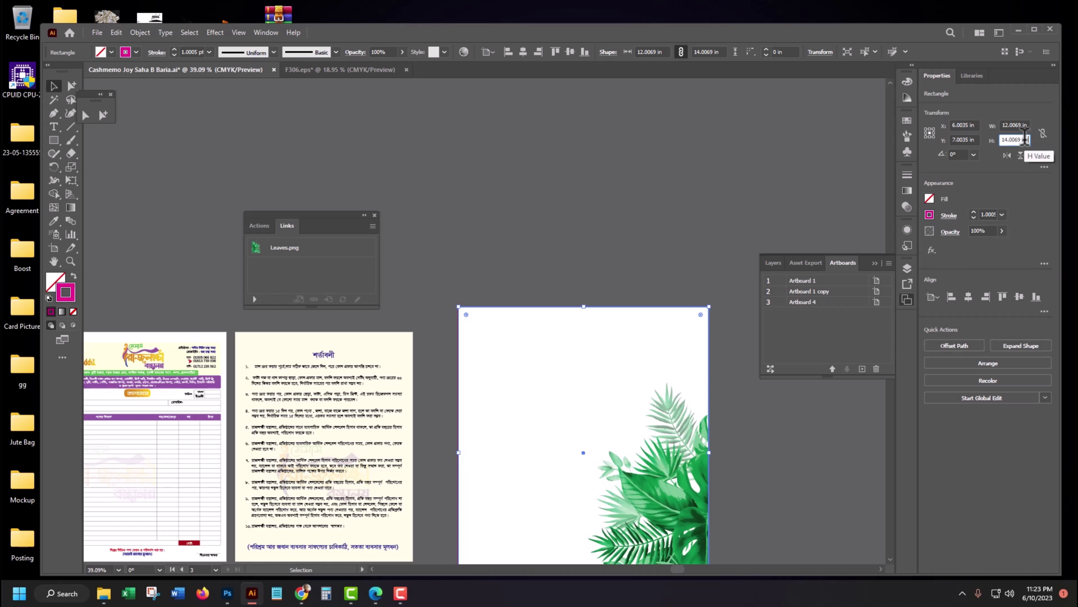
text(13.0069)
key(Return)
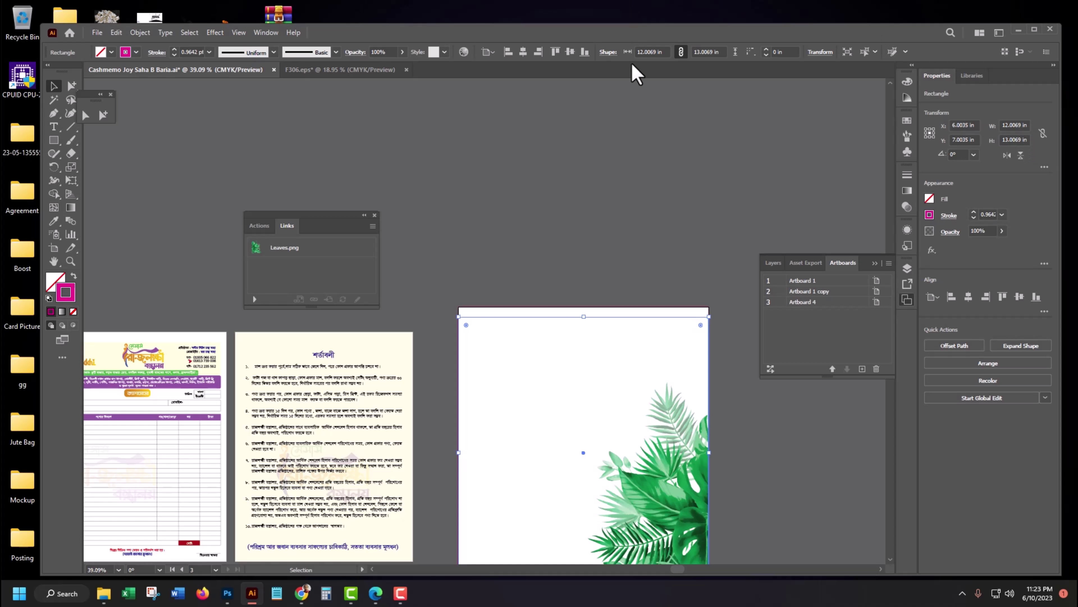
Undo that and set the panel rectangle's height to 12.0069 in instead.
drag(662, 330, 639, 202)
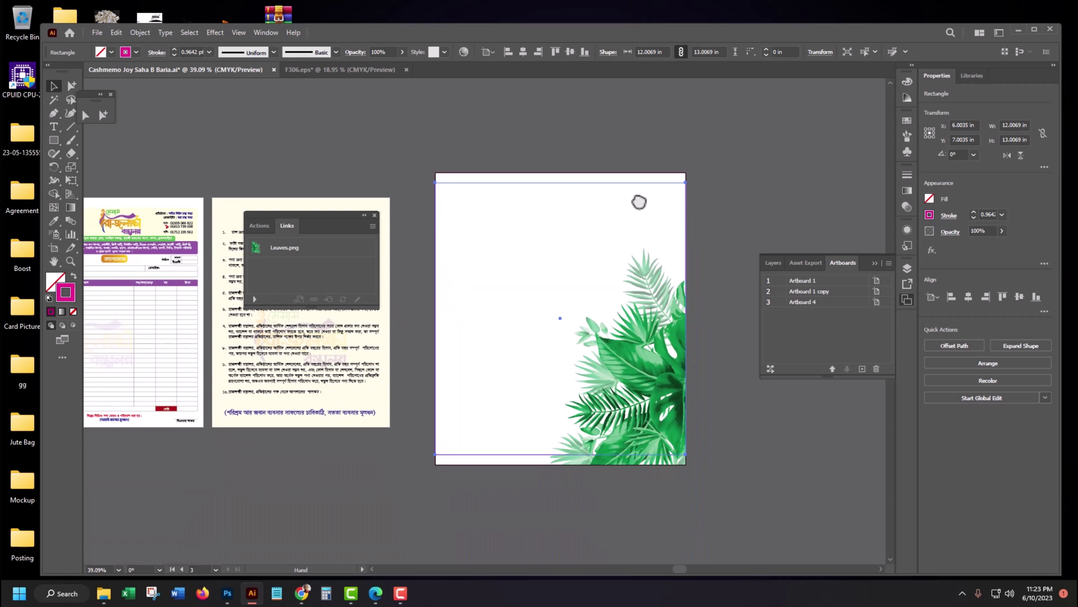
key(ctrl+z)
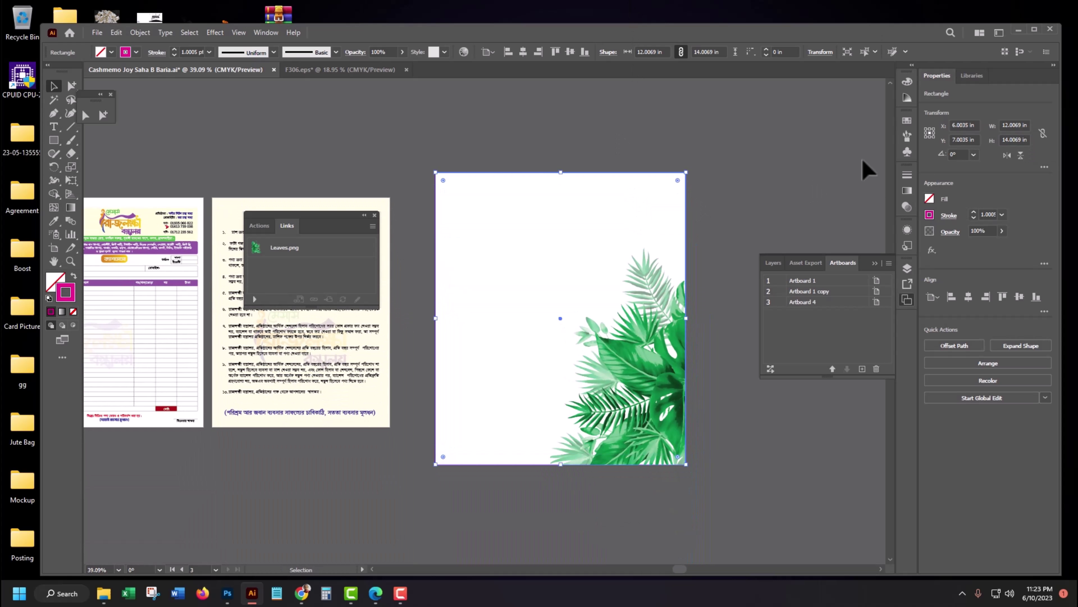
click(1015, 139)
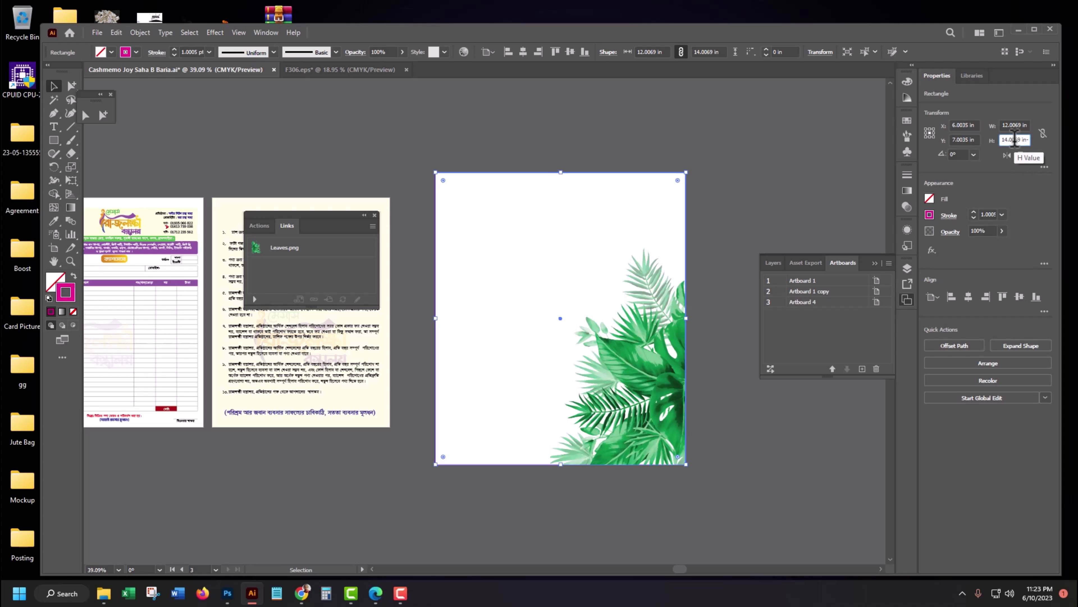
text(12.0069)
key(Return)
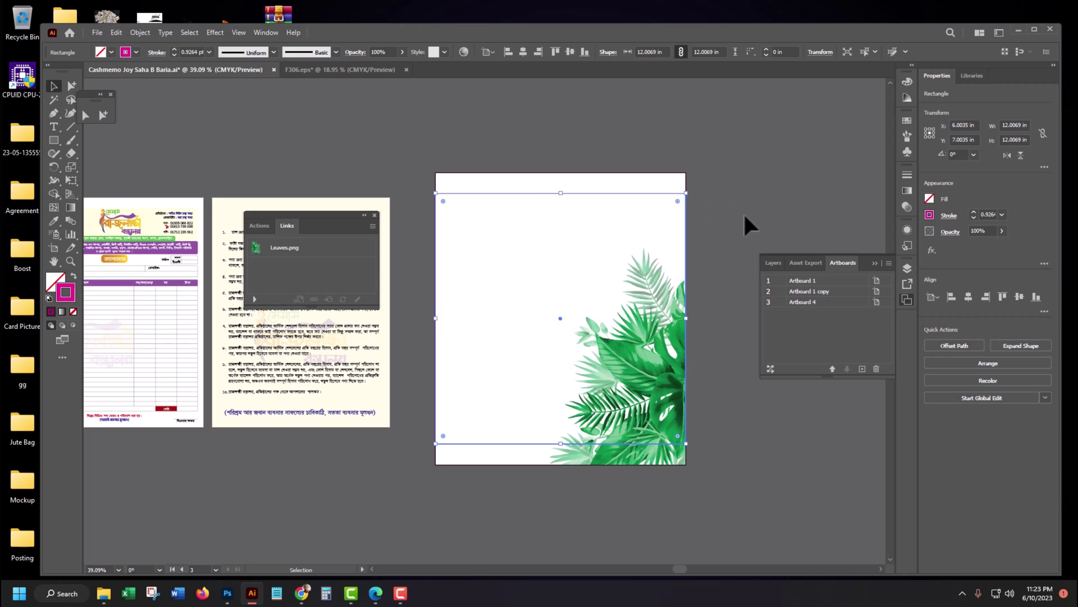
click(746, 222)
drag(721, 239, 696, 302)
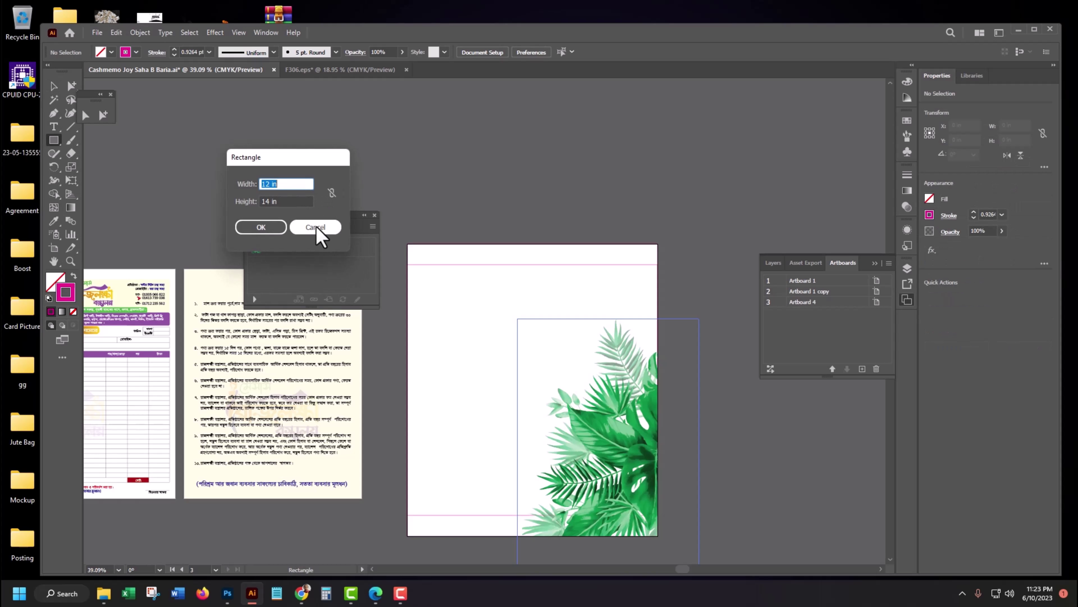
Draw a rectangle over the artboard's top edge and widen it to 4.44 in.
click(316, 227)
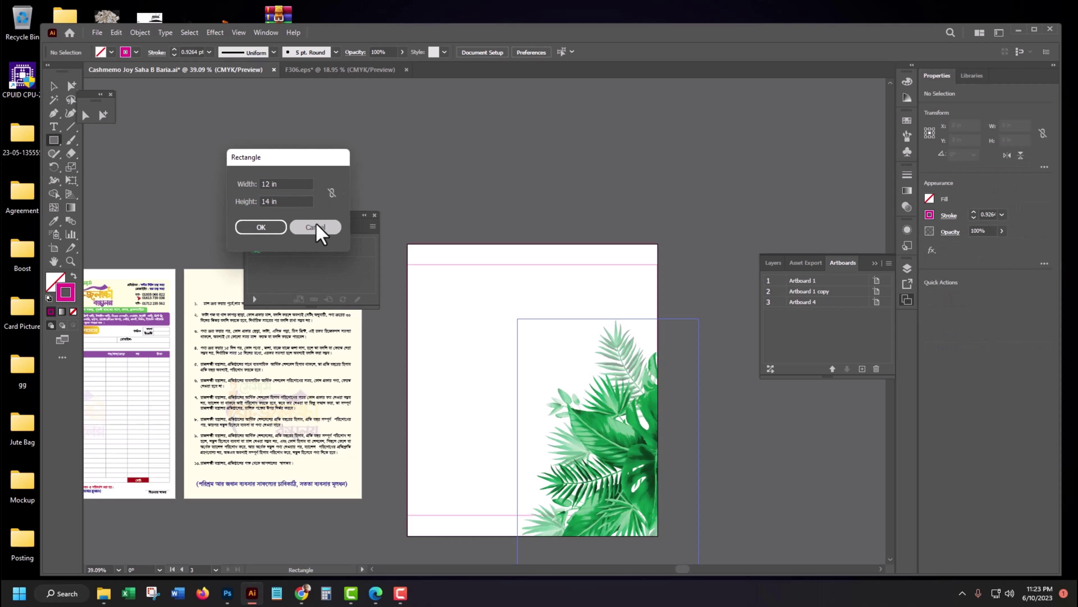
click(375, 215)
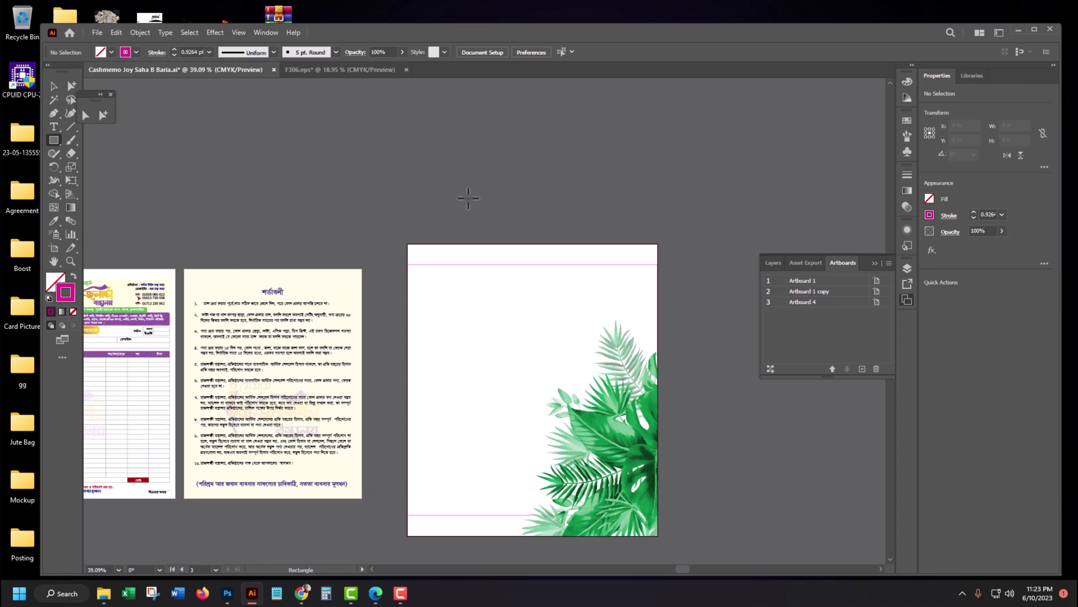
drag(465, 200, 476, 265)
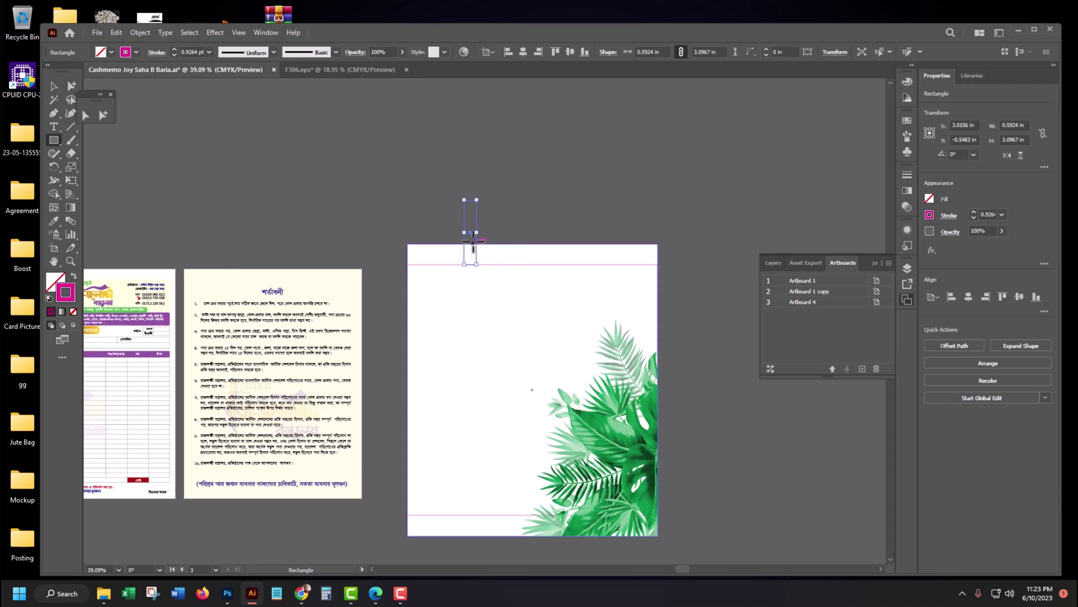
click(54, 86)
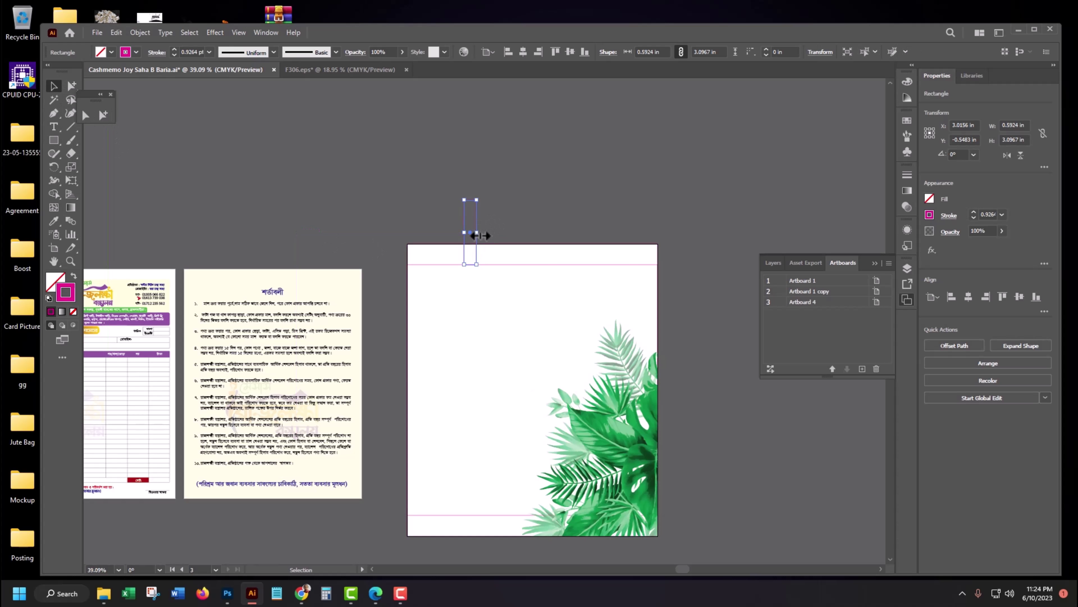
drag(477, 232, 559, 239)
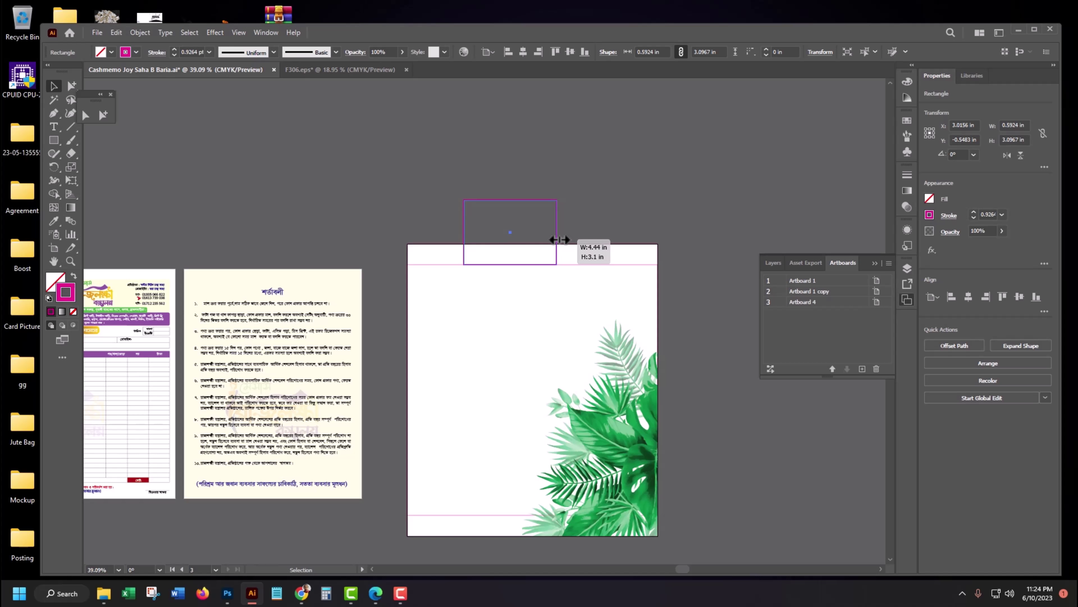
drag(559, 239, 560, 240)
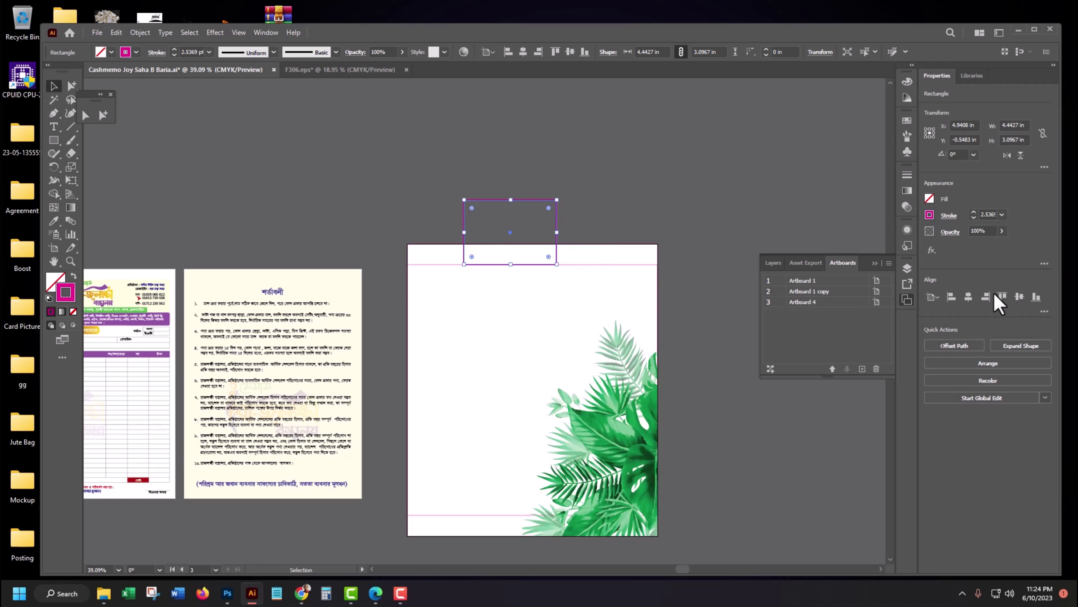
Centre it horizontally, give it a 45 pt outline and round its corners to 0.64 in.
click(969, 297)
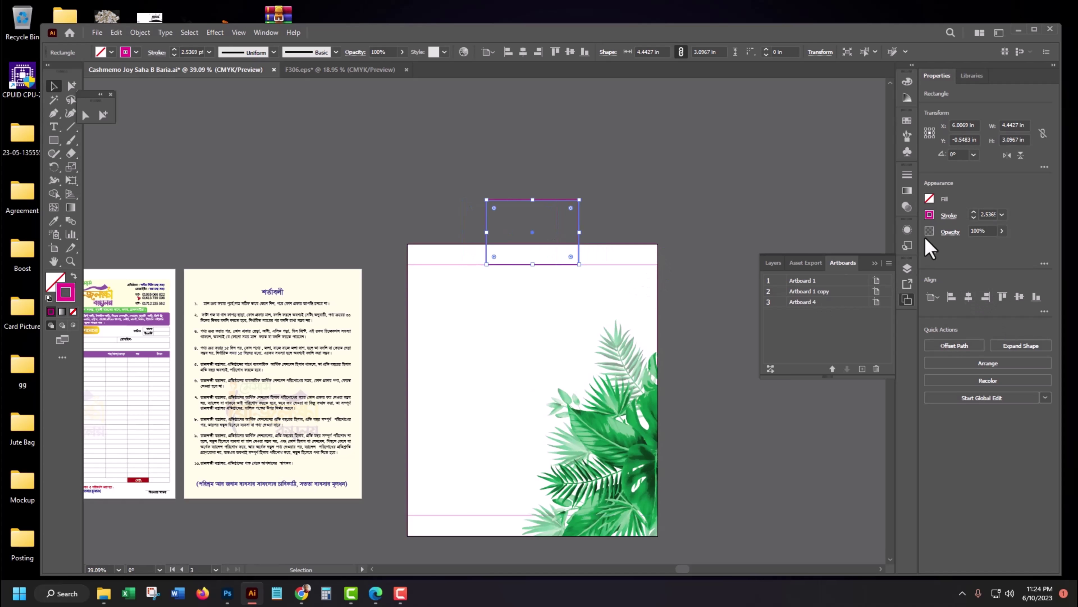
click(974, 213)
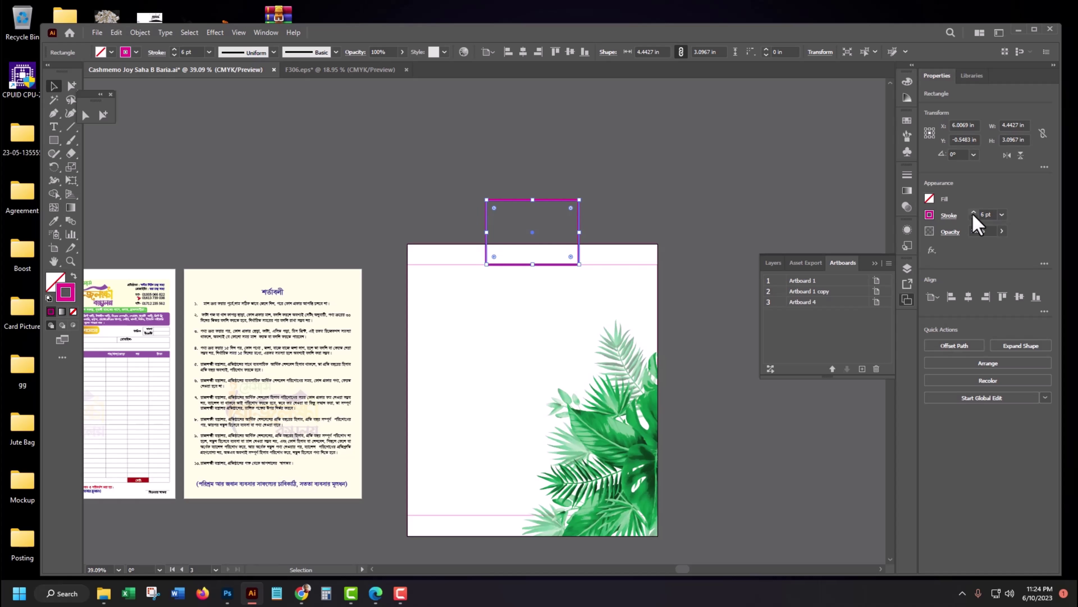
click(974, 212)
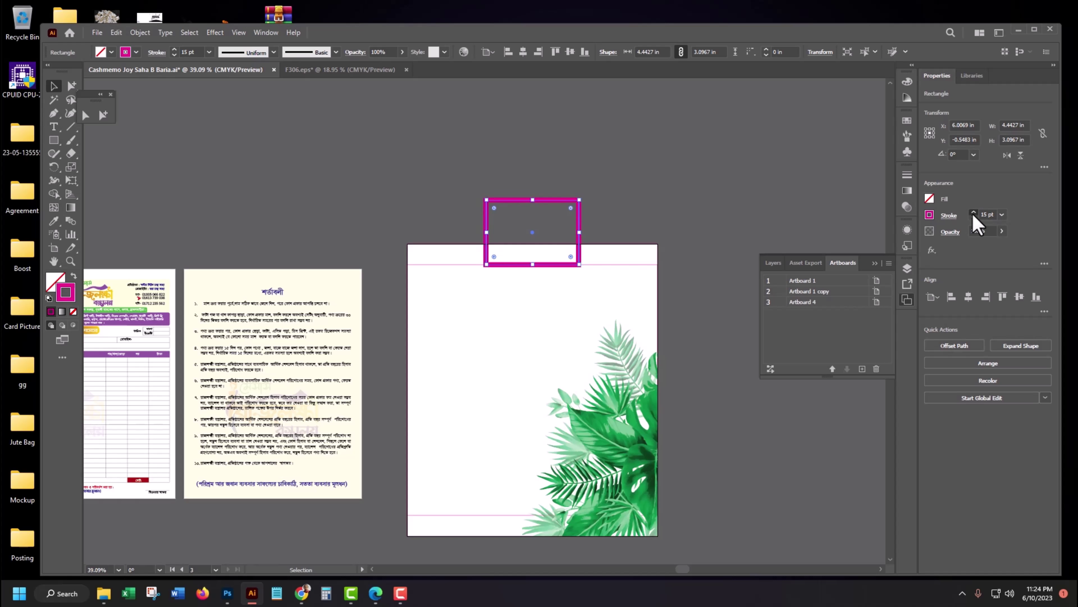
click(974, 212)
click(974, 212)
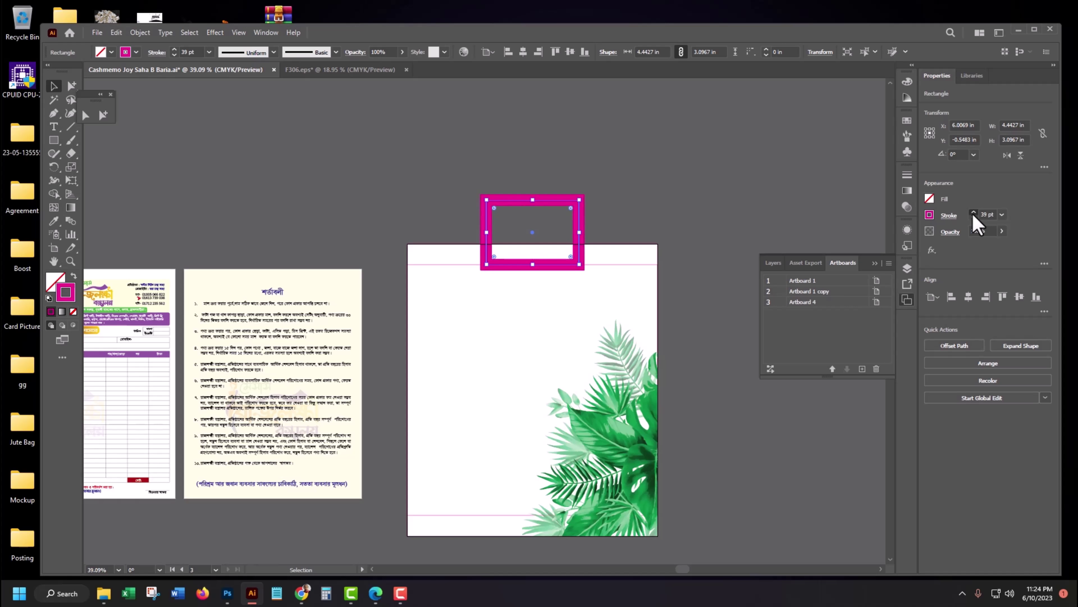
click(973, 212)
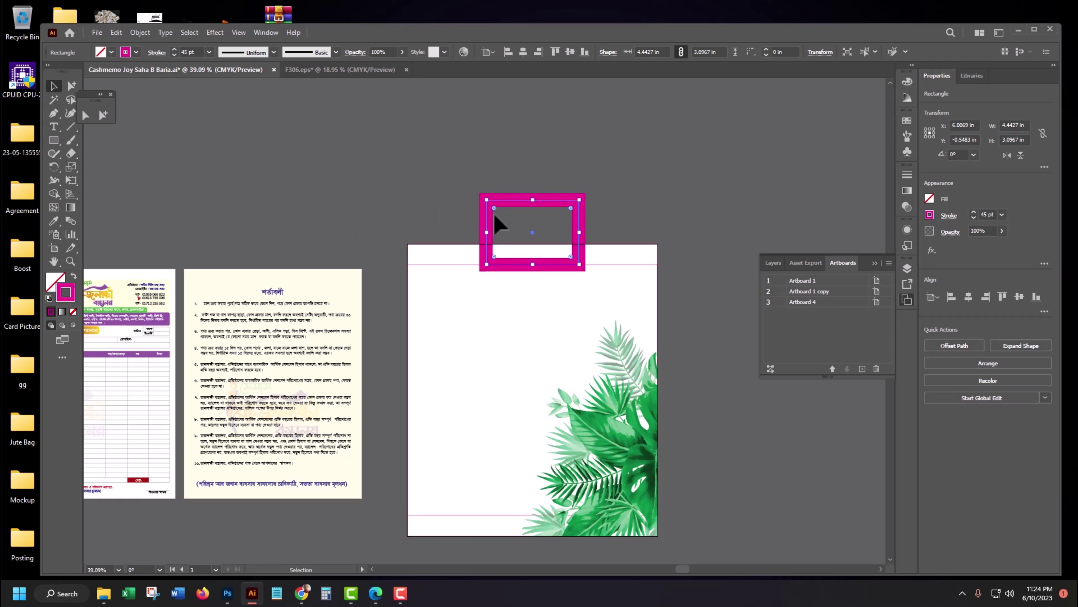
drag(495, 211, 499, 214)
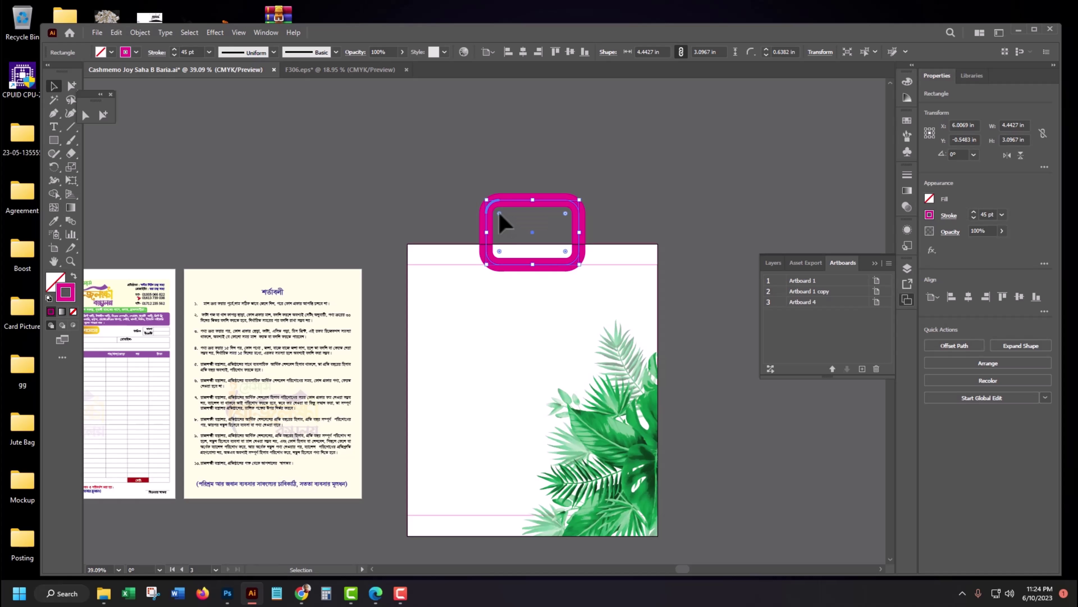
Delete the handle's bottom edge and left bottom curve with Direct Selection.
click(433, 305)
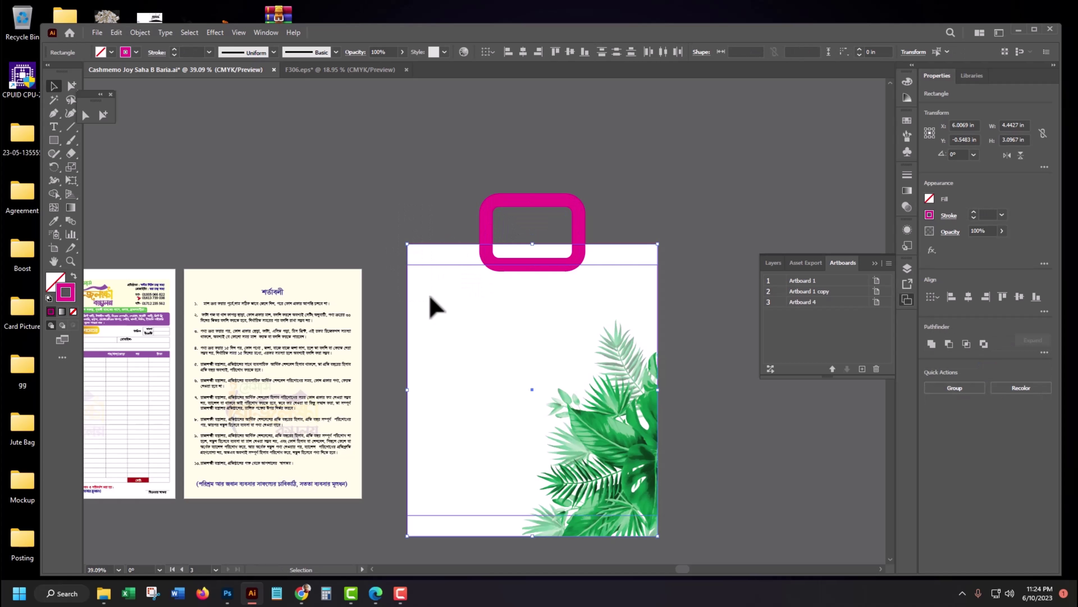
key(ctrl+shift+a)
click(85, 114)
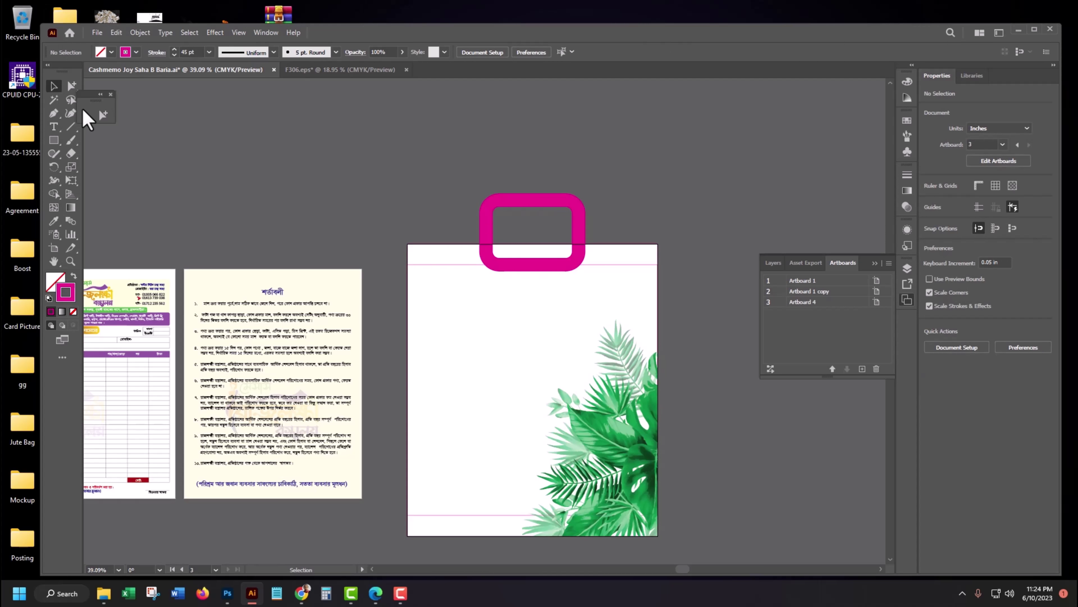
click(85, 115)
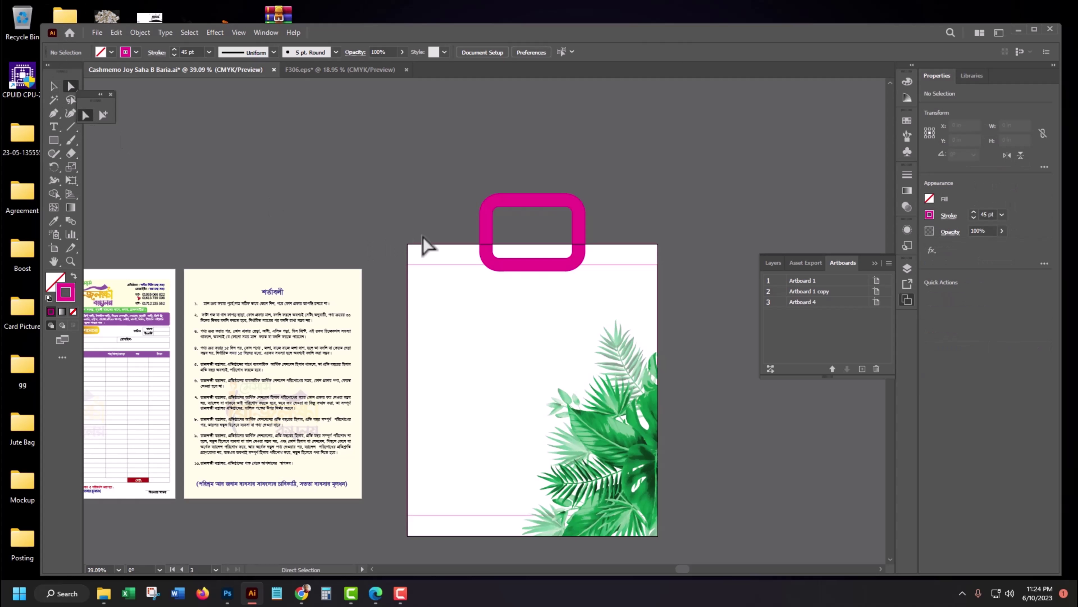
click(539, 276)
key(Delete)
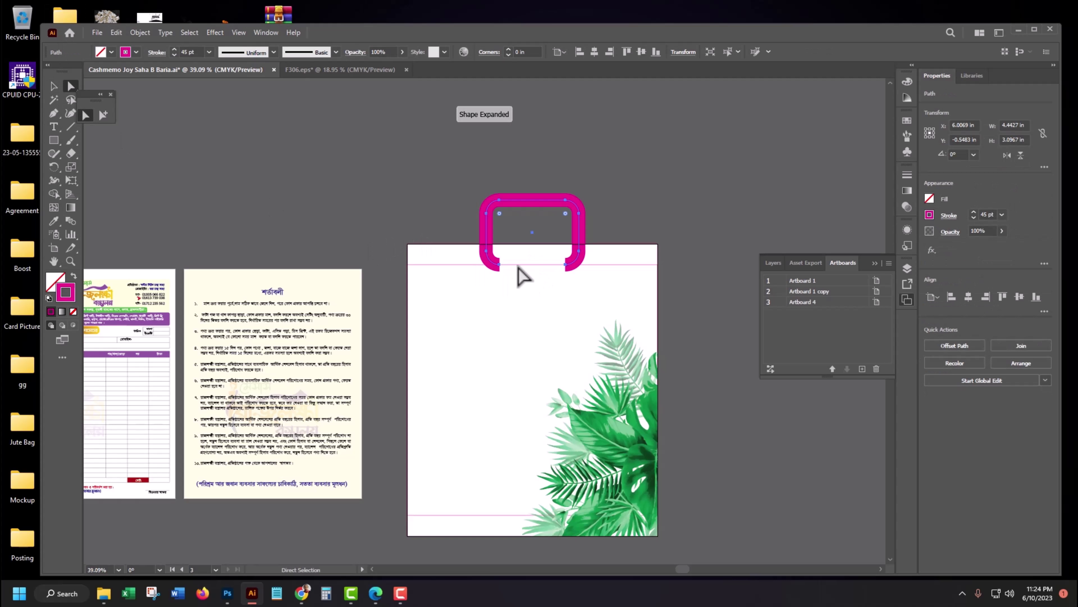
key(Delete)
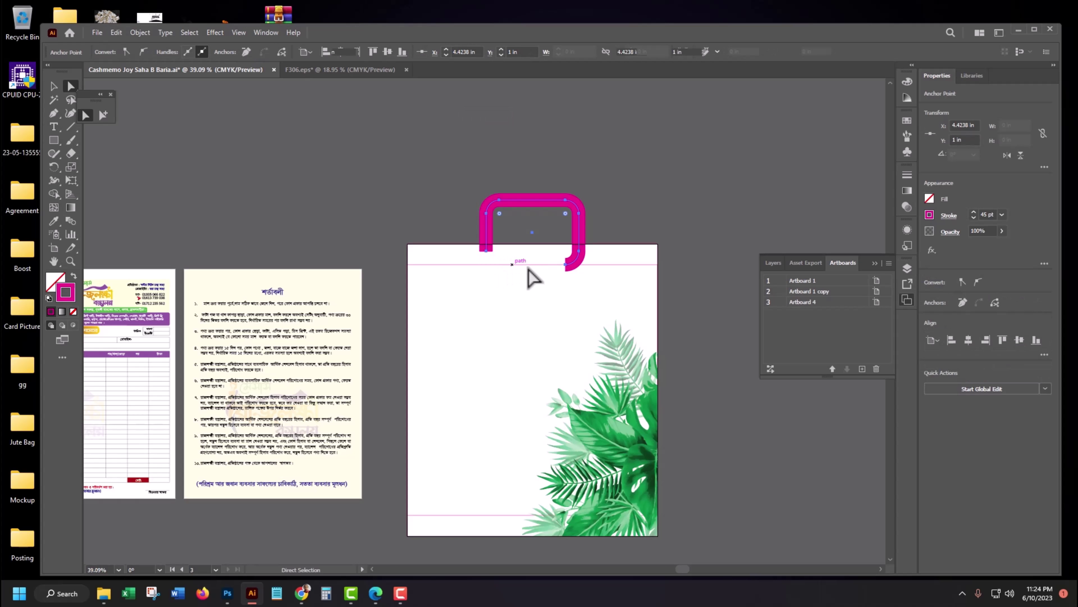
Remove the right bottom curve and move the open handle down onto the bag top.
click(566, 266)
key(Delete)
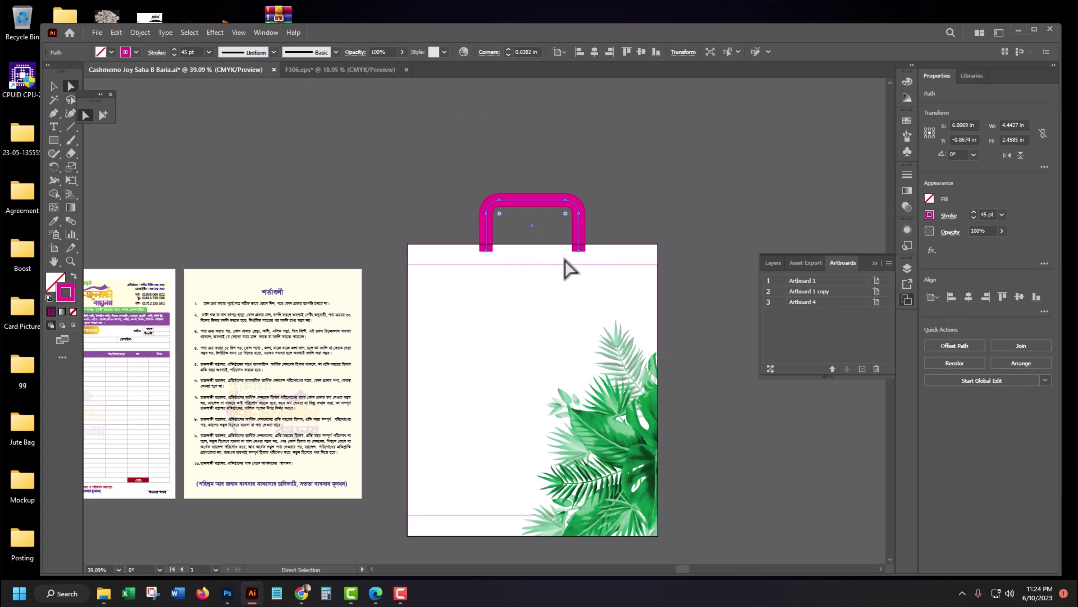
click(56, 87)
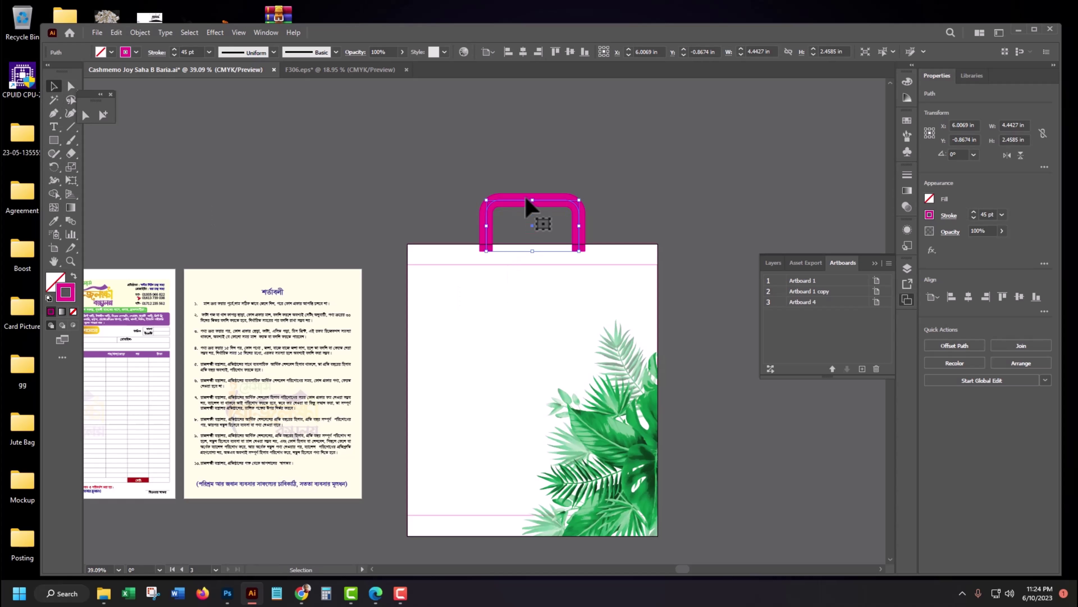
mouse_move(546, 213)
mouse_down()
mouse_move(546, 223)
mouse_move(533, 203)
mouse_up()
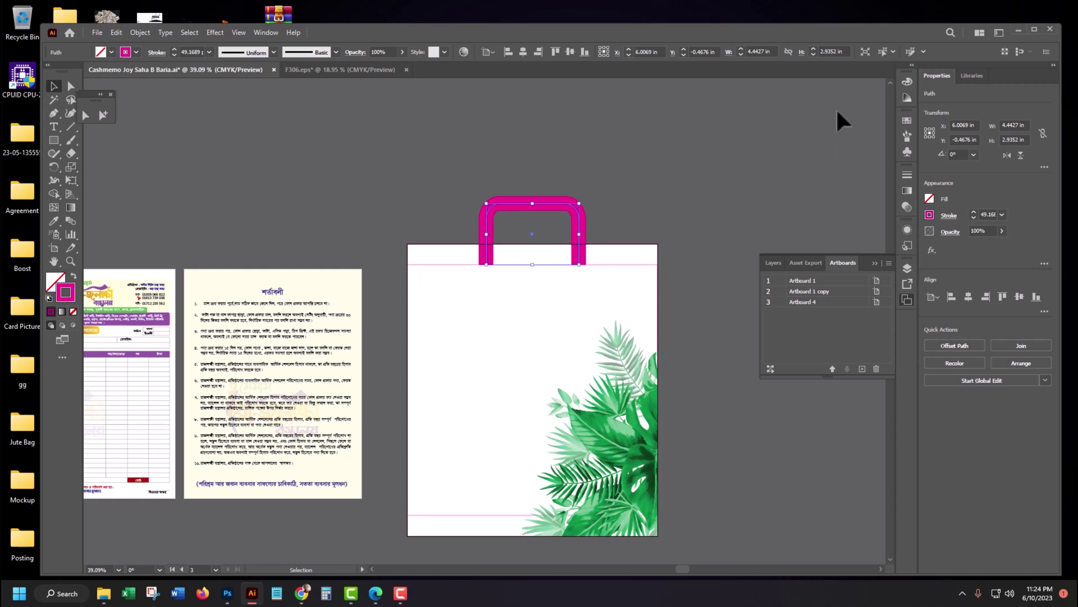
Give the handle a black K 100 stroke and shorten it to about 1.94 in tall.
click(907, 82)
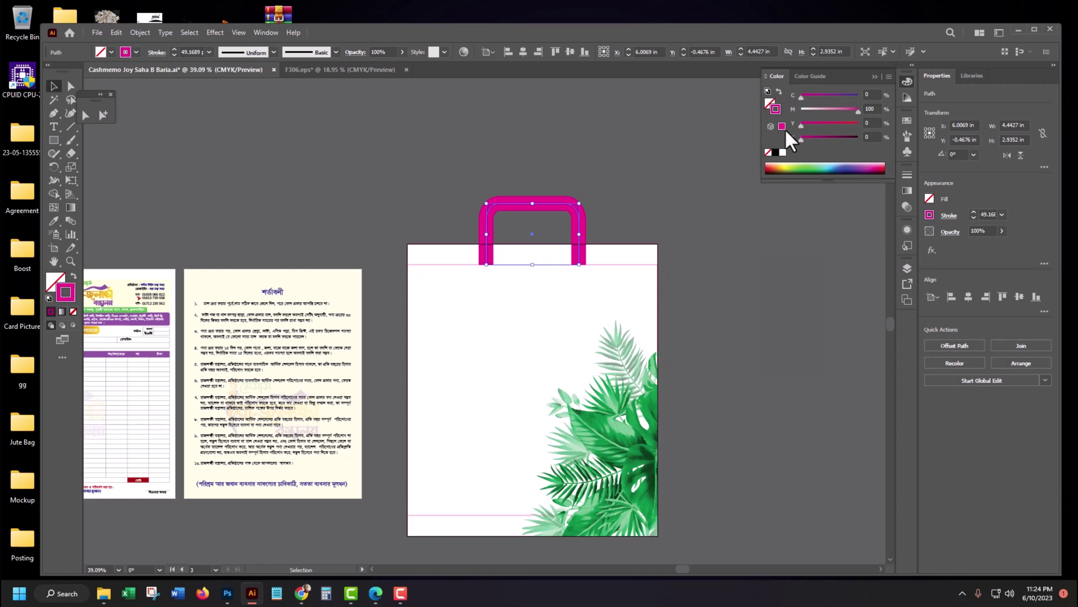
click(775, 152)
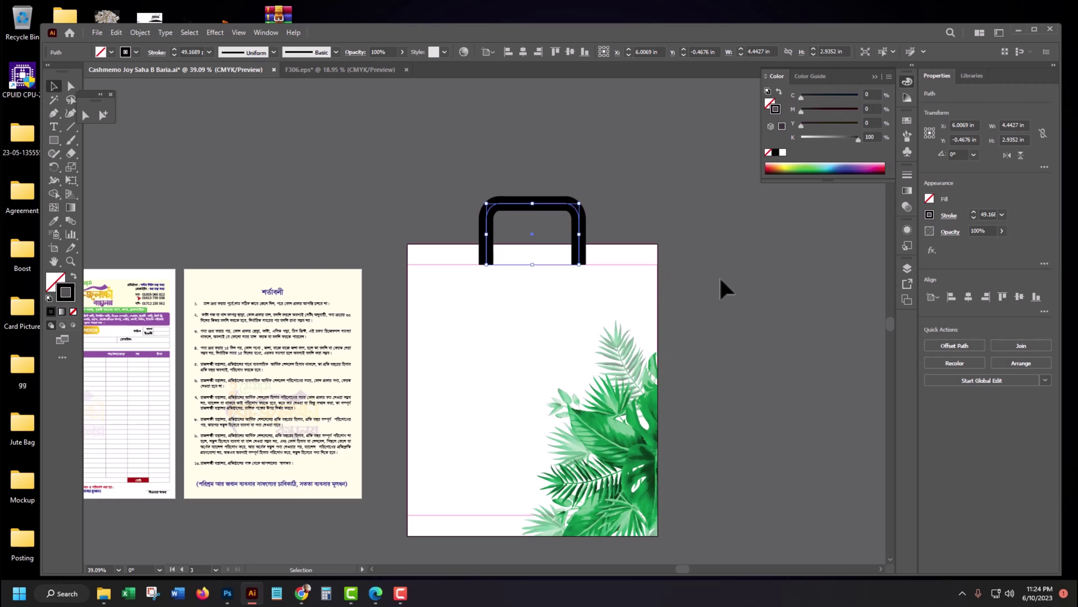
click(726, 308)
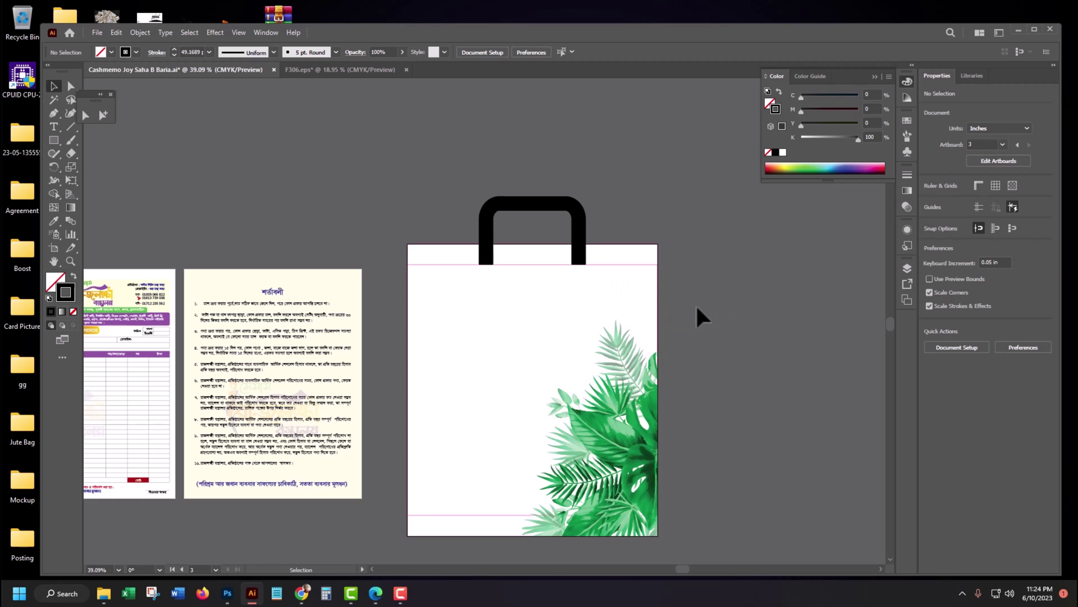
click(581, 239)
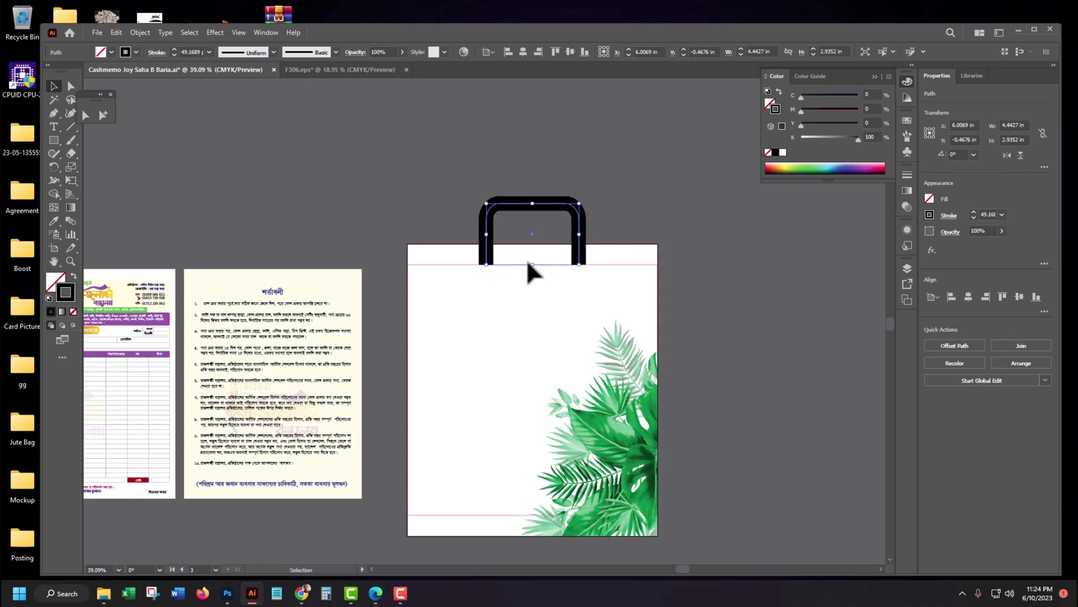
drag(531, 264, 540, 246)
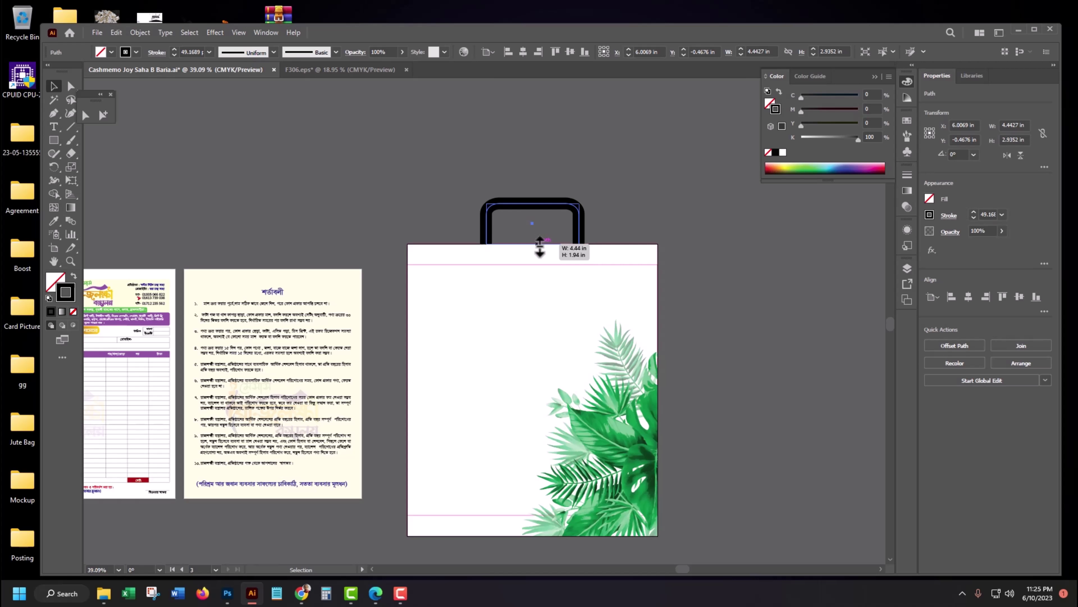
drag(540, 246, 540, 246)
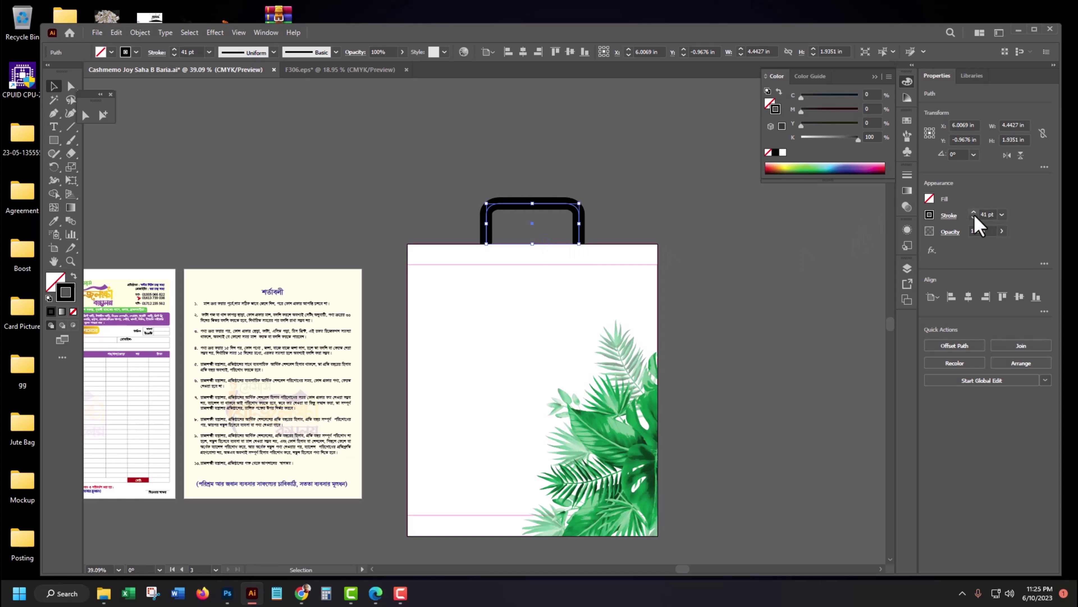
click(782, 330)
Draw a small square at the left handle leg with a 3 pt outline.
key(z)
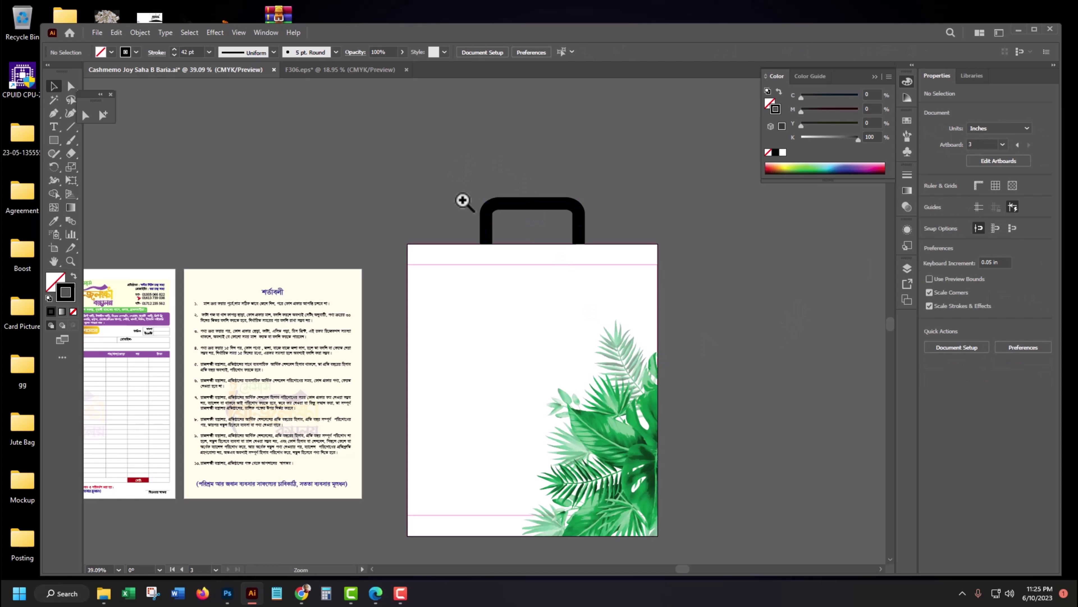
drag(464, 202, 558, 280)
click(557, 280)
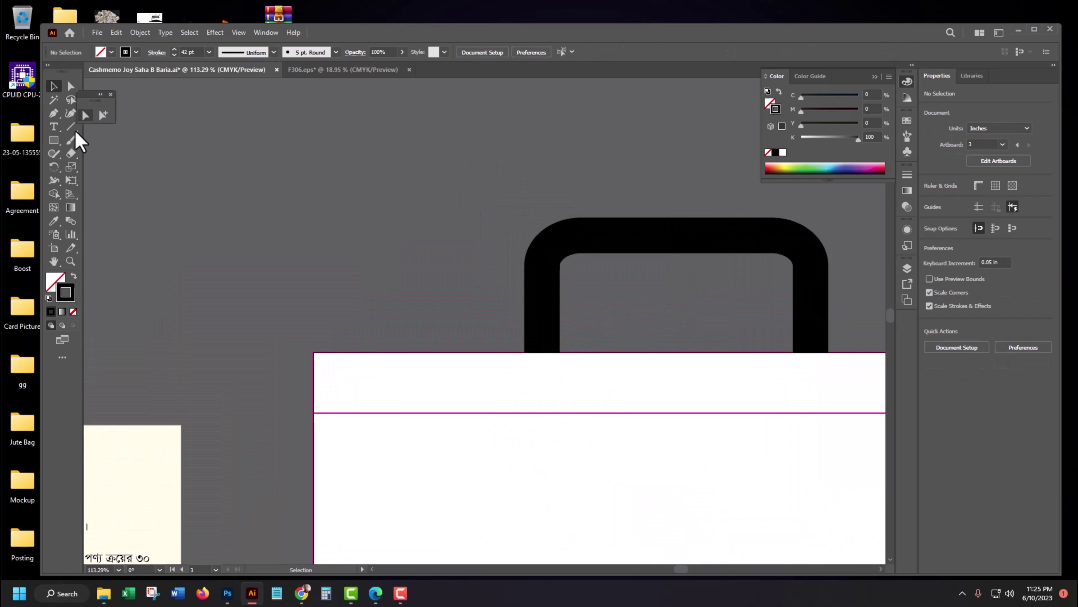
drag(53, 140, 112, 141)
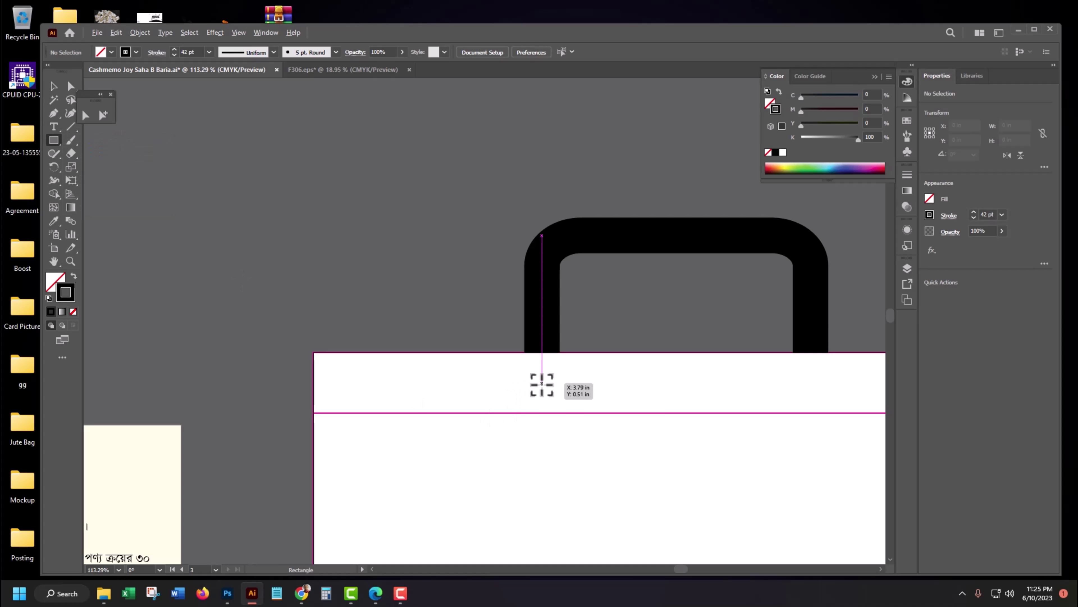
drag(542, 385, 559, 403)
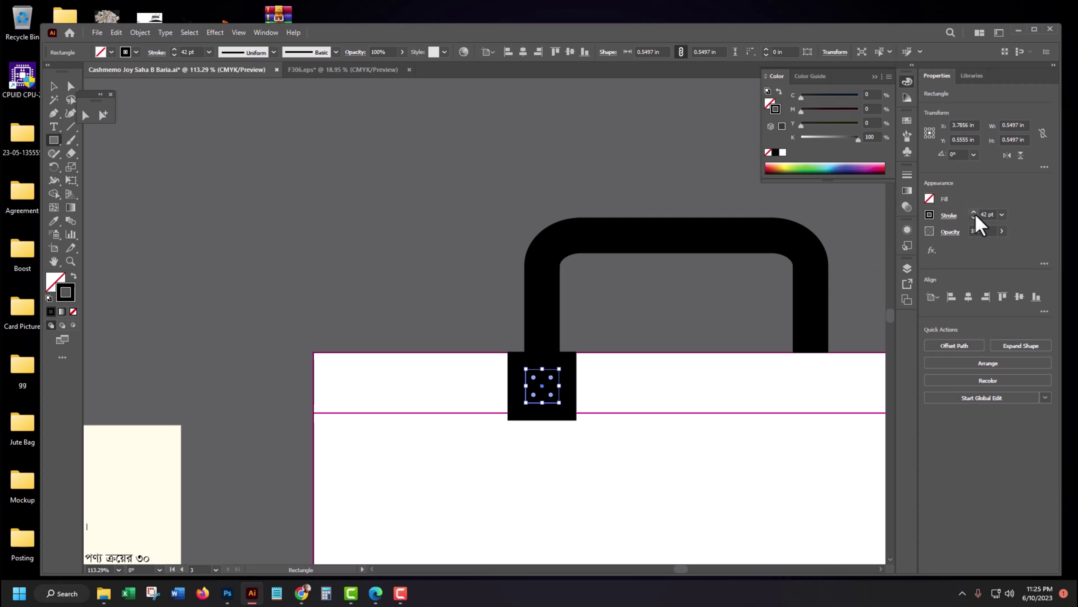
click(984, 211)
text(3)
key(Return)
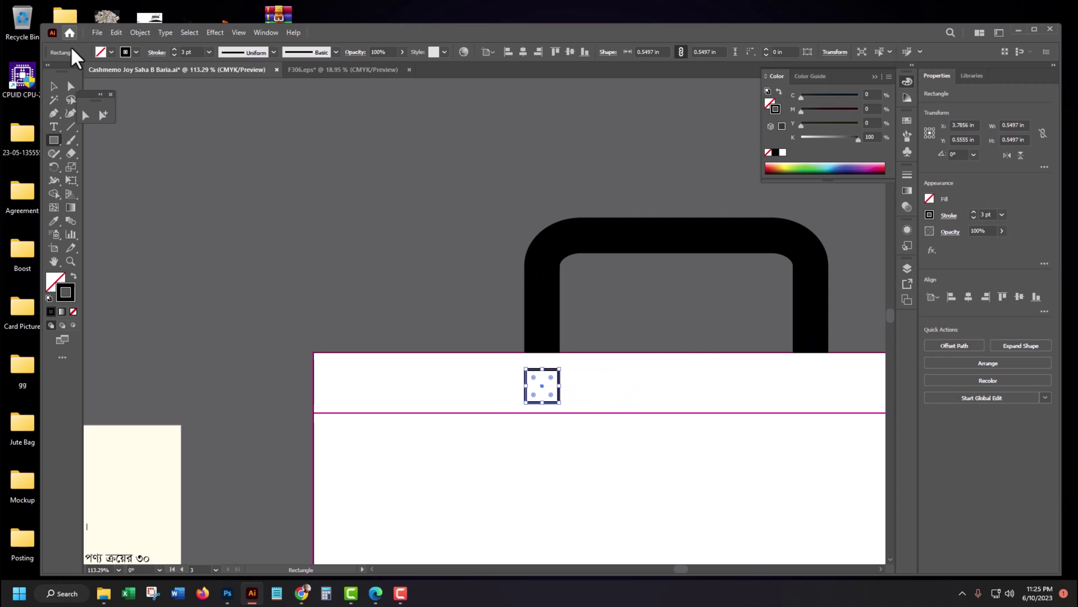
Enlarge the square to 0.889 in and set its outline to 10% black.
click(56, 87)
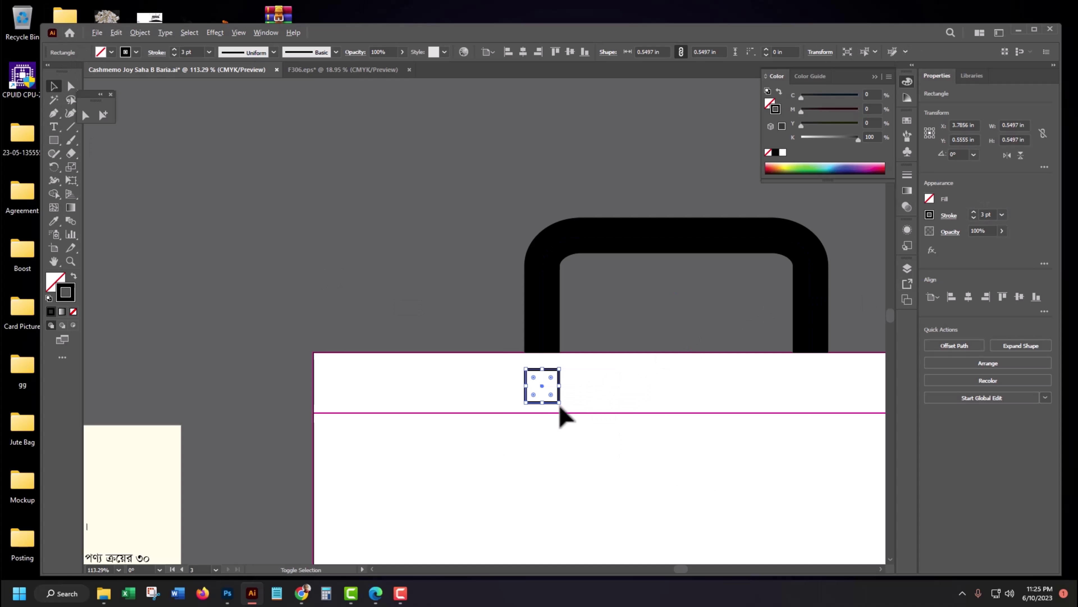
drag(559, 402, 567, 412)
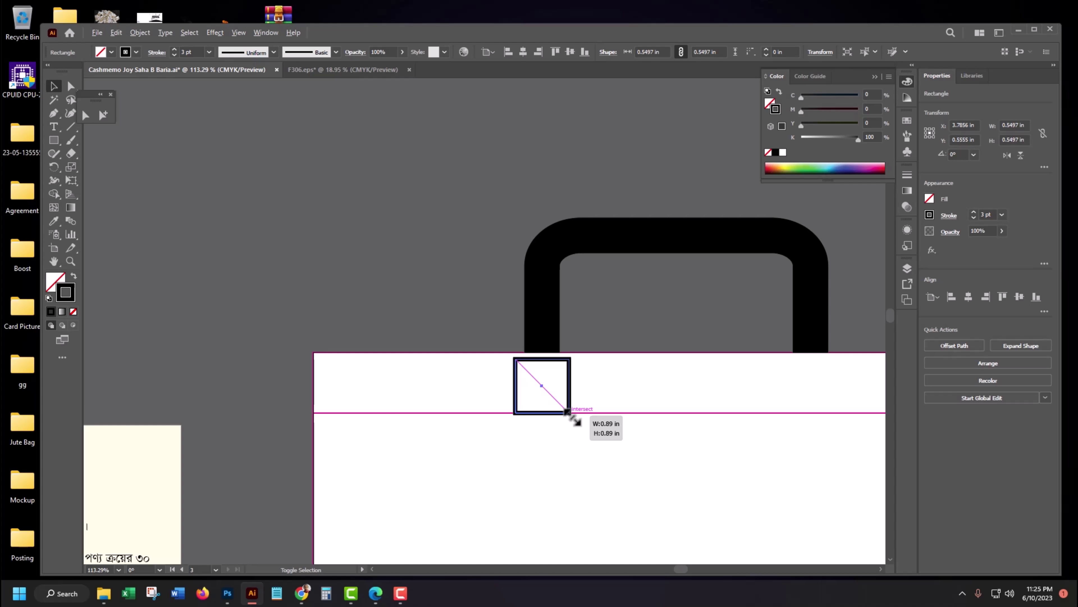
drag(568, 412, 567, 412)
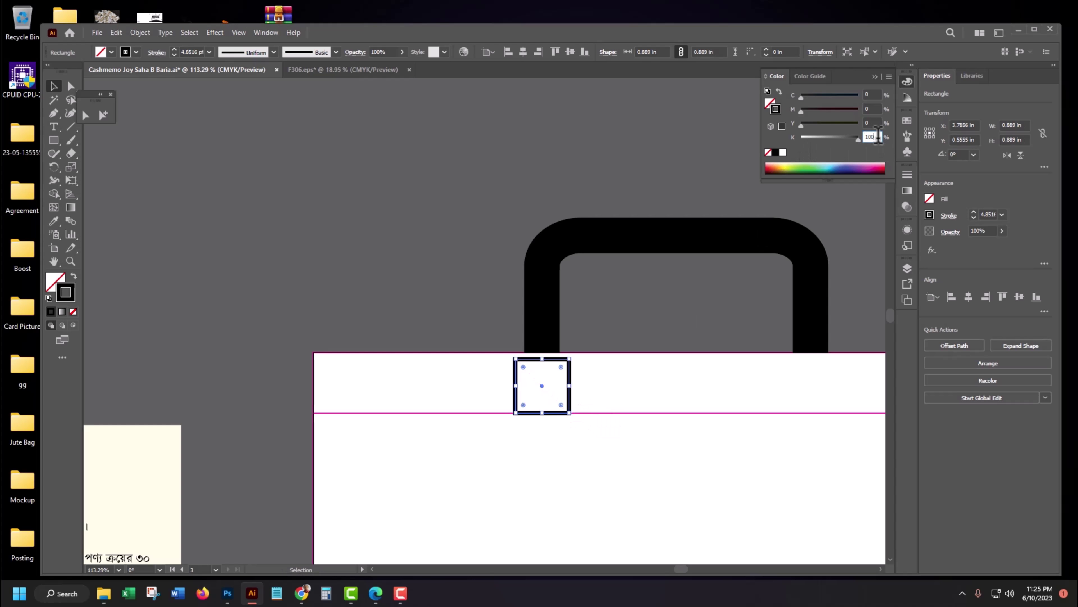
text(10)
key(Return)
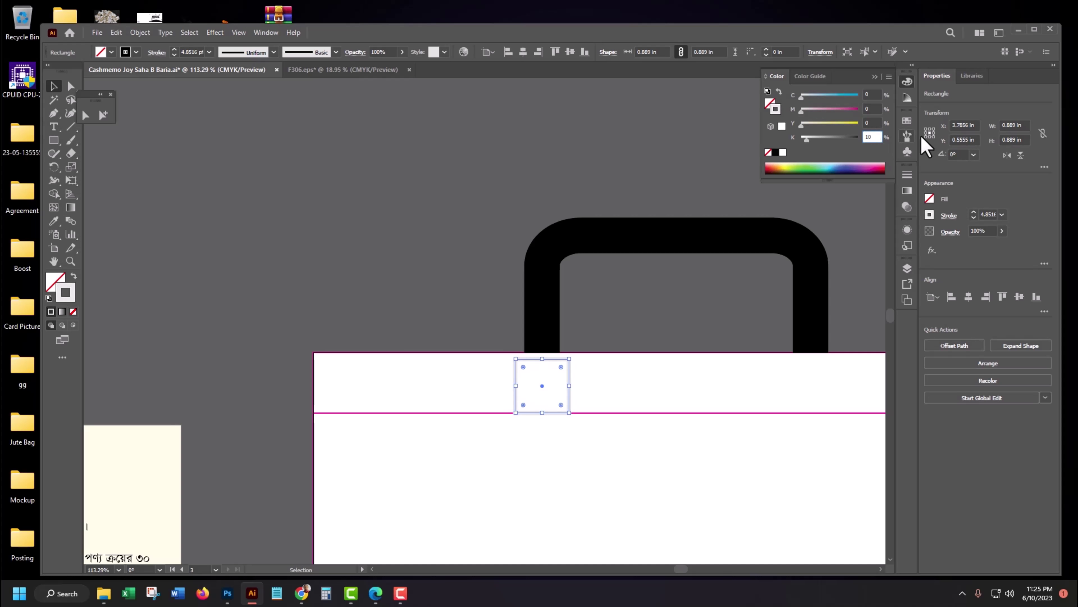
key(z)
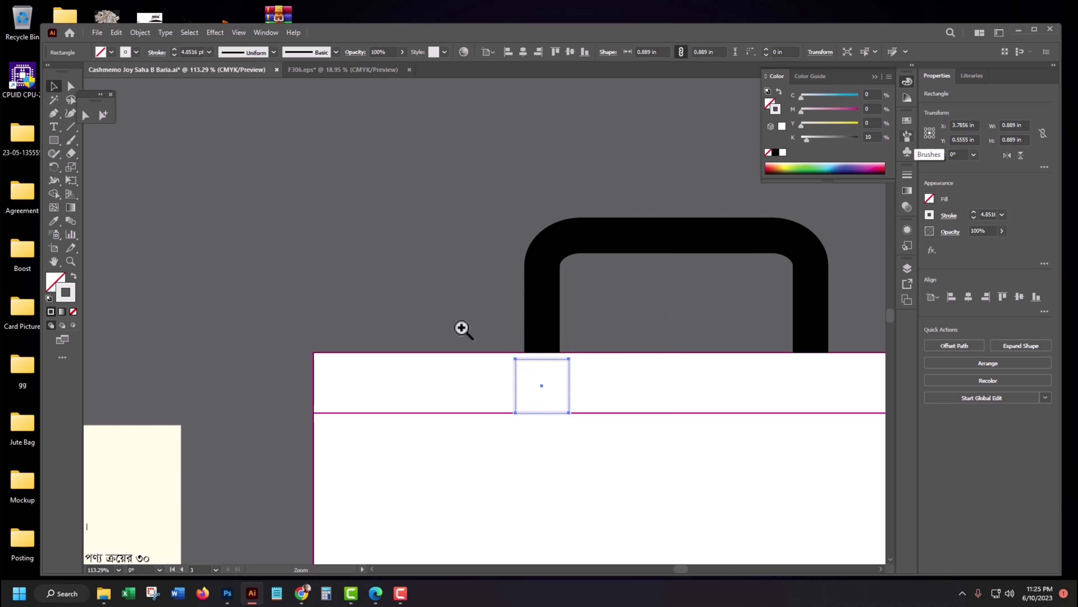
click(462, 328)
Draw a pen diagonal across the square from bottom-left to top-right corner.
key(v)
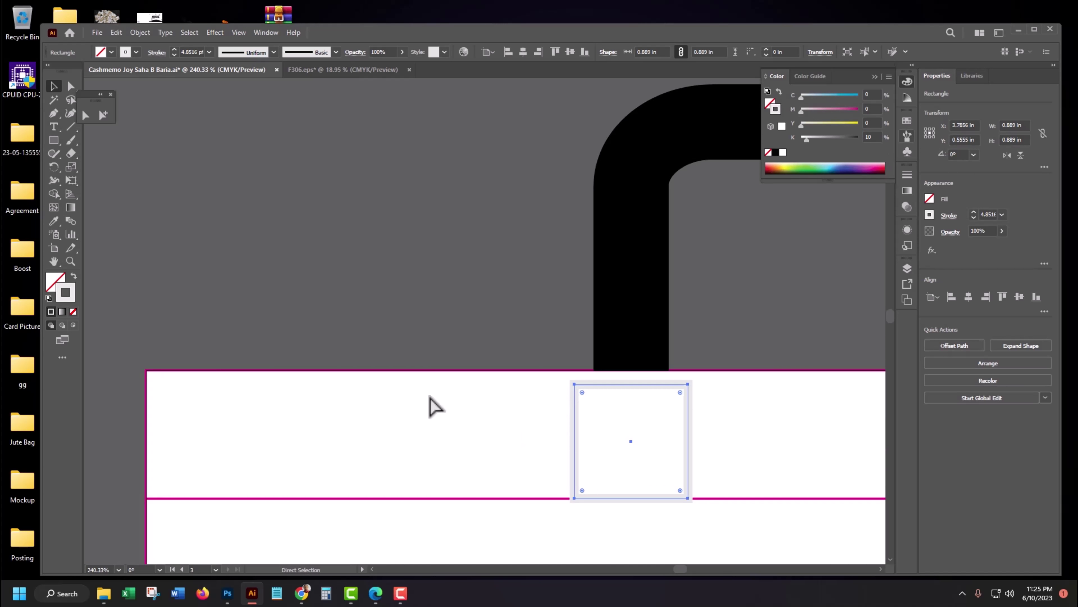
click(275, 128)
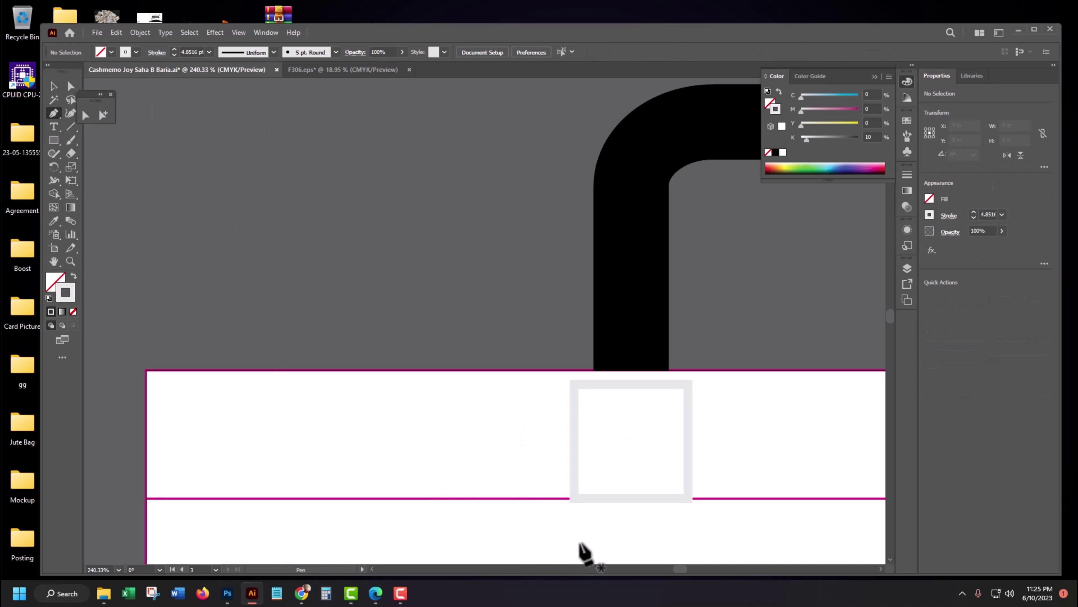
click(574, 498)
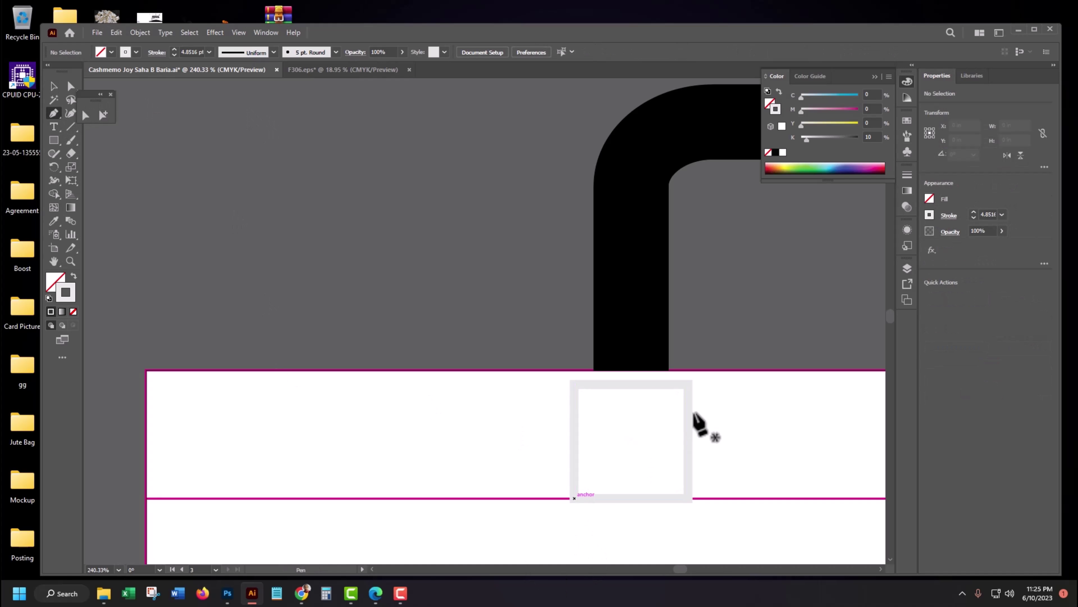
click(687, 384)
click(688, 384)
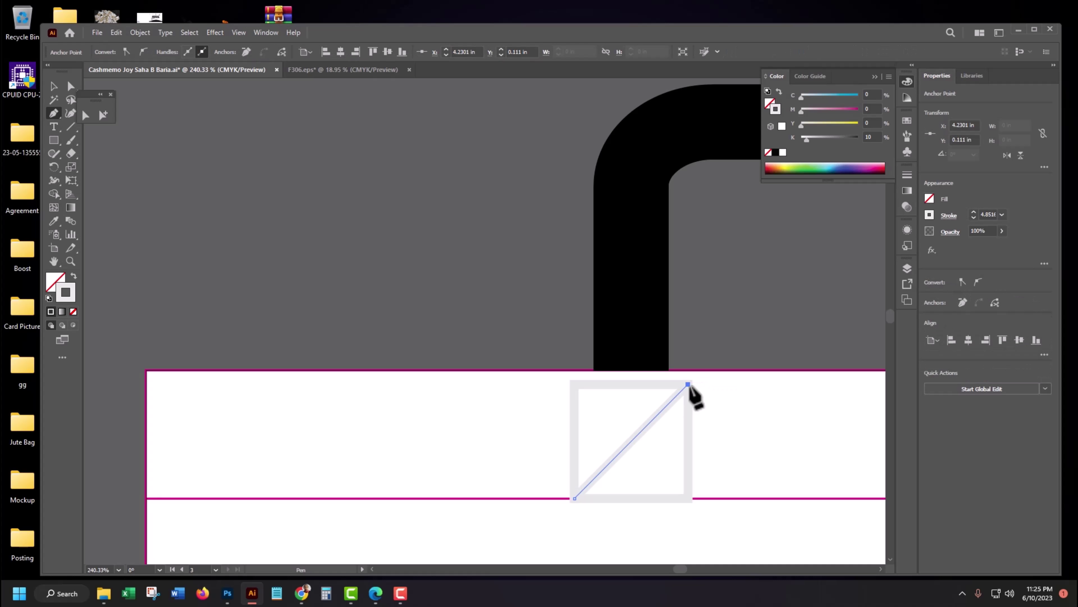
click(53, 86)
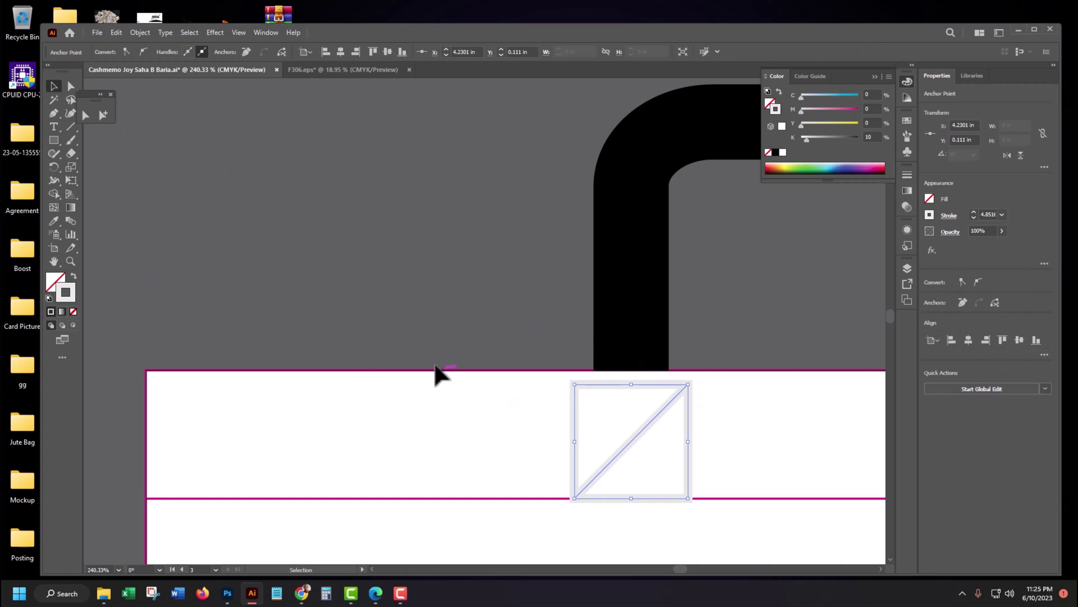
click(415, 333)
Draw the second diagonal from top-left to bottom-right, completing the X.
click(53, 113)
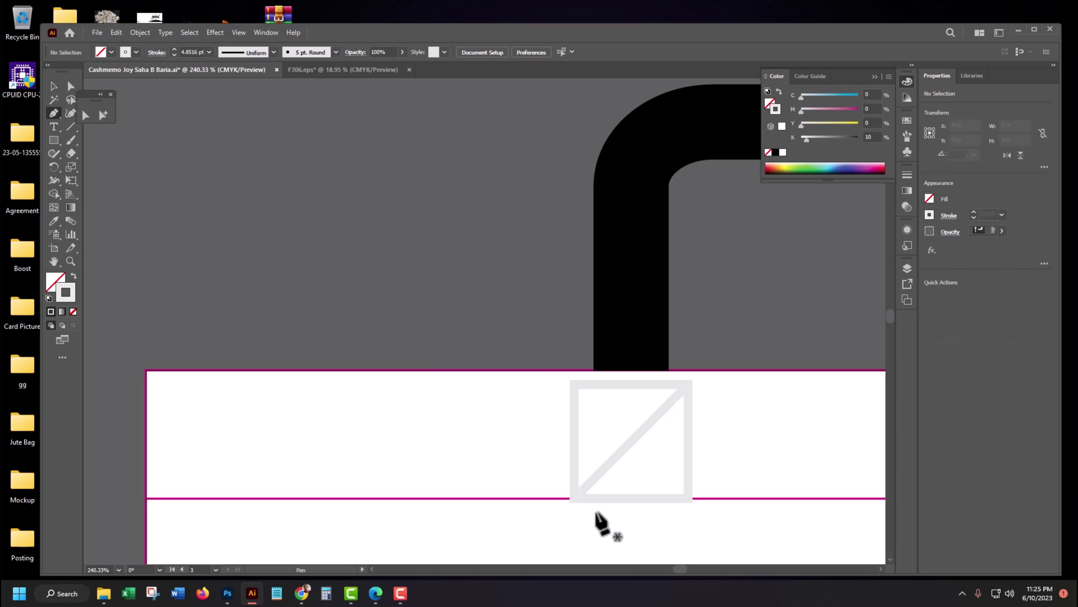
click(575, 384)
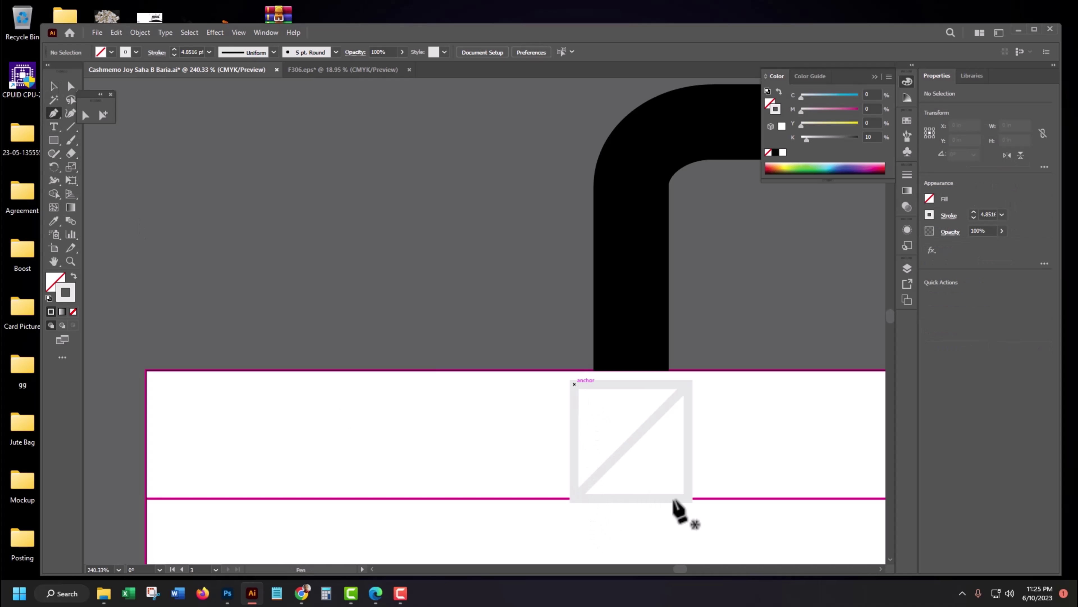
click(687, 496)
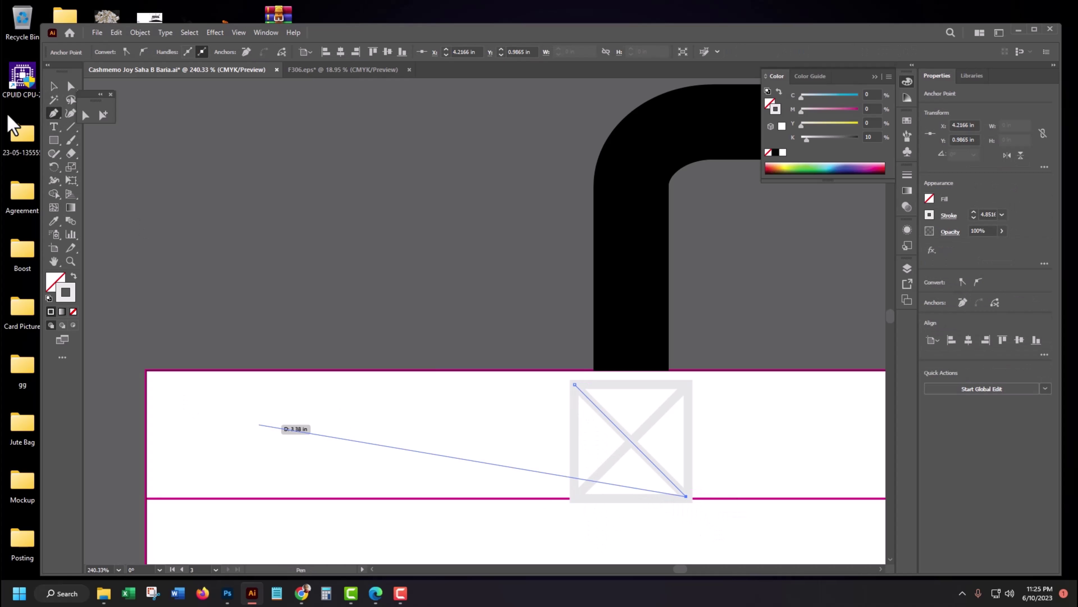
click(53, 86)
click(549, 461)
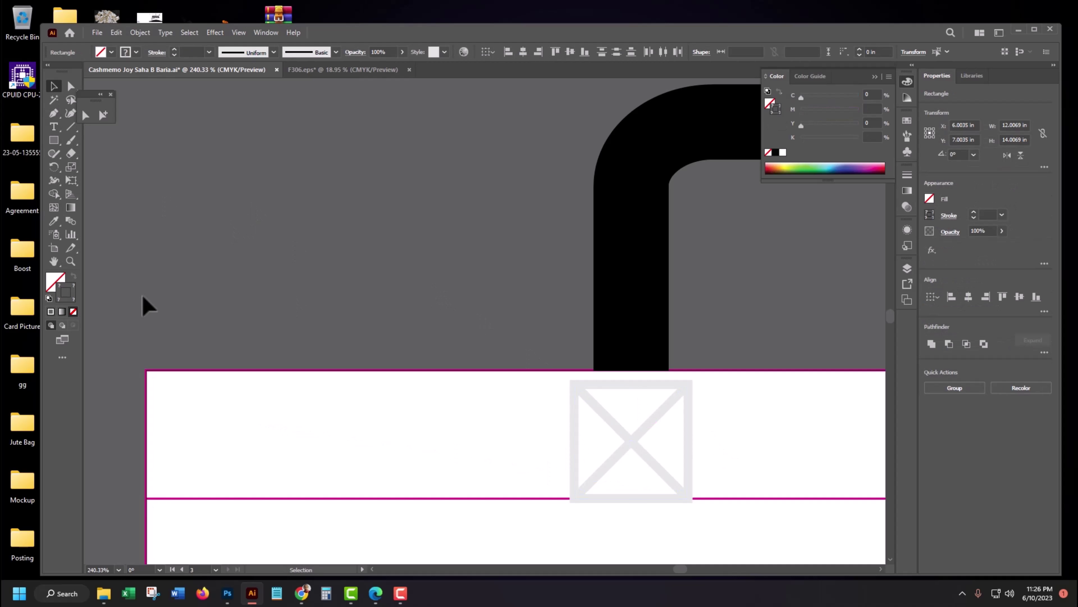
Convert the magenta rectangle frame into guides and lock the guides.
drag(146, 501, 262, 539)
right_click(257, 530)
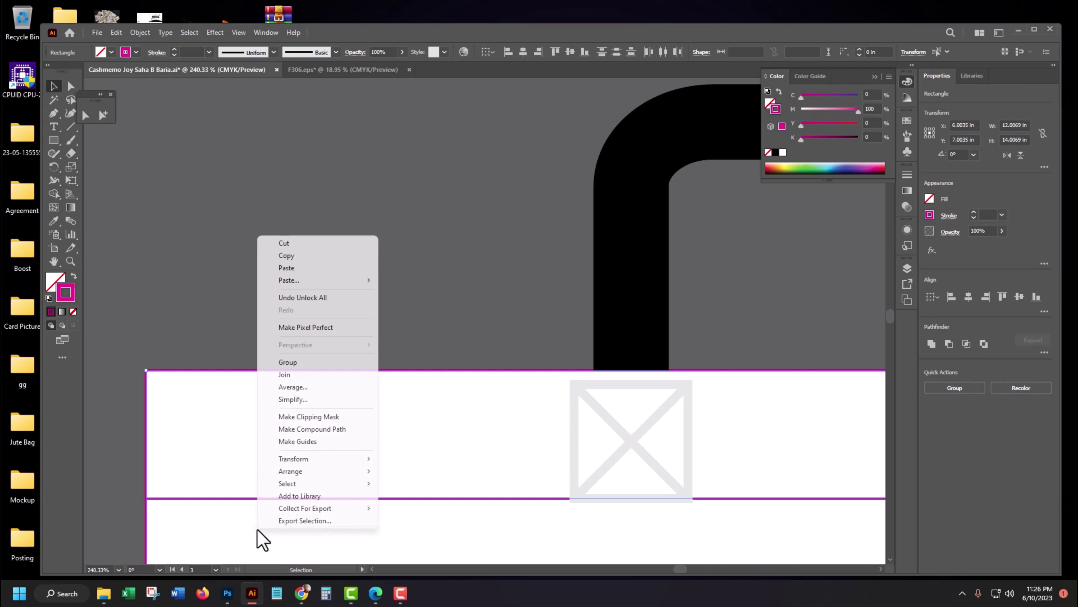
click(297, 442)
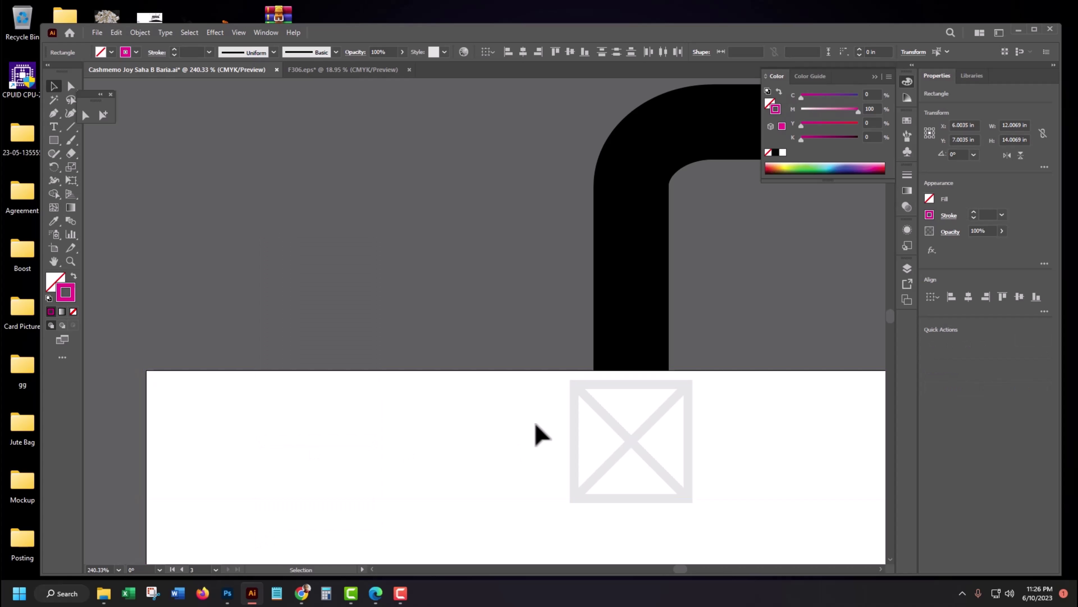
key(ctrl+shift+a)
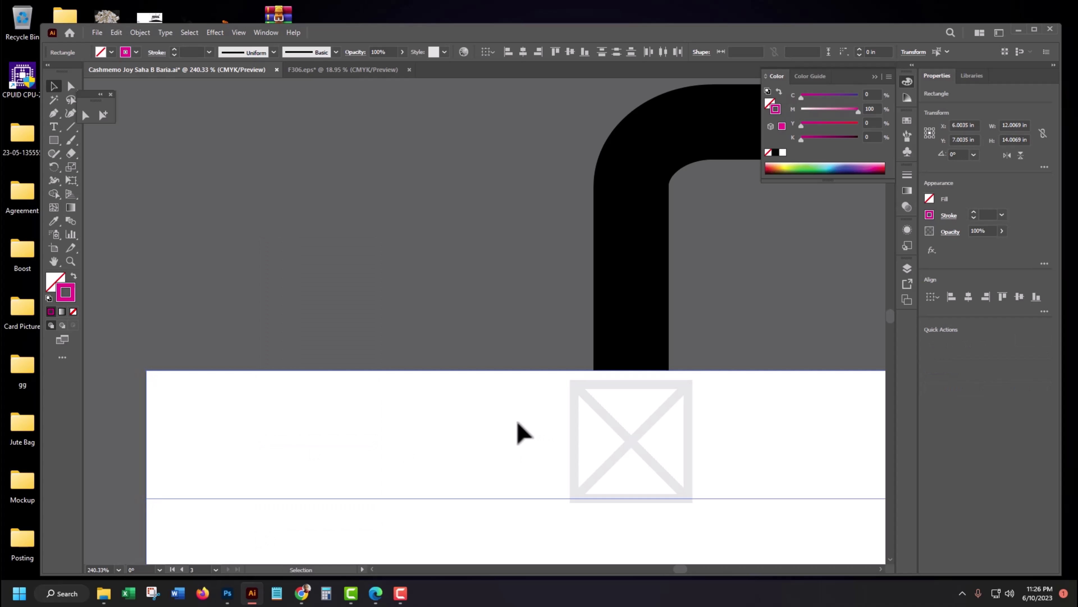
right_click(497, 303)
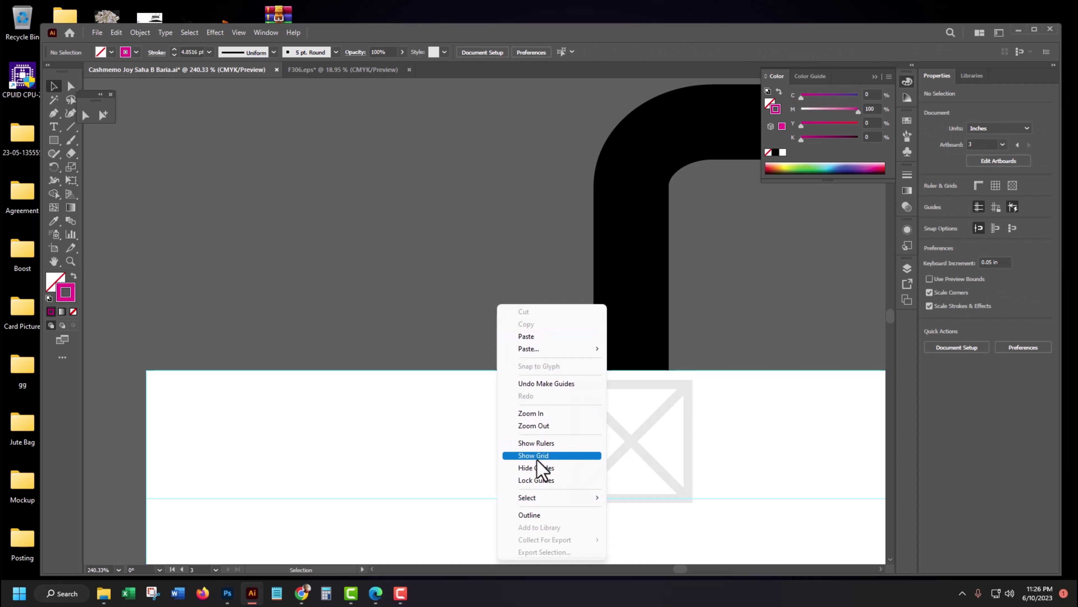
click(543, 484)
drag(558, 396, 707, 514)
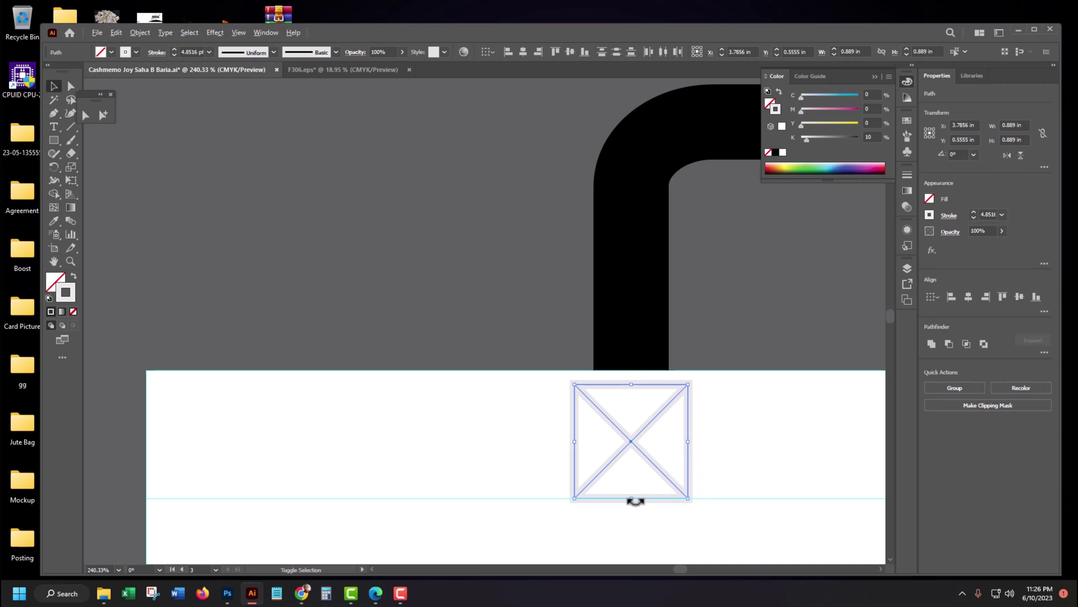
Duplicate the X placeholder box 4.38 in to the right, under the right handle end.
drag(635, 501, 637, 512)
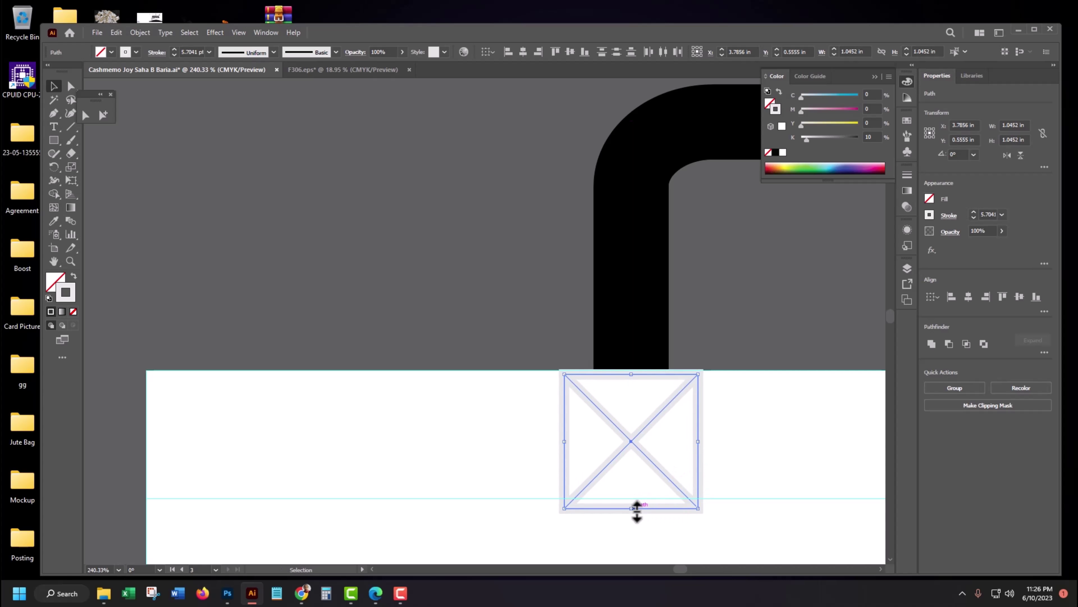
key(ctrl+z)
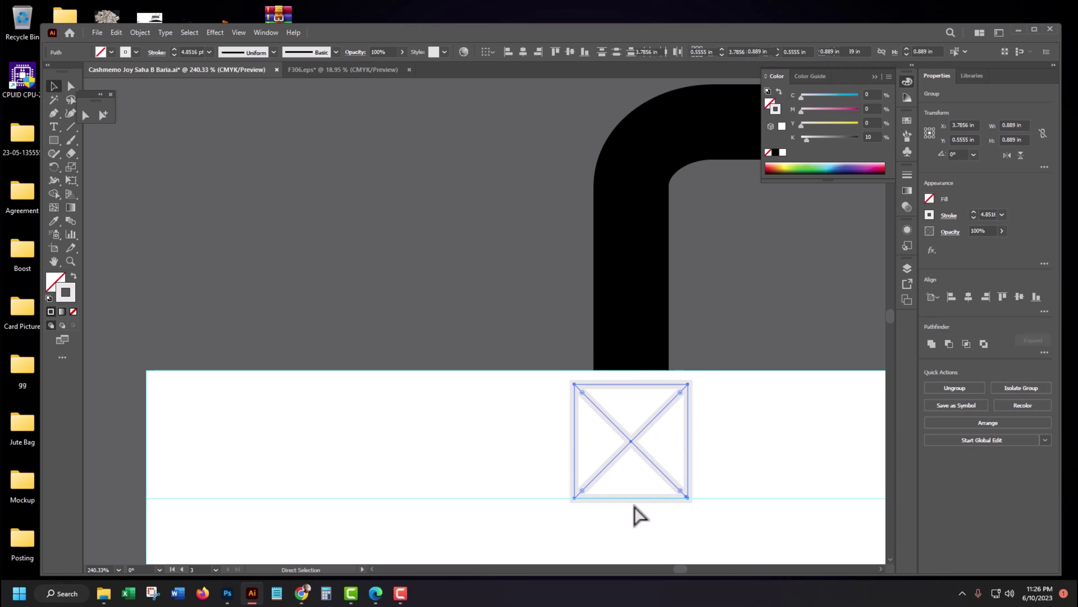
key(ctrl+minus)
key(ctrl+minus)
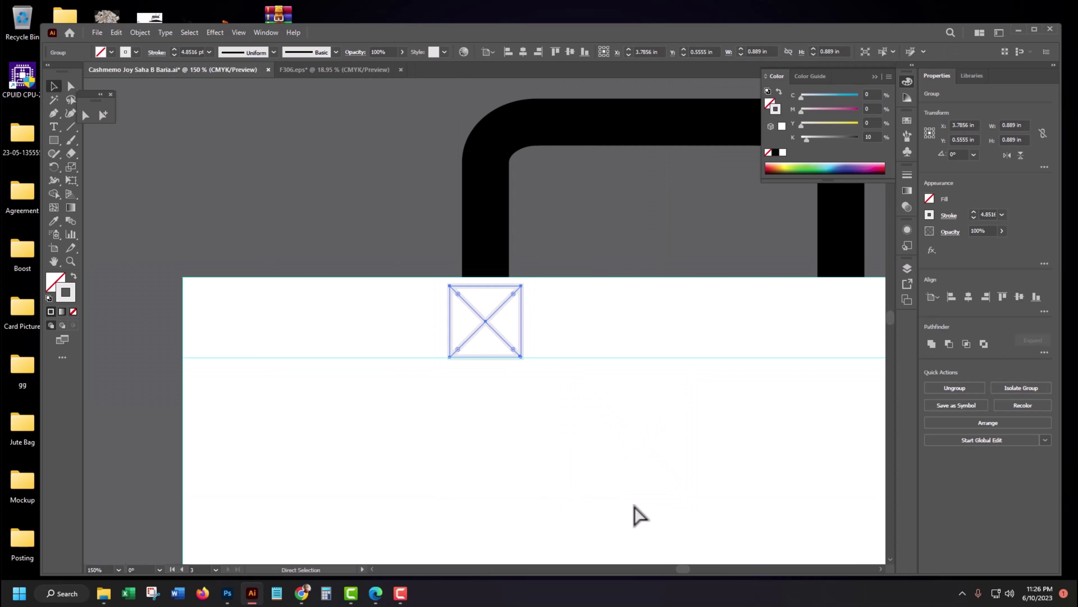
key(ctrl+minus)
drag(637, 431, 517, 487)
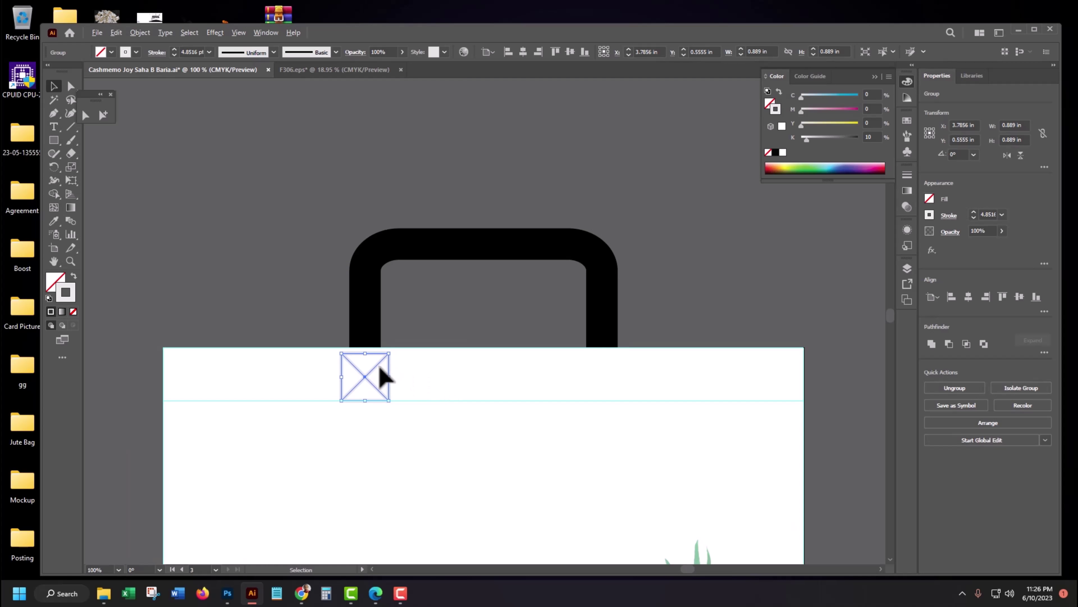
drag(385, 368, 612, 406)
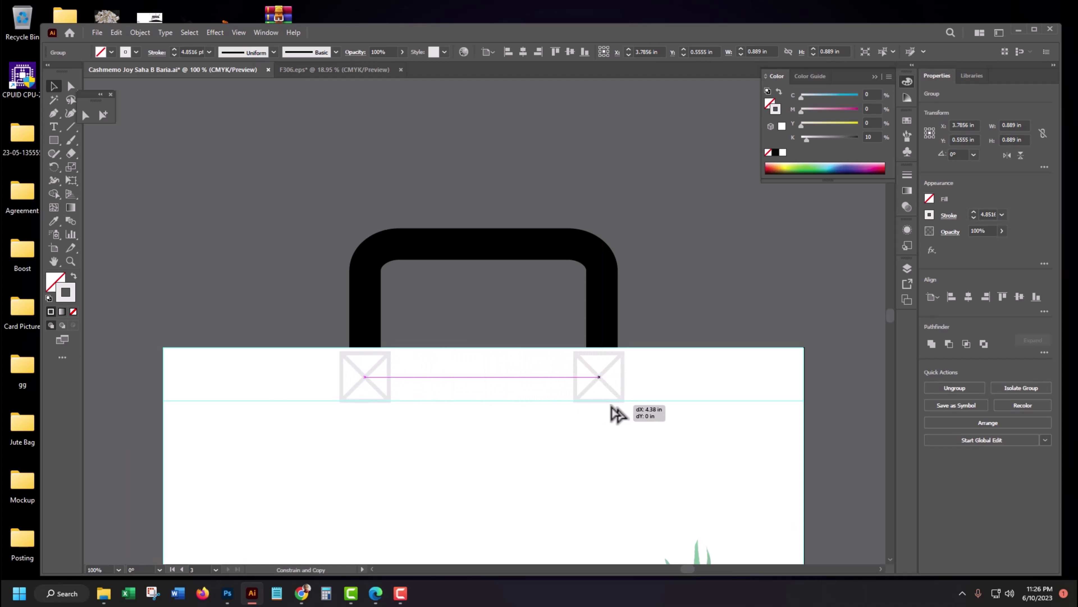
drag(618, 412, 626, 396)
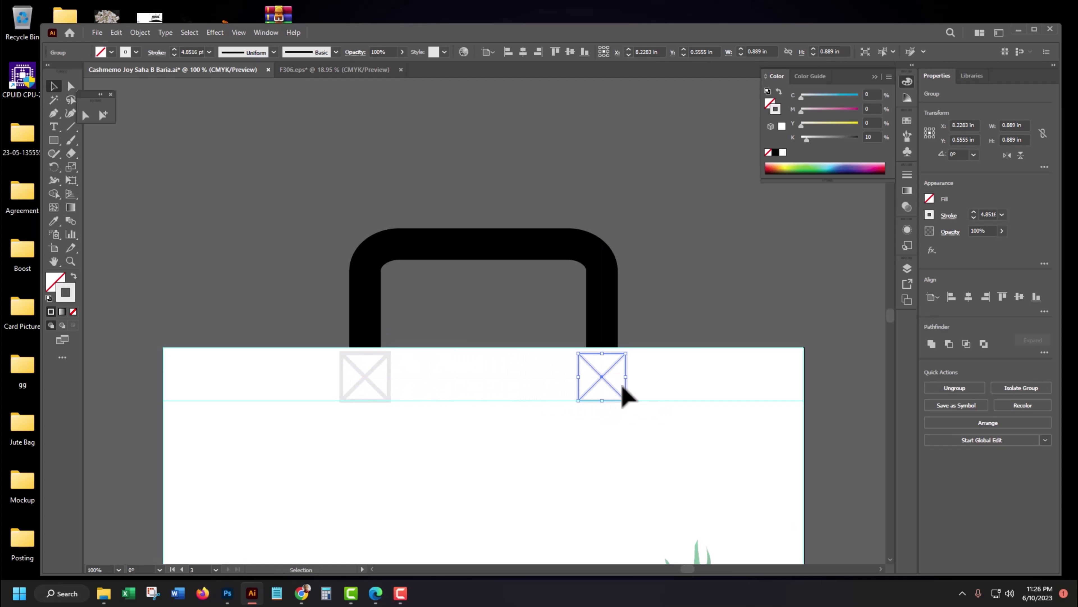
click(690, 327)
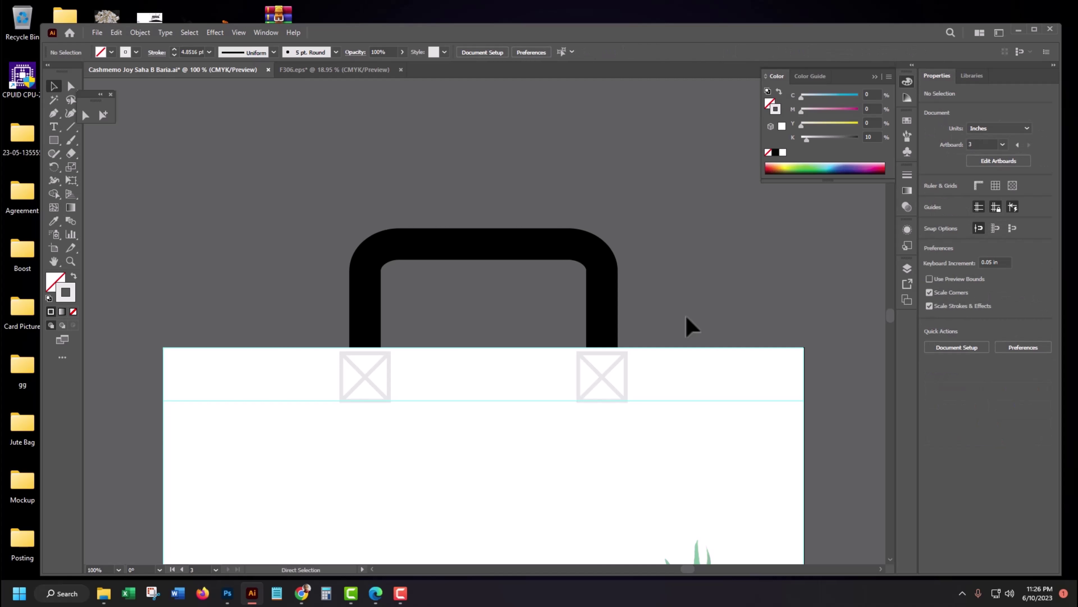
key(ctrl+minus)
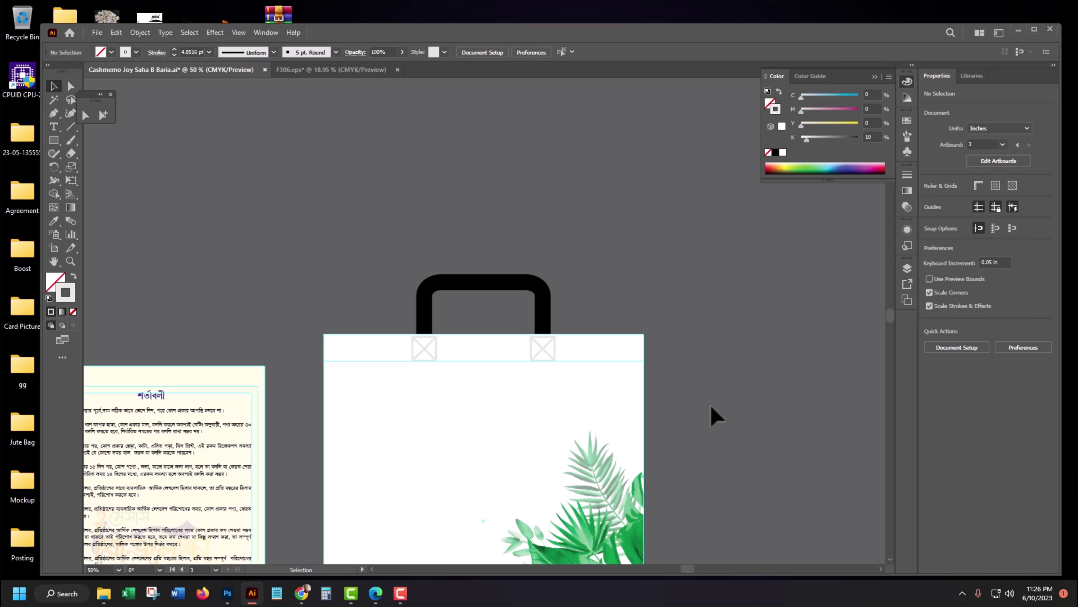
Alt-drag a copy of the logo from the cash memo artboard onto the bag panel.
drag(707, 488, 749, 351)
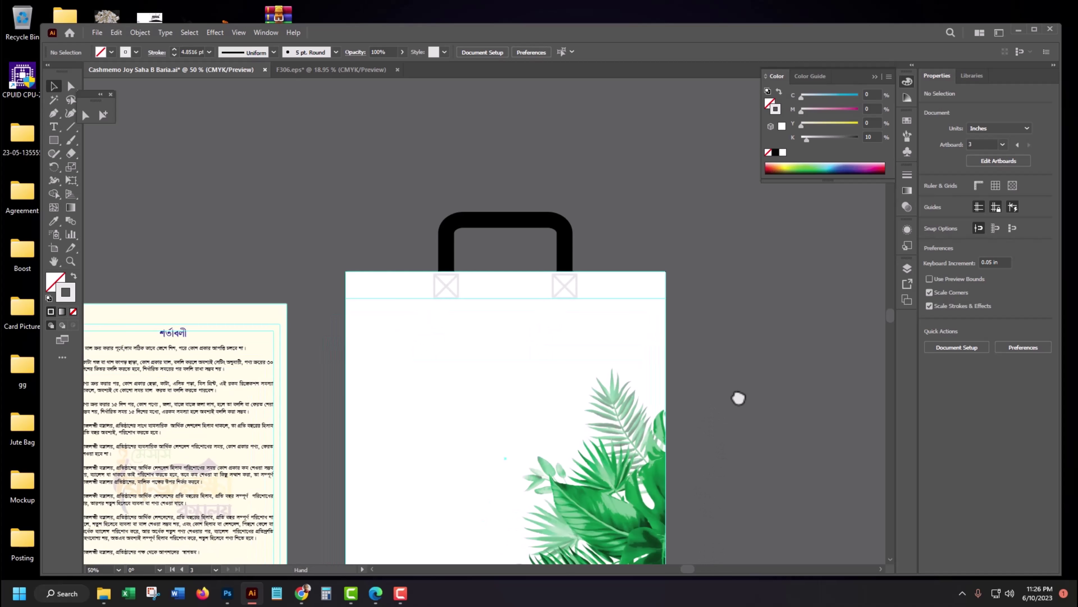
drag(383, 398, 647, 486)
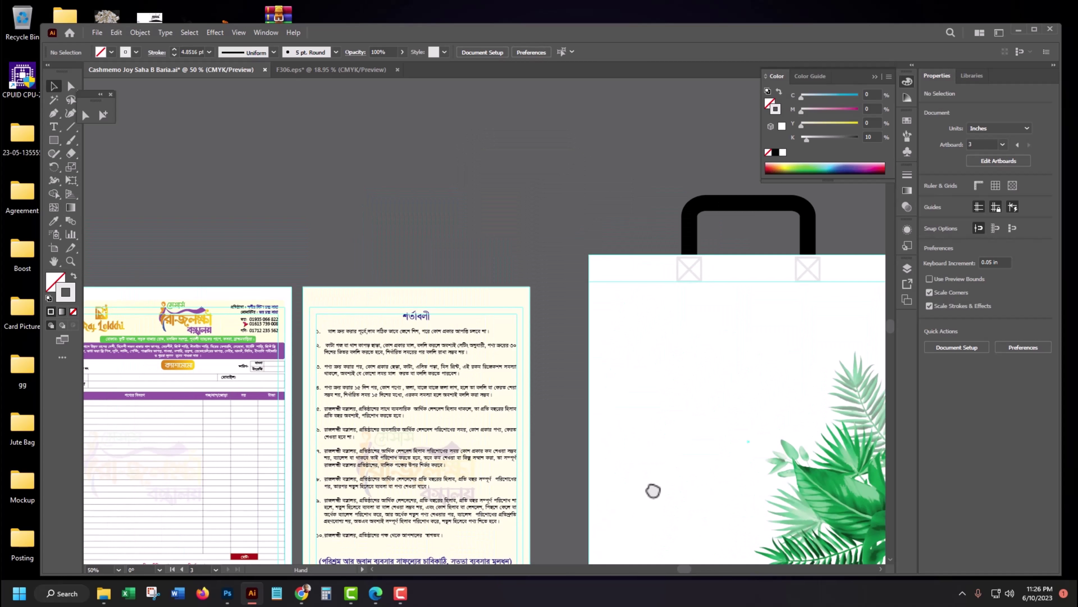
click(154, 313)
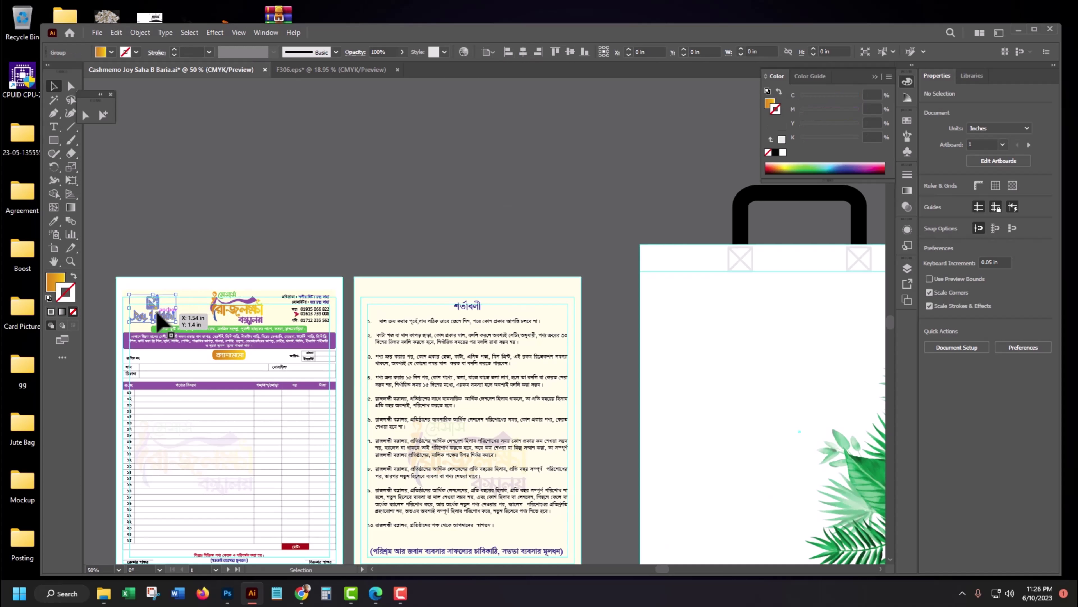
drag(197, 338, 792, 380)
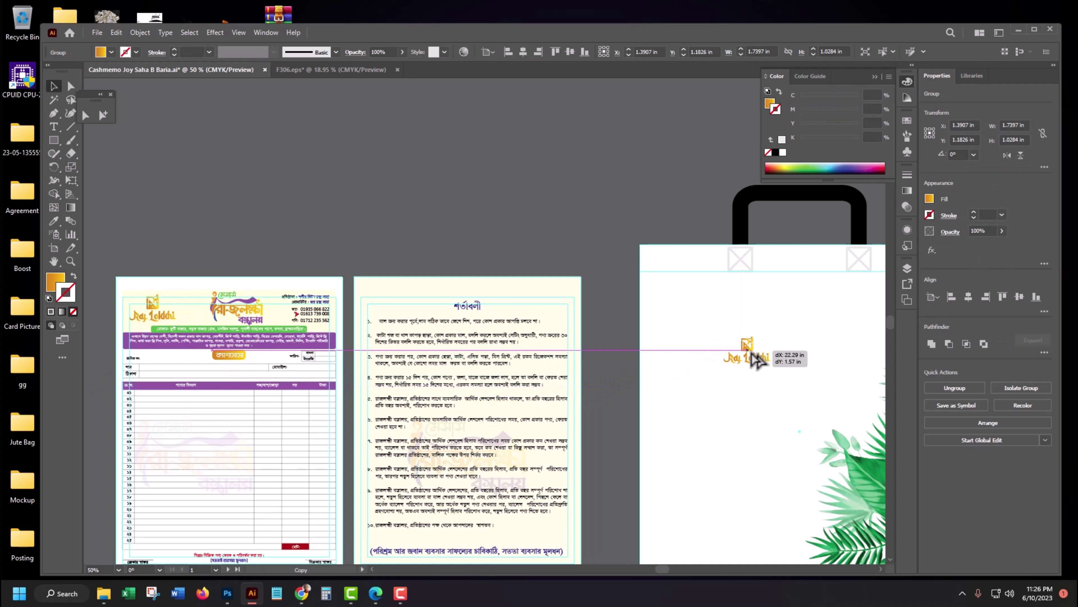
click(668, 260)
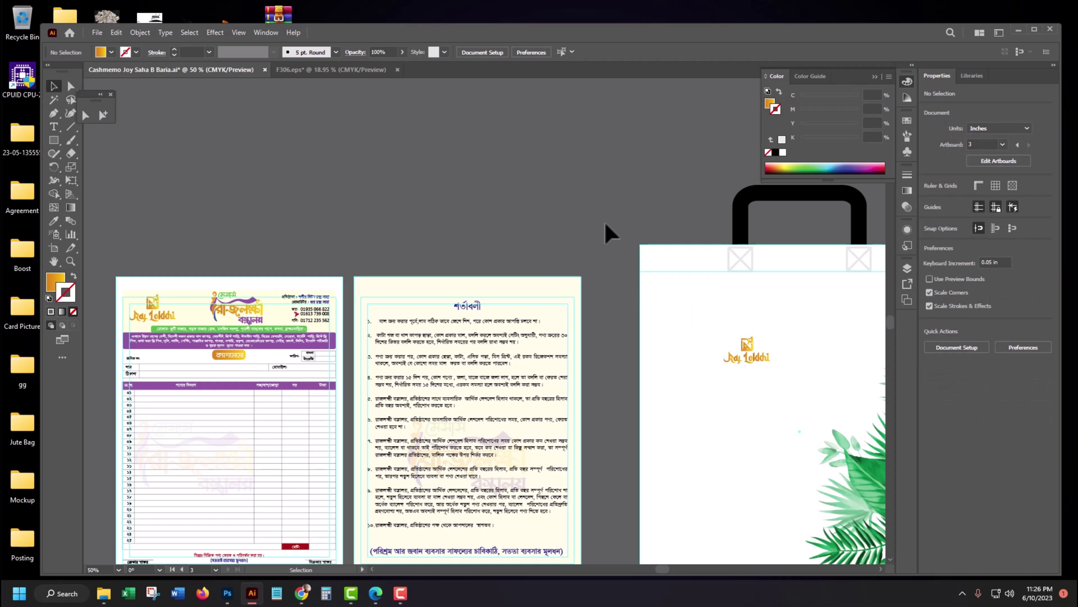
right_click(608, 212)
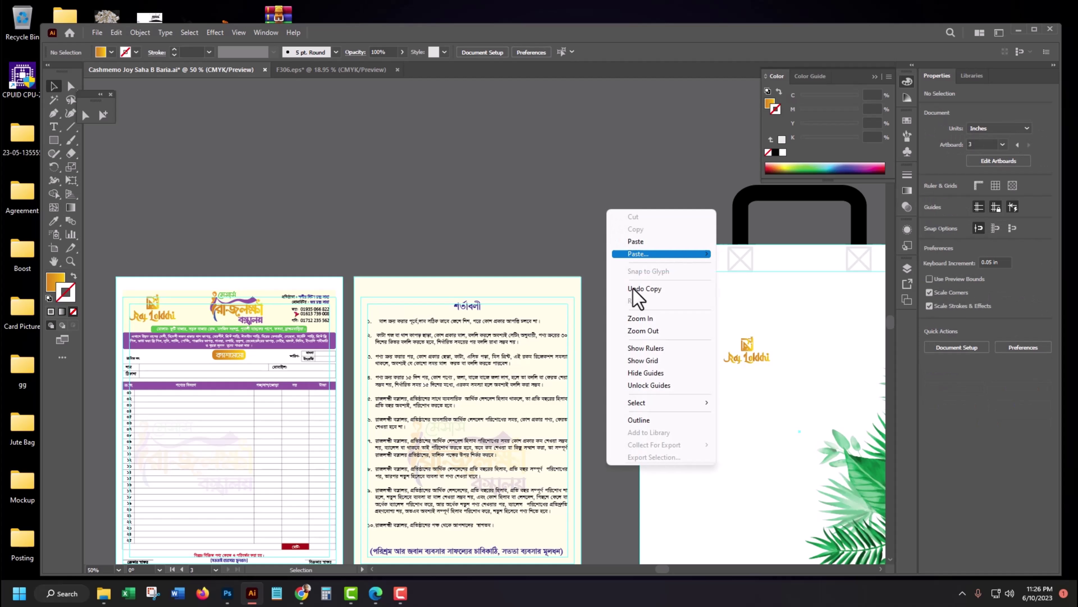
Unlock the guides, inset the outer rectangle by -1 in with Offset Path, and make a clipping mask over the leaves.
click(666, 382)
click(691, 305)
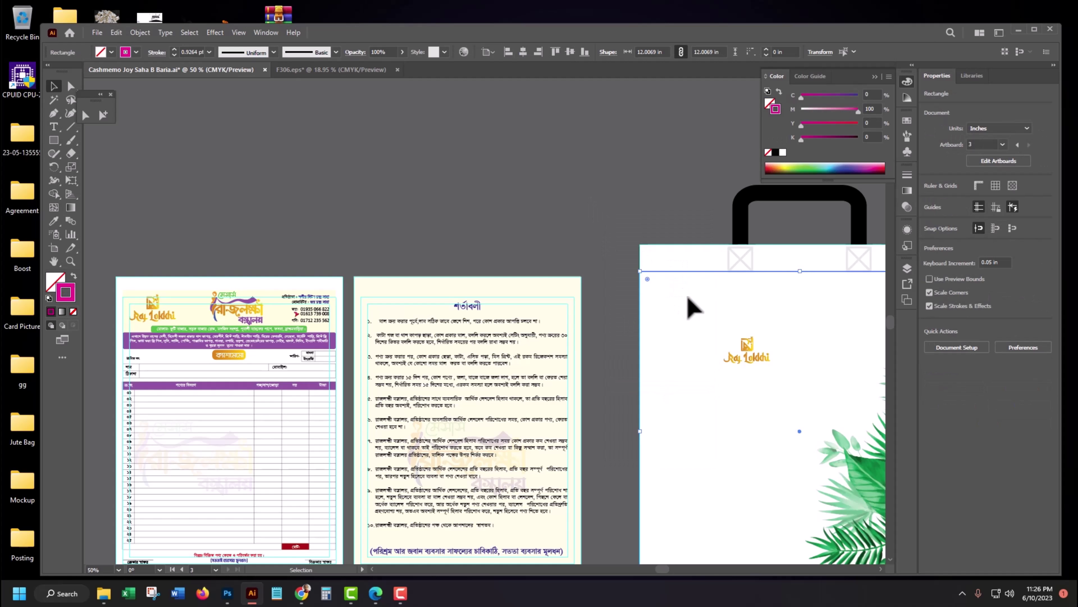
click(140, 33)
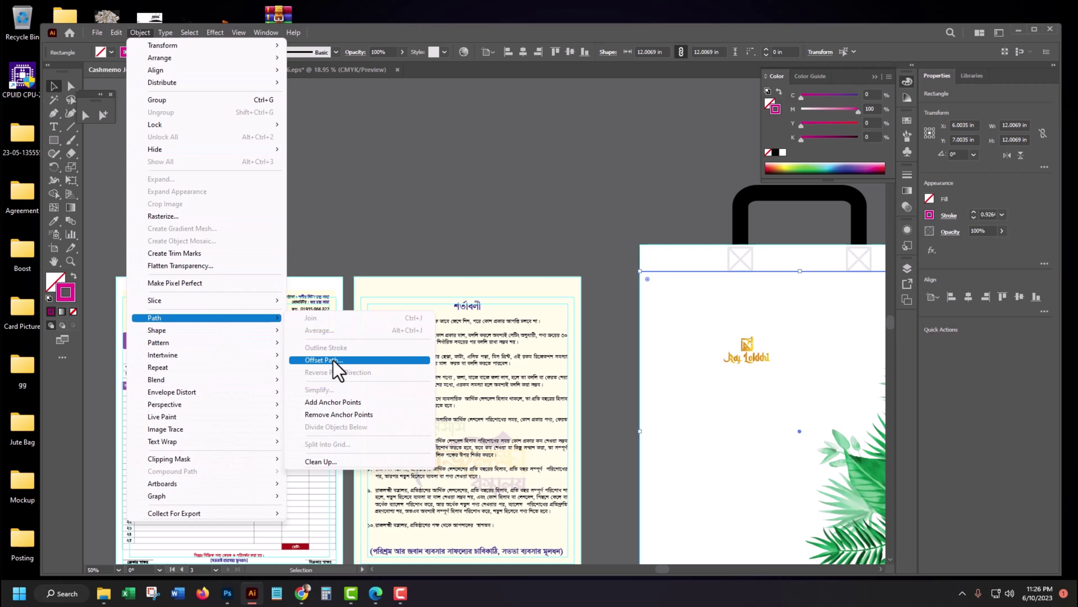
click(334, 360)
text(-0.625)
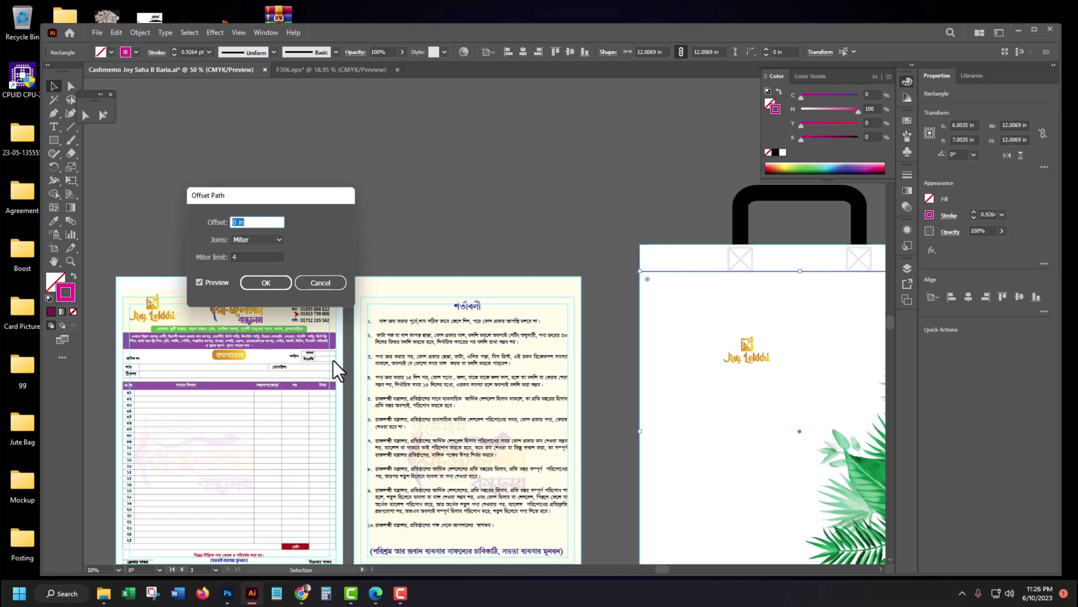
key(Down)
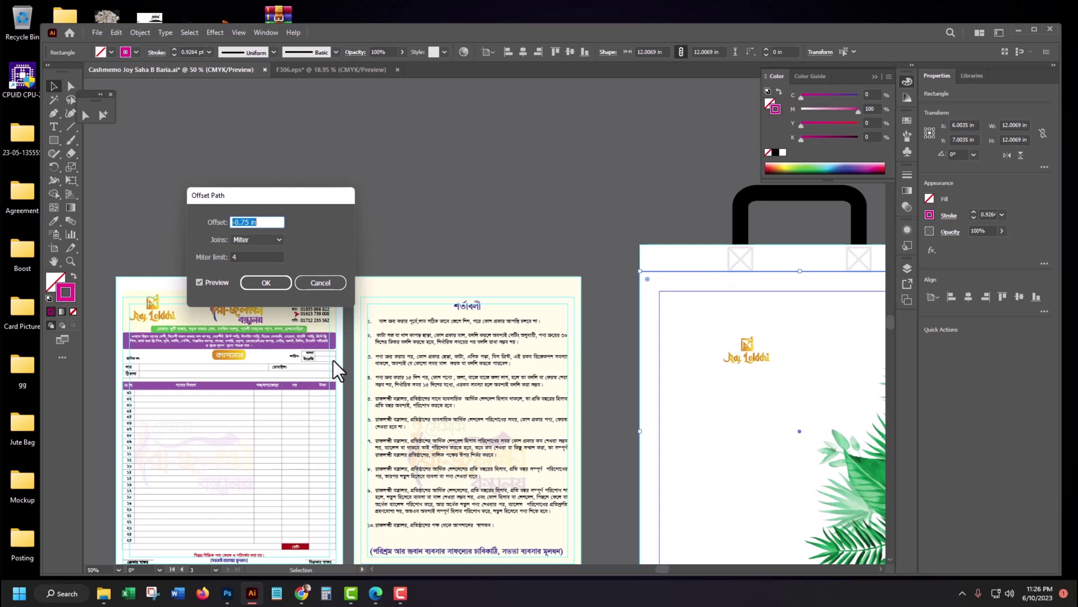
key(Down)
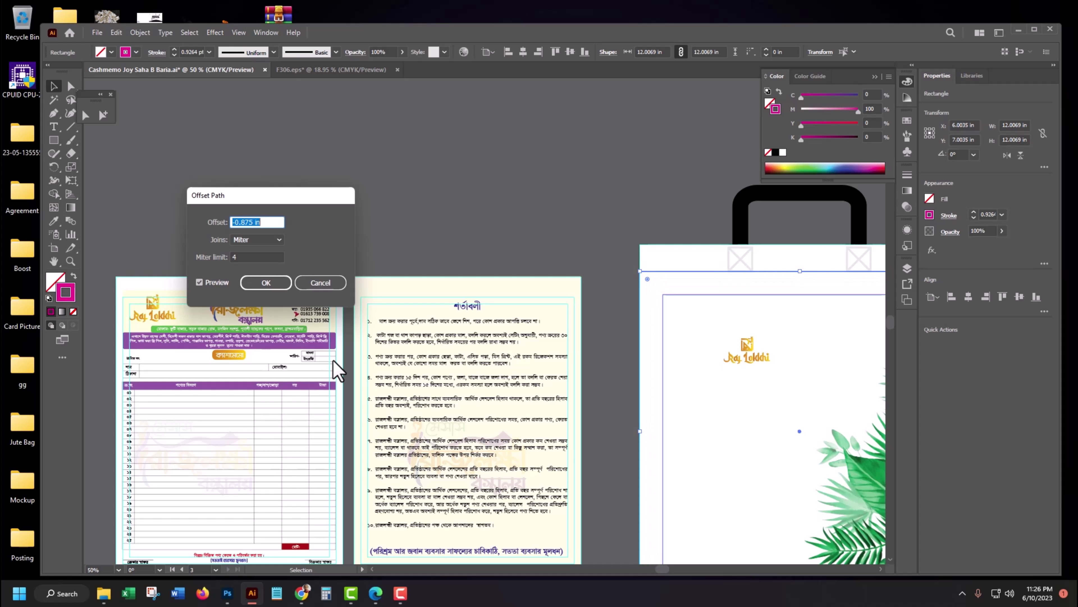
key(Down)
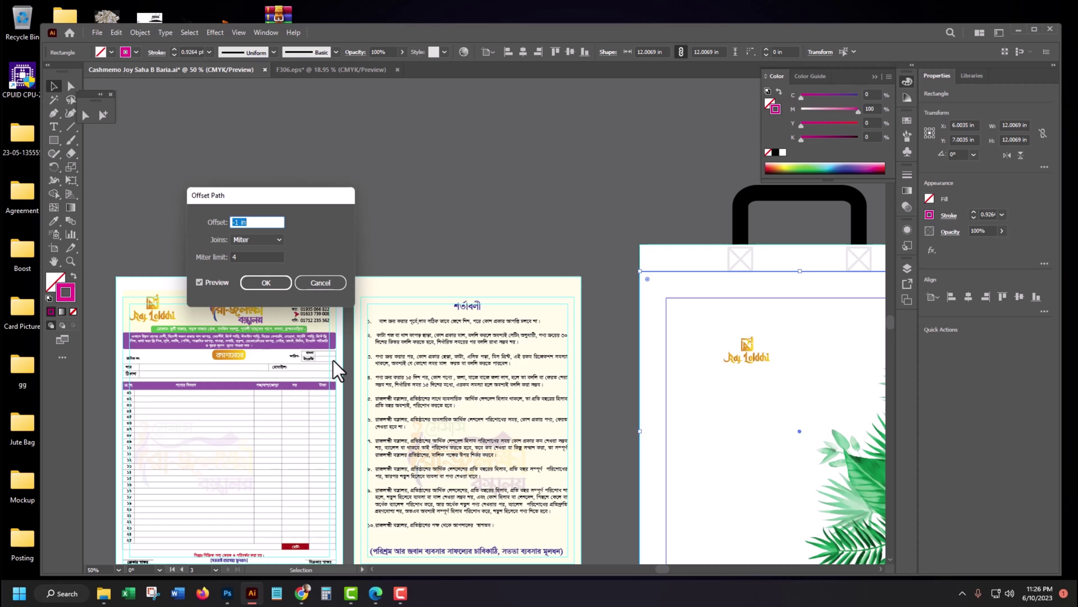
key(Return)
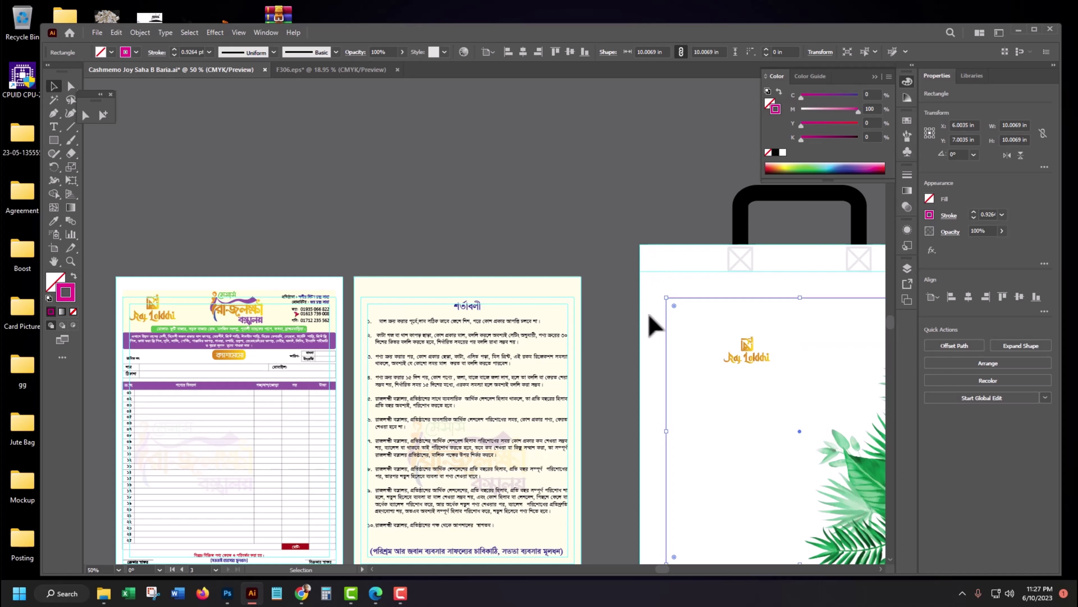
right_click(653, 325)
click(698, 491)
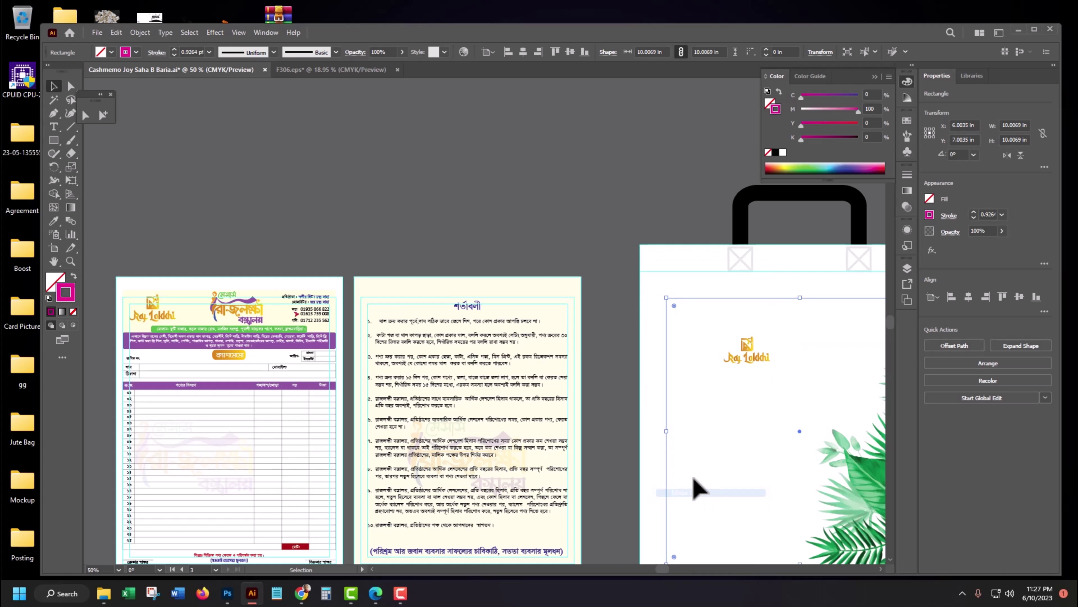
Tint the Raj Lokkhi logo's fill, then enlarge it and move it toward the upper-left.
click(590, 289)
drag(705, 345, 518, 273)
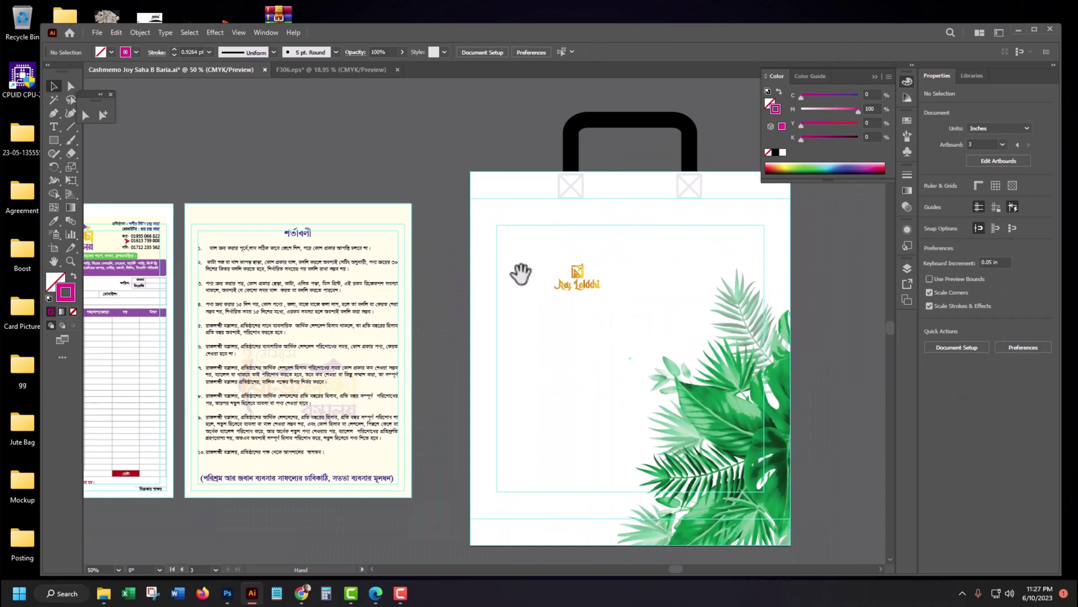
click(585, 283)
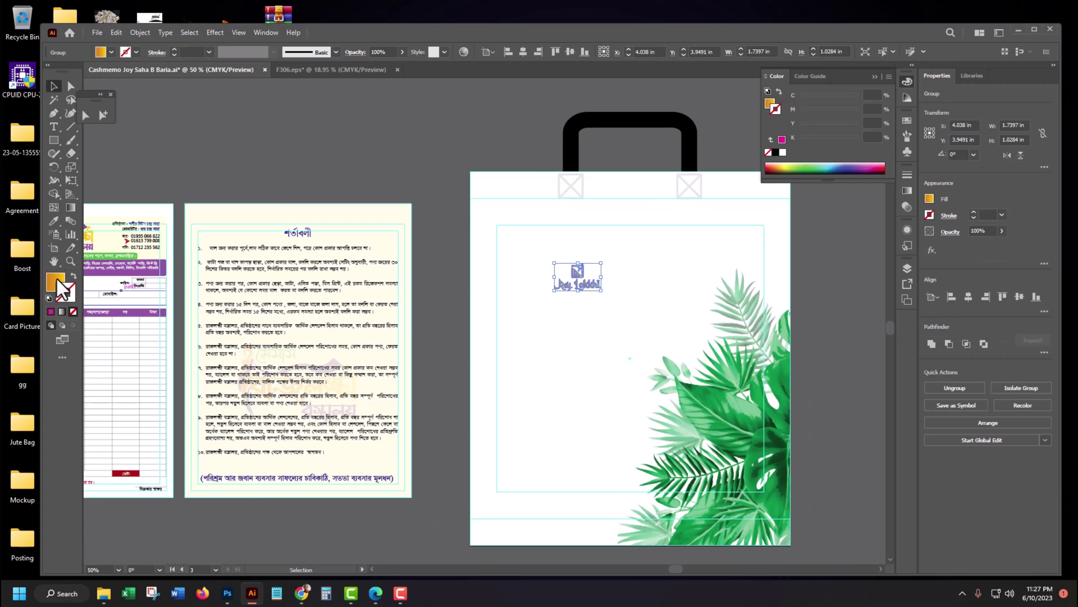
click(58, 283)
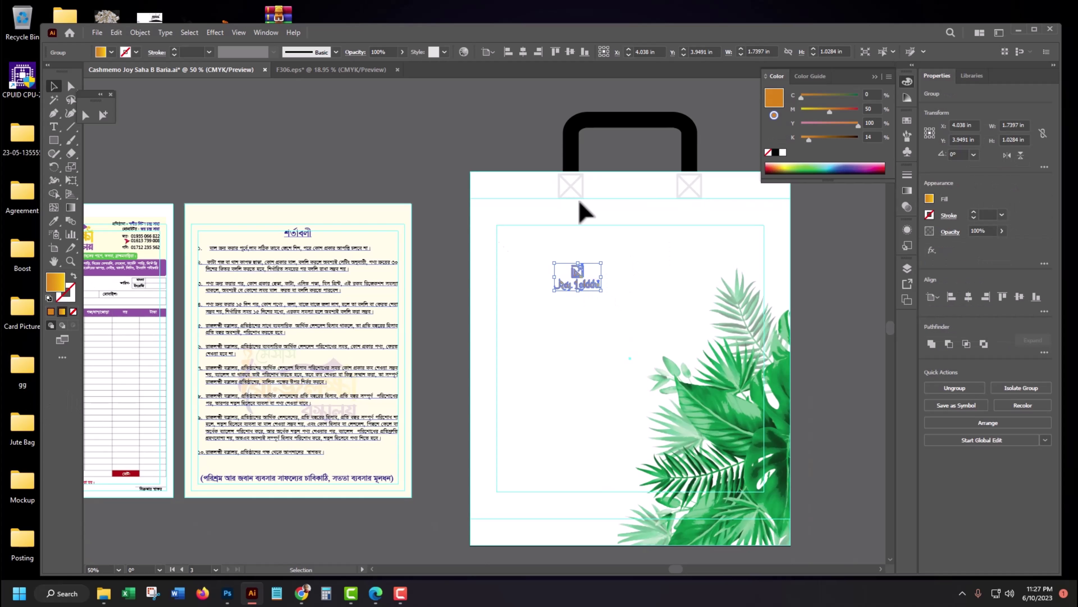
click(776, 152)
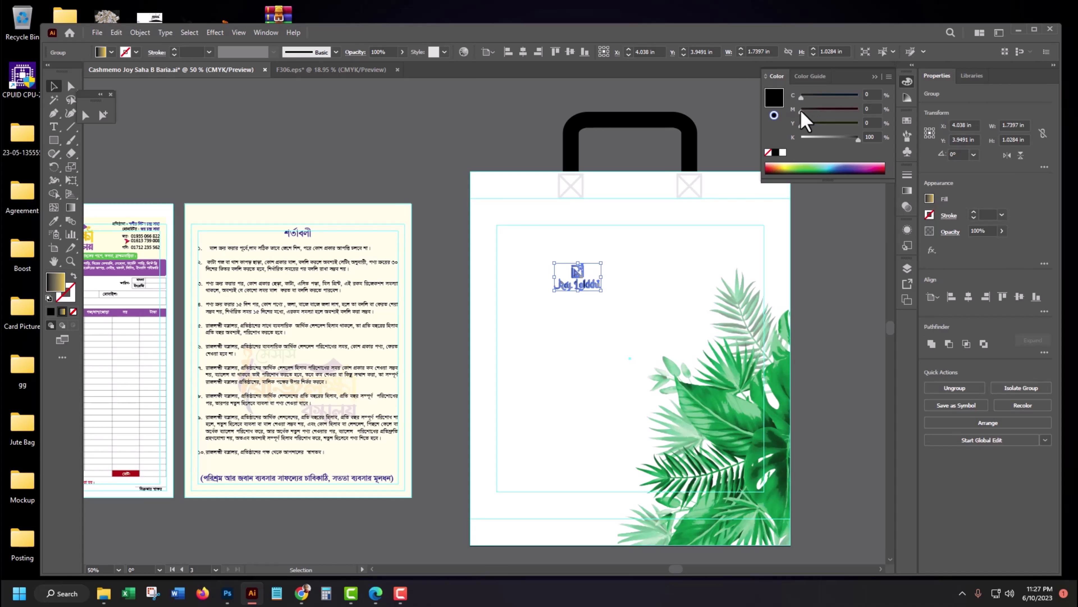
mouse_move(802, 111)
mouse_down()
mouse_move(858, 111)
mouse_move(801, 110)
mouse_move(859, 95)
mouse_up()
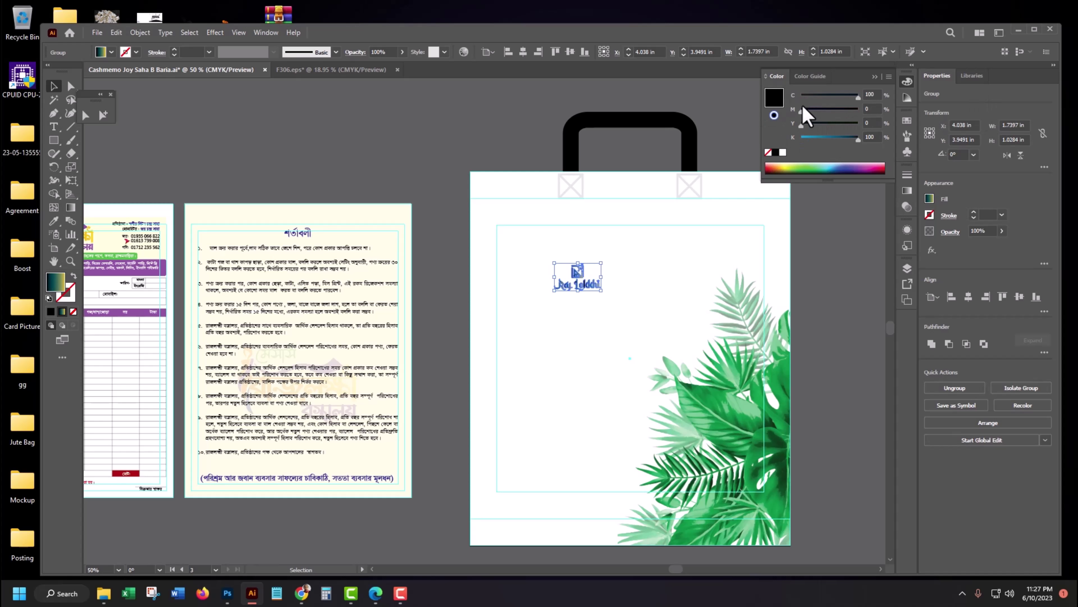
mouse_move(804, 125)
mouse_down()
mouse_move(858, 125)
mouse_move(802, 139)
mouse_up()
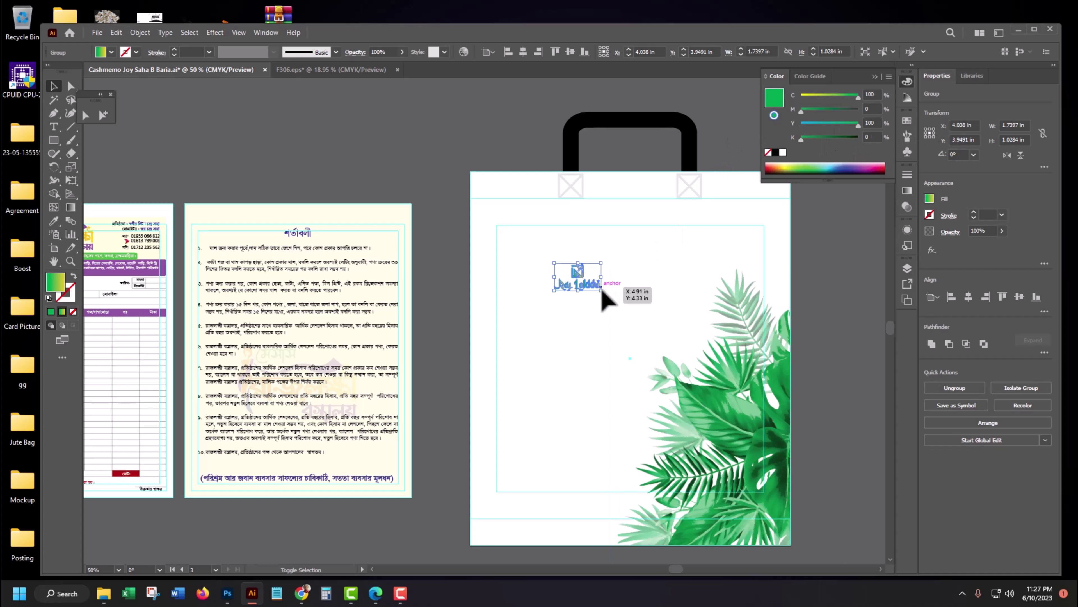
drag(601, 290, 654, 339)
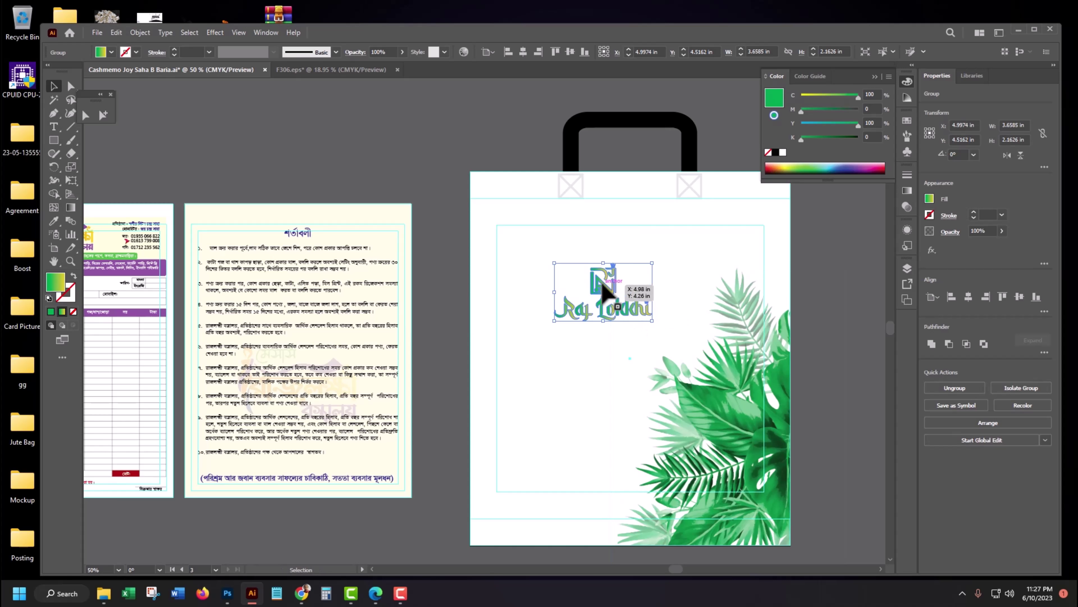
mouse_move(601, 294)
mouse_down()
mouse_move(552, 265)
mouse_move(544, 246)
mouse_up()
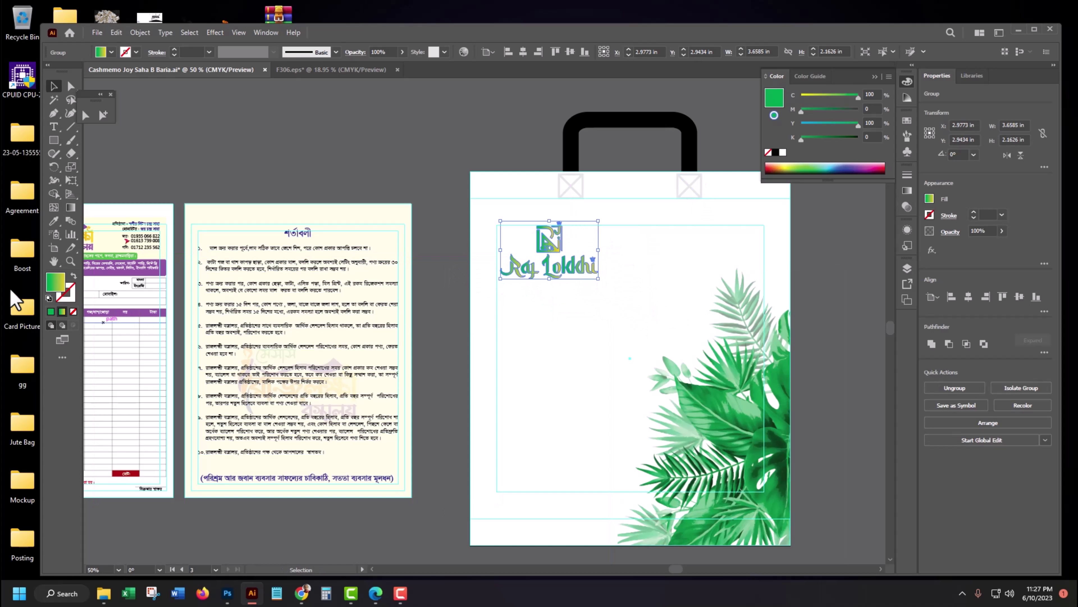
Reset the logo to solid black with no stroke, then mix its fill to green C100 Y100.
click(48, 298)
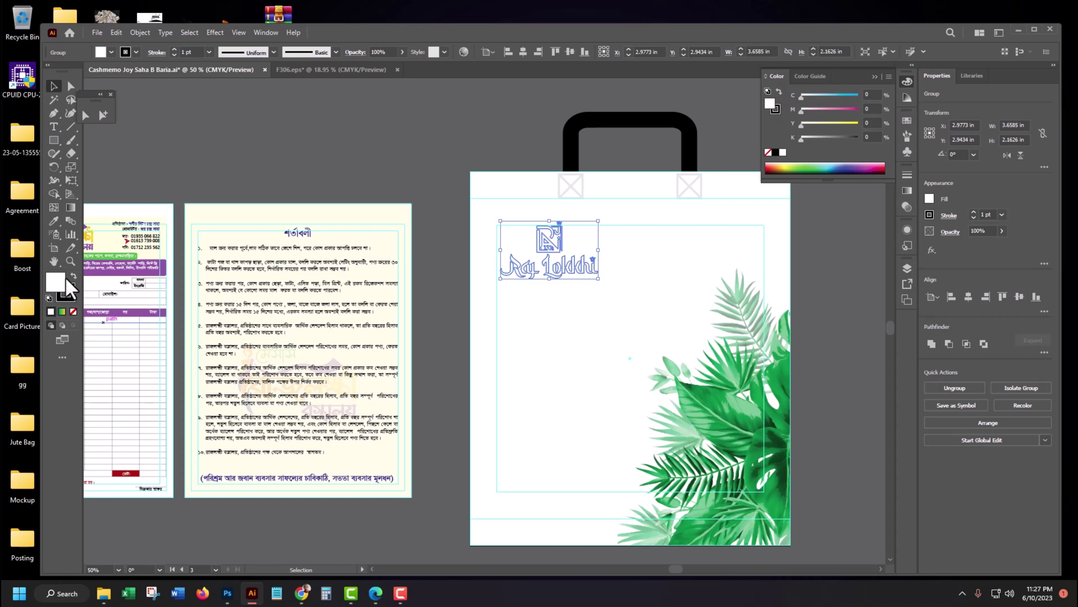
key(shift+x)
click(68, 297)
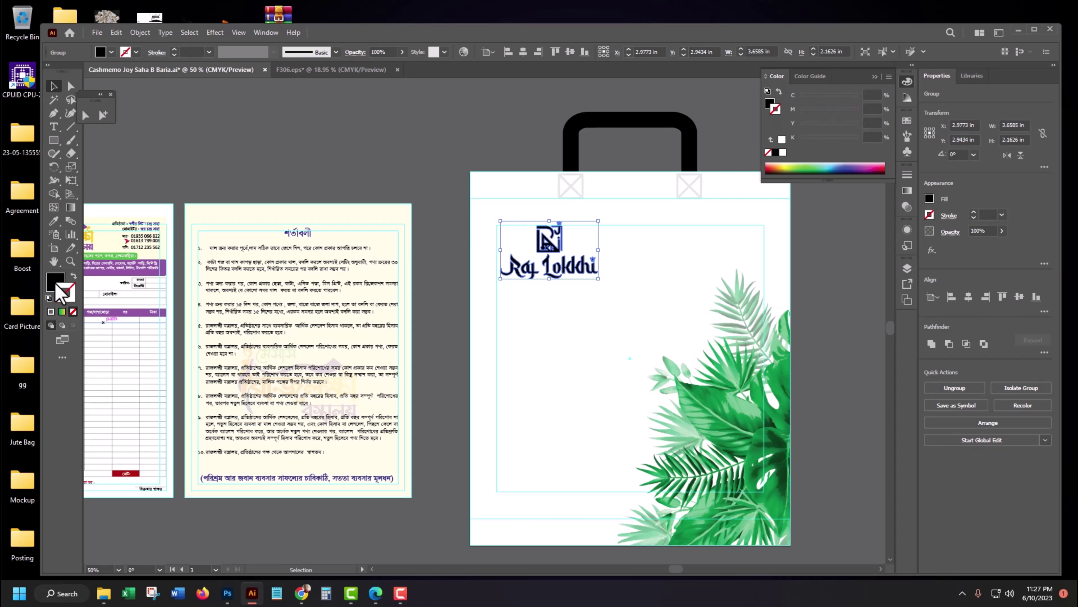
click(56, 284)
drag(800, 96, 971, 114)
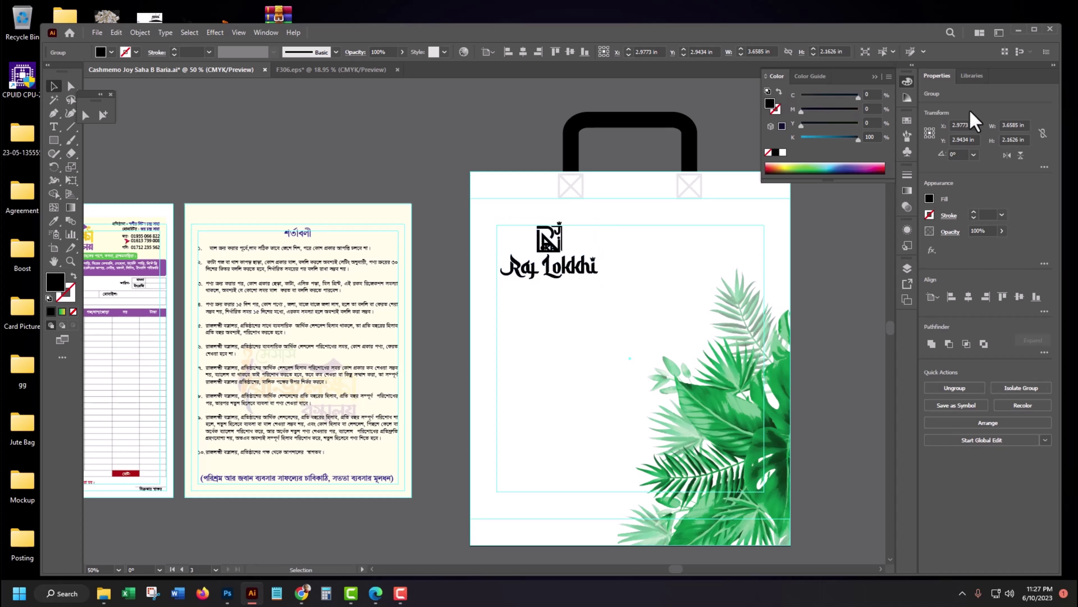
drag(803, 128, 946, 144)
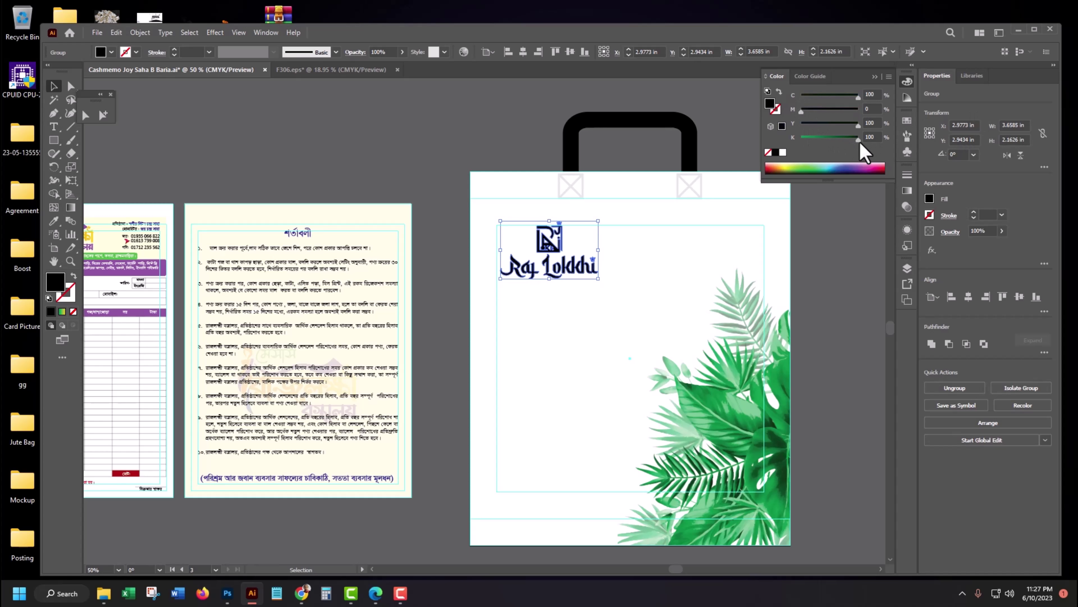
drag(860, 140, 687, 145)
Nudge the enlarged green logo slightly lower on the bag panel.
click(451, 183)
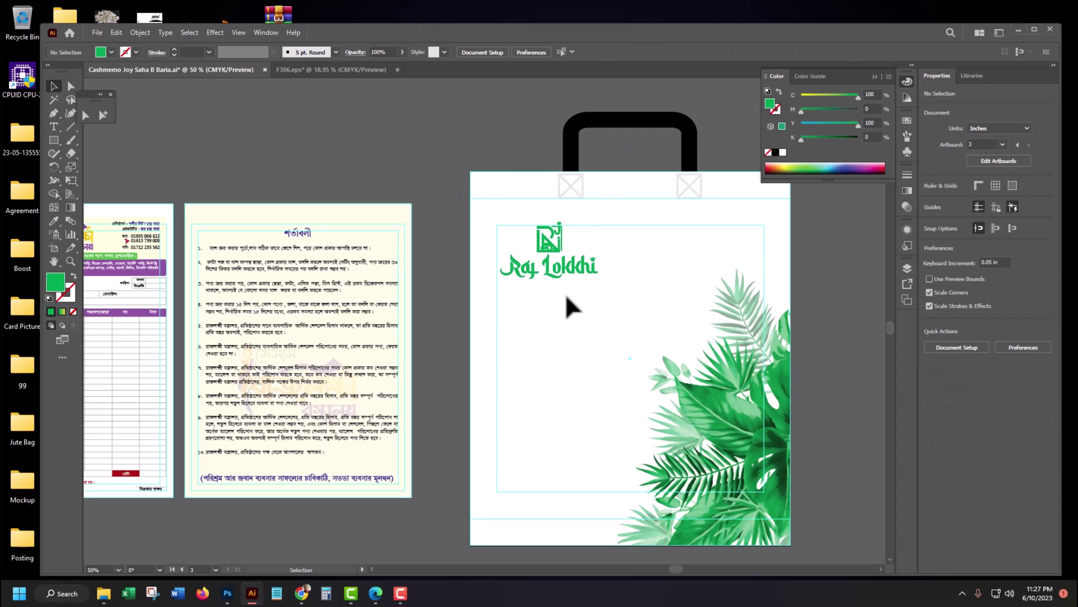
drag(557, 250, 558, 258)
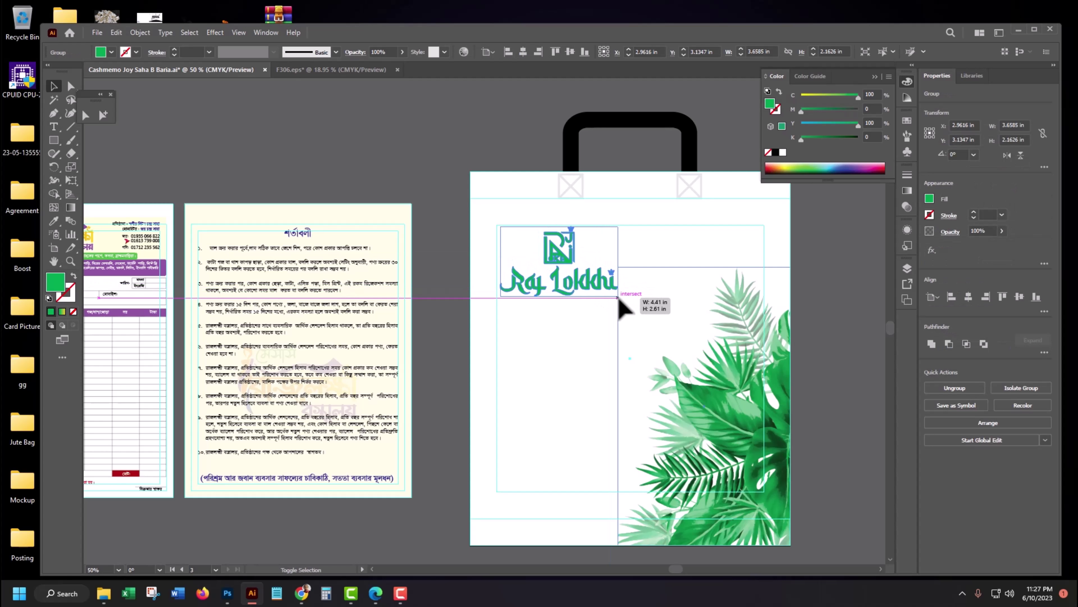
click(488, 164)
key(z)
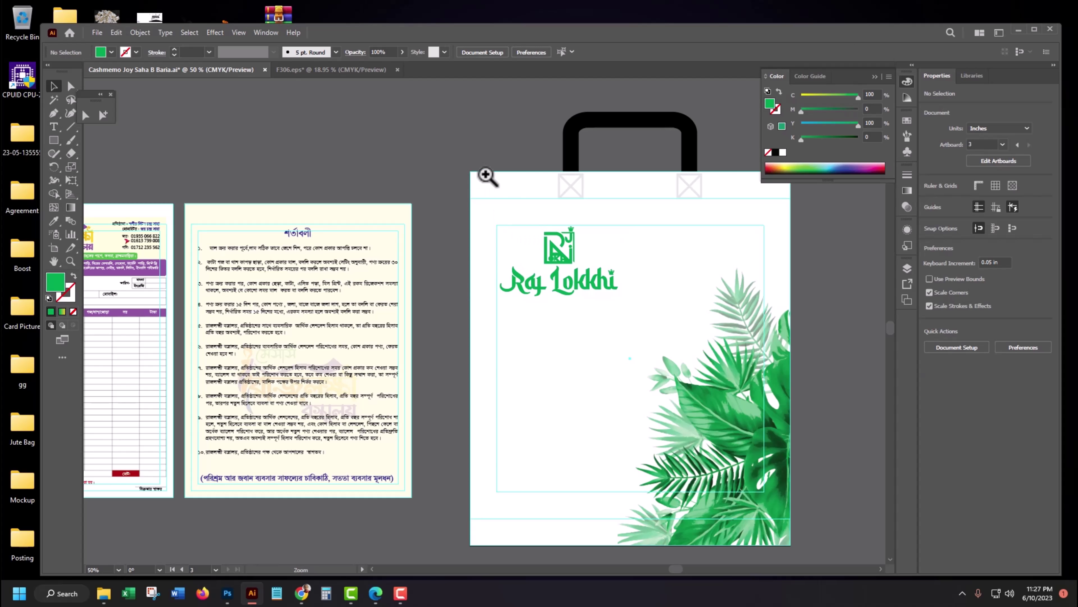
mouse_move(498, 238)
mouse_down()
mouse_move(577, 302)
mouse_move(619, 321)
mouse_up()
key(v)
drag(760, 284, 597, 501)
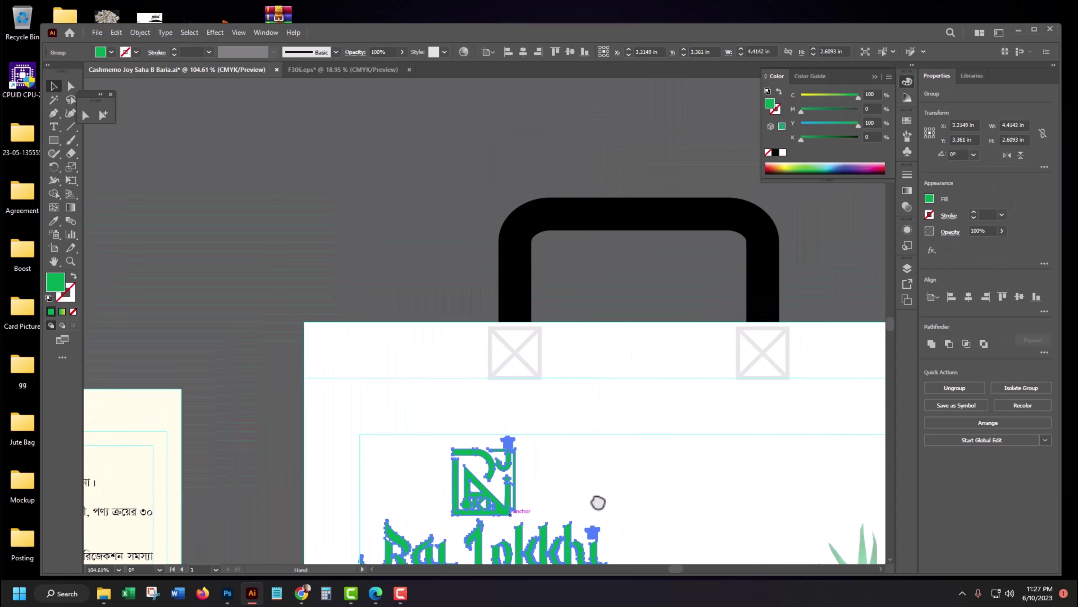
key(ctrl+minus)
key(ctrl+minus)
key(ctrl+minus)
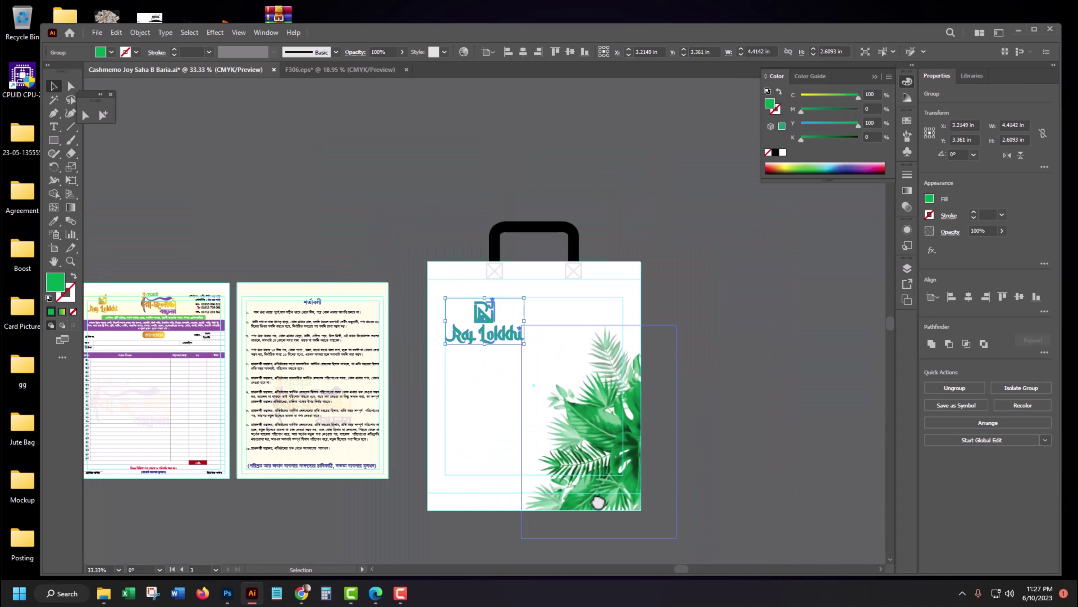
click(502, 454)
scroll(447, 373, left, 3)
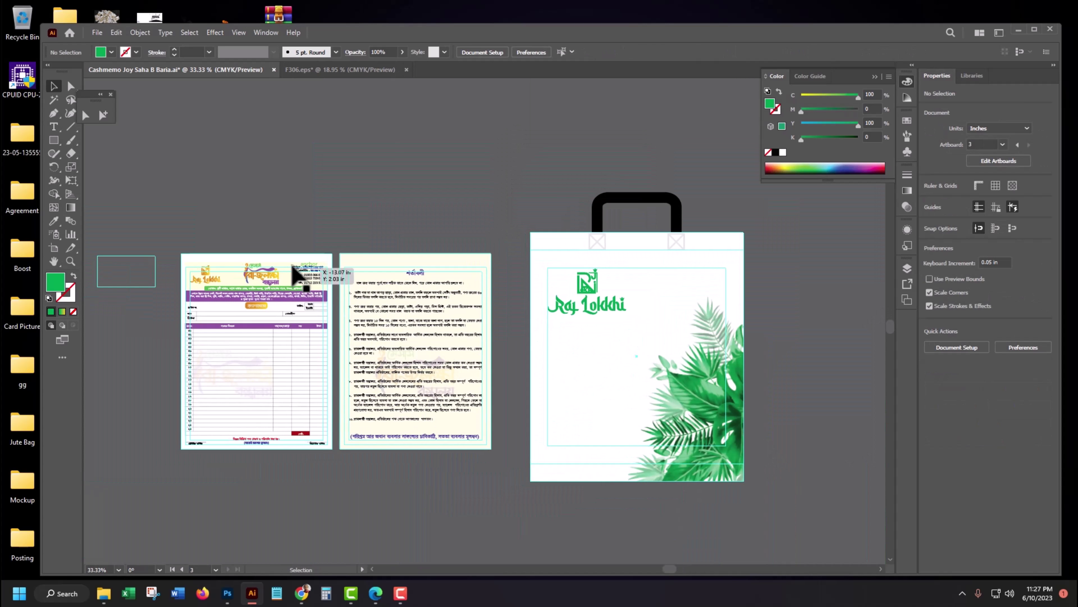
click(97, 32)
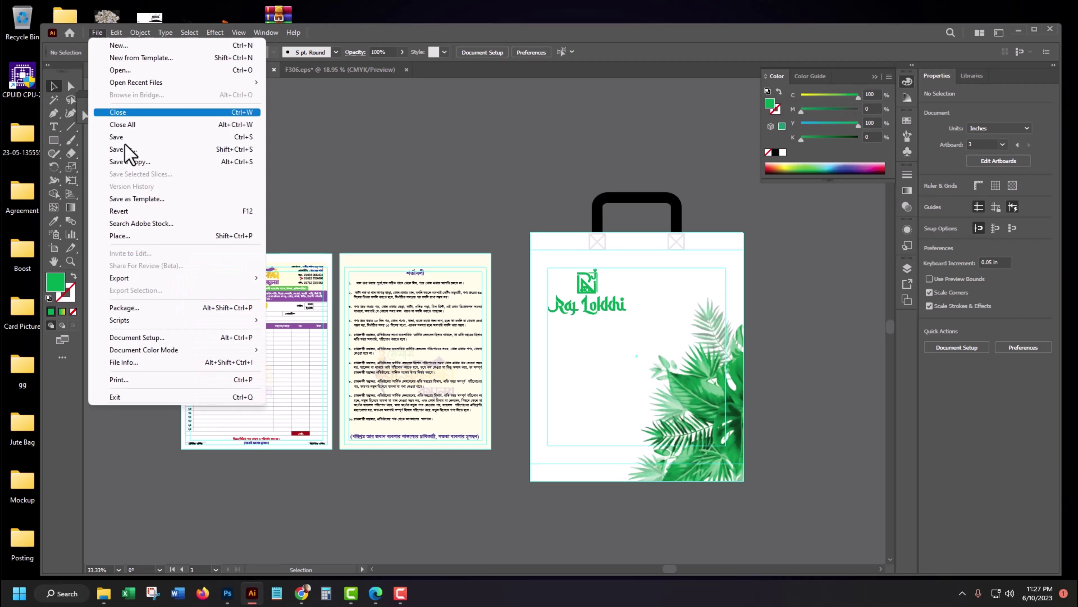
click(126, 155)
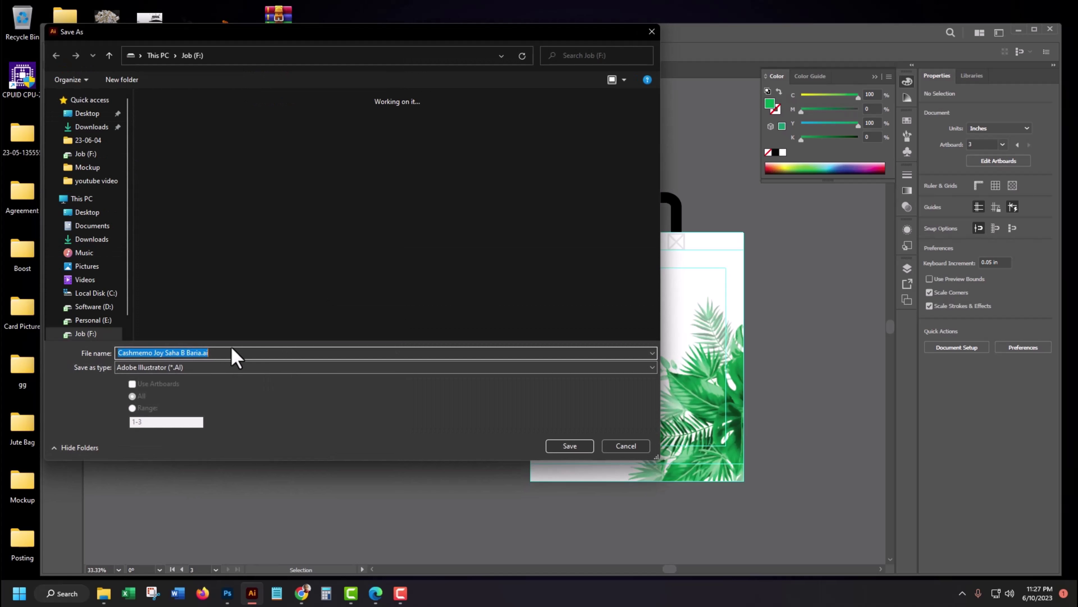
double_click(152, 353)
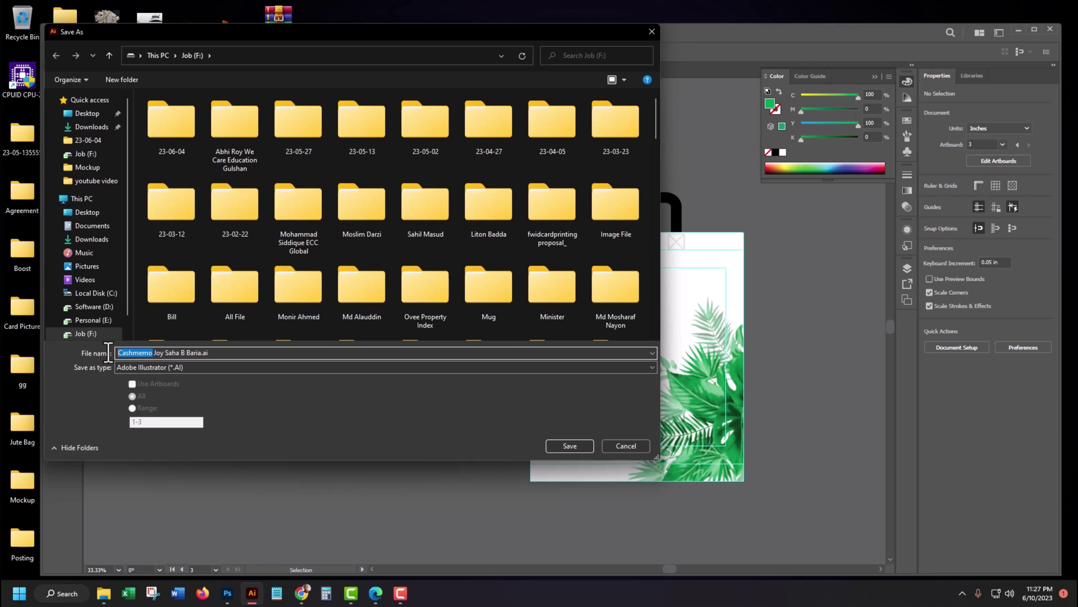
text(Bag)
key(Return)
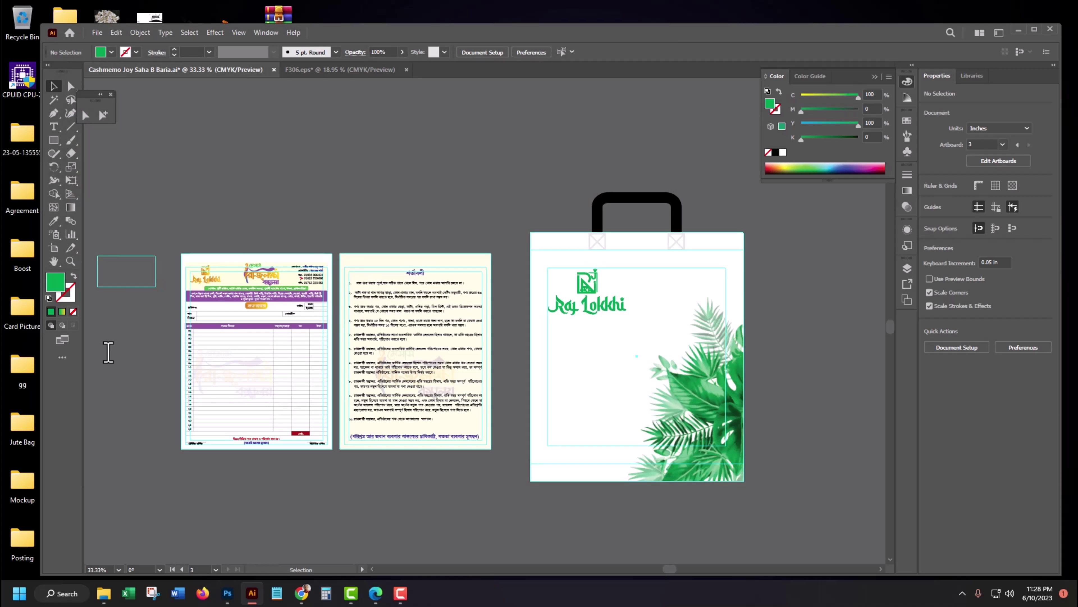
key(Return)
Delete the stray empty rectangle beside the artboards and save again.
drag(130, 235, 160, 299)
key(Delete)
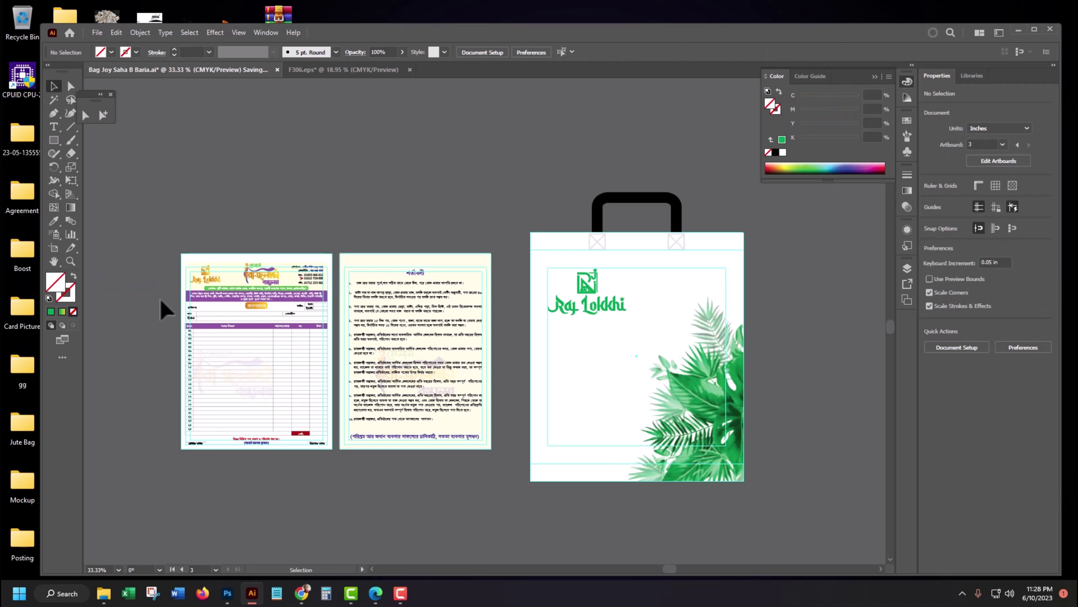
key(ctrl+s)
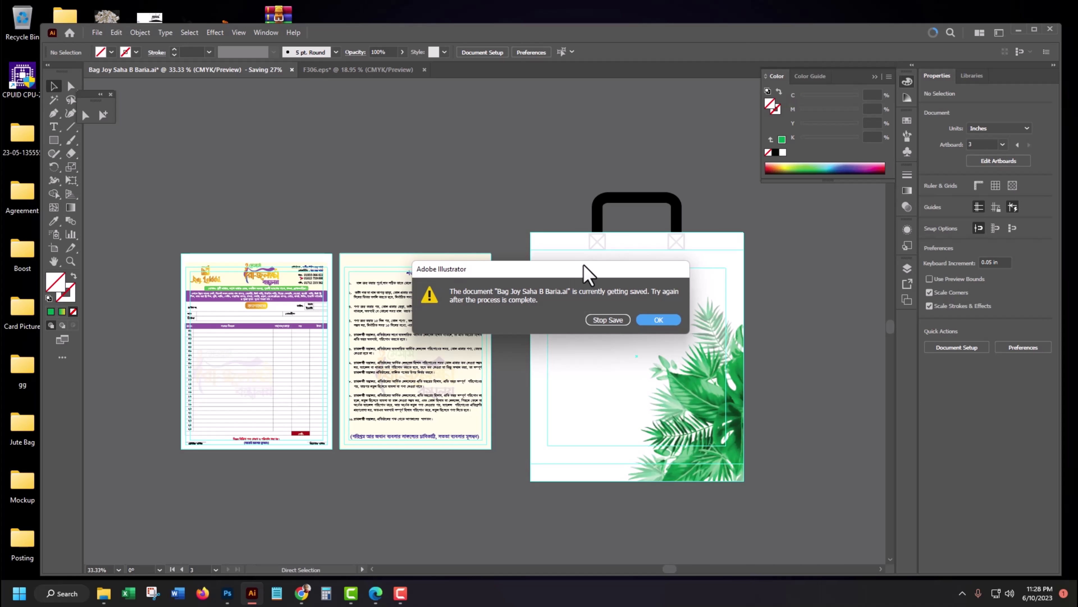
click(665, 320)
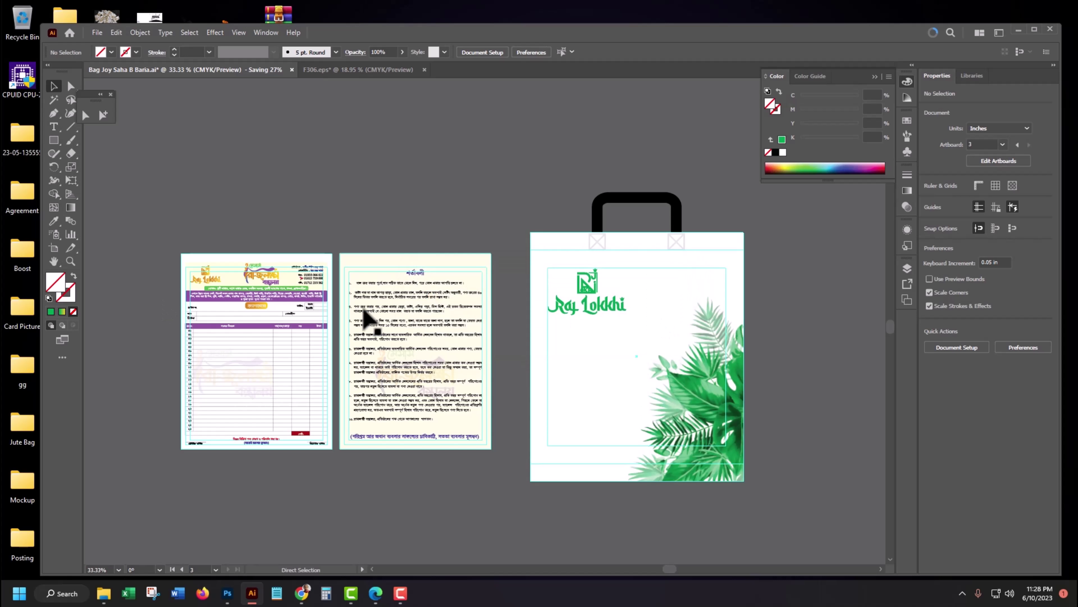
Move the Bengali shop name from the cash memo onto the bag and give it the logo's green.
key(v)
click(267, 275)
drag(301, 300, 602, 438)
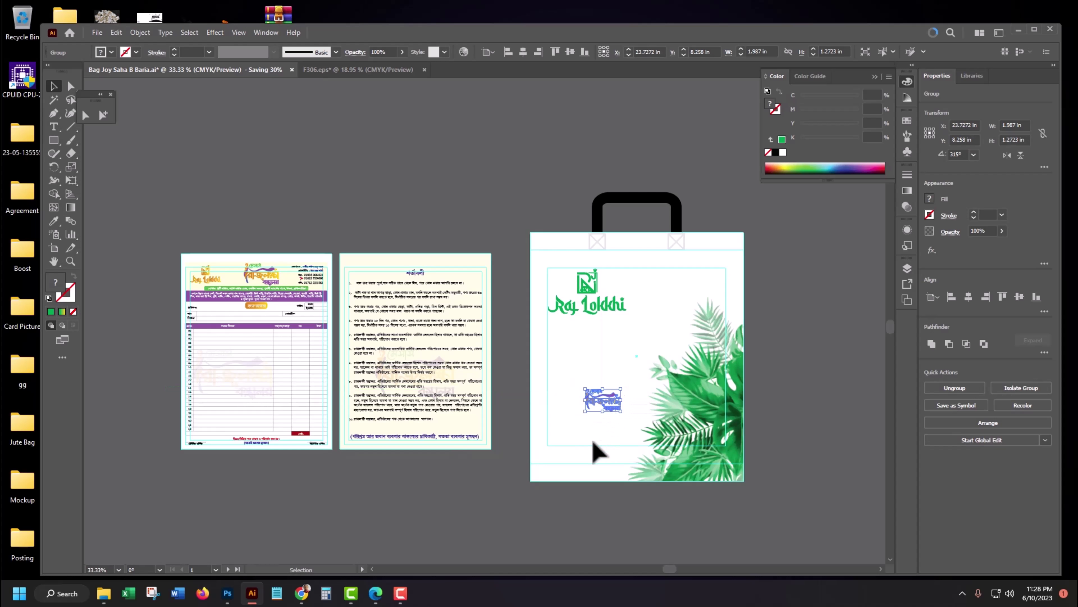
click(53, 221)
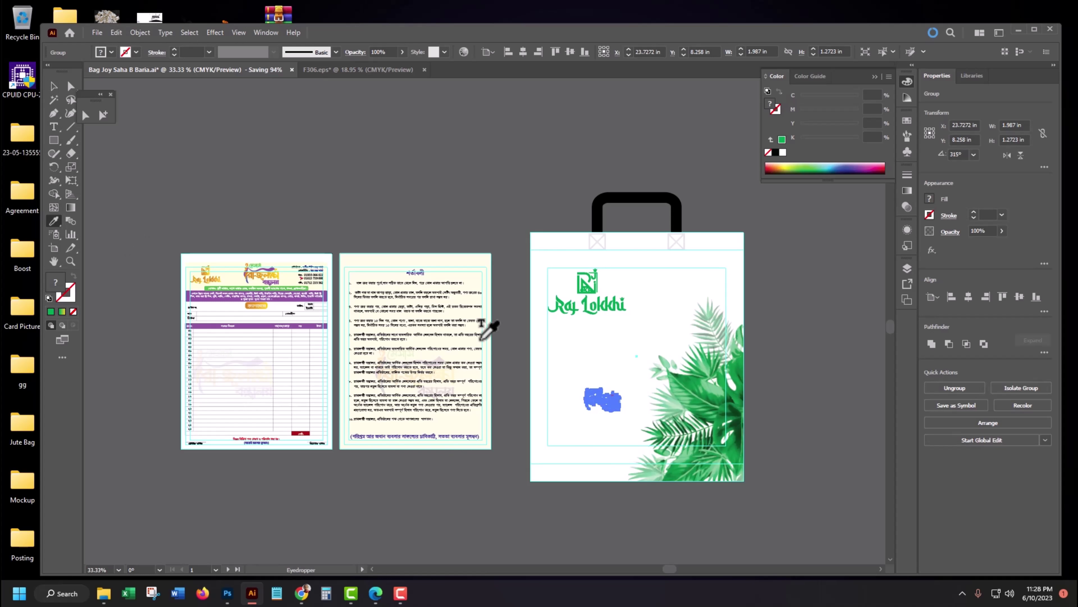
click(583, 282)
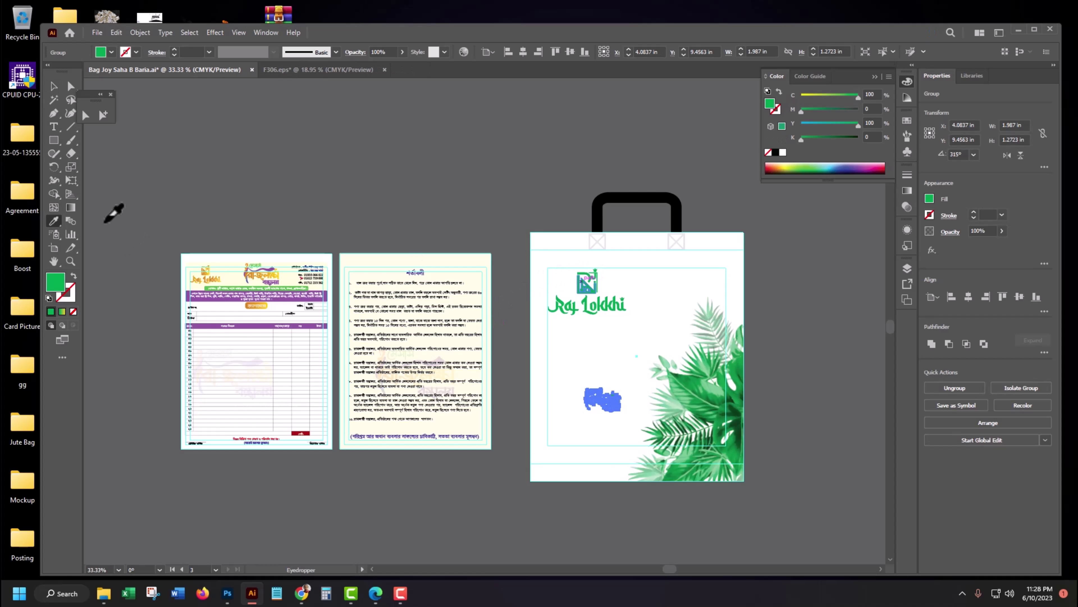
Move the shop-name logo up beneath Raj Lokkhi and scale it down to fit.
click(53, 86)
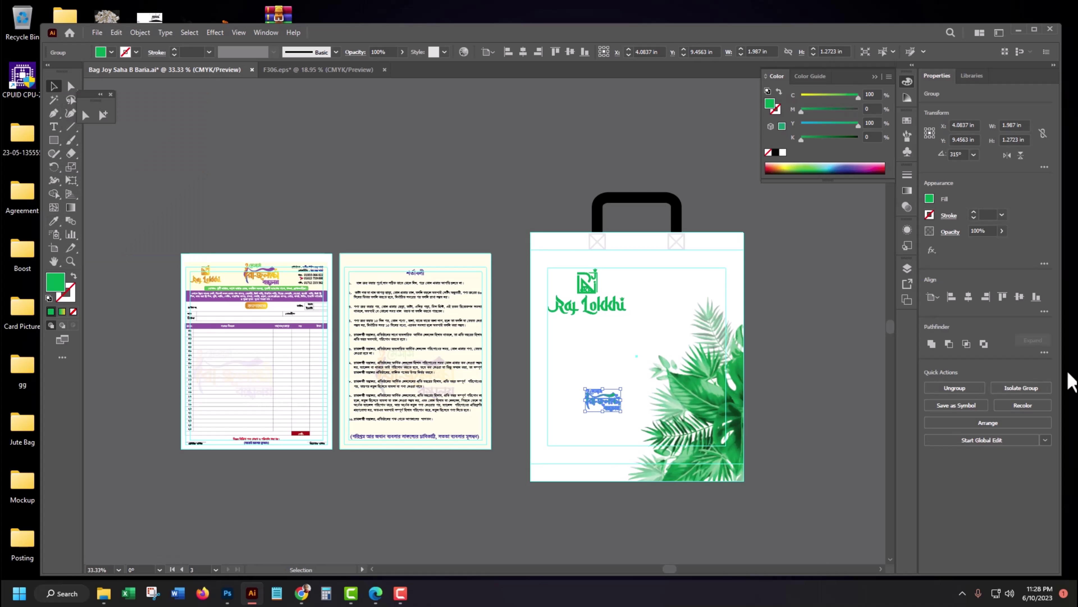
click(760, 544)
key(z)
drag(547, 349, 686, 444)
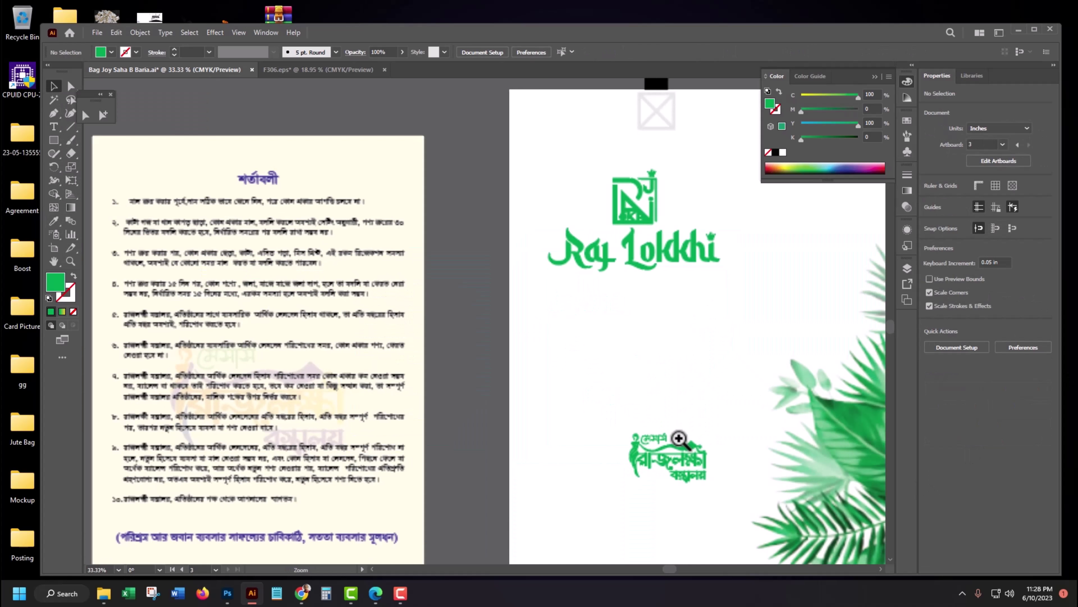
key(v)
mouse_move(605, 345)
mouse_down()
mouse_move(550, 255)
mouse_move(526, 258)
mouse_up()
mouse_move(581, 296)
mouse_down()
mouse_move(726, 393)
mouse_move(713, 370)
mouse_up()
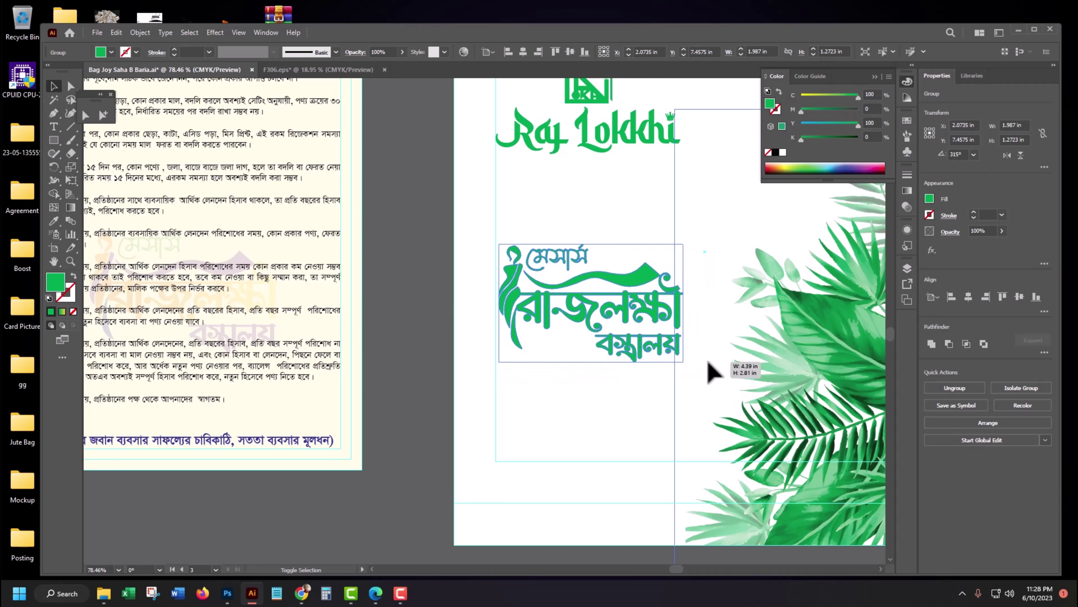
click(614, 229)
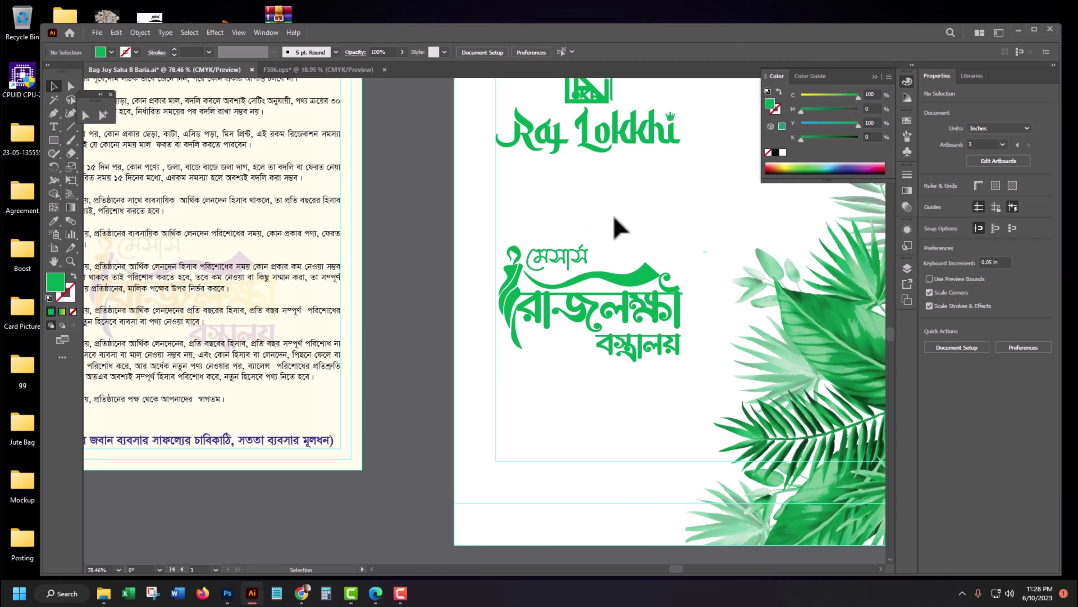
Ungroup the shop-name logo into its separate parts.
drag(615, 218, 544, 275)
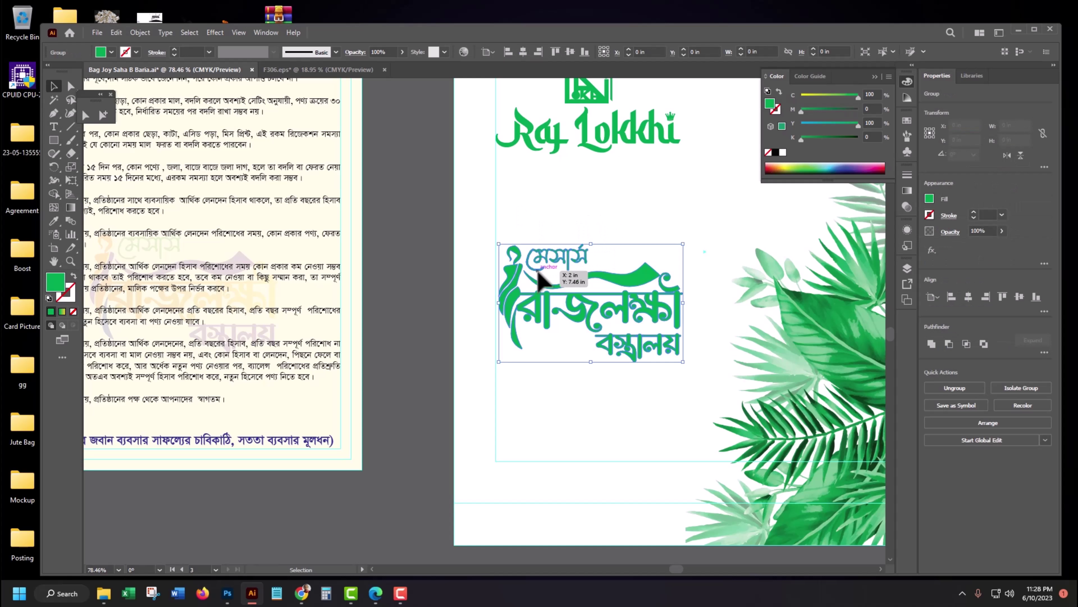
click(584, 249)
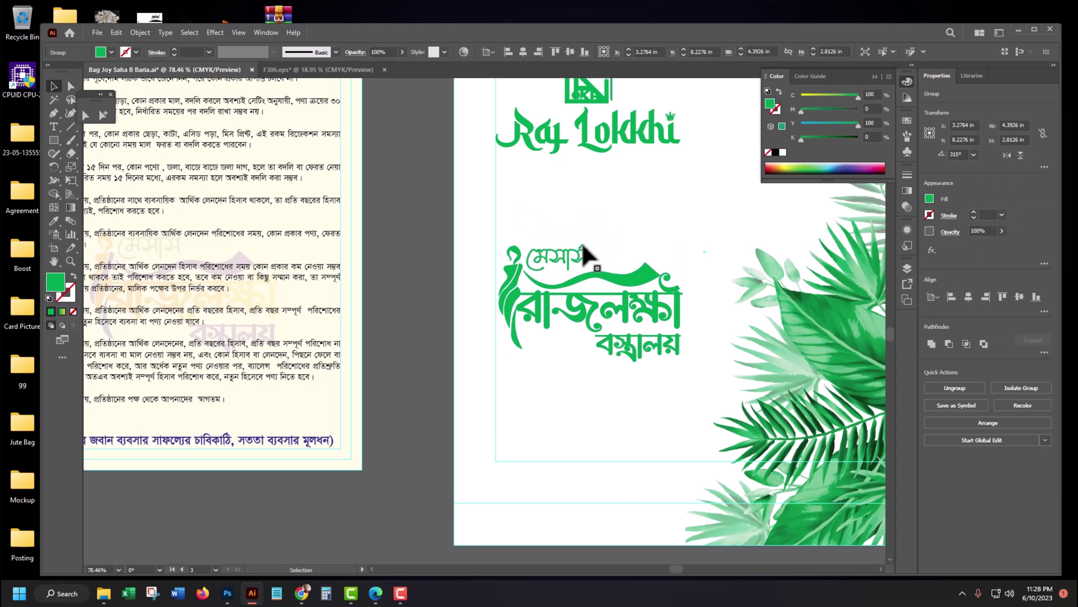
click(584, 280)
right_click(584, 281)
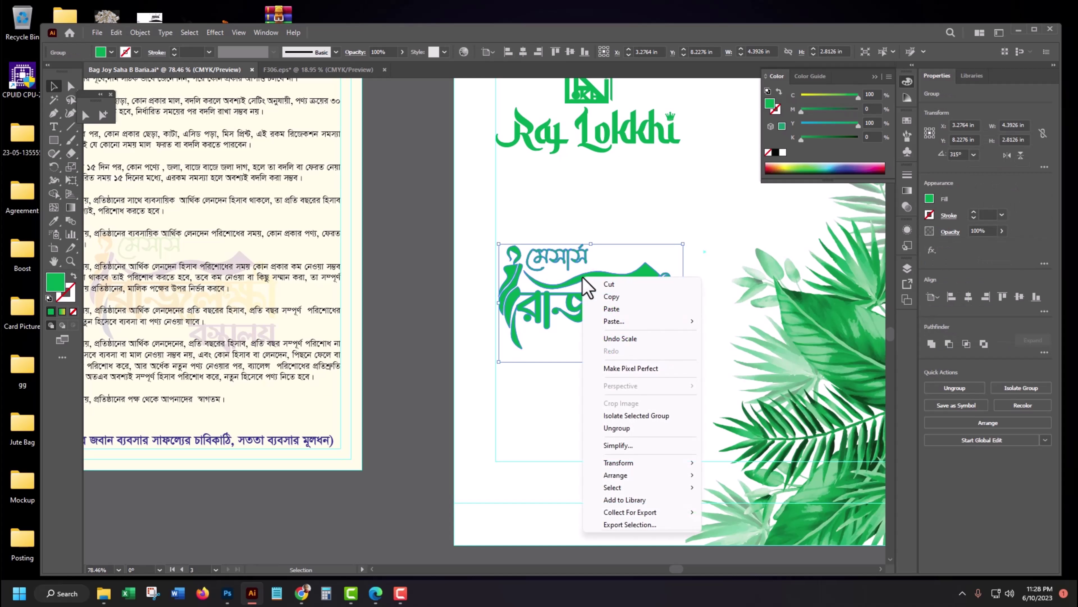
click(614, 427)
click(597, 212)
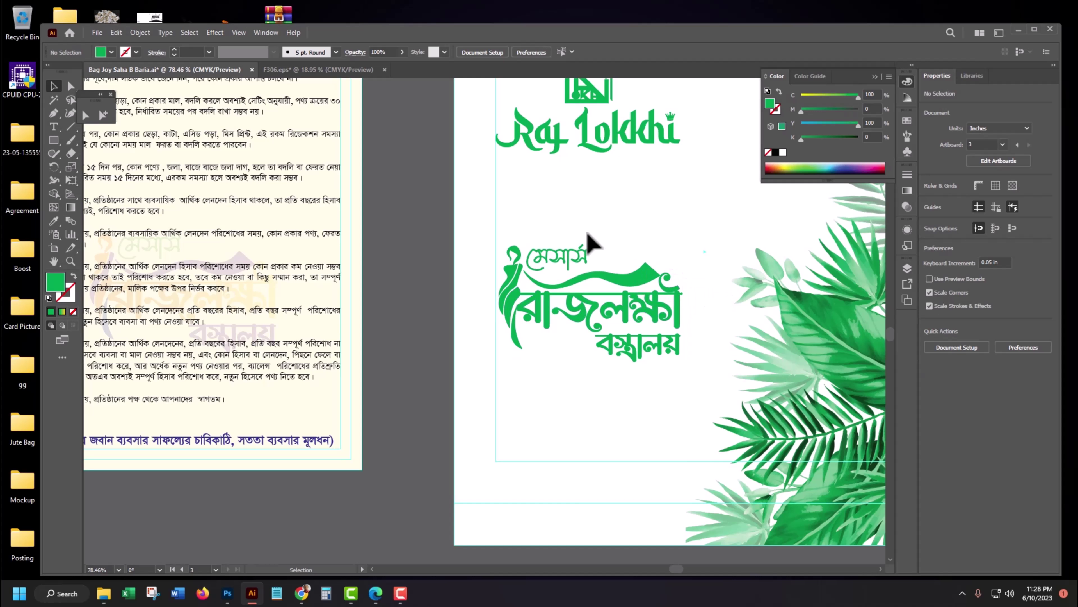
drag(604, 228, 536, 267)
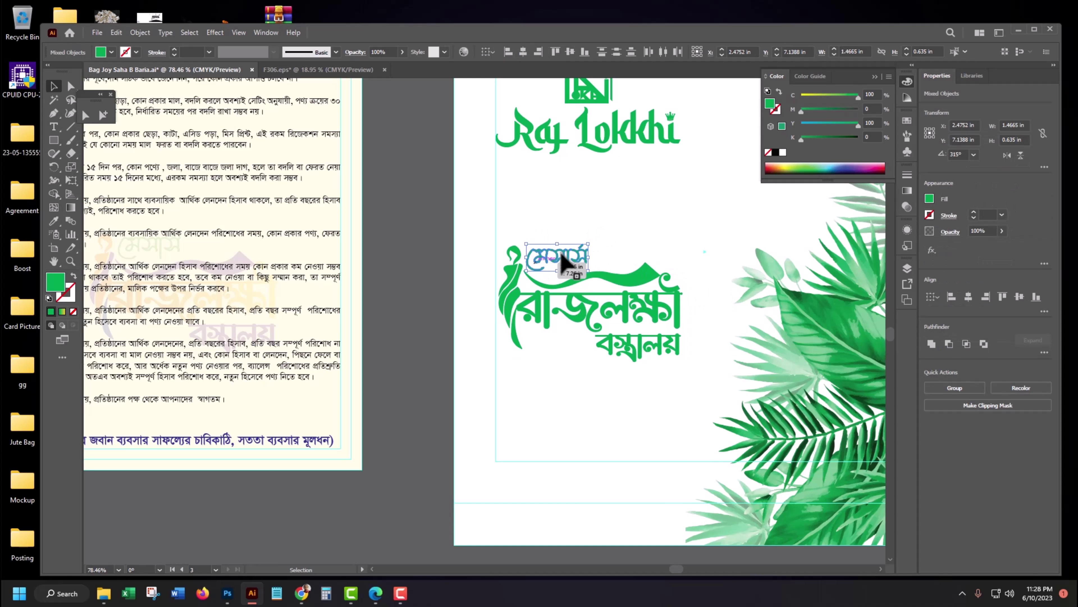
Make the words মেসার্স and বস্ত্রালয় black.
click(776, 153)
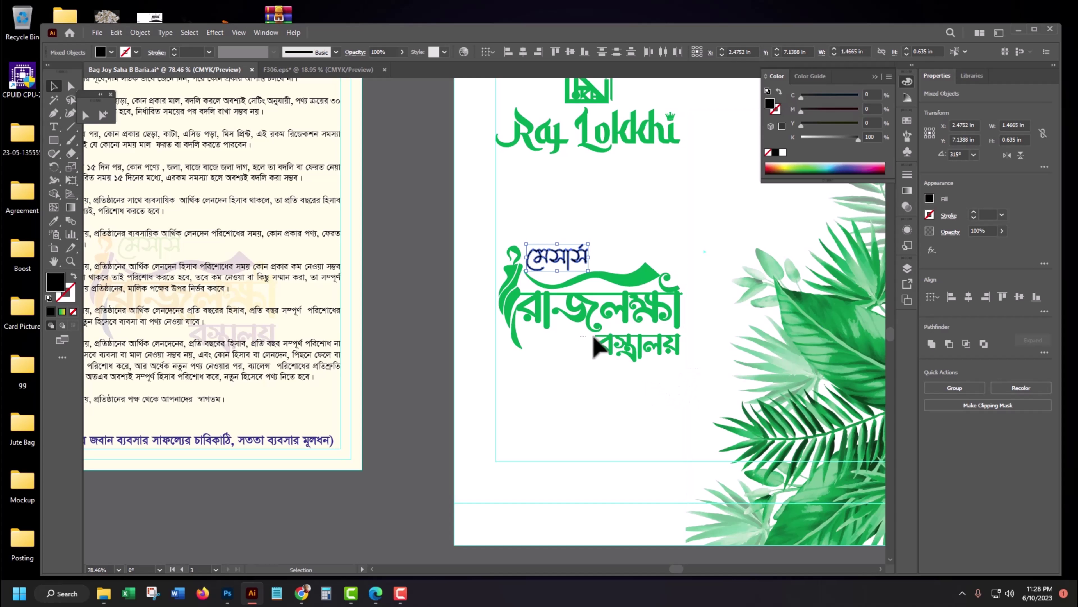
click(673, 355)
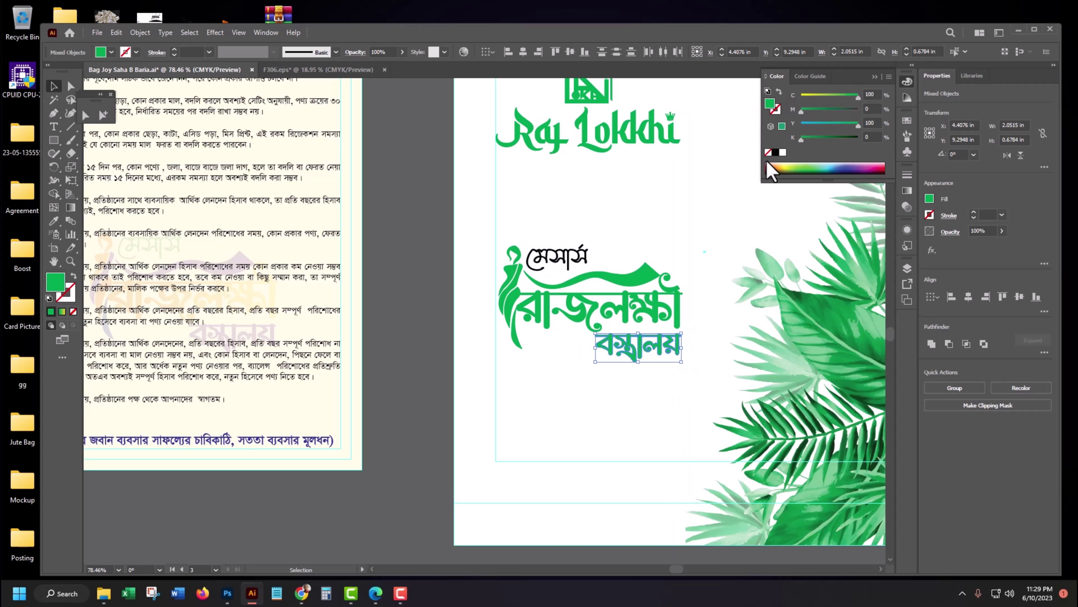
click(776, 153)
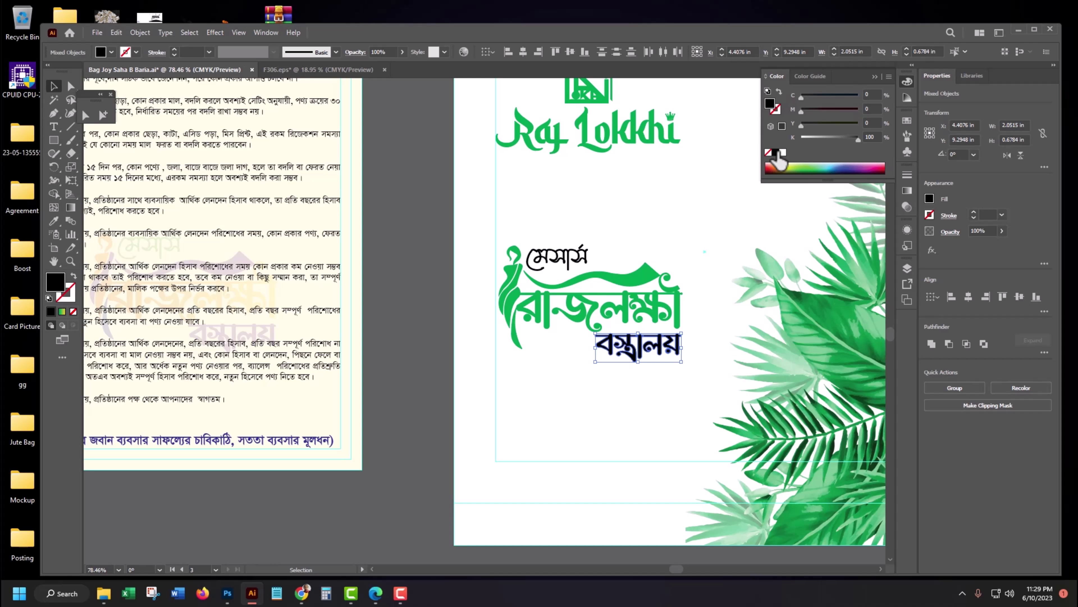
Make the left leaf stroke and the swoosh black, then view all three artboards.
click(517, 283)
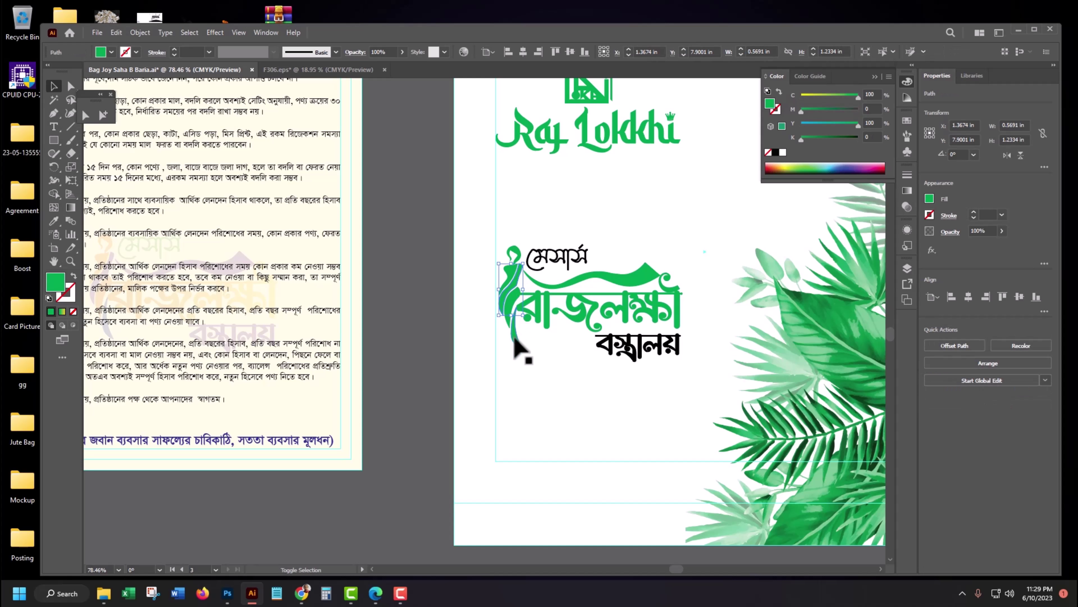
click(775, 153)
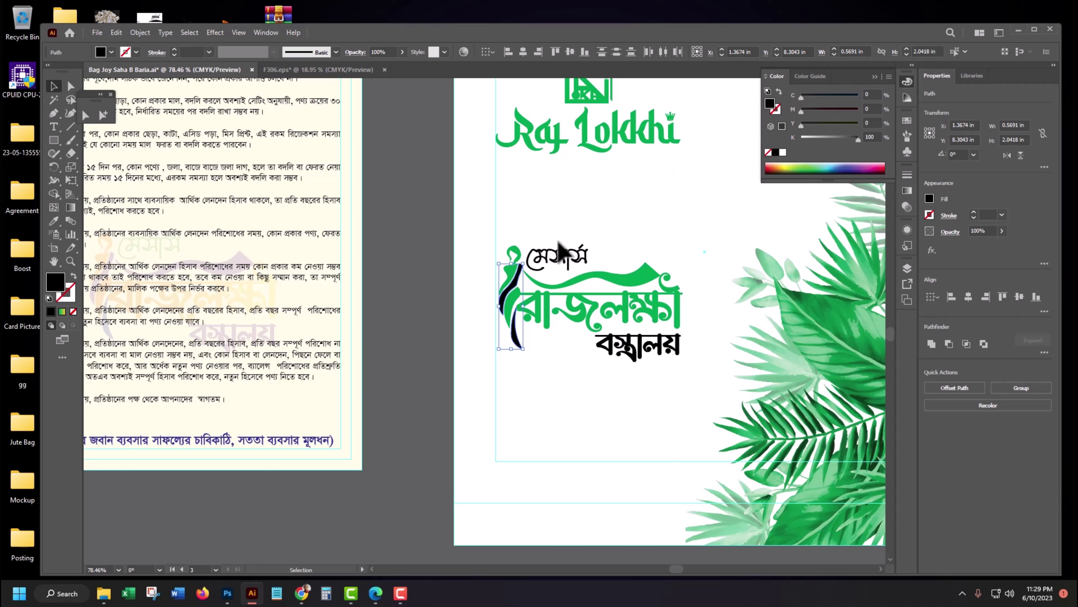
click(620, 281)
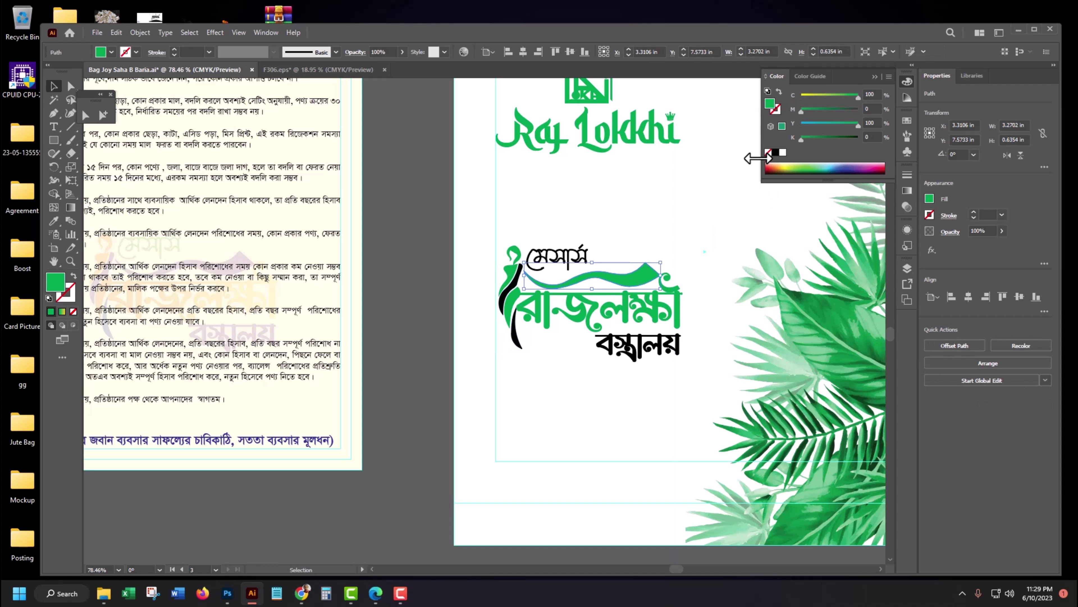
click(776, 153)
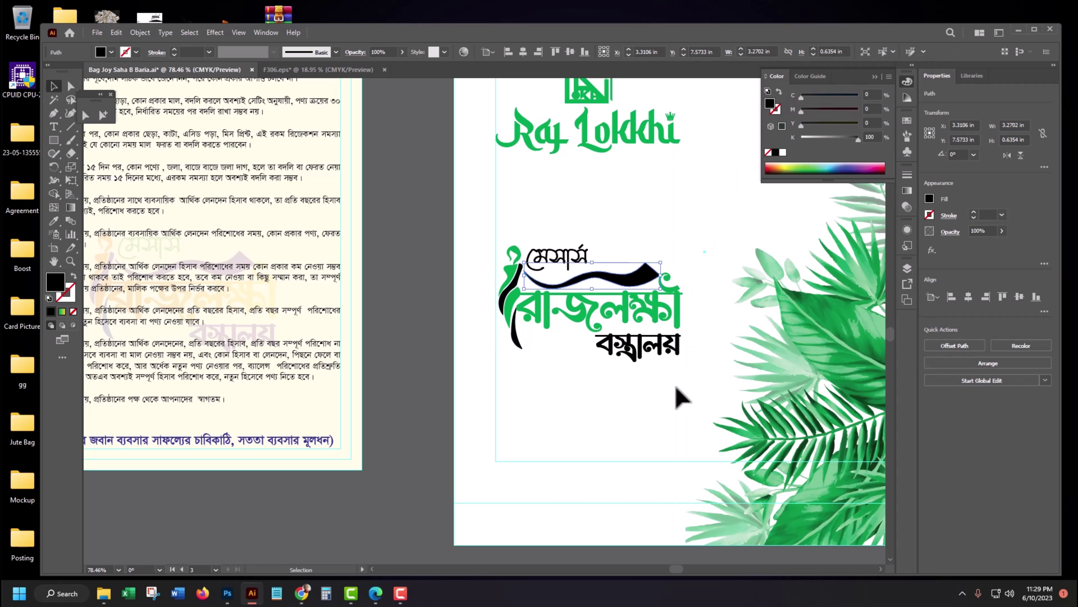
click(654, 418)
key(ctrl+alt+0)
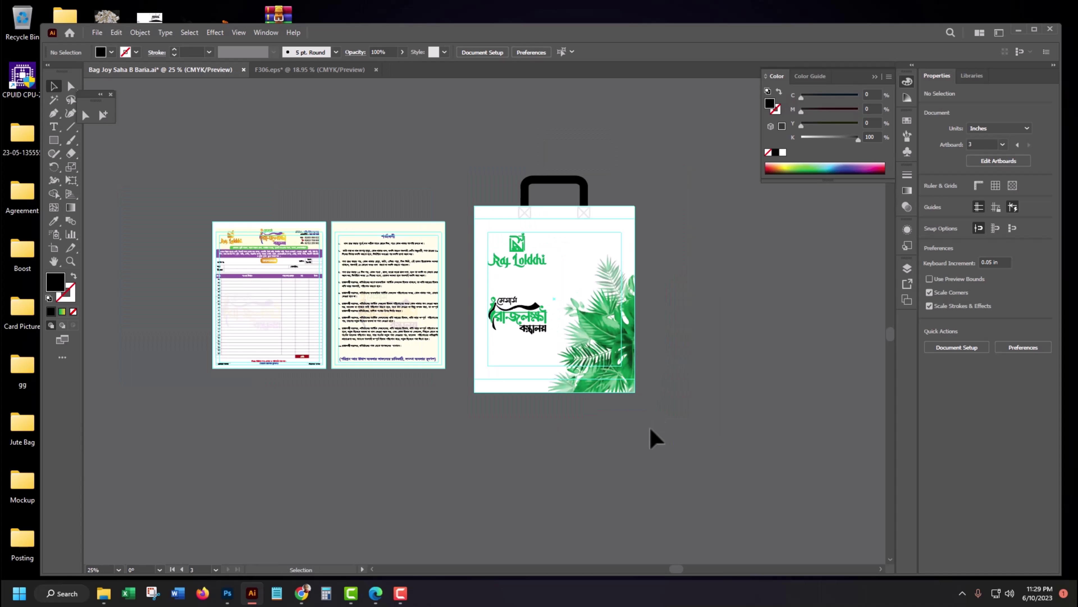
Drag the leaves clip group's left edge rightward, narrowing it to about 4.86 × 10.37 in.
click(611, 325)
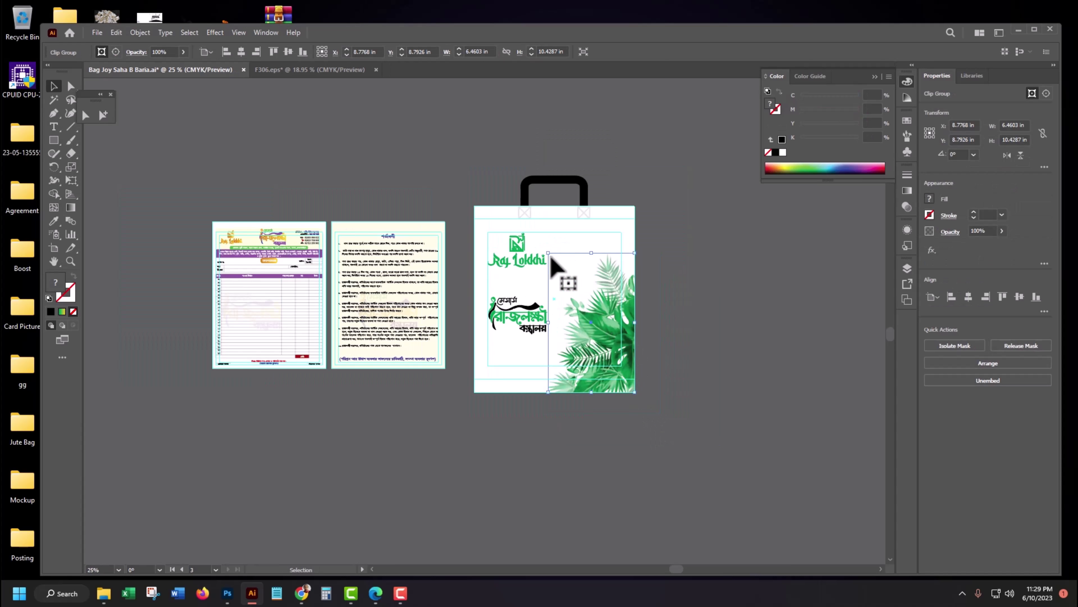
drag(551, 257, 567, 253)
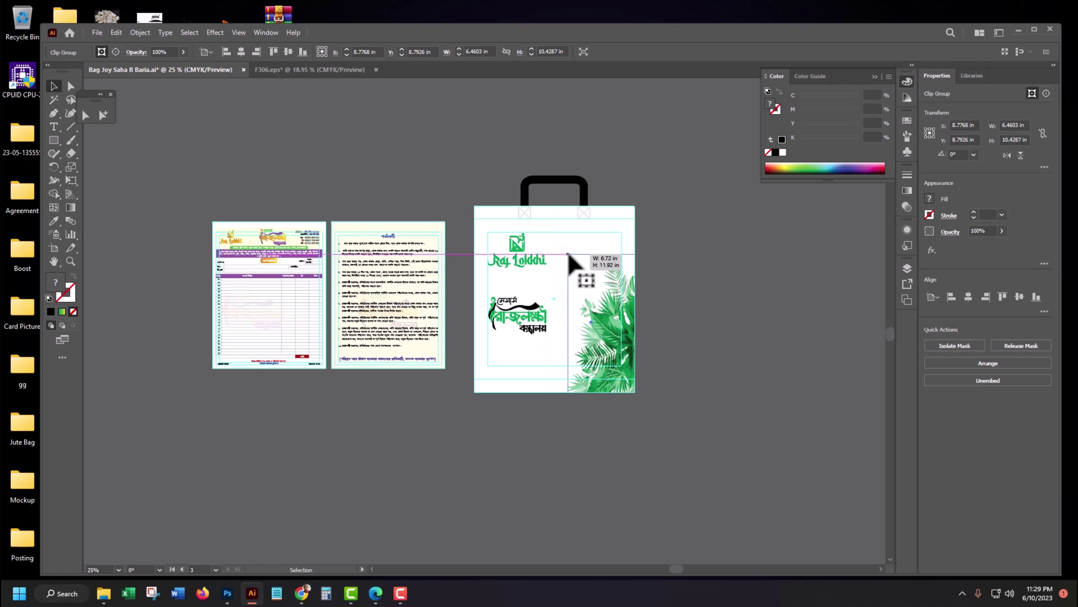
drag(568, 254, 569, 254)
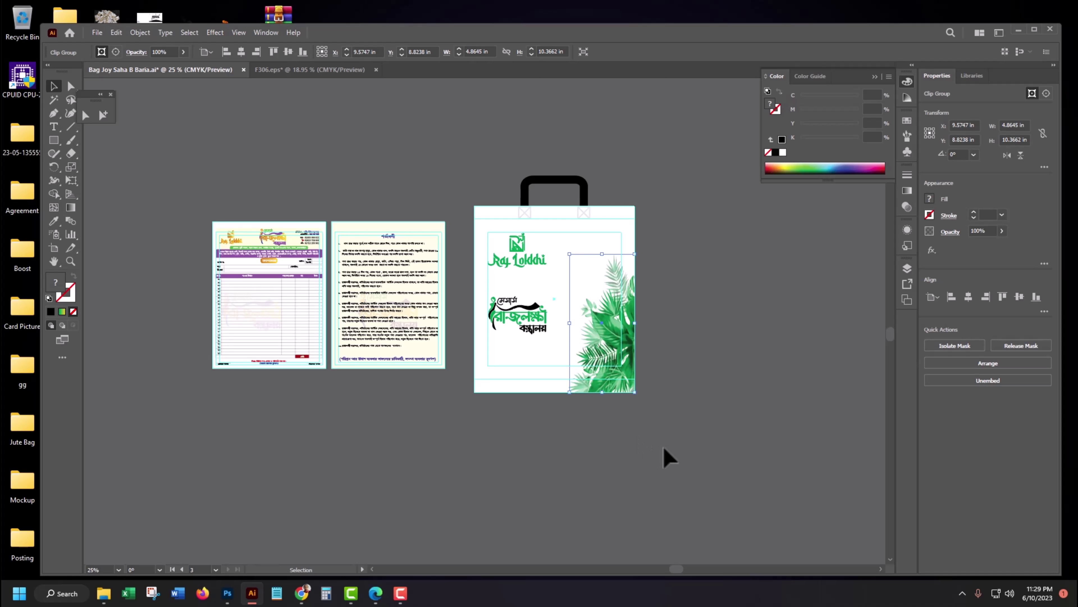
click(668, 459)
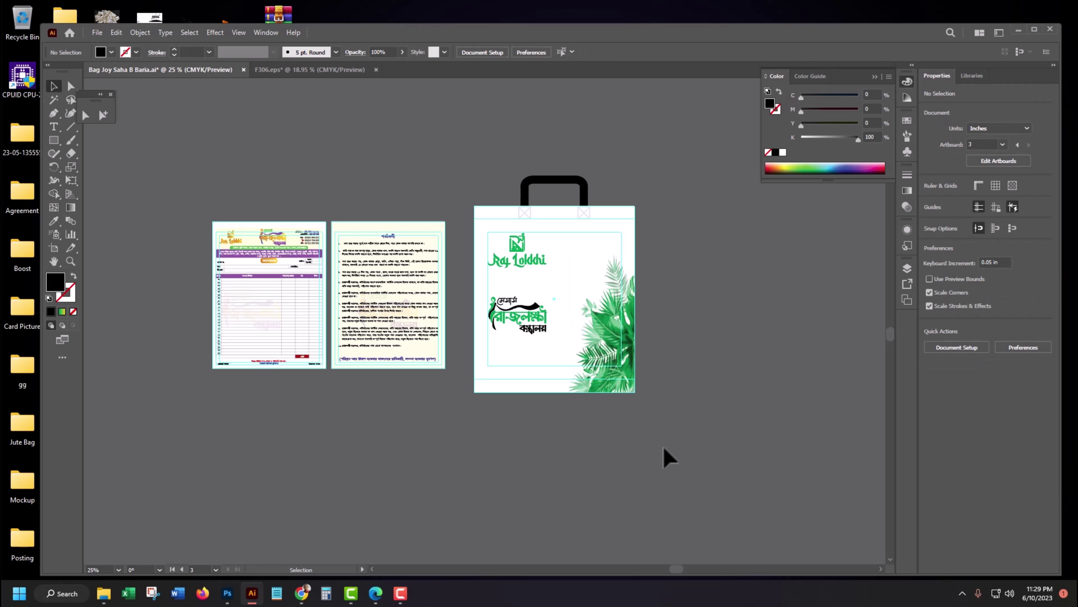
key(z)
mouse_move(510, 261)
mouse_down()
mouse_move(662, 389)
mouse_move(547, 303)
mouse_up()
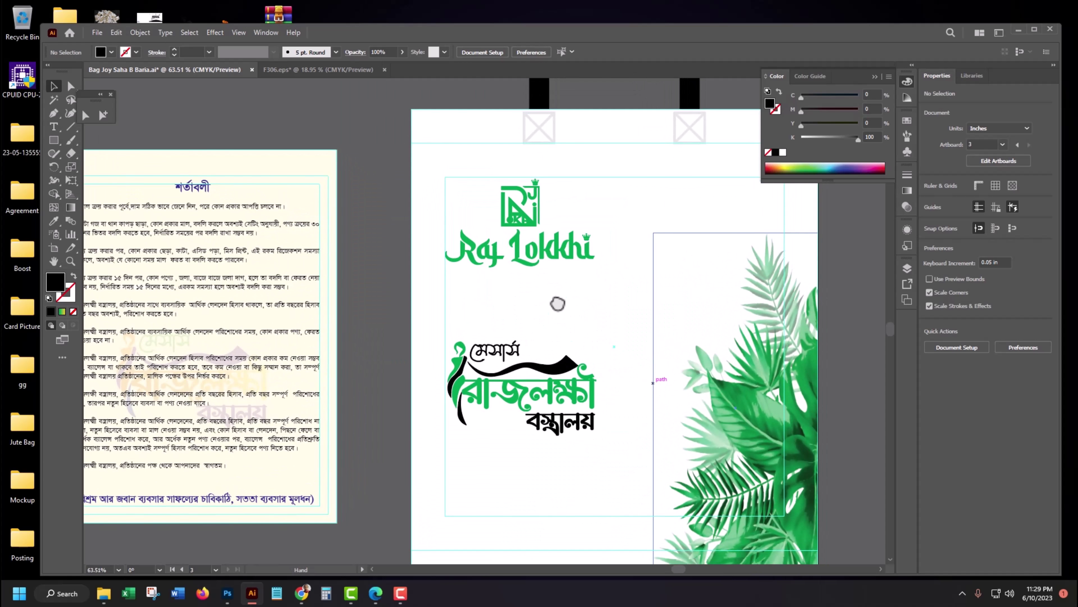
key(v)
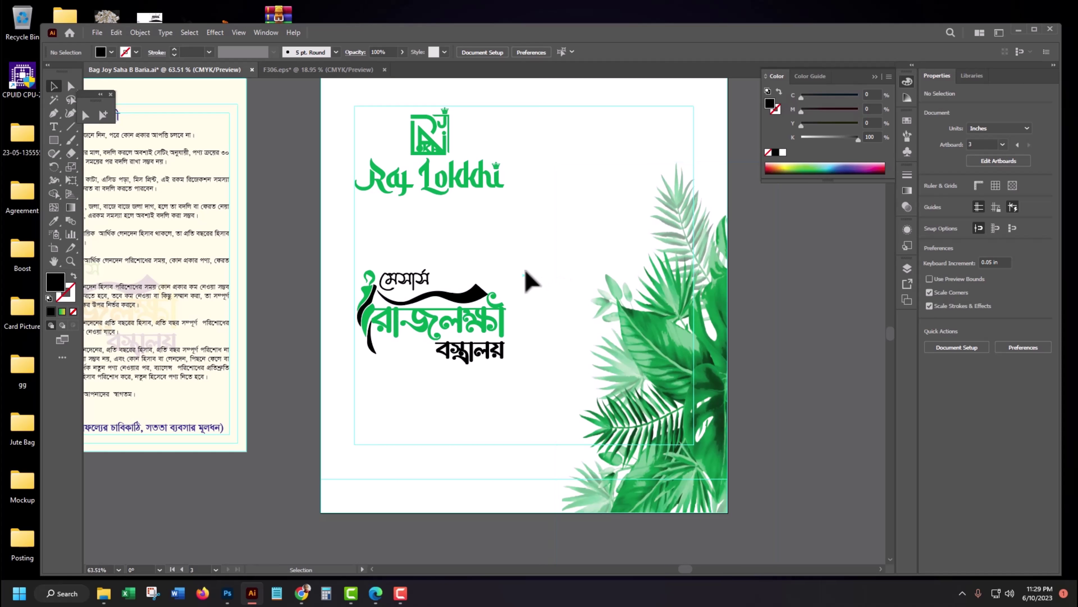
Scale the shop-name logo down to about 3.84 × 2.46 in and shift it right.
right_click(332, 251)
click(323, 306)
drag(323, 250, 521, 371)
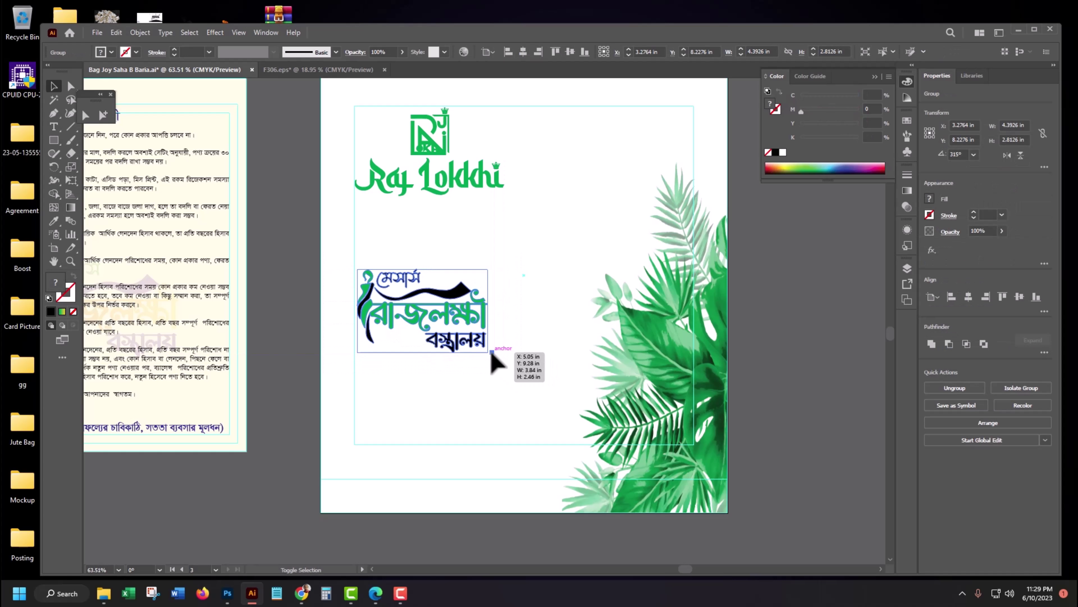
drag(508, 367, 491, 368)
click(492, 368)
drag(452, 316, 476, 317)
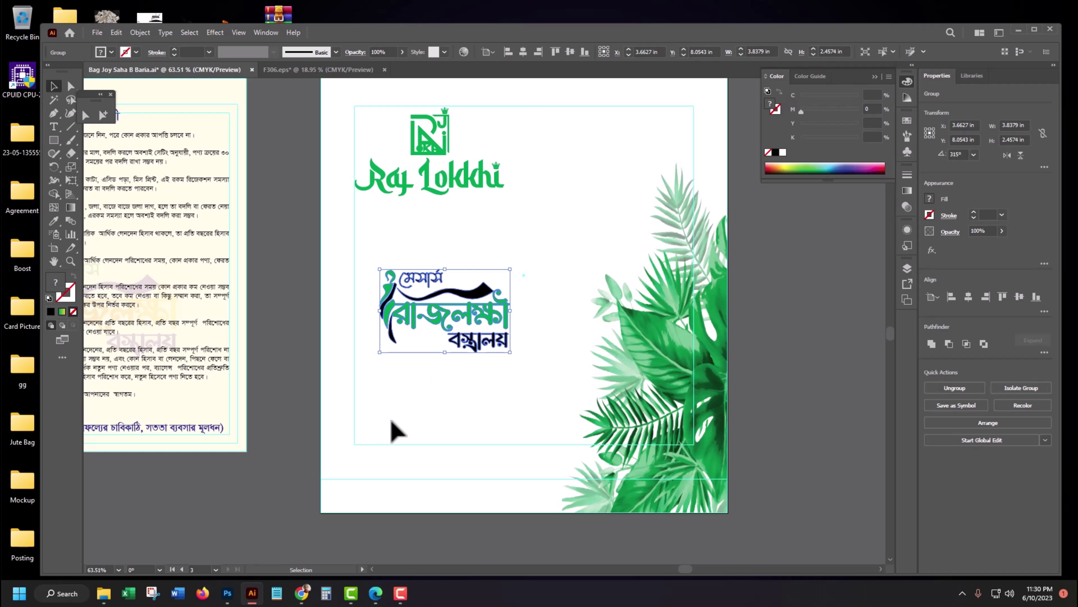
click(392, 428)
drag(244, 294, 603, 431)
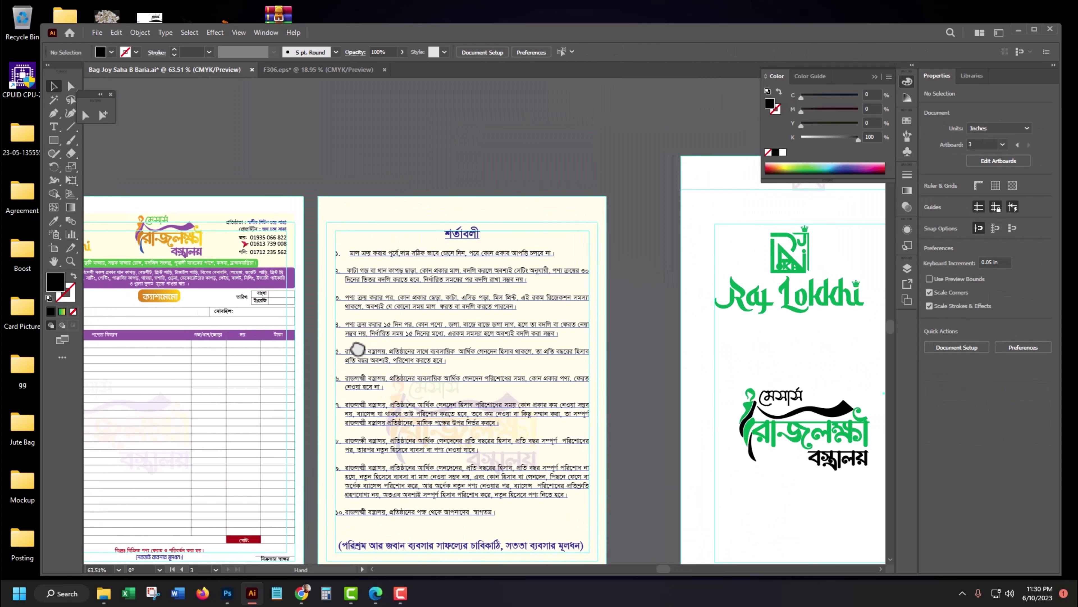
Drag the phone-number block and green address bar from the cash memo onto the bag artboard.
drag(331, 344, 398, 337)
click(332, 240)
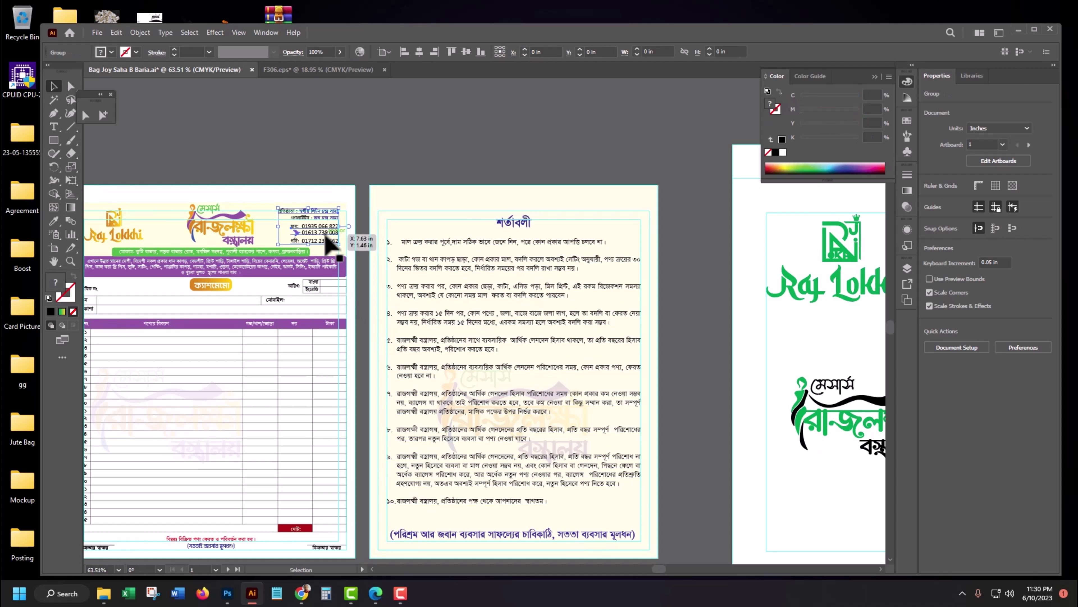
mouse_move(329, 240)
mouse_down()
mouse_move(253, 206)
mouse_move(782, 493)
mouse_up()
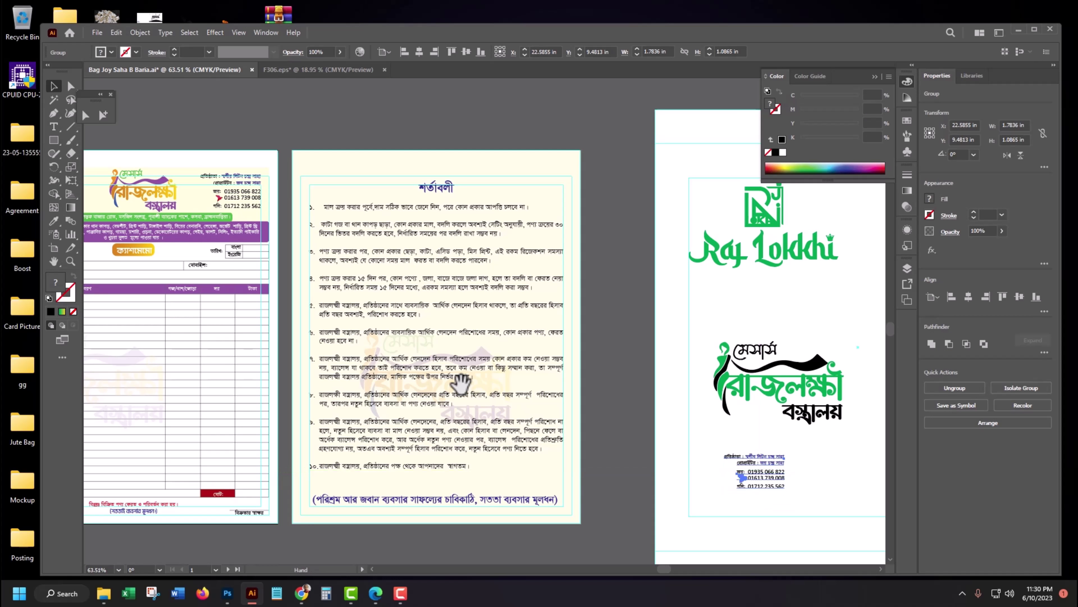
drag(373, 335, 518, 407)
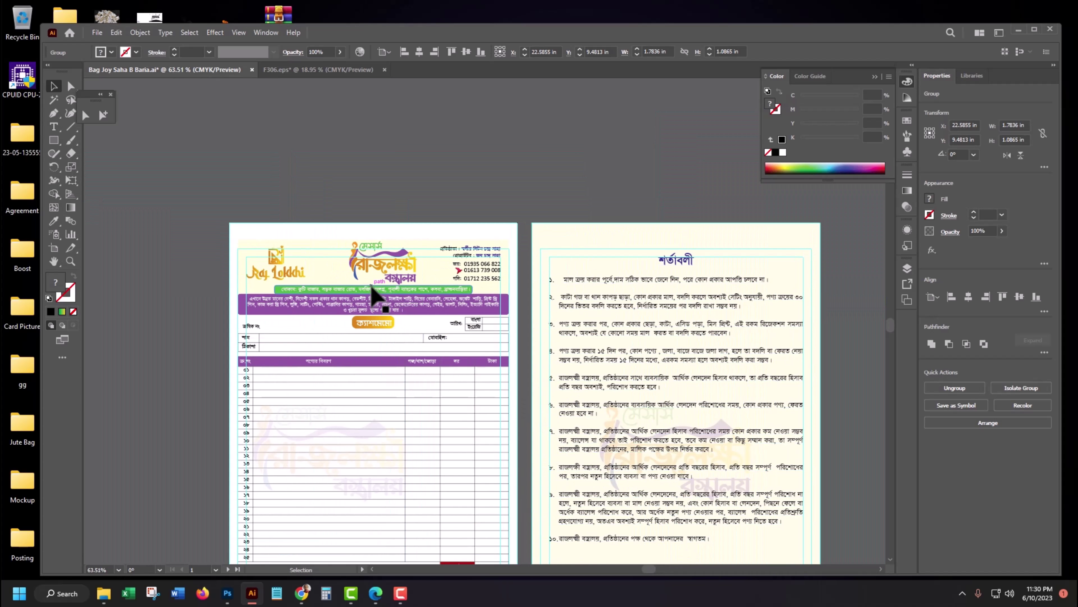
mouse_move(372, 289)
mouse_down()
mouse_move(747, 445)
mouse_move(654, 495)
mouse_move(722, 505)
mouse_move(779, 498)
mouse_up()
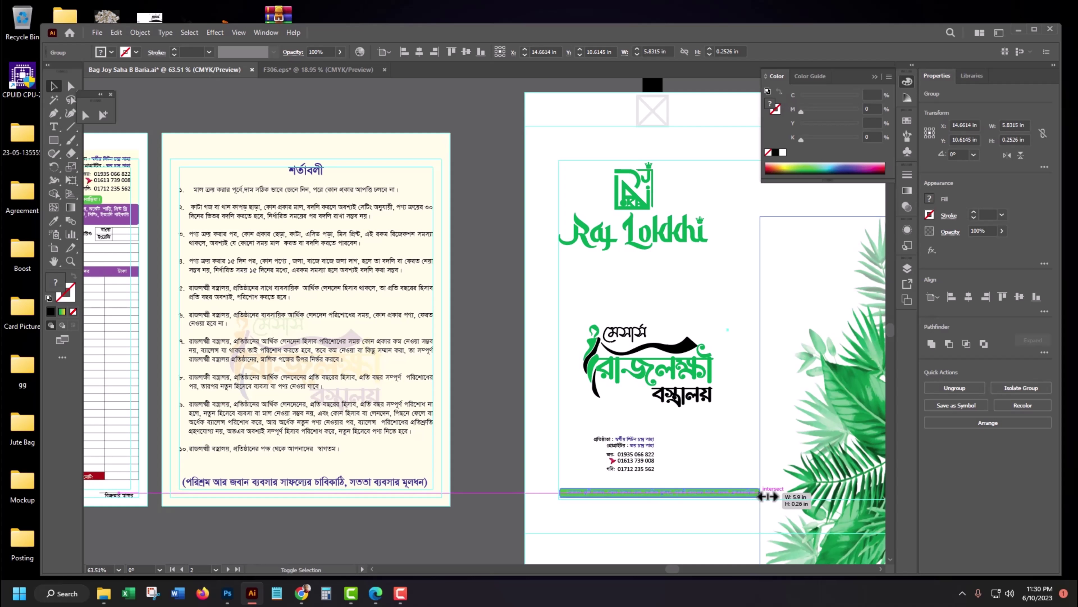
click(734, 530)
key(z)
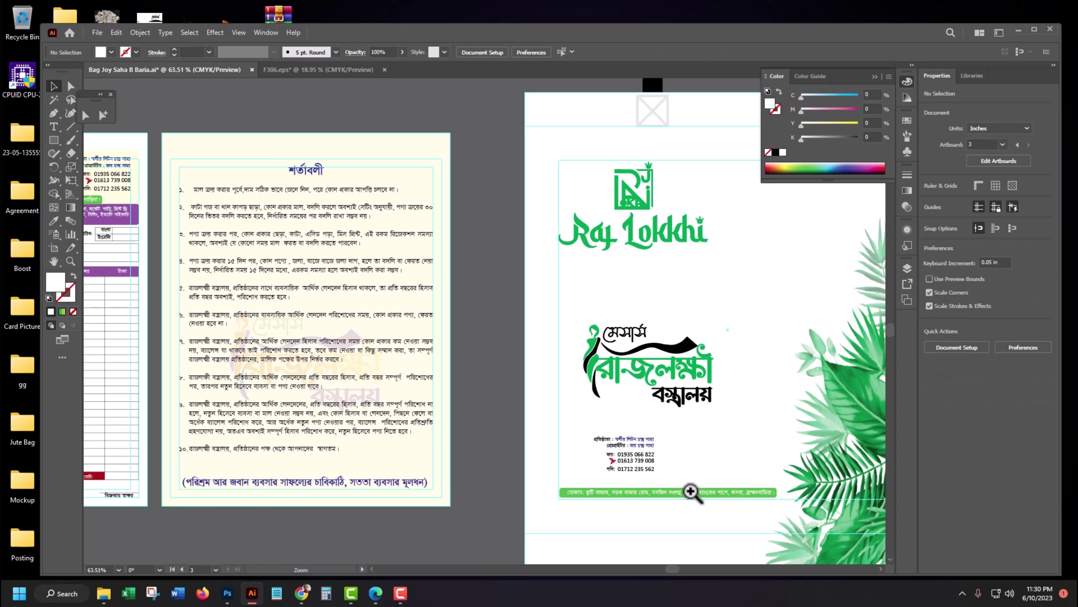
mouse_move(691, 491)
mouse_down()
mouse_move(739, 514)
mouse_move(680, 314)
mouse_up()
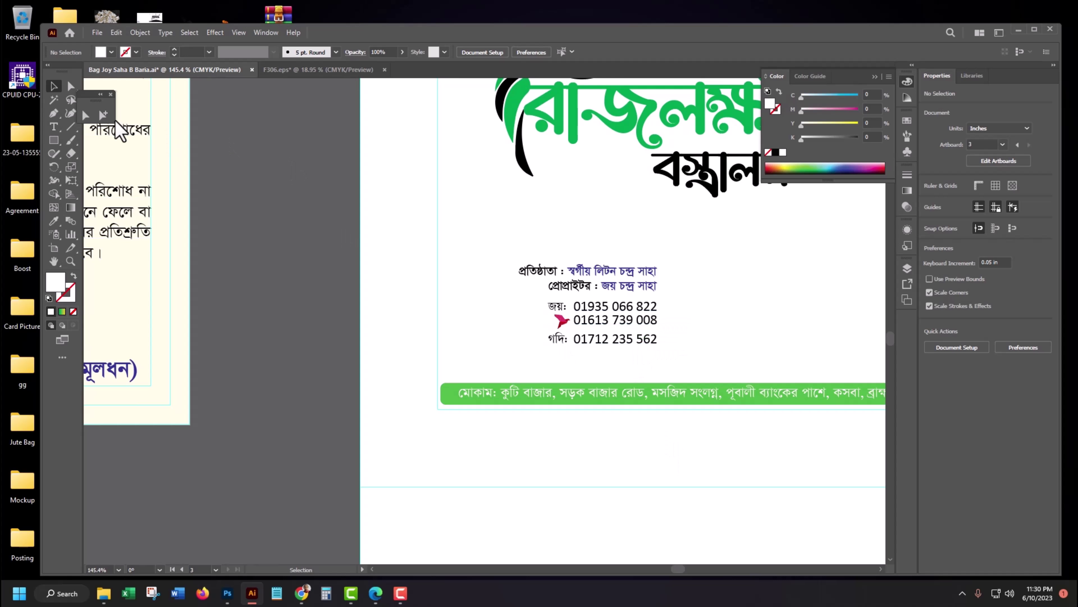
Inspect the address text inside the bar with Direct Selection and bring the whole bar into view.
click(103, 115)
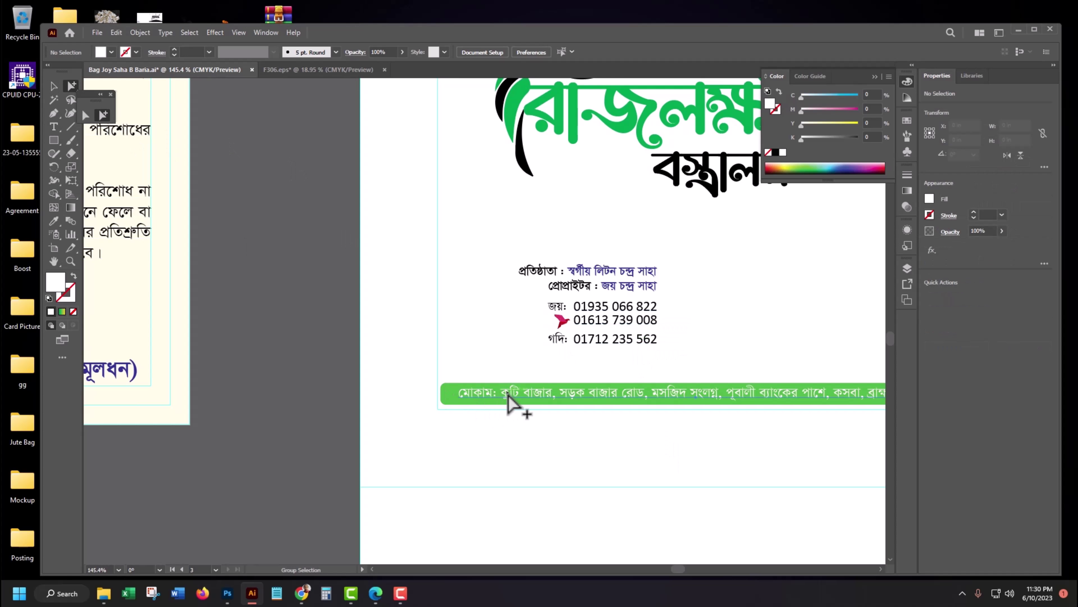
double_click(509, 395)
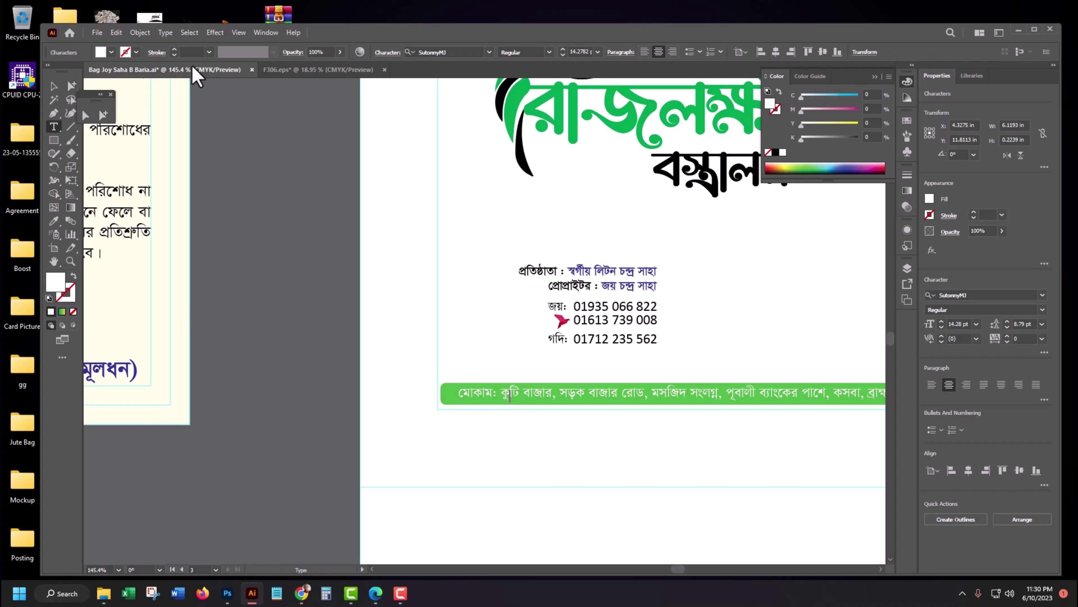
click(53, 86)
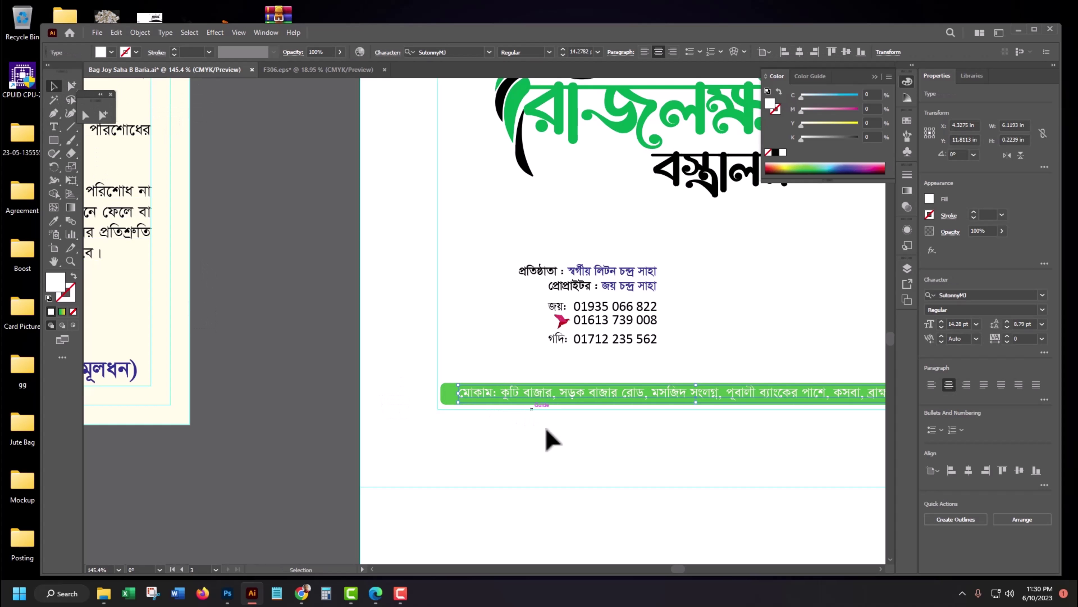
click(556, 459)
drag(679, 448, 525, 466)
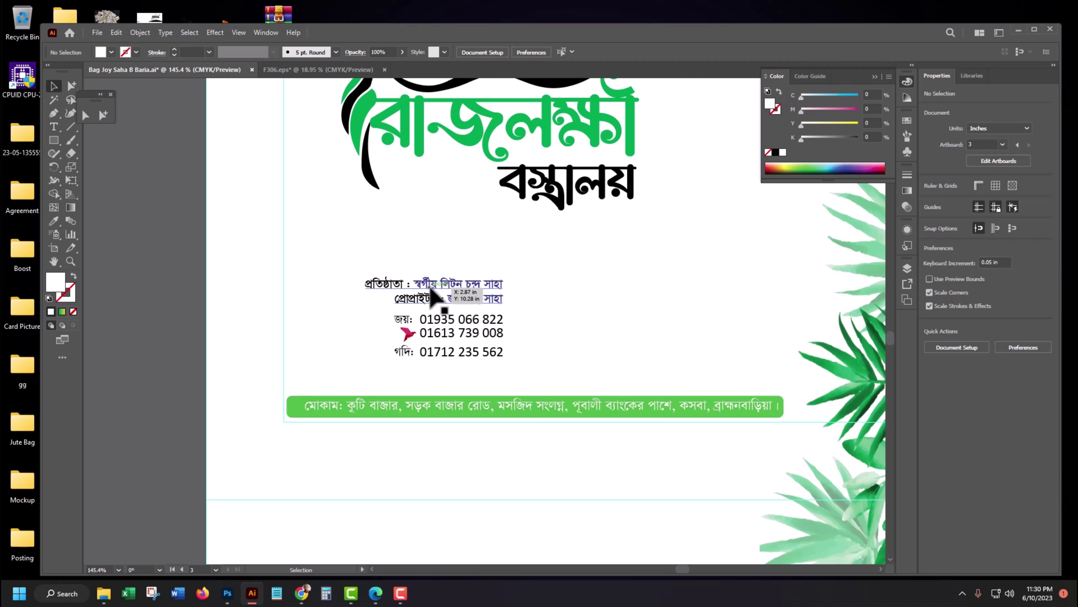
Ungroup the contact text and delete the founder and proprietor name lines.
click(430, 294)
right_click(421, 292)
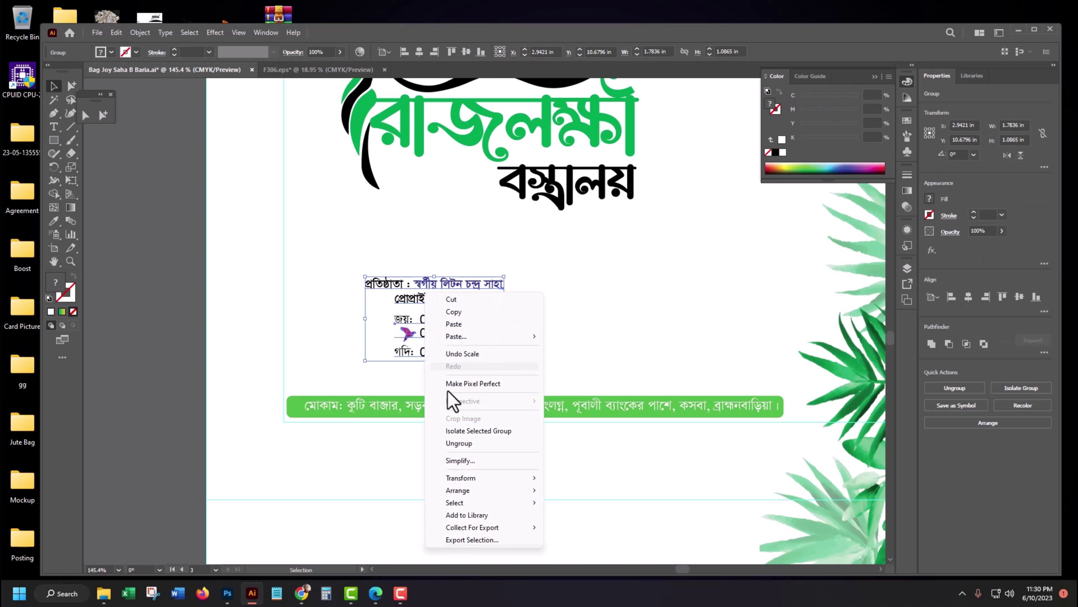
click(460, 442)
click(556, 316)
drag(356, 247, 514, 309)
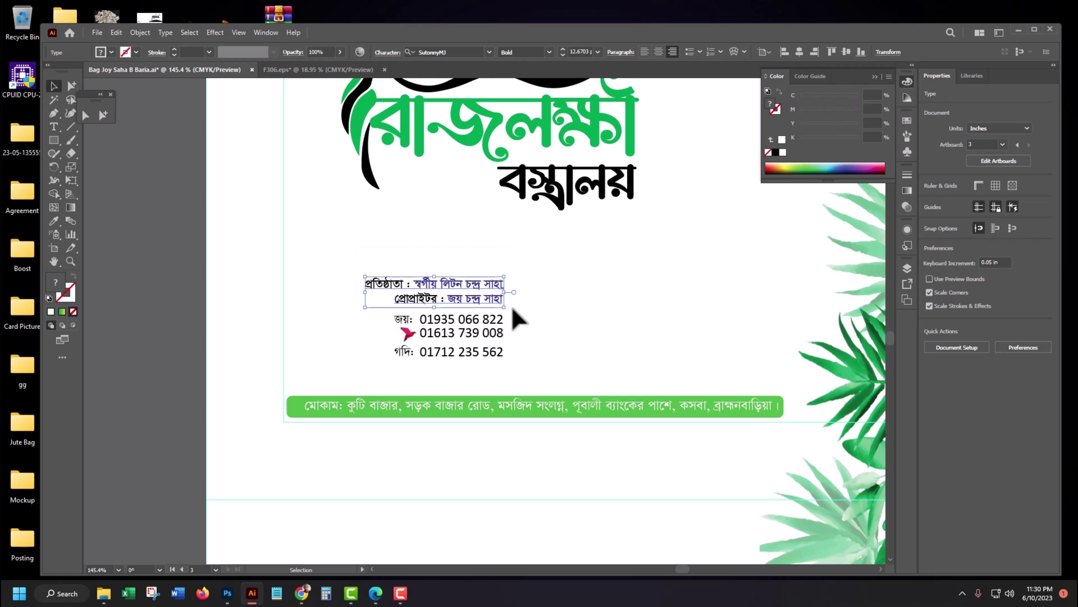
key(Delete)
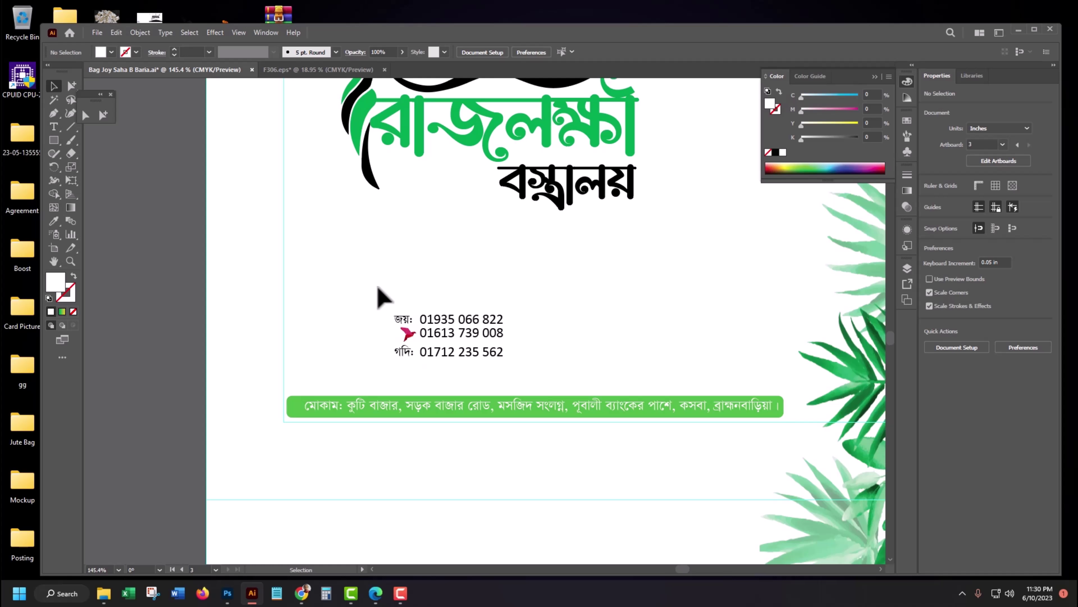
drag(377, 287, 510, 370)
click(561, 365)
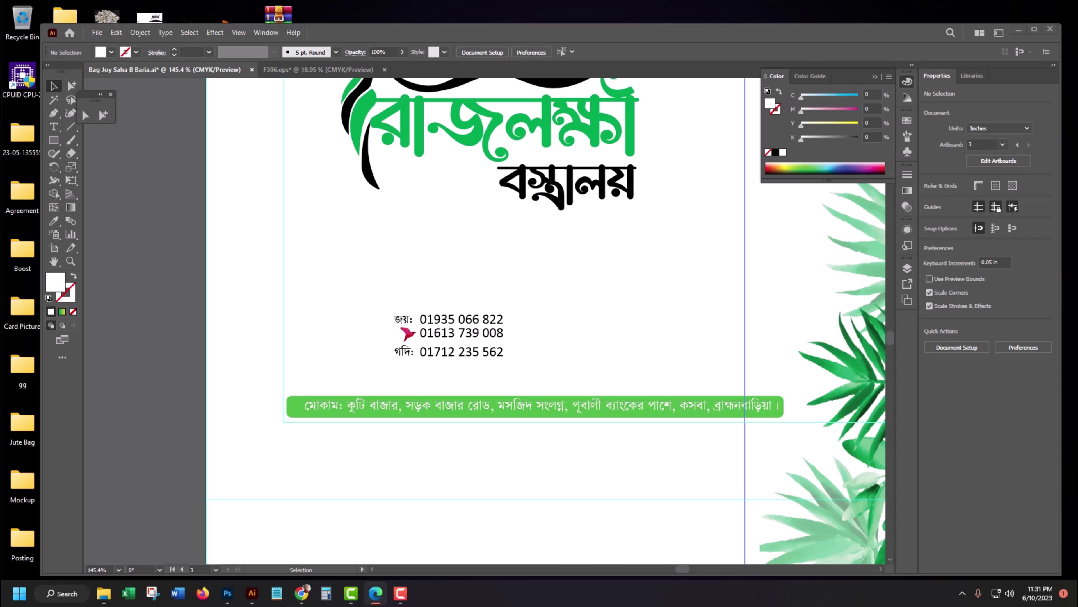
Nudge the green address bar group slightly left and down below the phone numbers.
key(ctrl+minus)
key(ctrl+minus)
key(ctrl+minus)
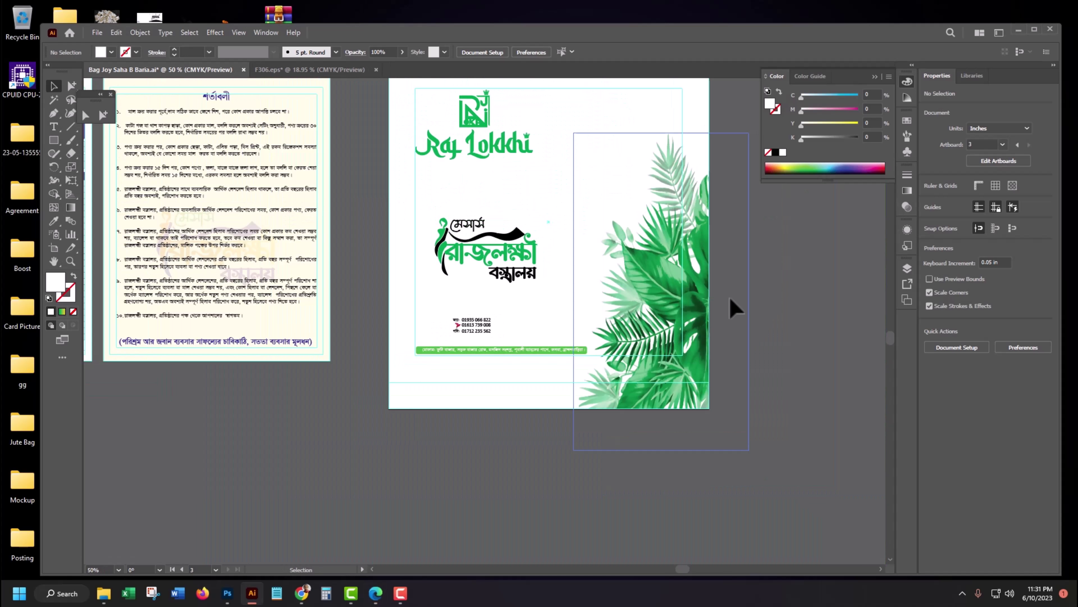
click(663, 301)
key(ctrl+shift+a)
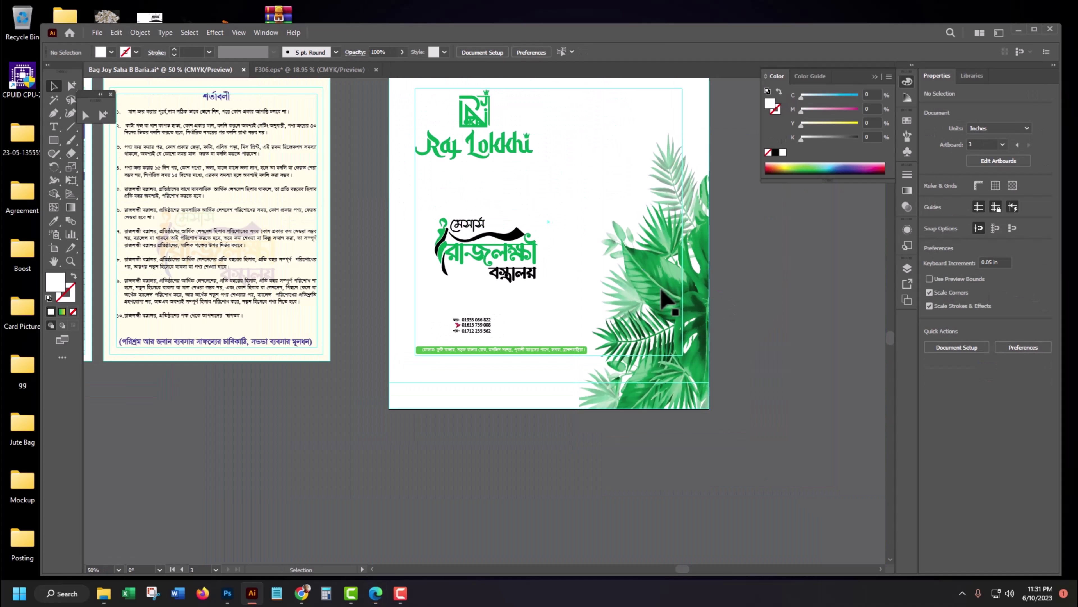
key(z)
drag(445, 342, 527, 375)
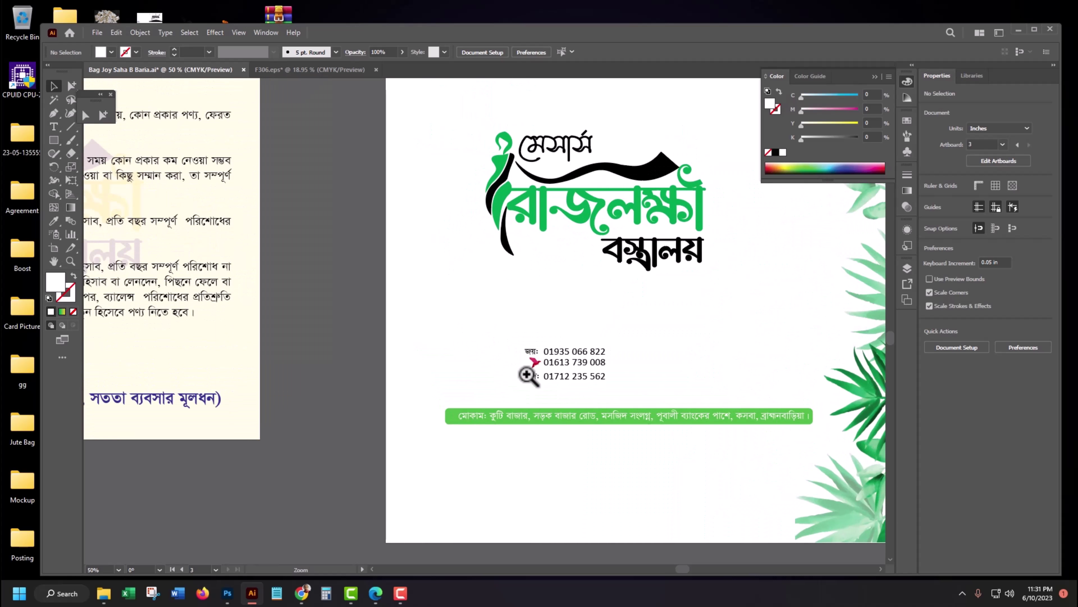
key(v)
click(658, 422)
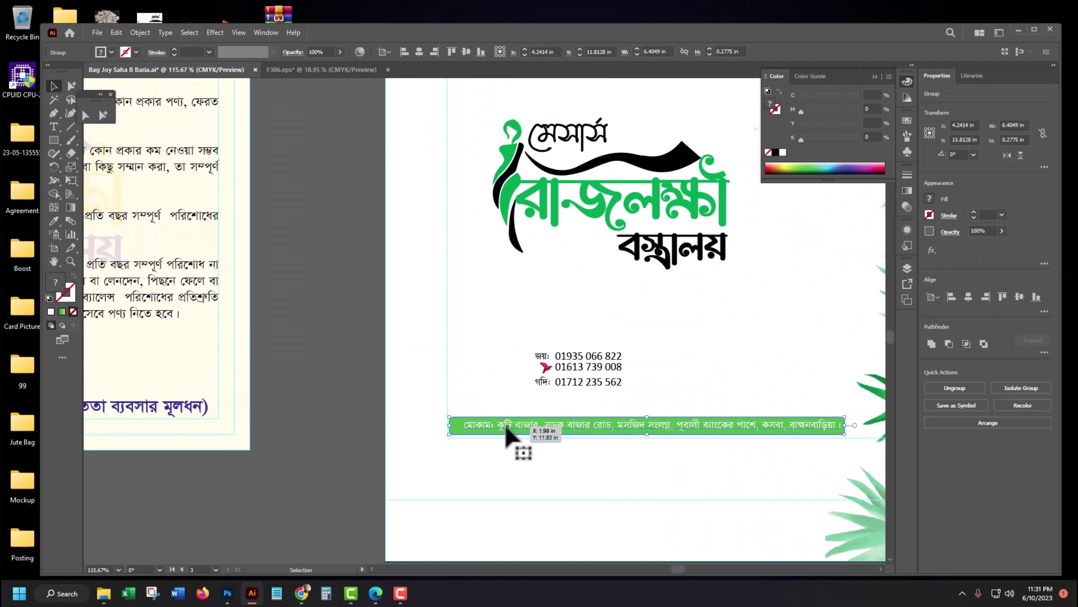
drag(506, 430, 503, 433)
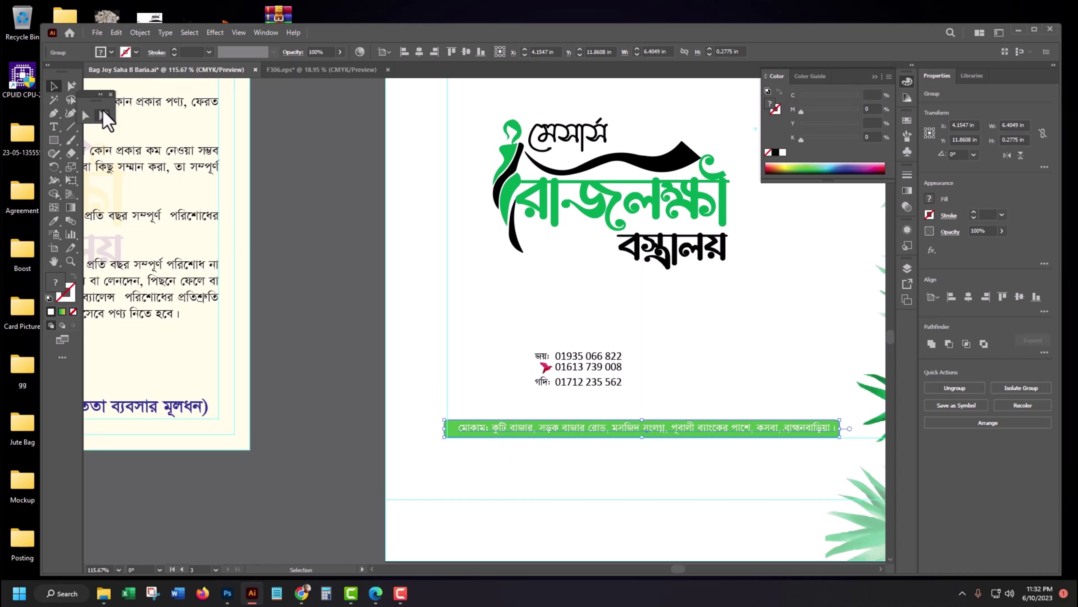
Fill the address bar rectangle with the logo's darker green using the Eyedropper.
click(103, 115)
click(214, 236)
click(448, 429)
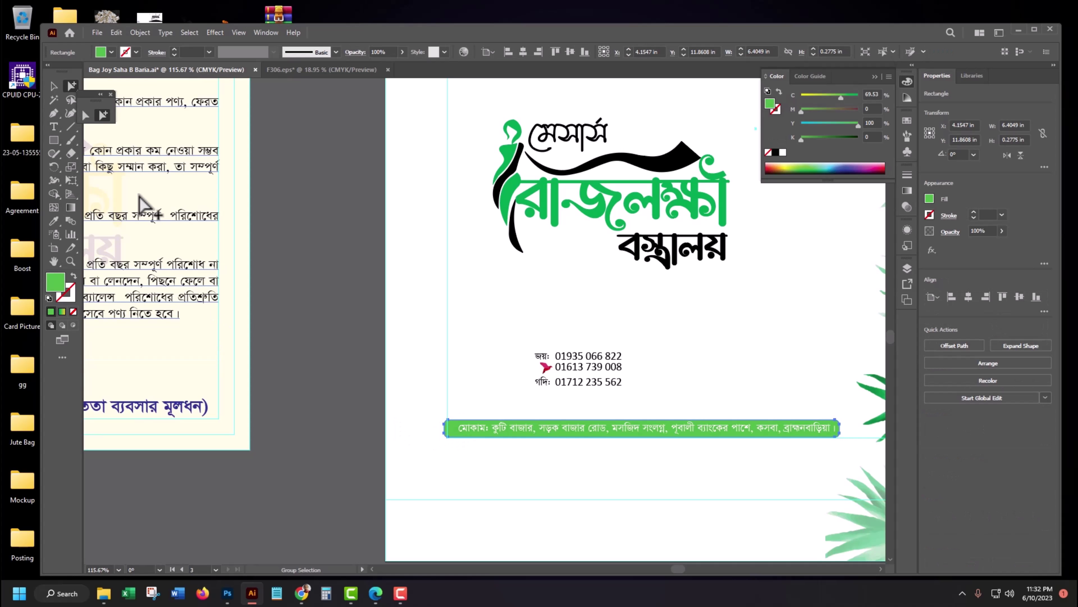
click(53, 220)
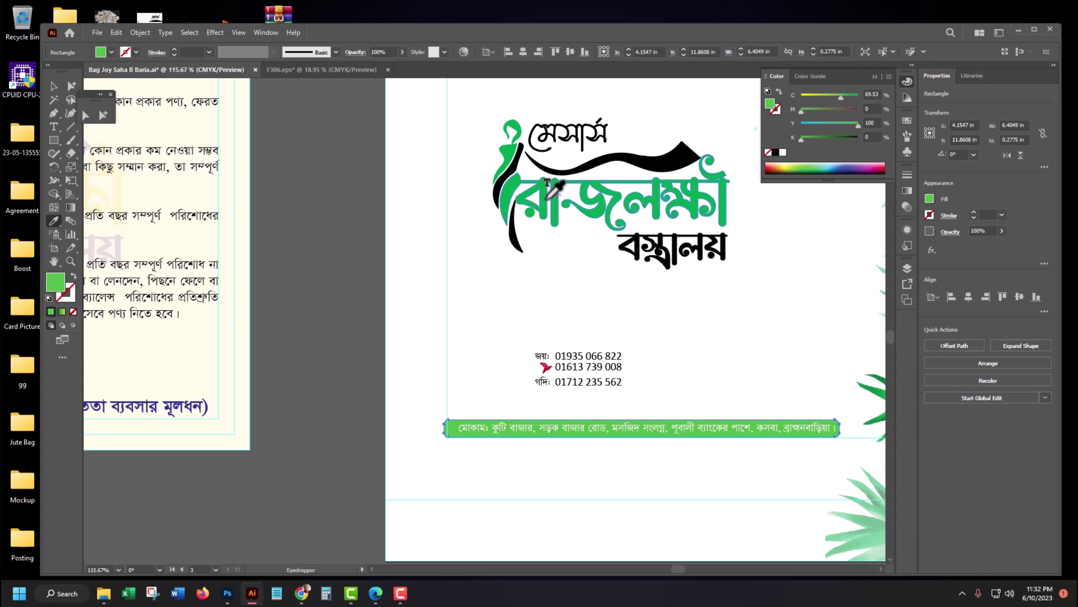
click(535, 200)
click(102, 115)
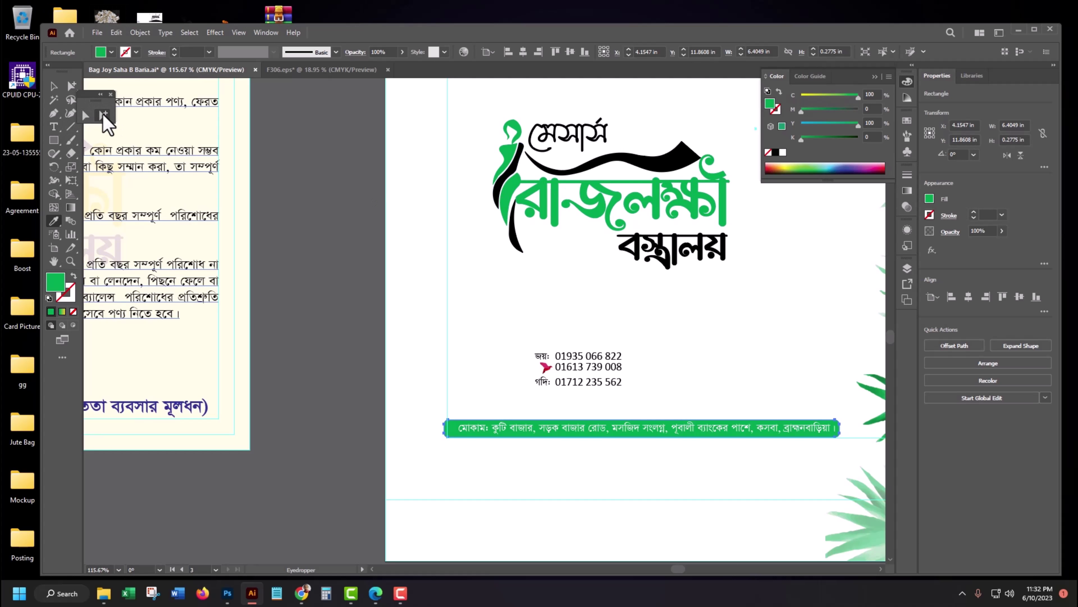
click(648, 478)
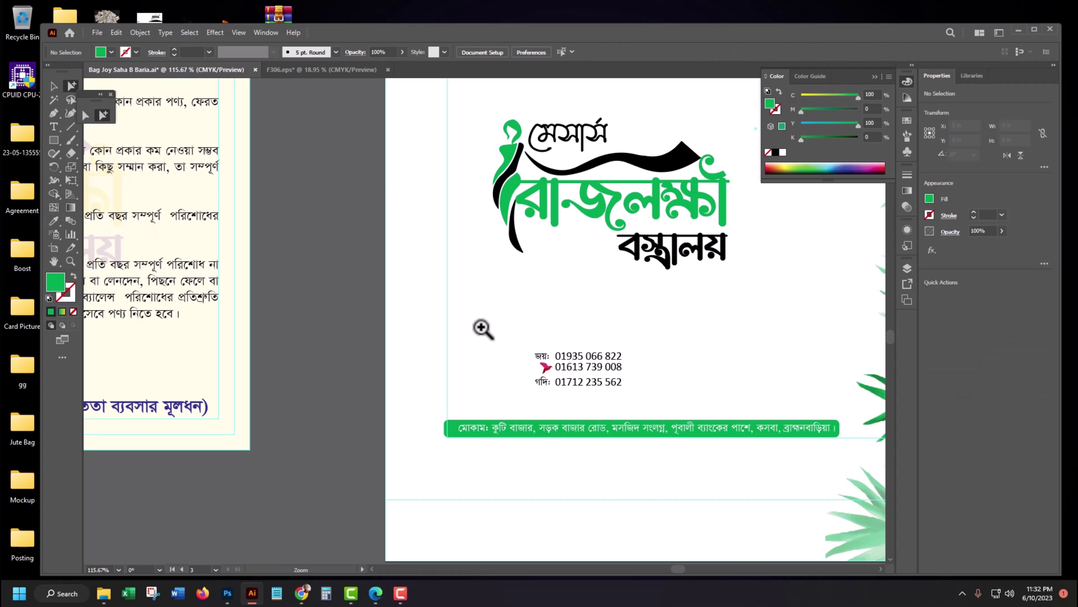
Set the address text on the bar to Bold.
drag(462, 355, 513, 422)
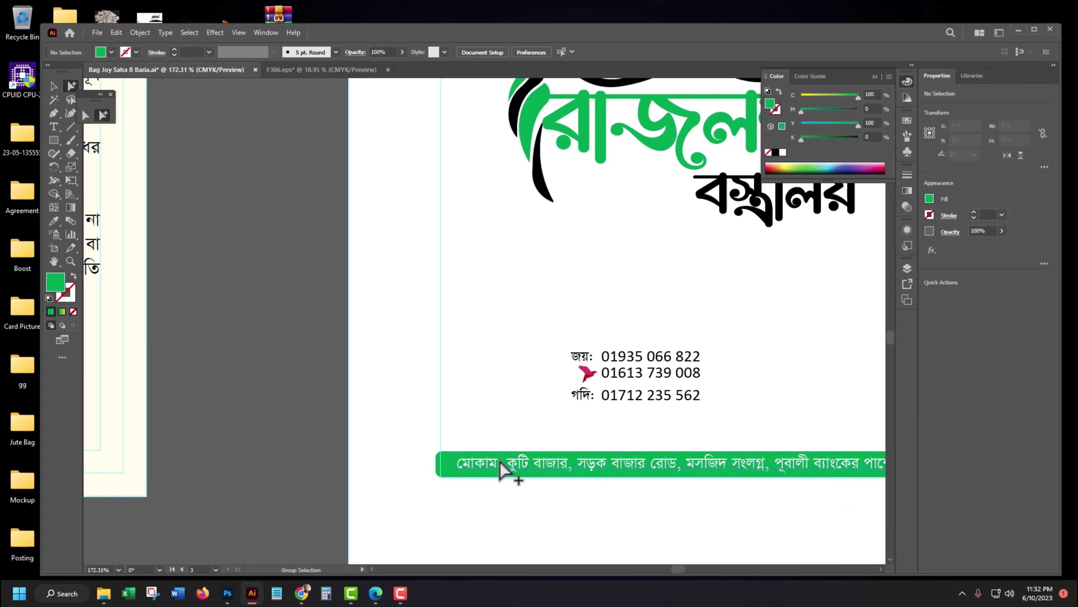
click(495, 465)
click(1042, 309)
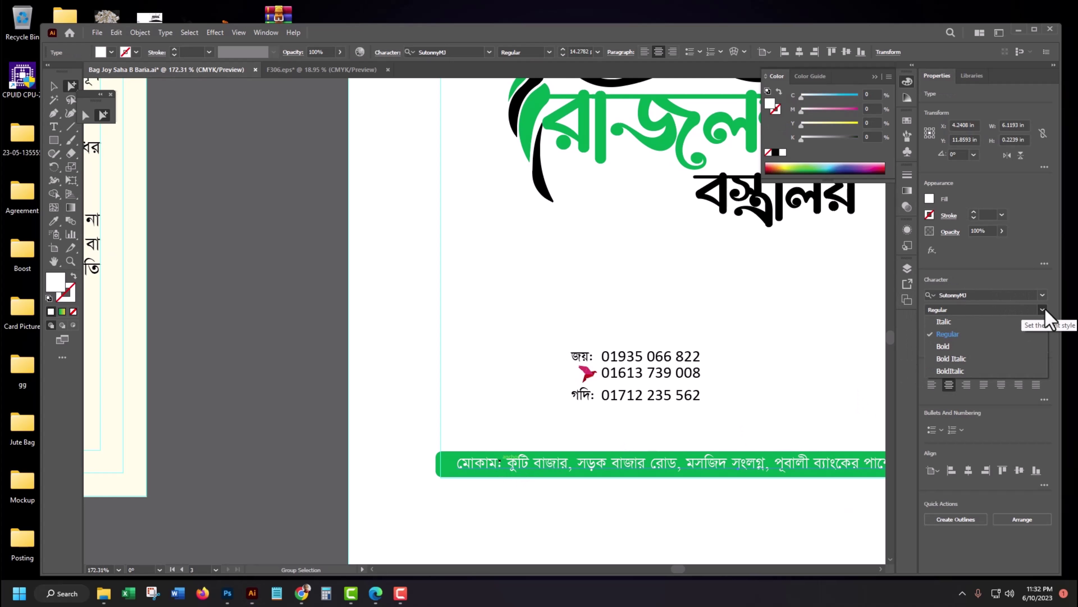
click(987, 352)
click(794, 387)
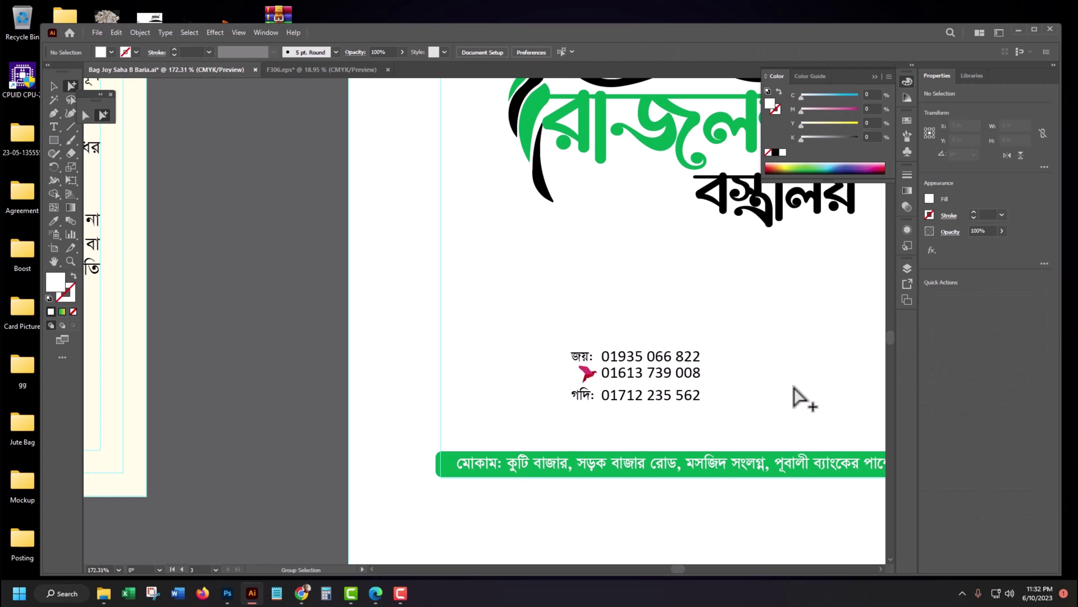
key(ctrl+minus)
key(ctrl+minus)
key(ctrl+minus)
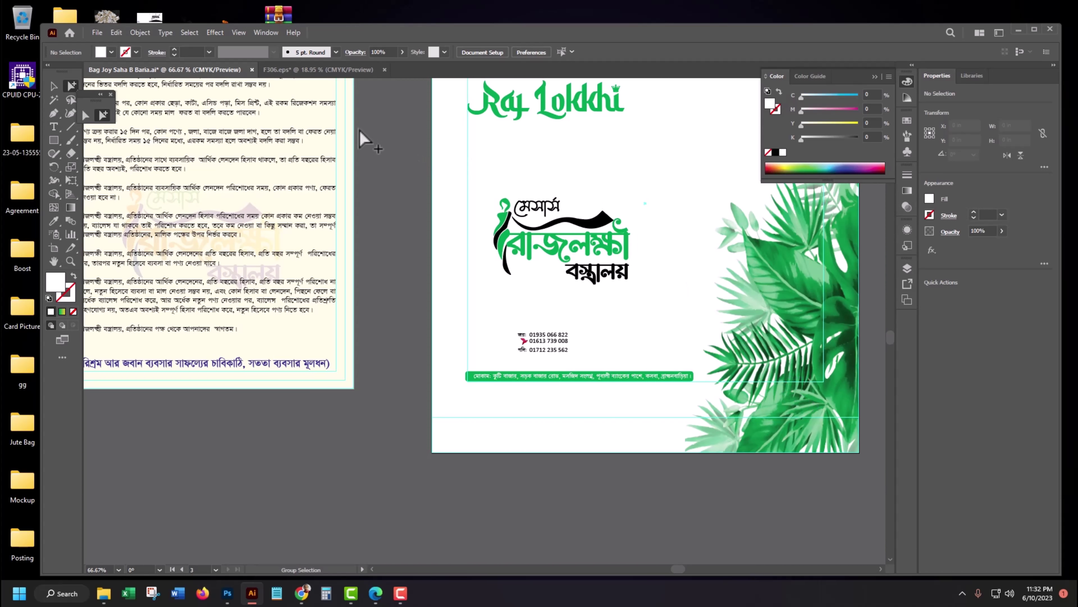
Zoom in closely on the bag panel's phone numbers and address area.
key(z)
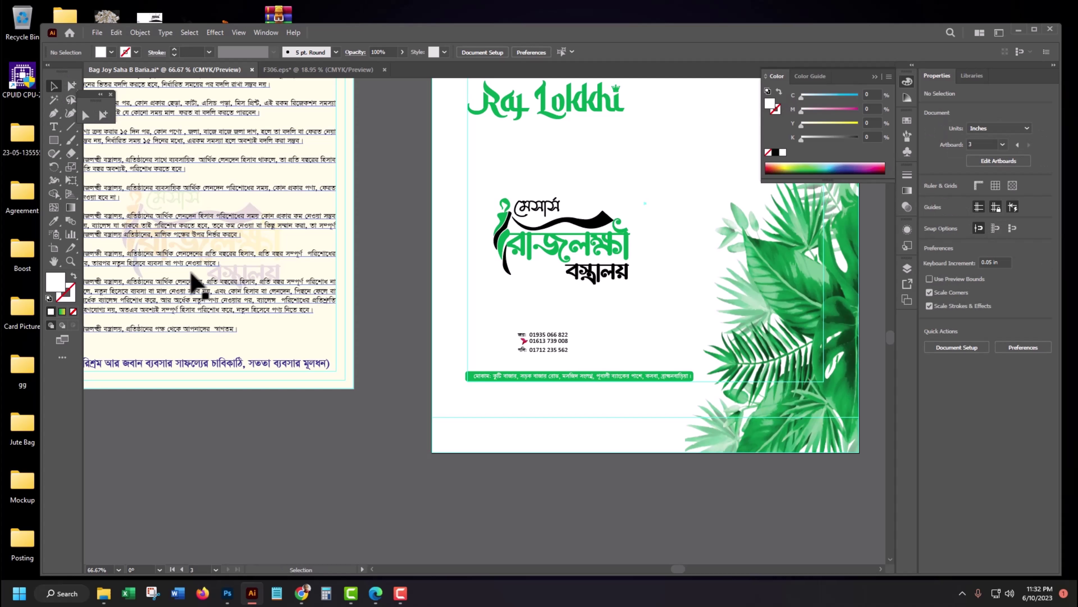
drag(511, 331, 537, 333)
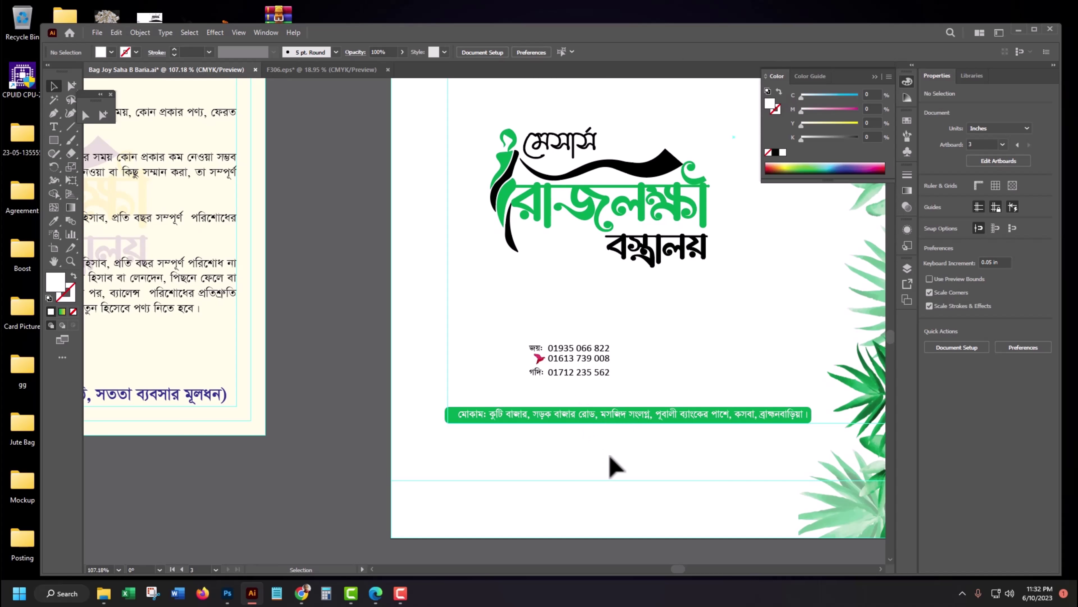
key(ctrl+alt+0)
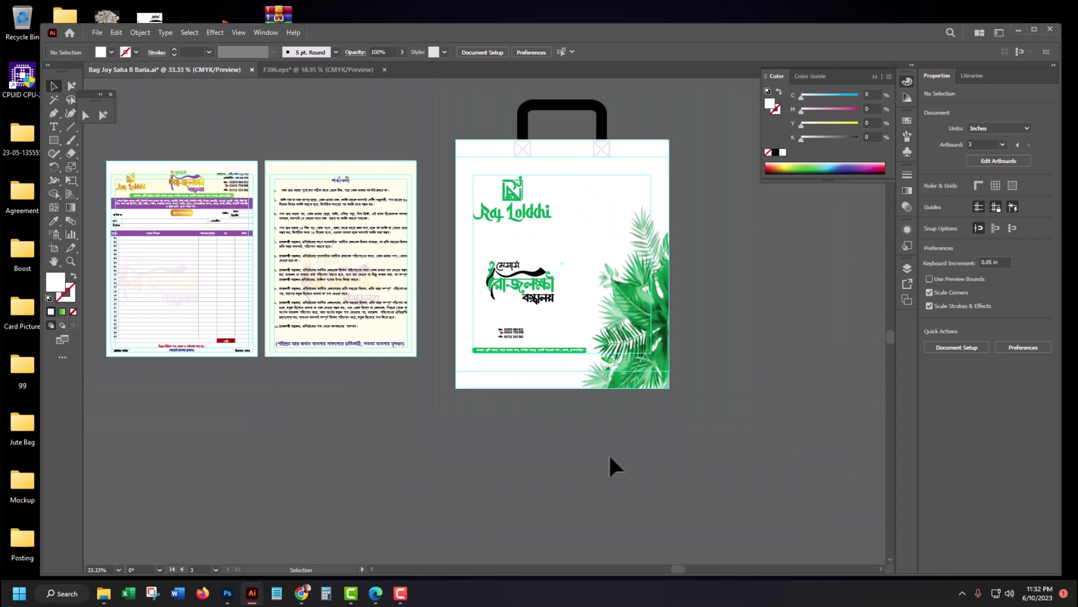
mouse_move(469, 327)
mouse_down()
mouse_move(587, 377)
mouse_move(586, 415)
mouse_move(586, 396)
mouse_up()
click(592, 447)
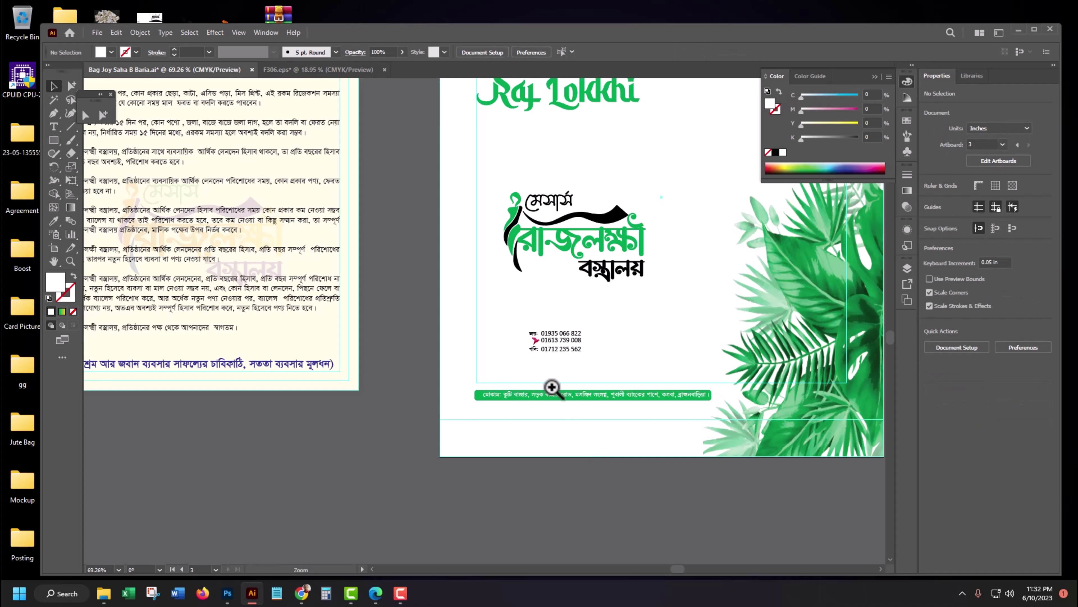
drag(597, 433, 668, 459)
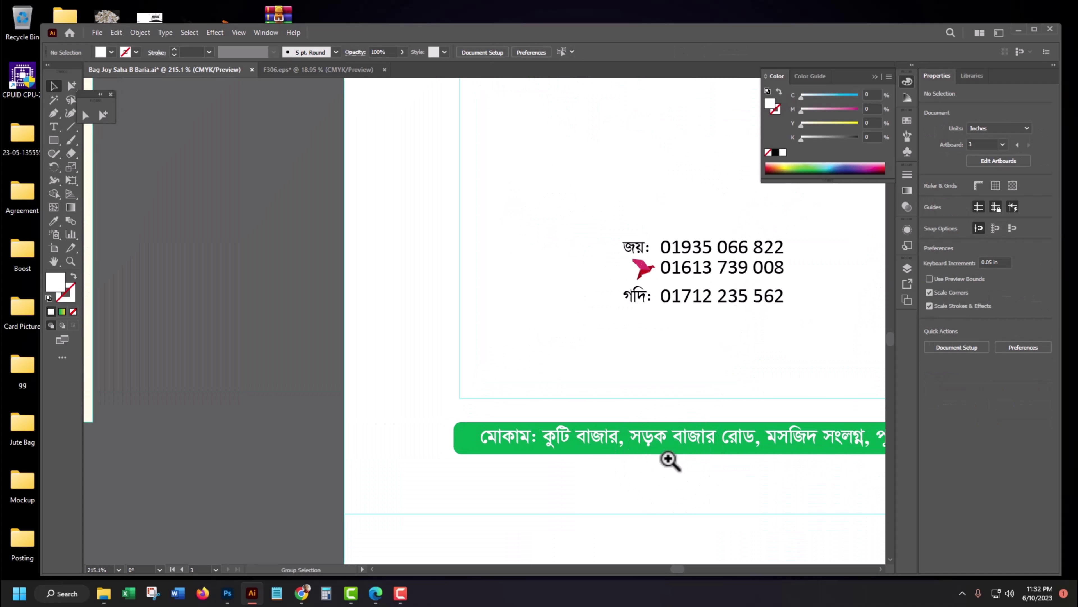
Pan across the whole green address bar, briefly entering and leaving its isolation mode.
key(ctrl+minus)
drag(728, 474, 546, 488)
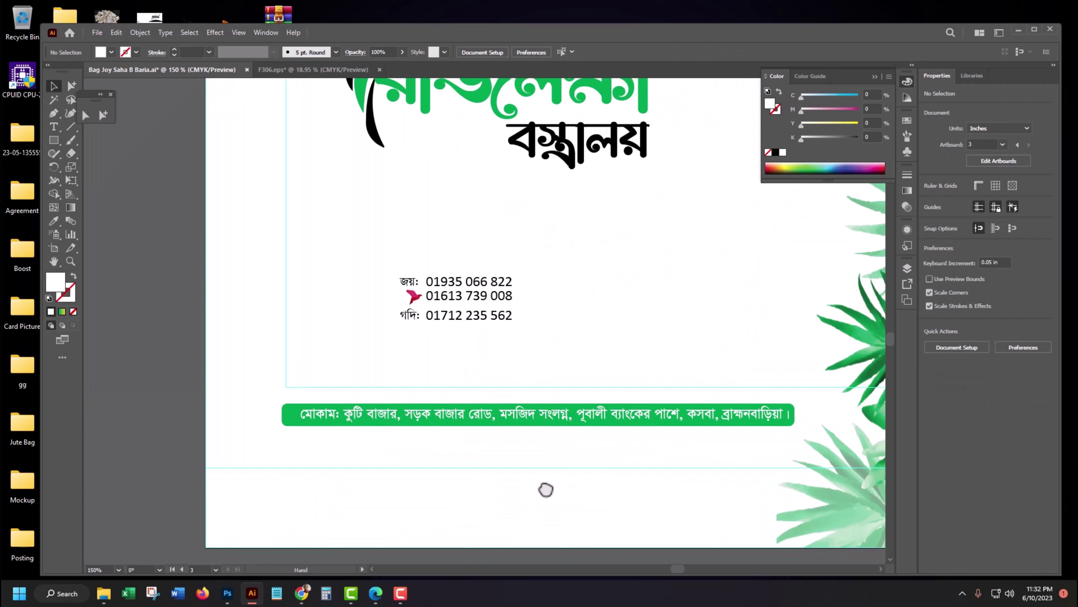
double_click(343, 420)
double_click(159, 352)
click(104, 116)
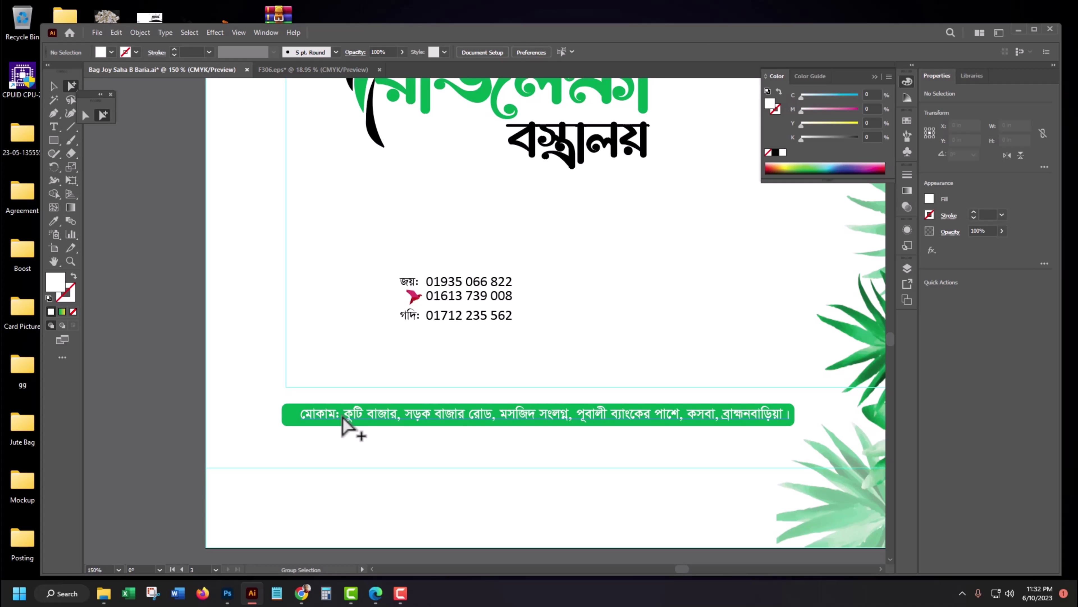
Break the address onto a second line after সংলগ্ন.
double_click(577, 419)
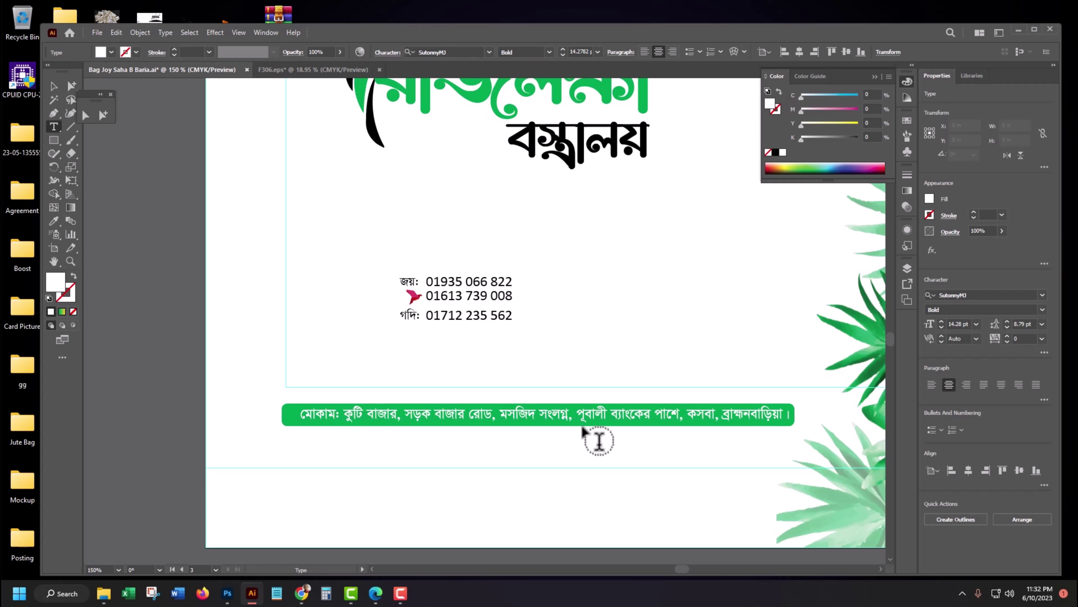
key(BackSpace)
key(BackSpace)
key(Return)
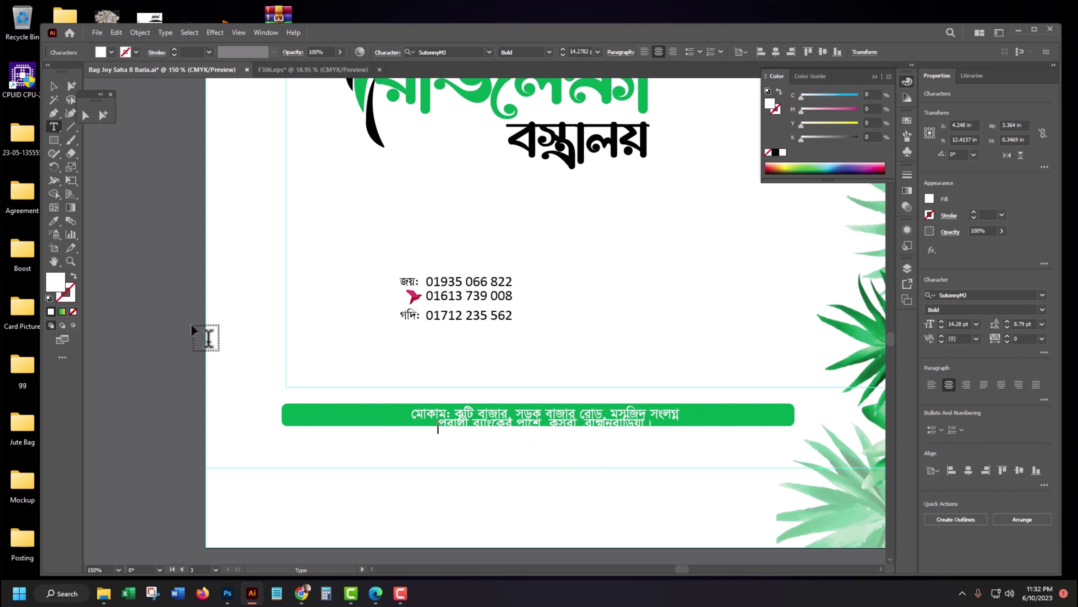
Left-align the address and set its font size and leading to 14 pt.
click(54, 89)
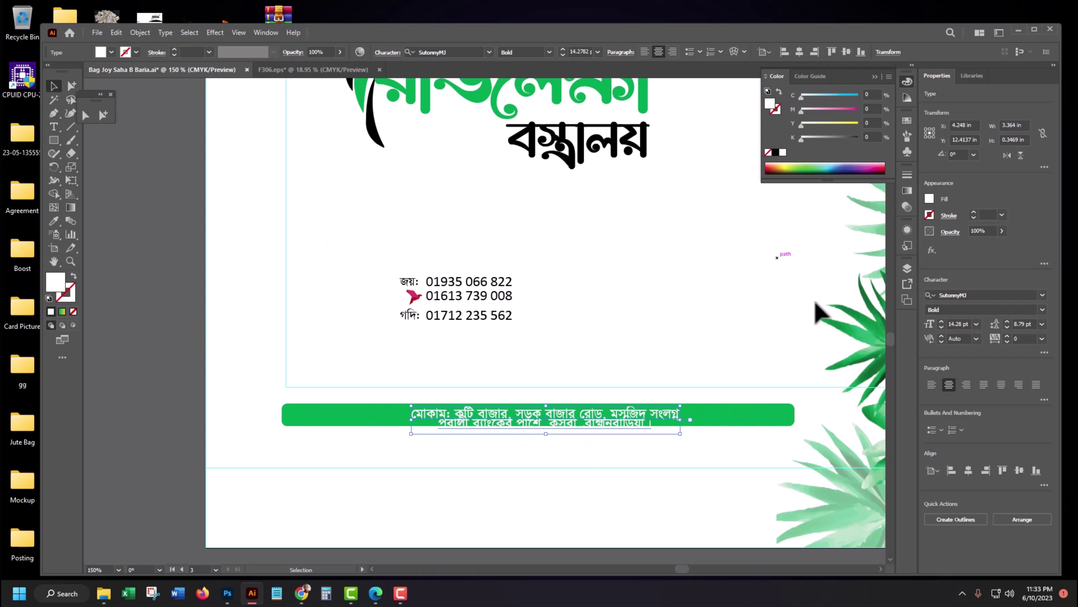
click(929, 389)
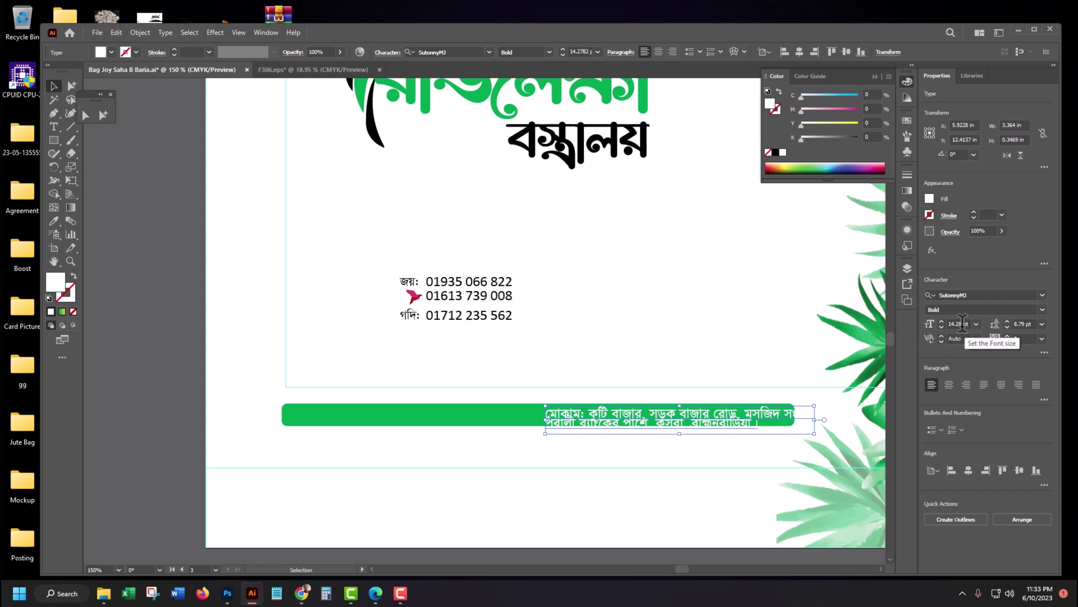
text(4)
key(Tab)
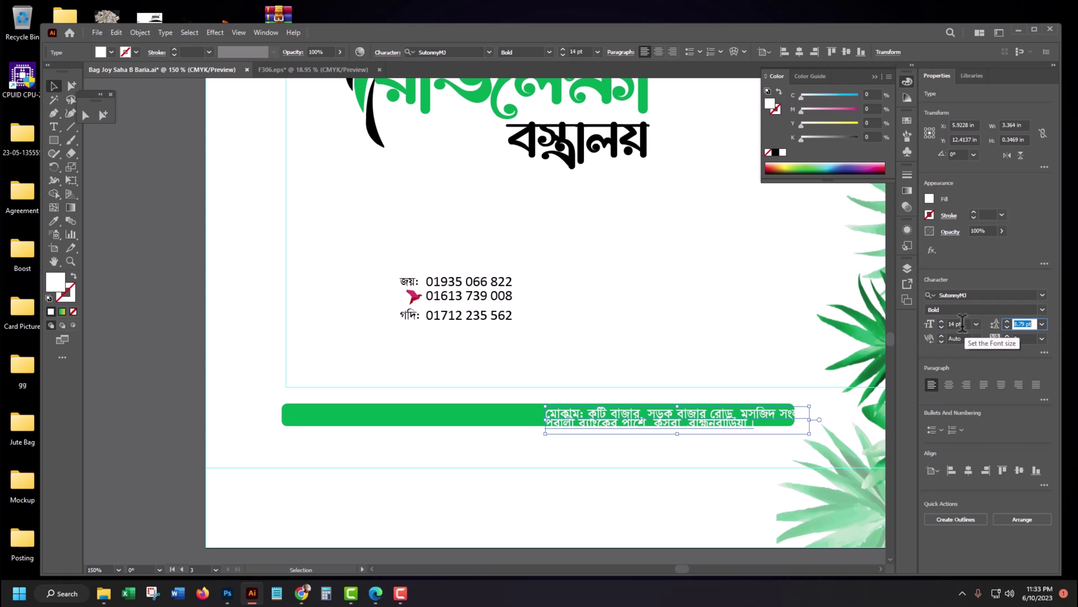
text(4)
key(Return)
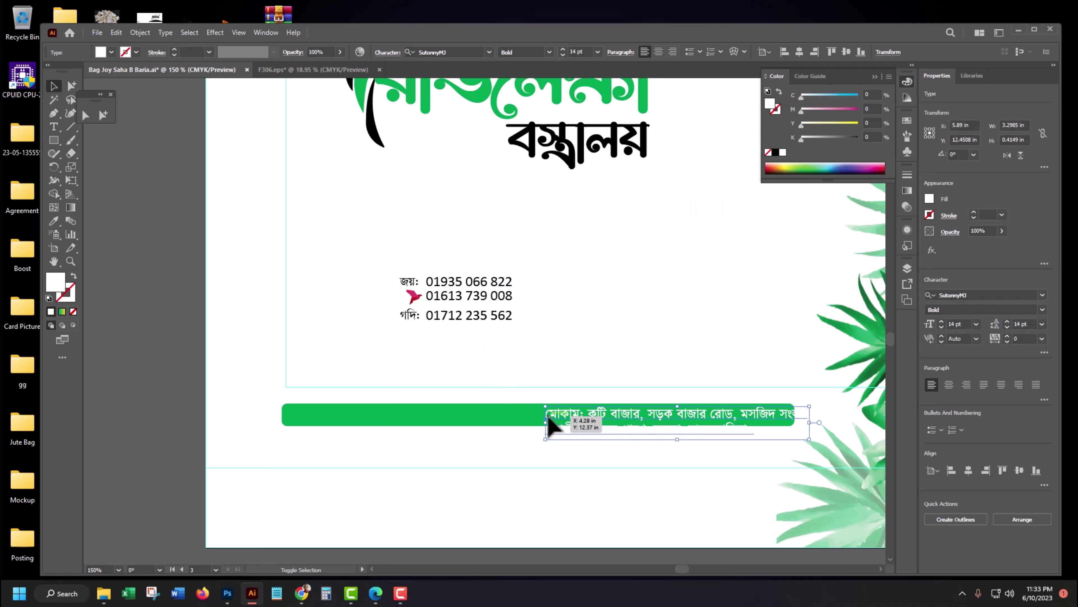
Widen the address text frame and ungroup it from the green bar.
drag(548, 422, 365, 423)
click(335, 422)
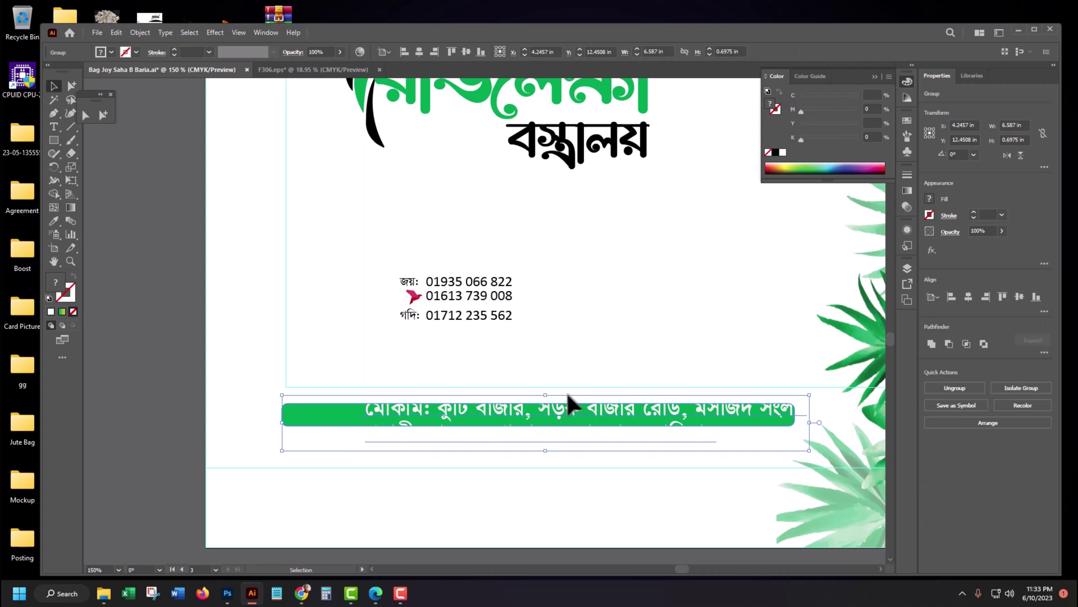
click(299, 385)
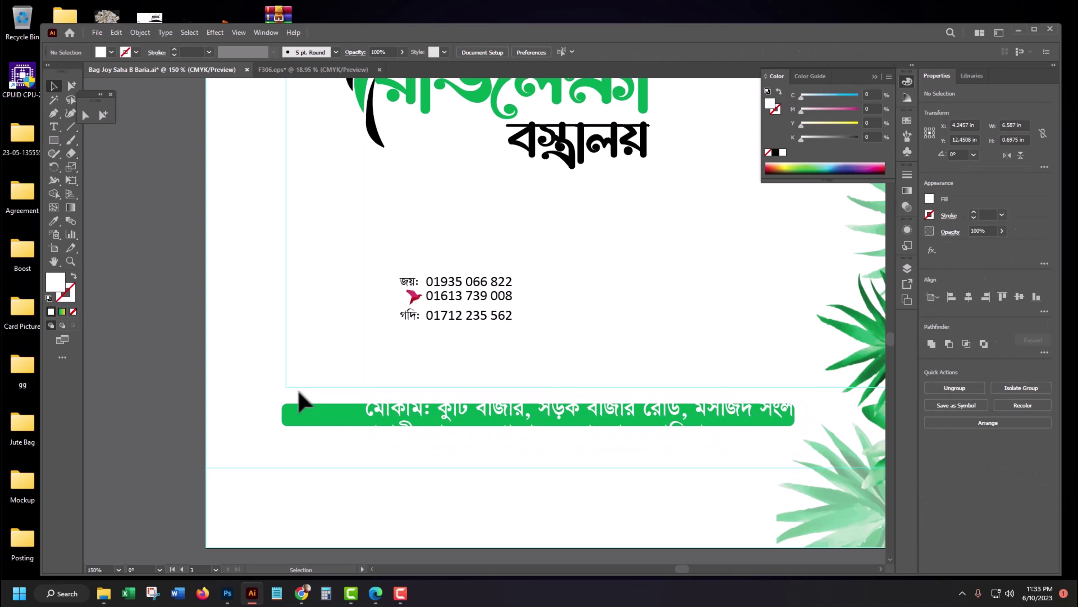
right_click(298, 425)
click(345, 311)
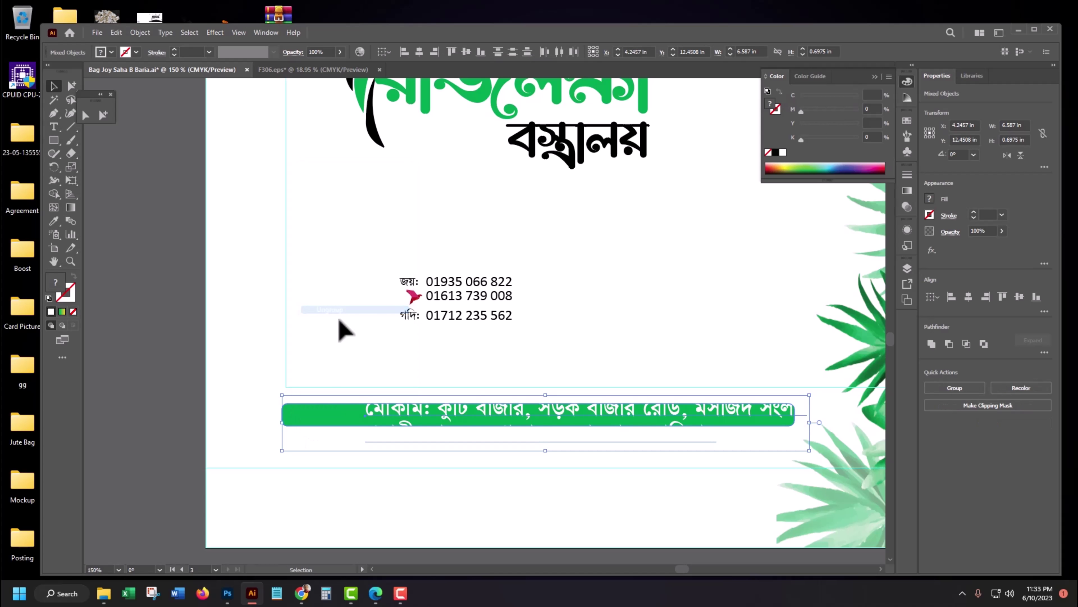
click(317, 419)
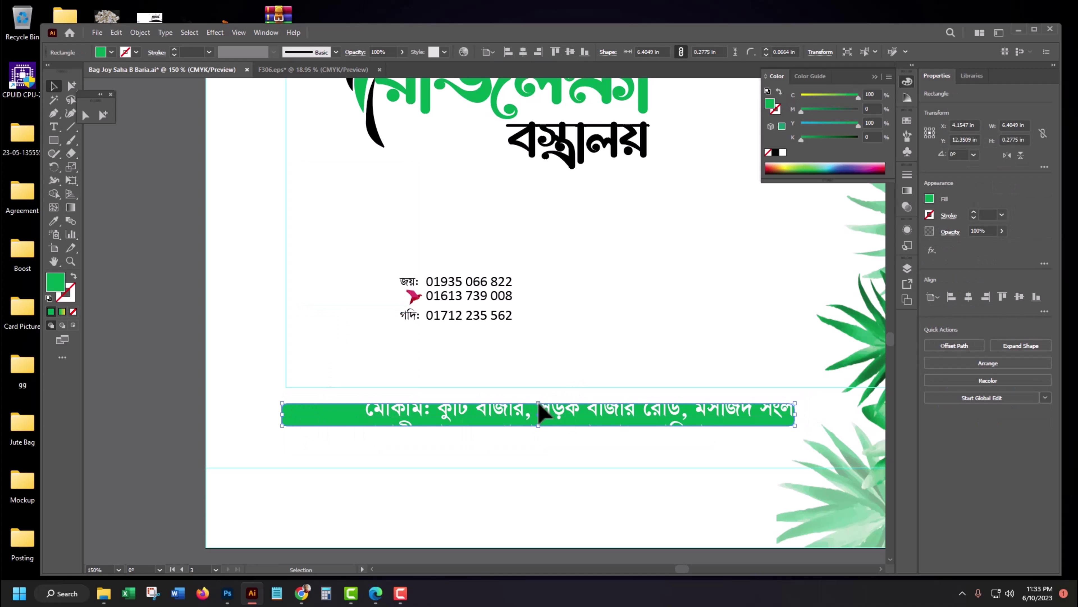
Stretch the green bar to about 1.05 in tall and centre the two-line address inside it.
drag(538, 403, 541, 383)
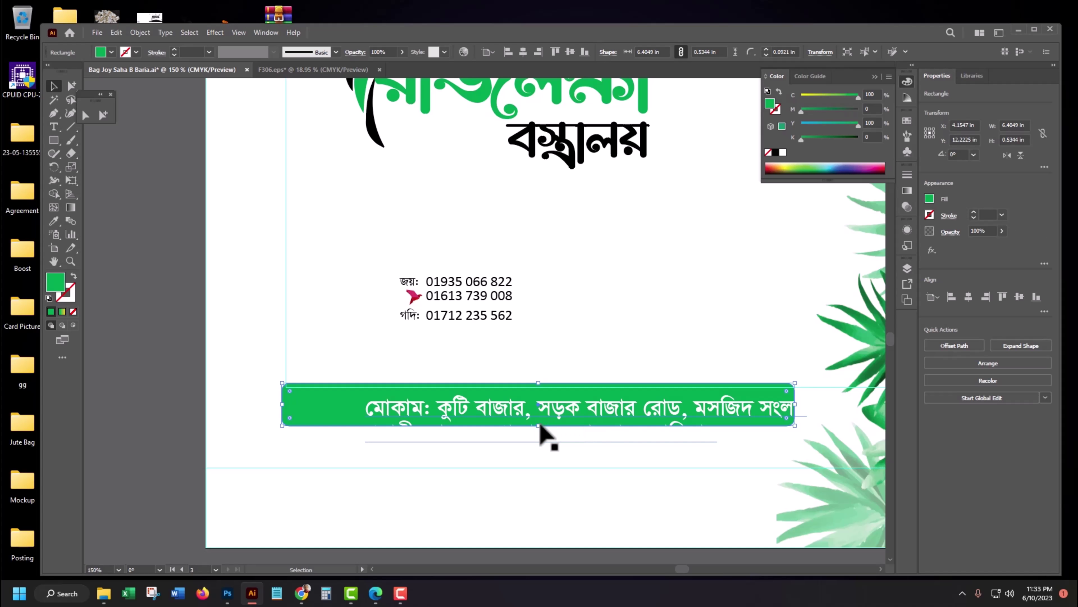
drag(539, 425, 538, 467)
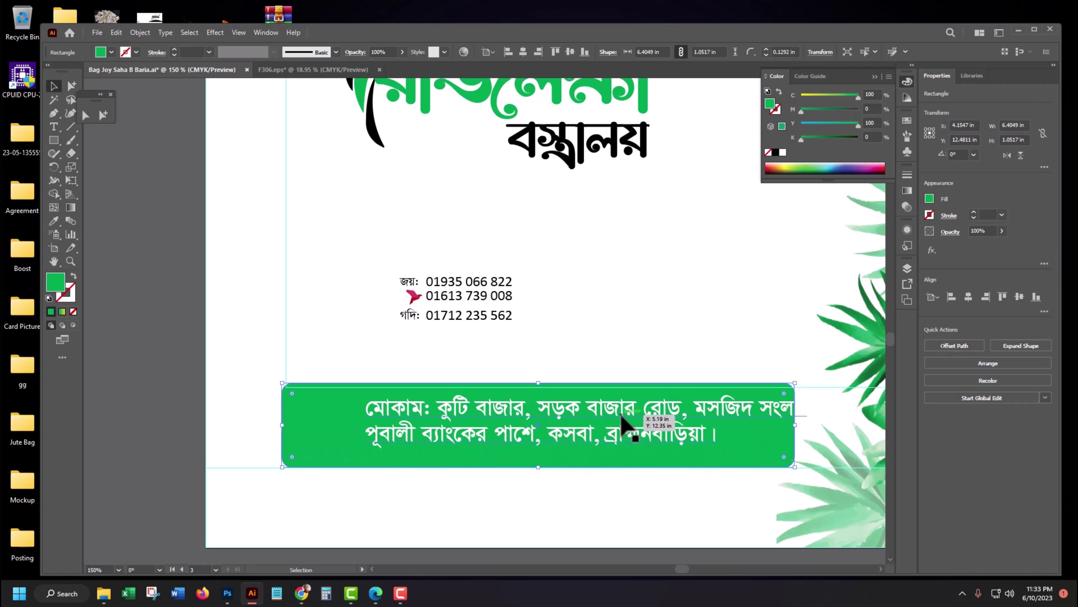
drag(618, 418, 573, 418)
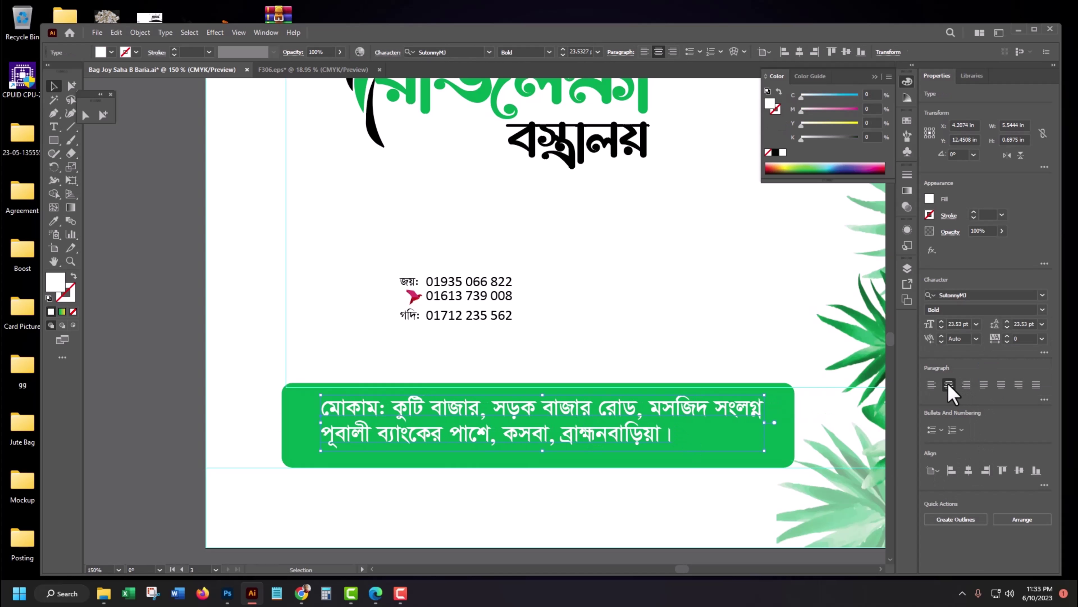
click(949, 384)
drag(382, 412, 603, 425)
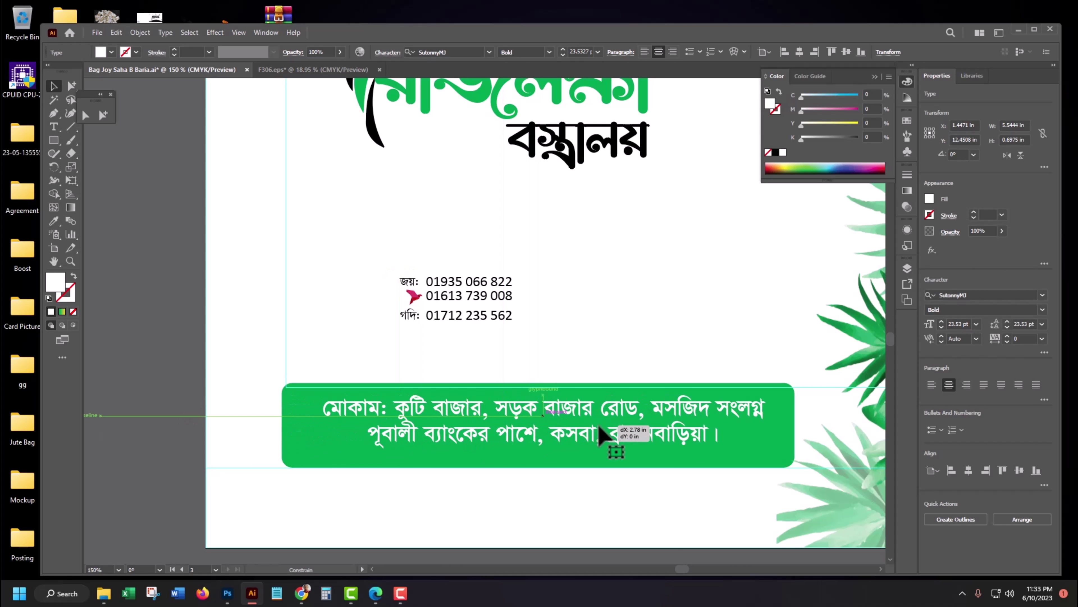
Move the phone-number group down and right toward the green bar.
click(441, 318)
click(562, 321)
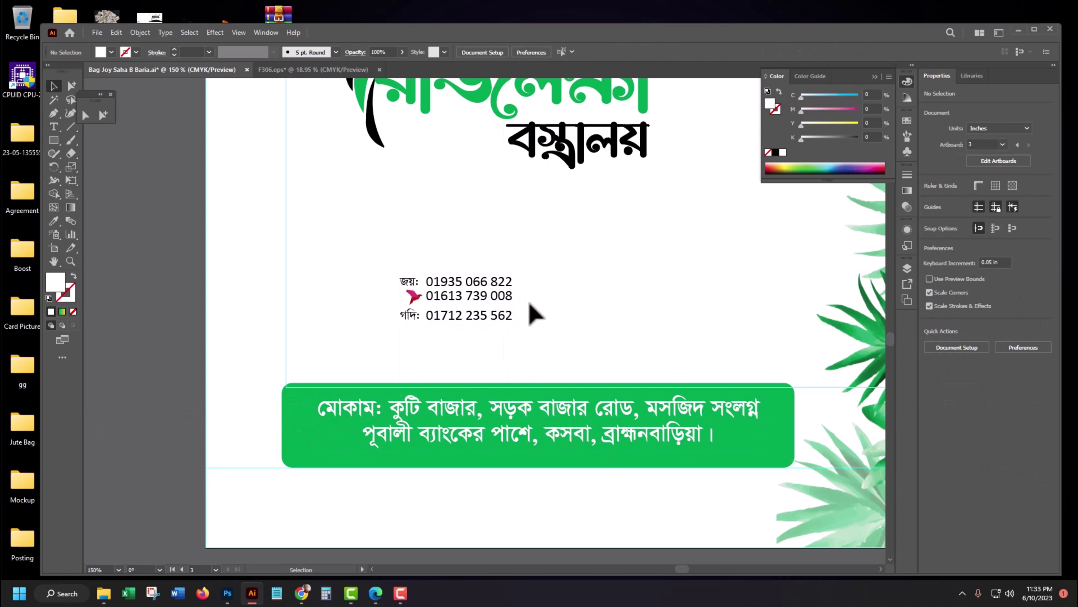
drag(481, 307, 548, 352)
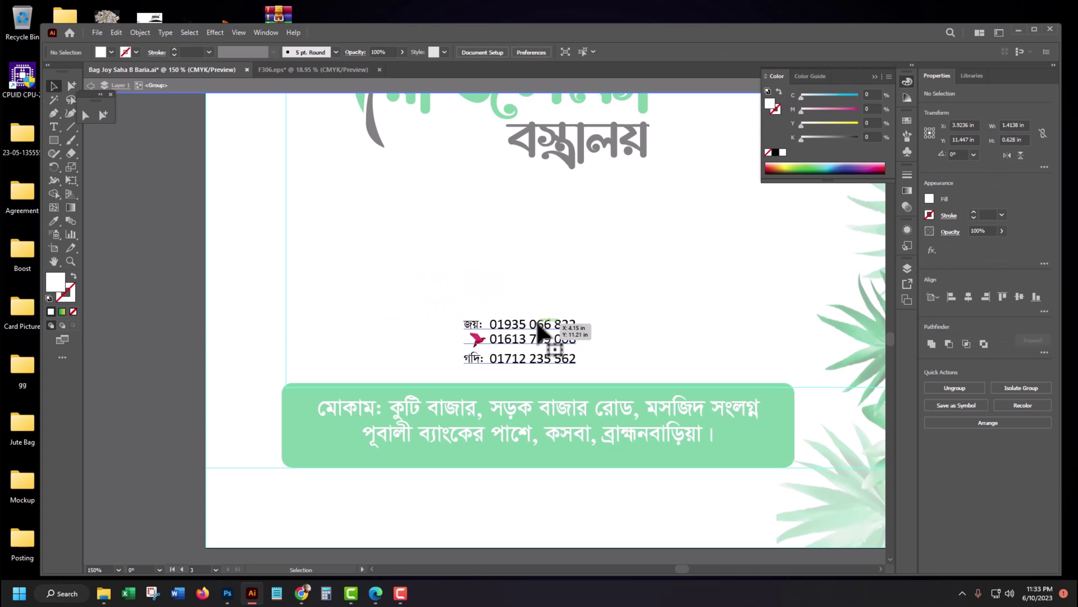
click(628, 326)
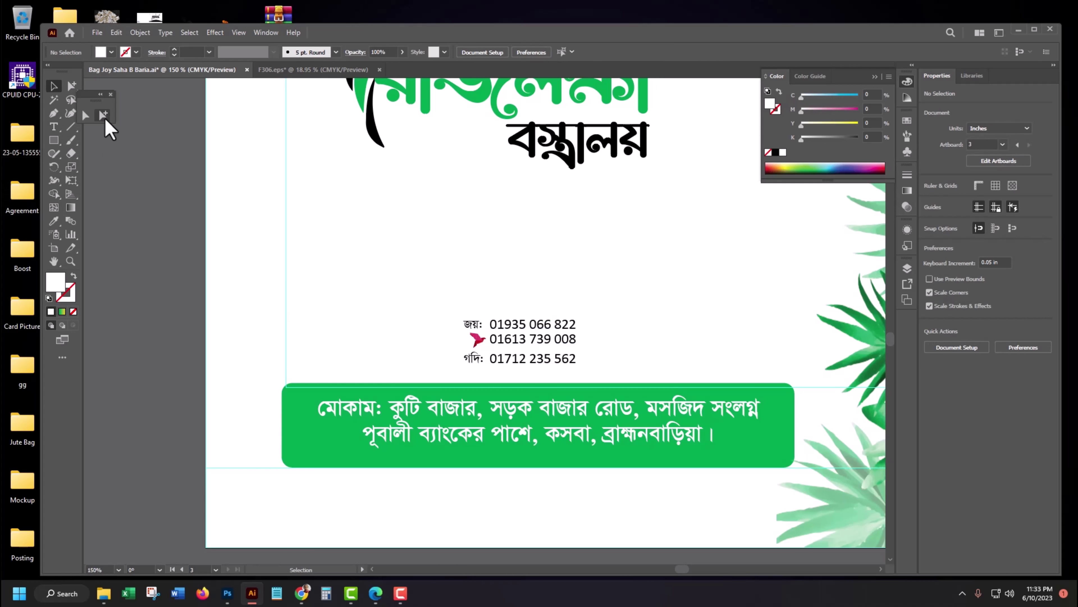
Delete the second phone line's label and number, leaving one number line with its icon.
click(103, 115)
double_click(512, 325)
text(,)
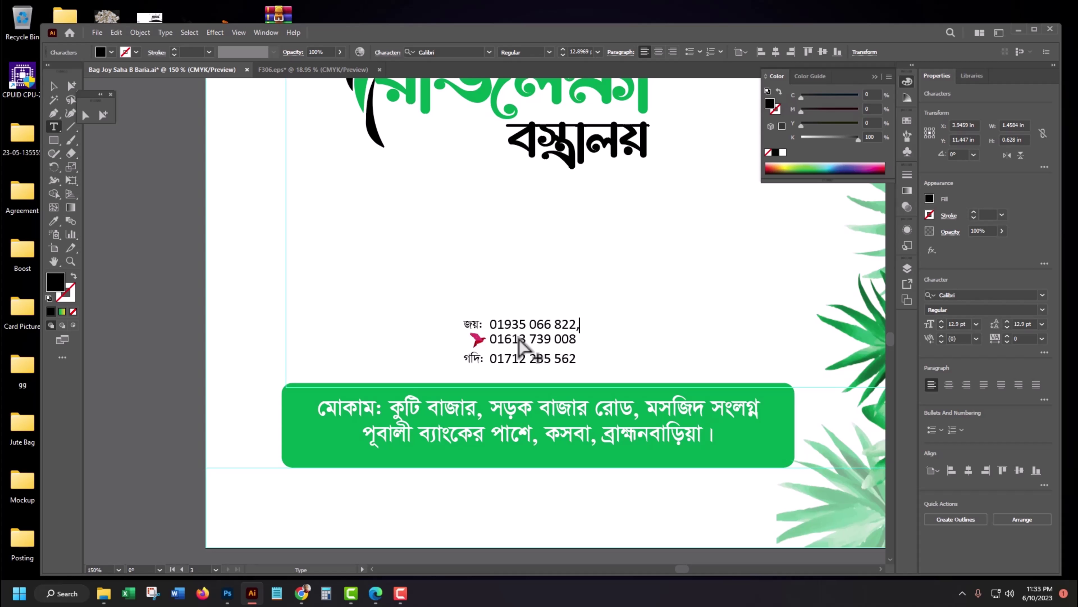
key(Delete)
key(Delete)
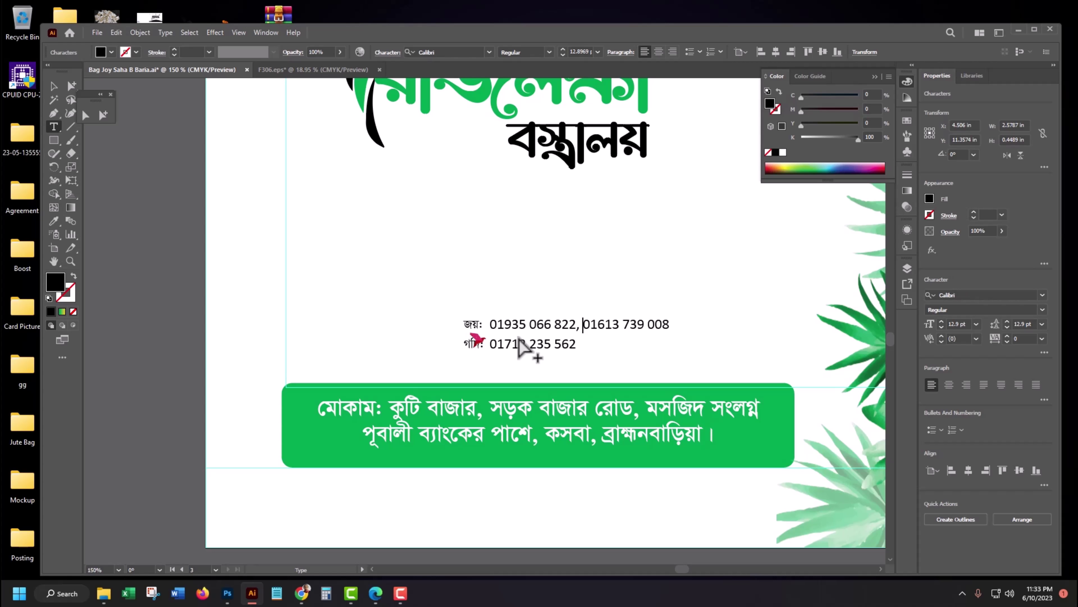
key(Delete)
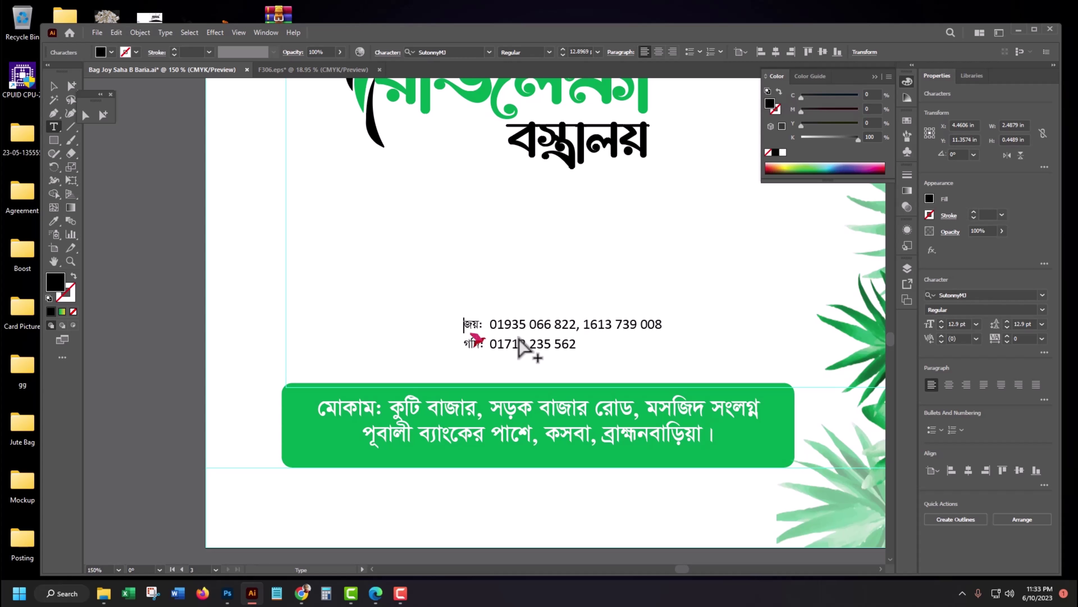
key(Delete)
key(Delete)
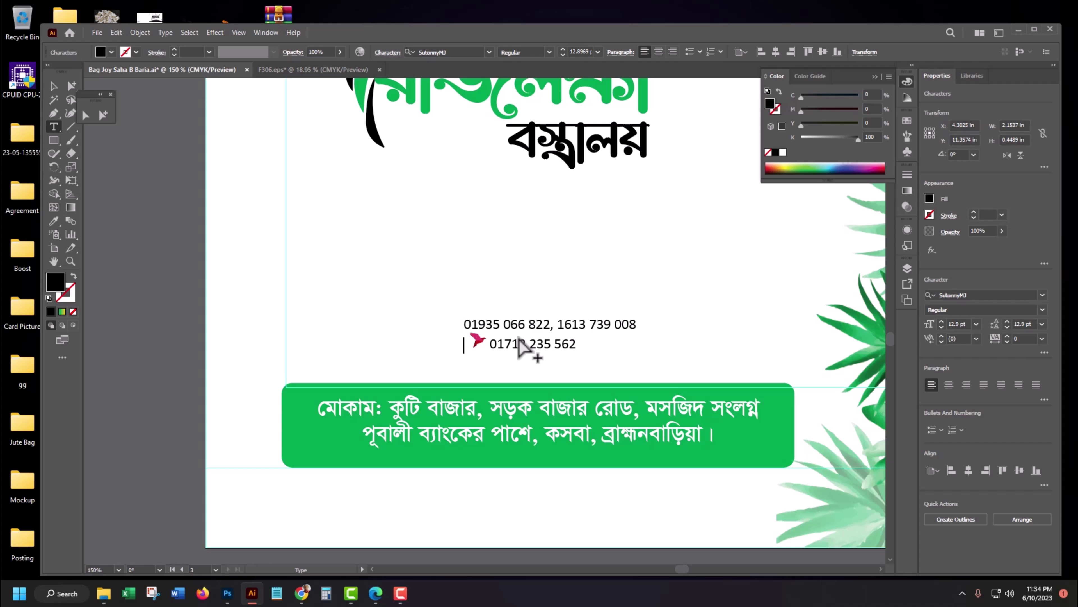
key(Delete)
key(shift+End)
key(Delete)
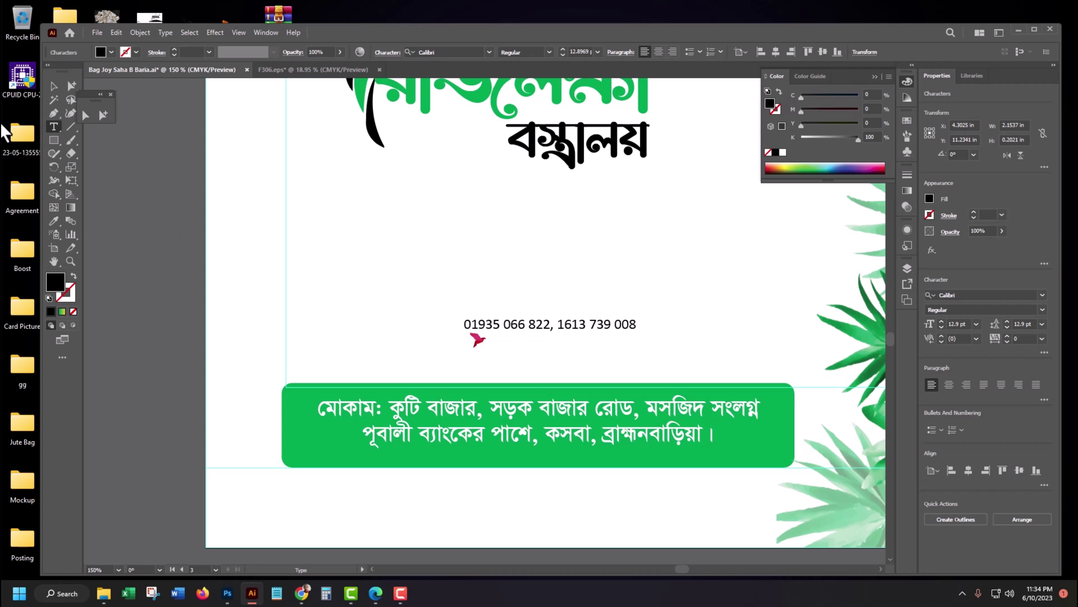
click(103, 115)
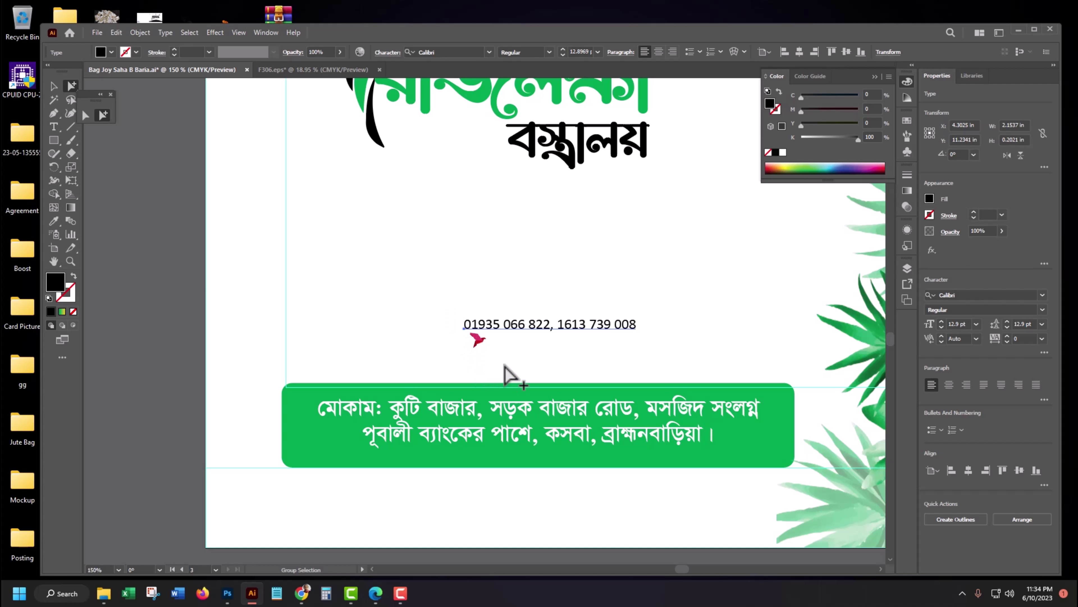
Scale the phone-number line up to about 26 pt and place it just above the green bar.
drag(507, 364, 461, 339)
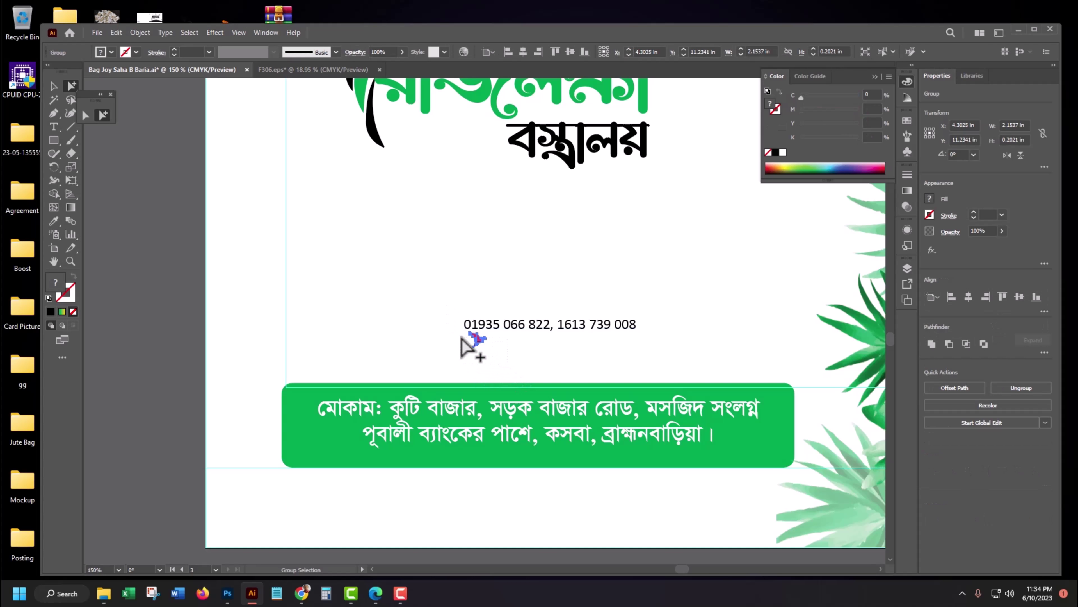
click(424, 357)
click(53, 86)
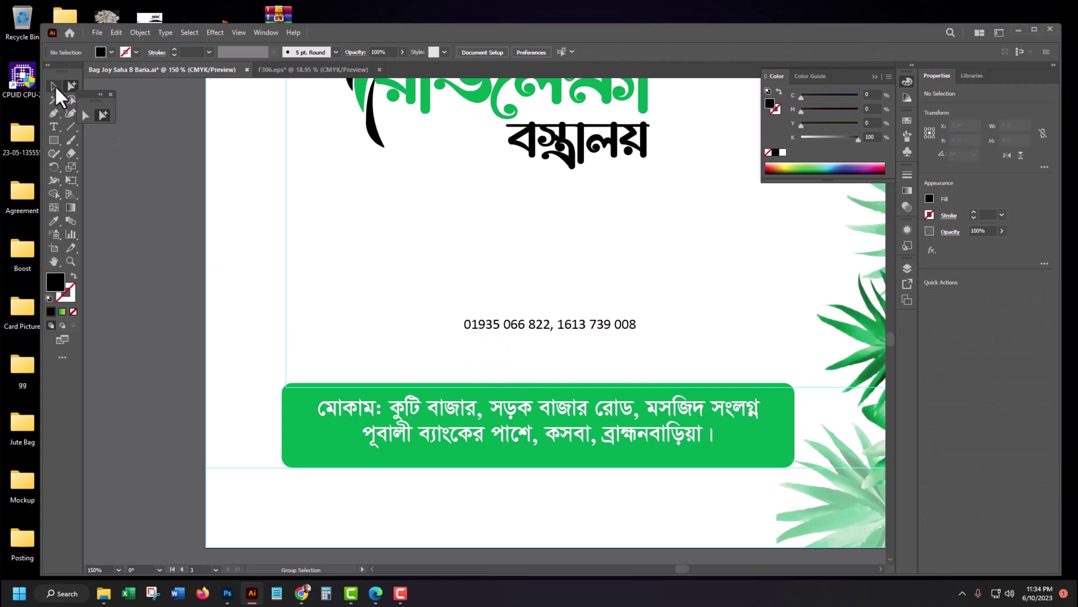
click(510, 331)
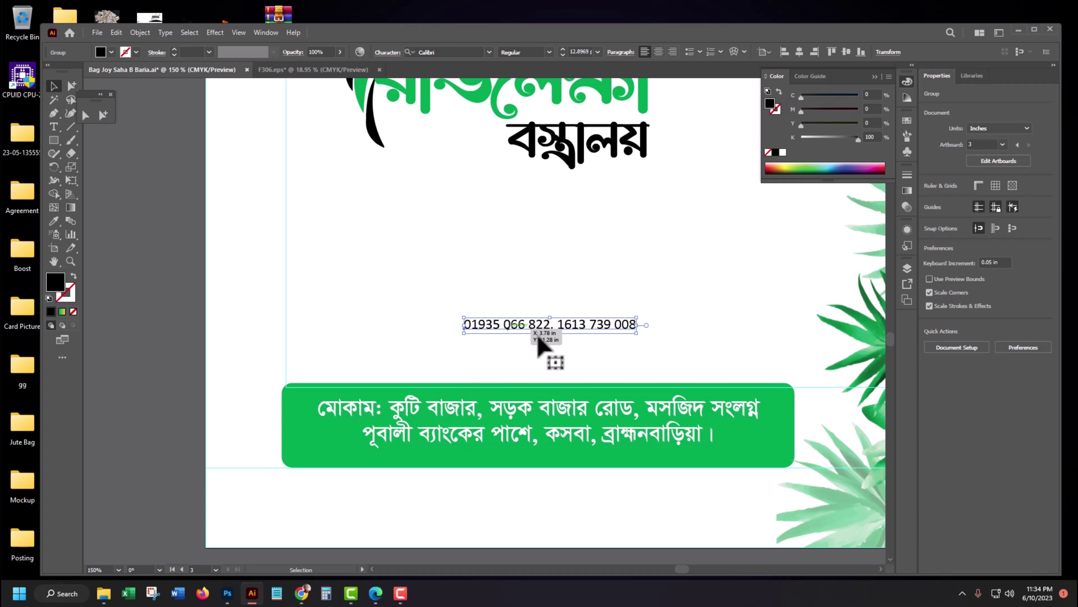
drag(549, 333, 518, 374)
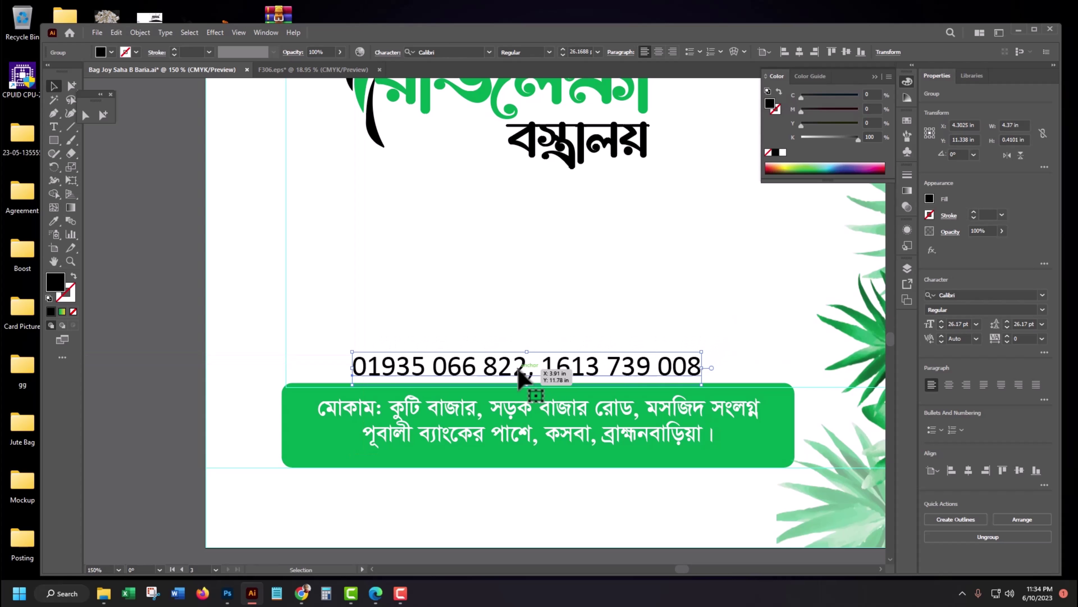
drag(518, 373, 522, 377)
click(565, 309)
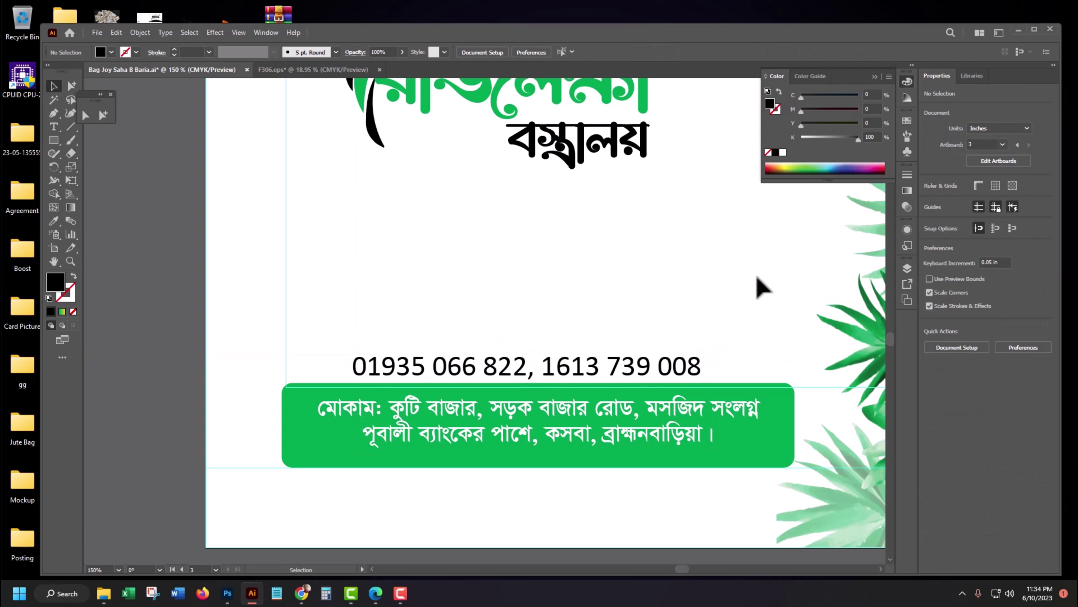
scroll(653, 301, down, 1)
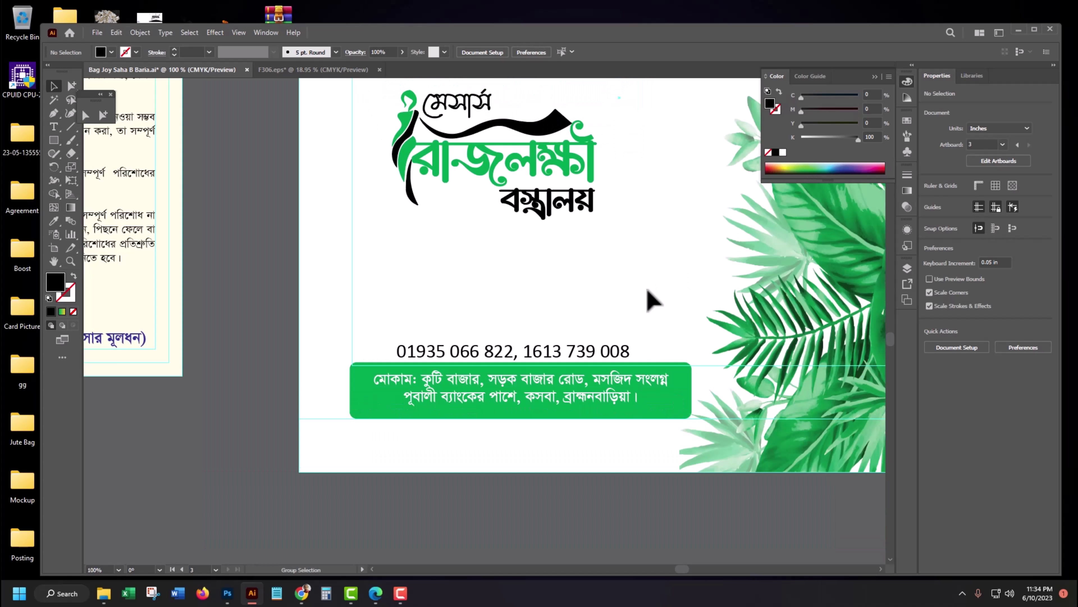
scroll(650, 301, down, 1)
scroll(360, 278, down, 1)
Pan and zoom across the artboards to bring the bag panel's logo into view.
drag(360, 278, 568, 337)
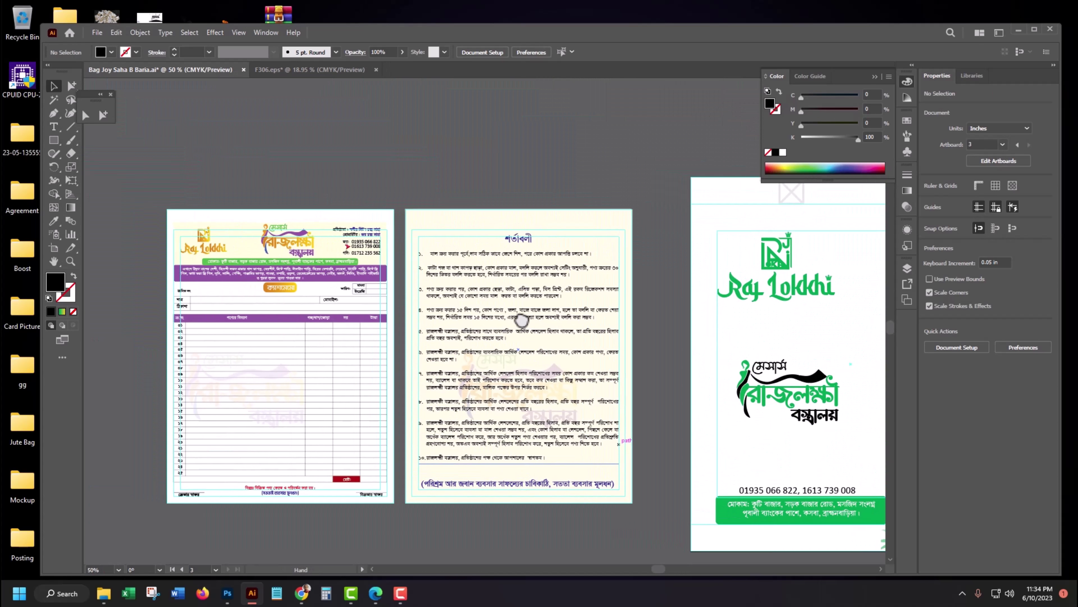
drag(167, 226, 328, 303)
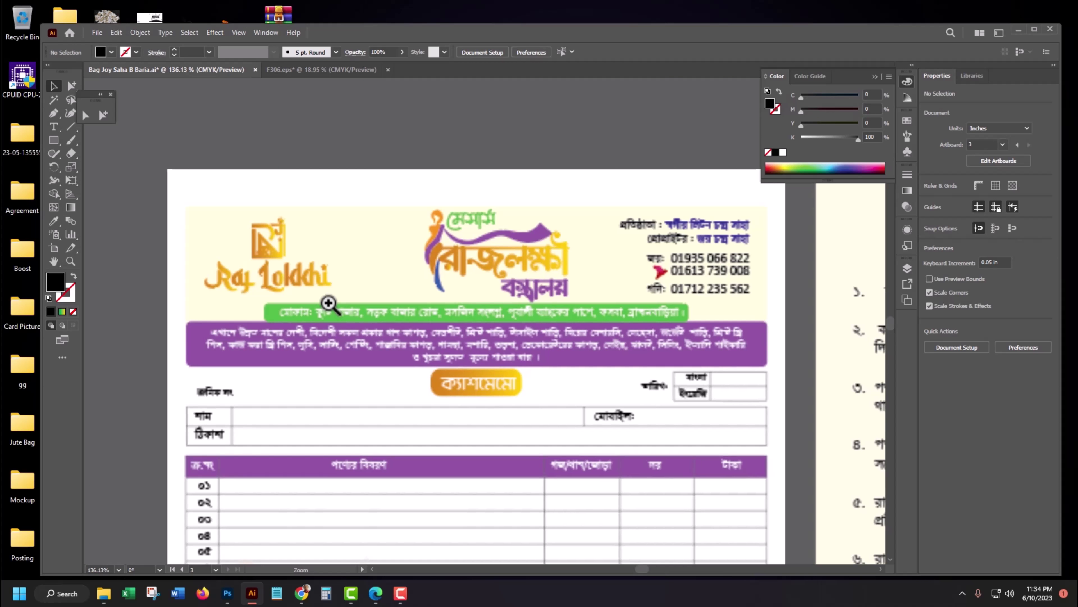
scroll(613, 277, up, 3)
drag(614, 277, 307, 252)
scroll(307, 252, right, 5)
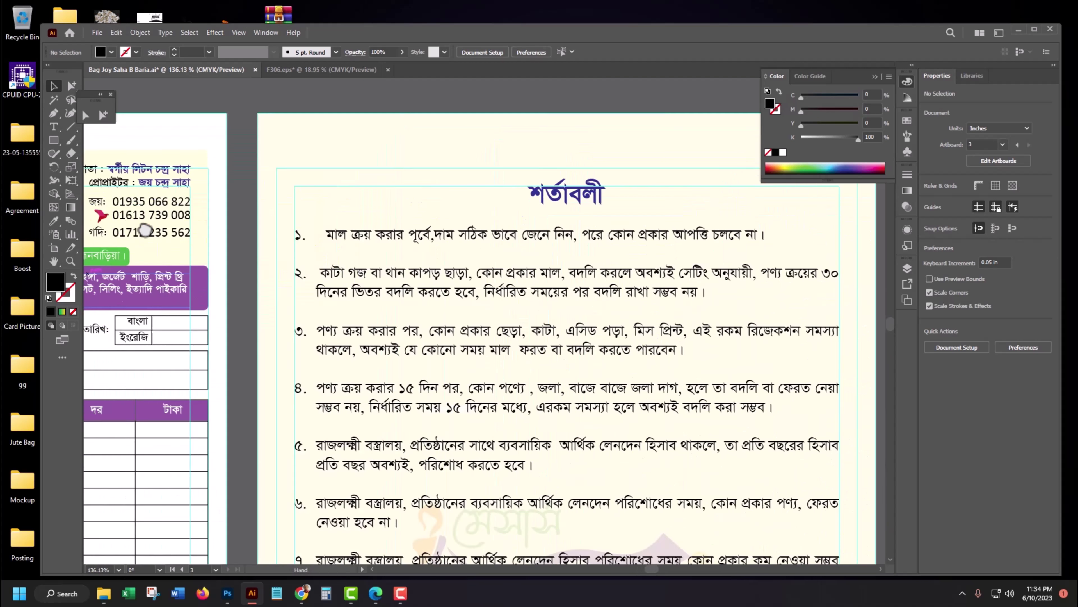
scroll(349, 200, right, 3)
scroll(414, 332, right, 5)
drag(414, 332, 378, 134)
drag(513, 284, 421, 89)
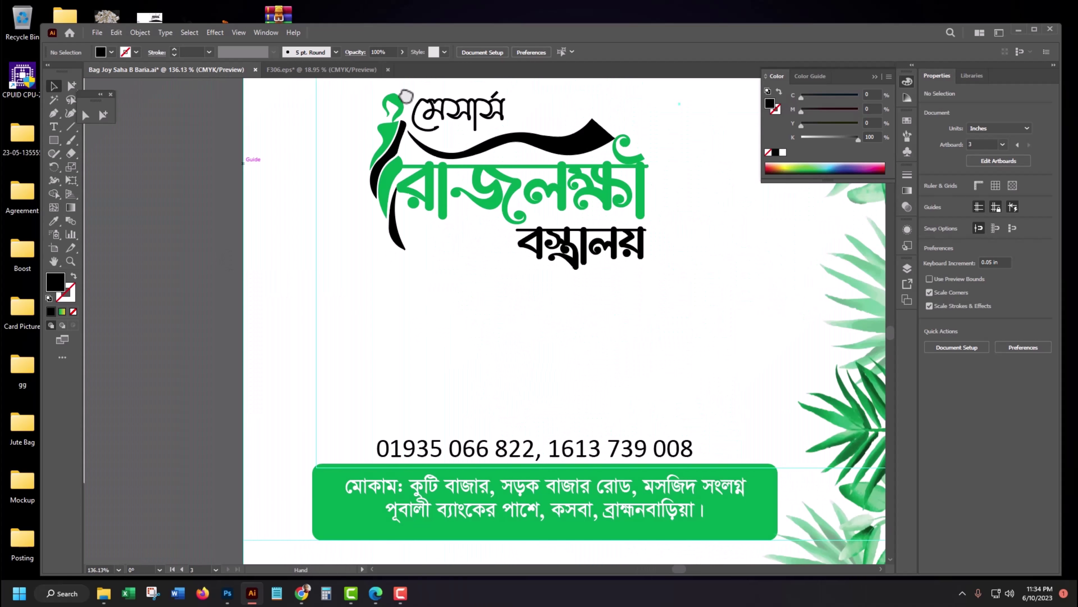
Enlarge the shop-name logo, move it down about 1.24 in above the phone numbers, and hide guides.
drag(532, 149, 535, 149)
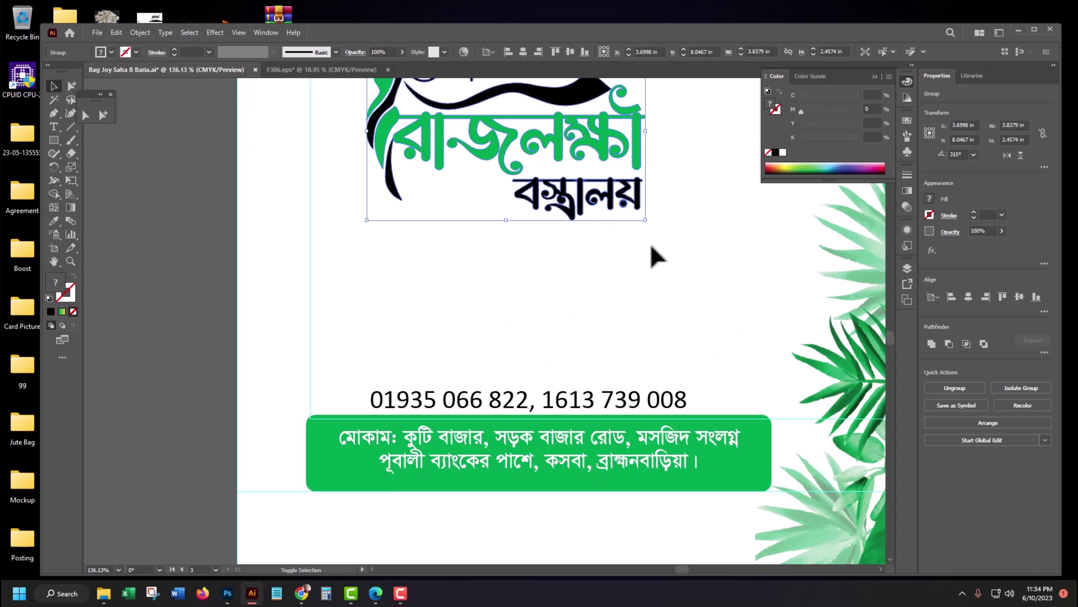
drag(646, 221, 717, 292)
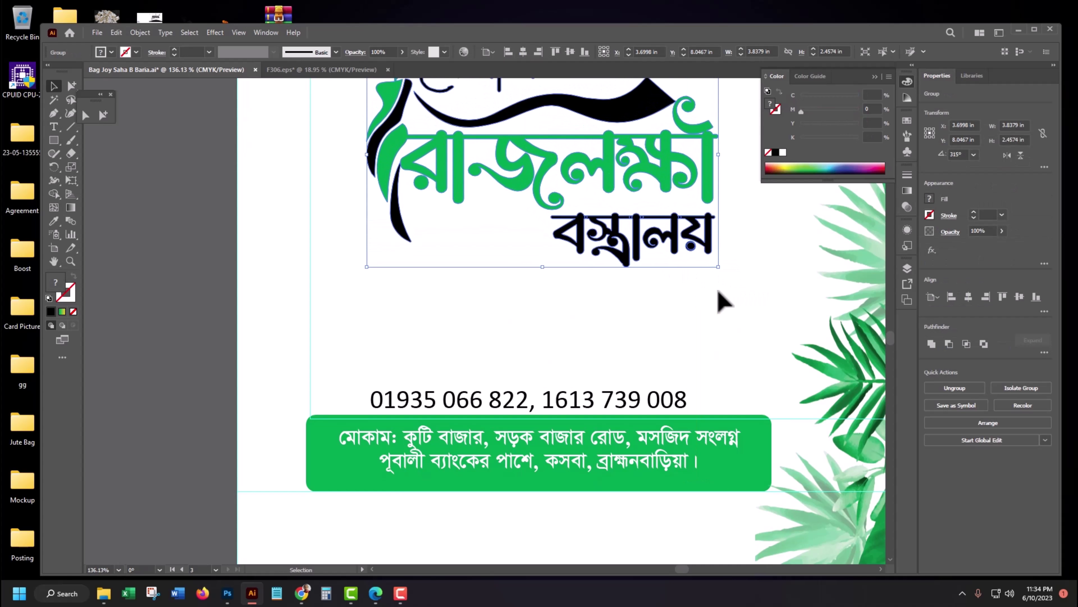
key(ctrl+minus)
key(ctrl+minus)
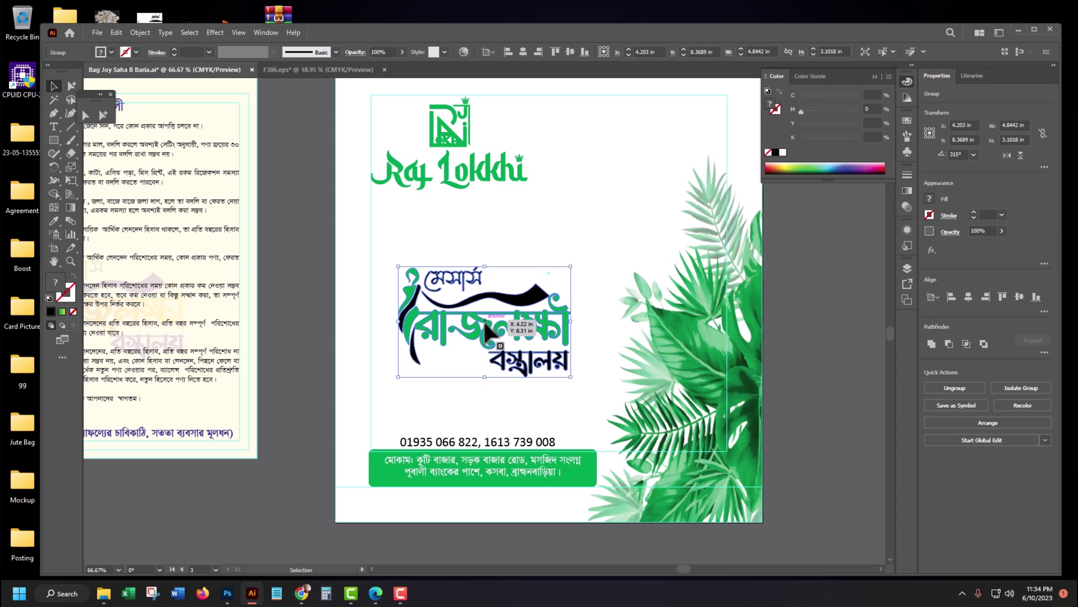
drag(501, 329, 501, 374)
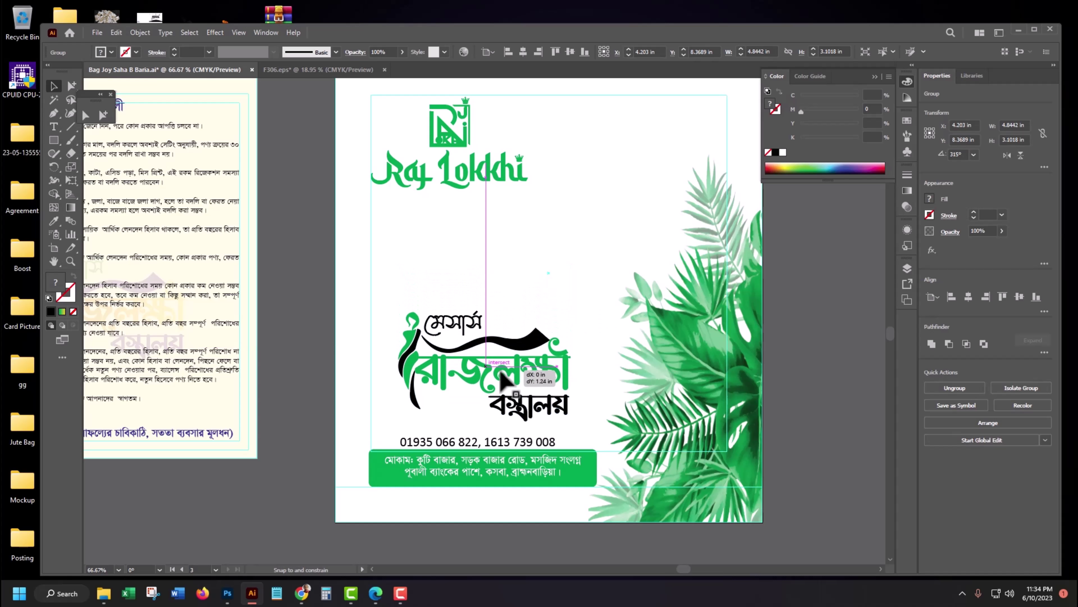
click(539, 242)
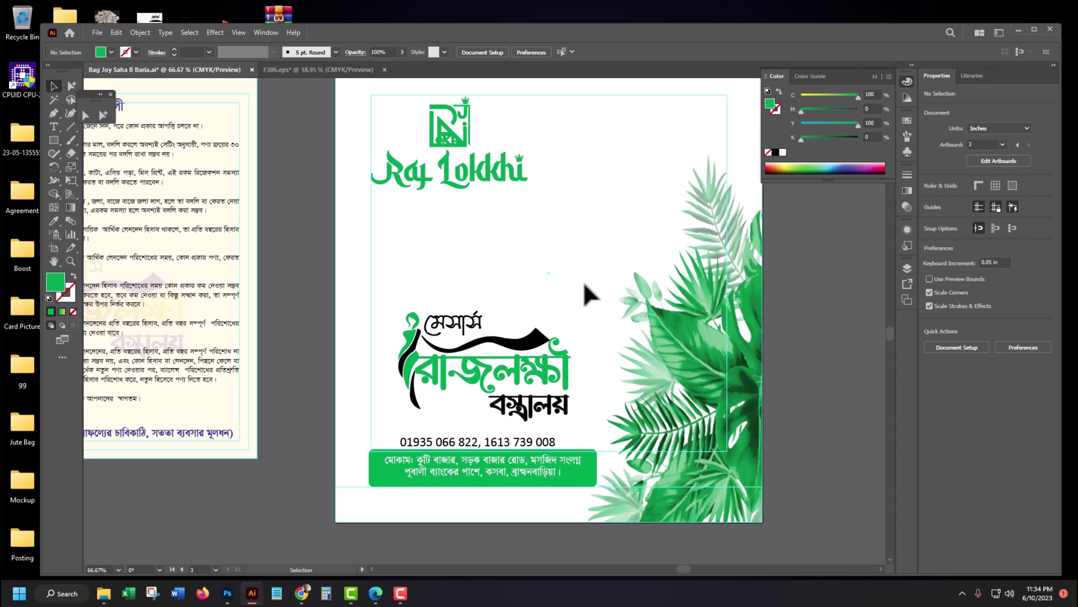
key(ctrl+semicolon)
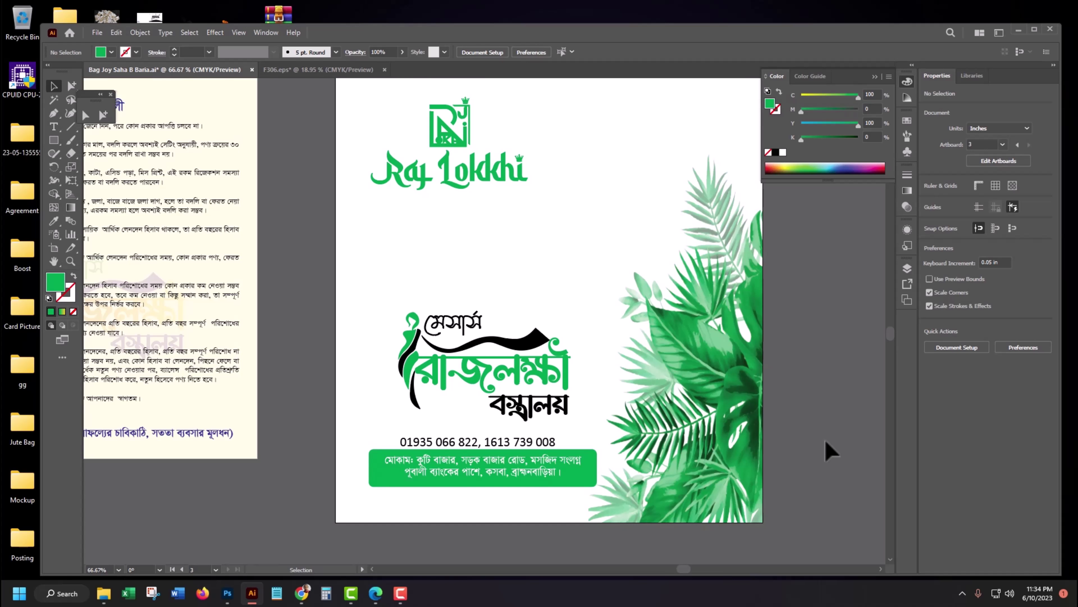
key(ctrl+minus)
key(ctrl+minus)
key(ctrl+minus)
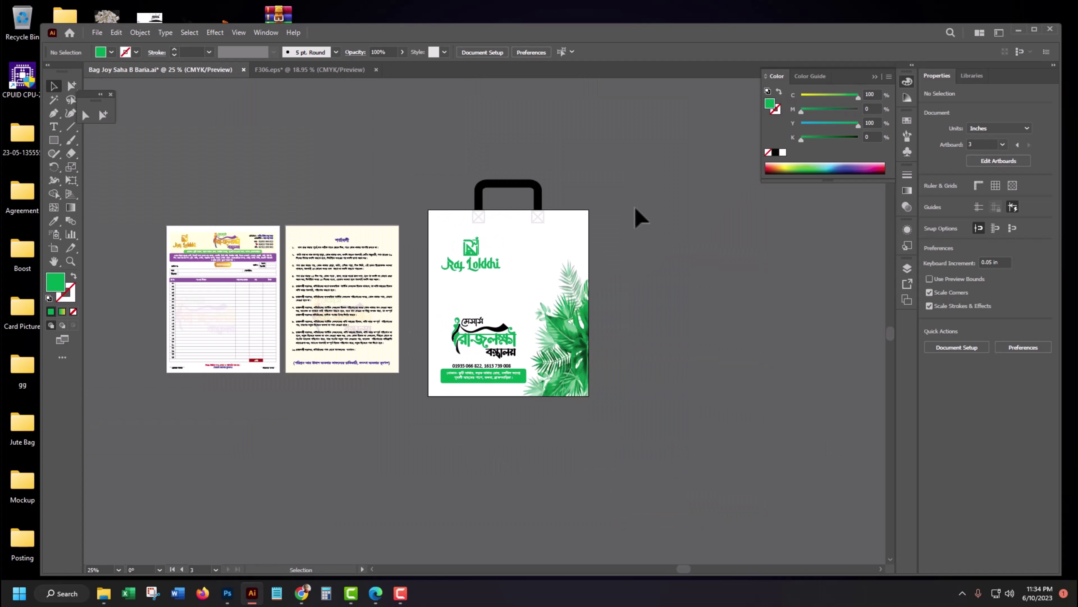
Unlock the guides and turn the bag's outline guide back into a normal rectangle.
drag(421, 404, 500, 453)
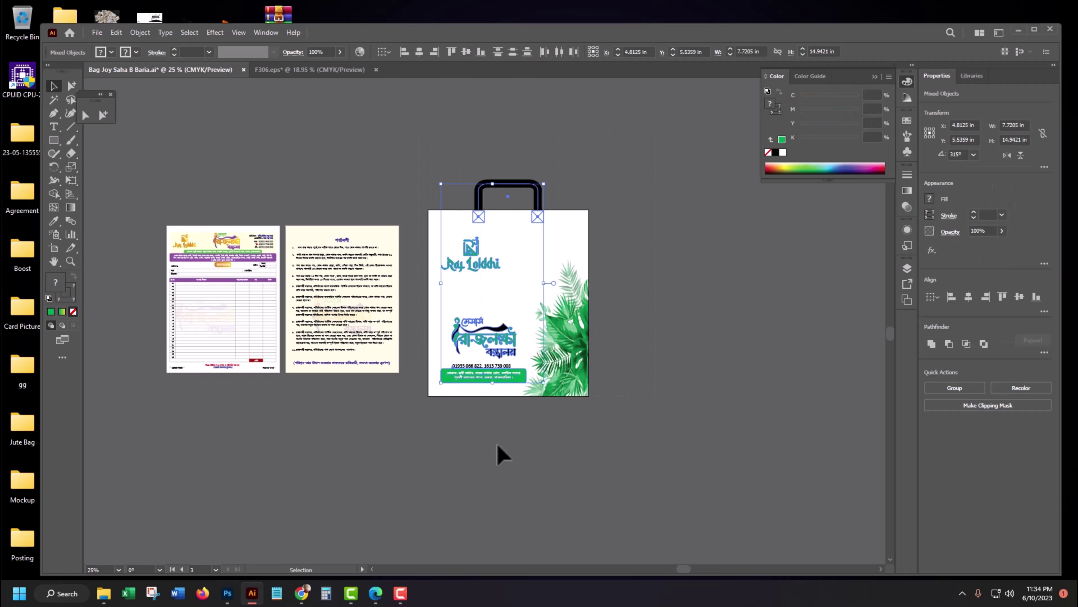
click(434, 239)
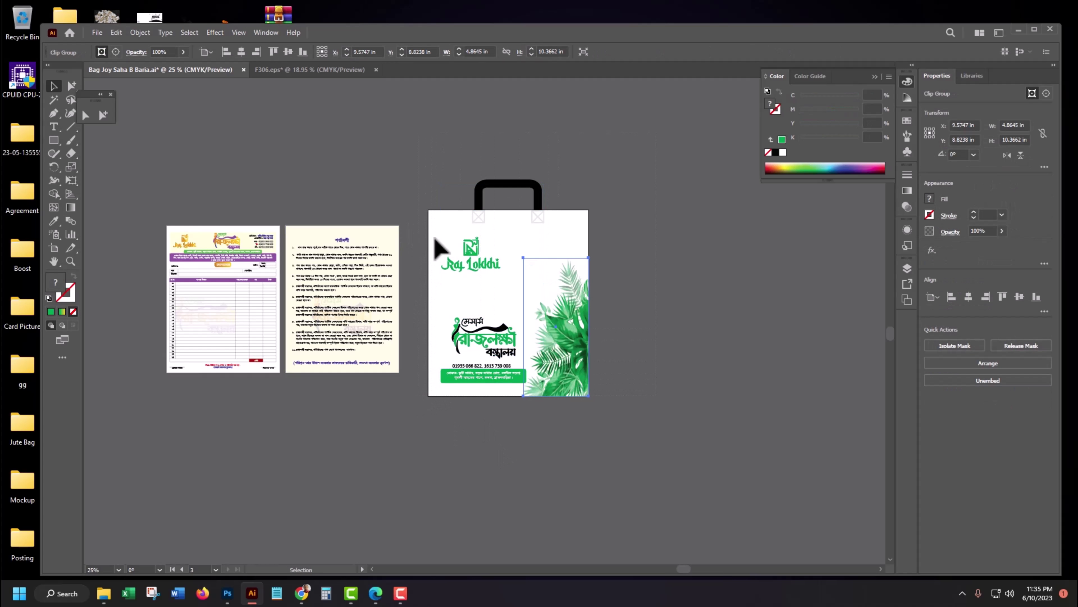
click(678, 461)
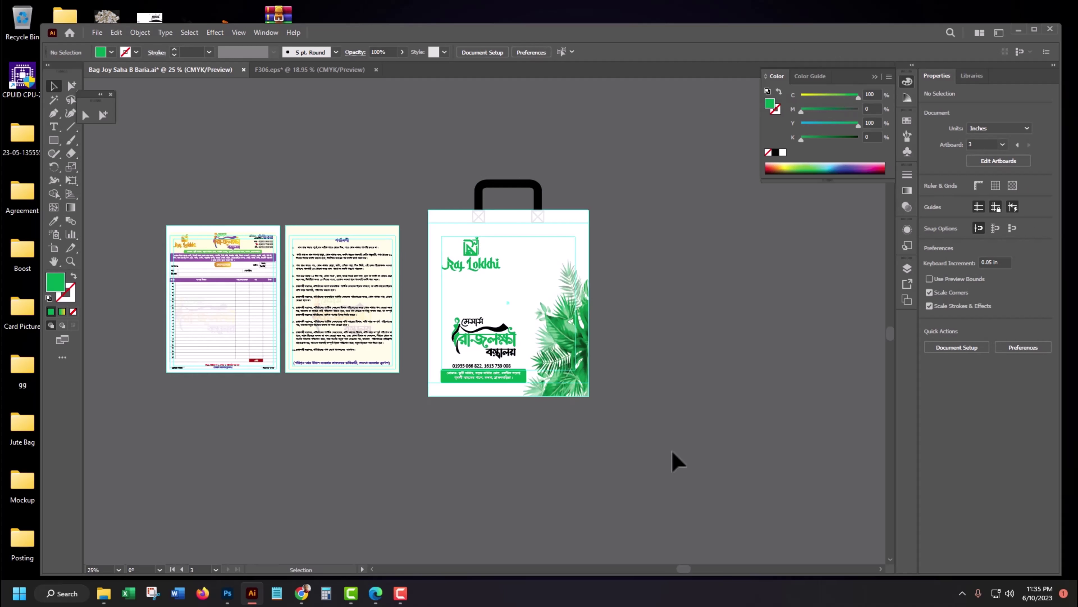
right_click(440, 203)
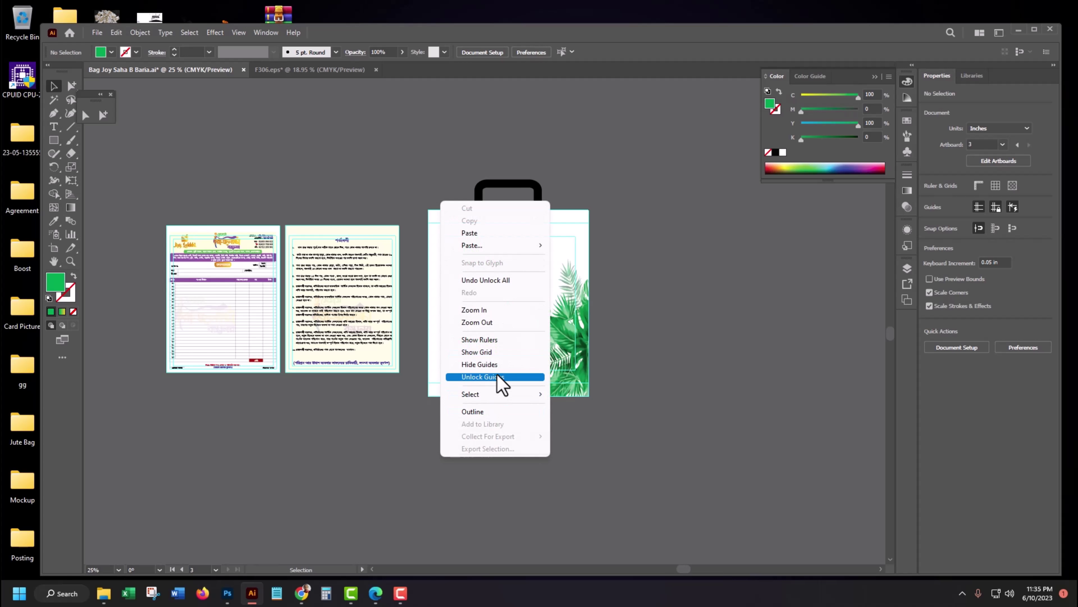
click(497, 374)
click(446, 218)
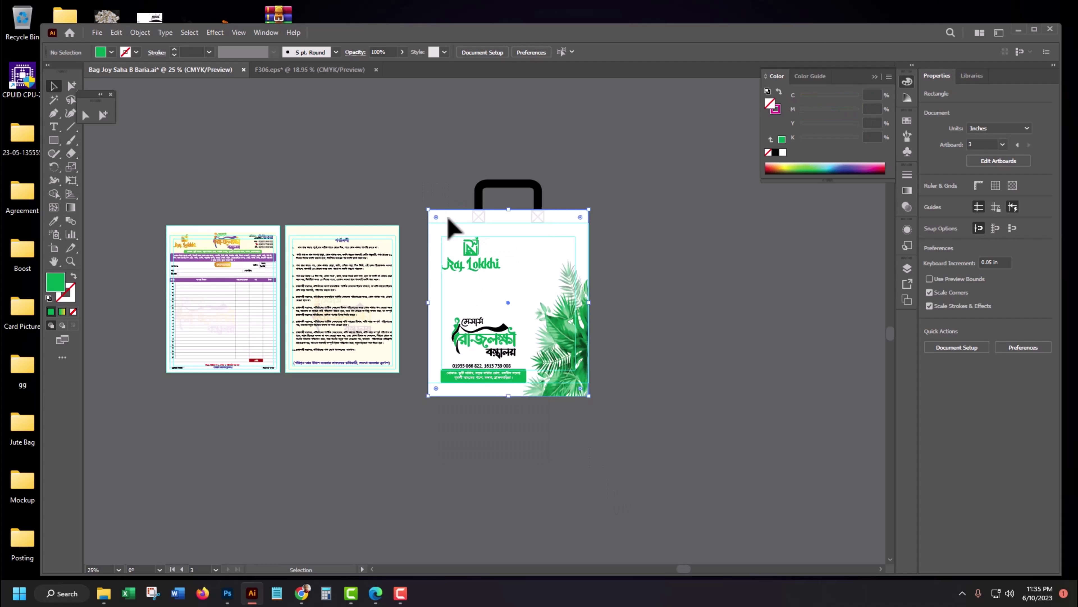
right_click(448, 216)
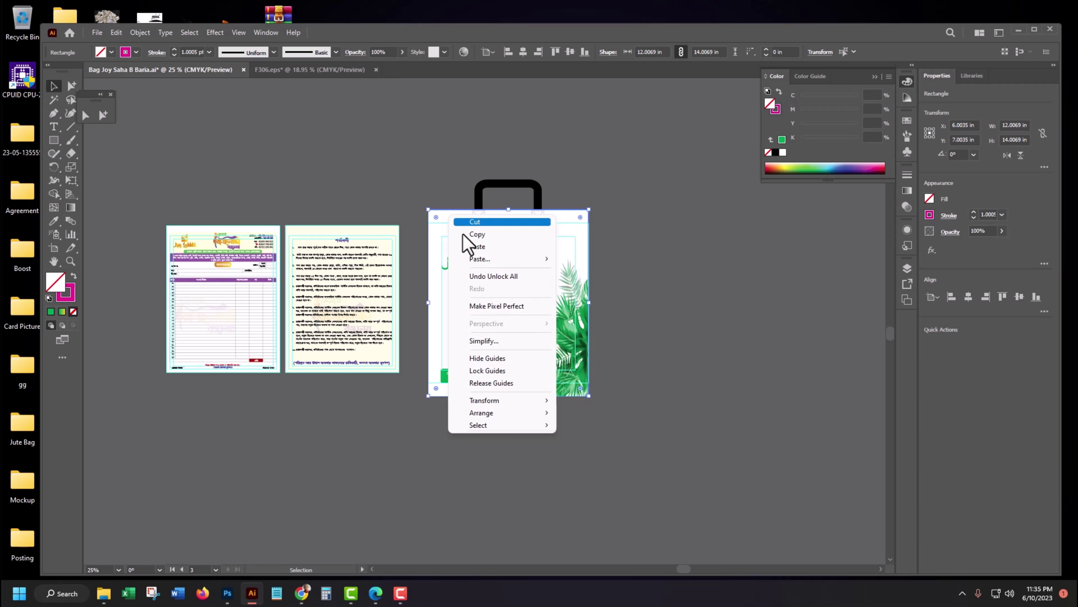
click(488, 383)
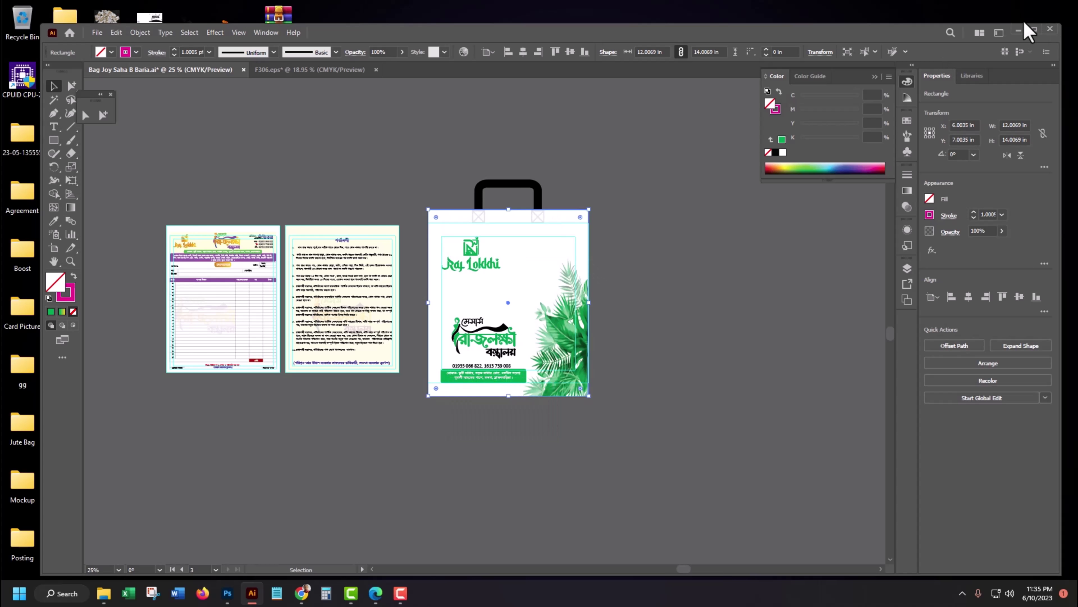
Give the bag outline rectangle a black K100 stroke.
click(68, 297)
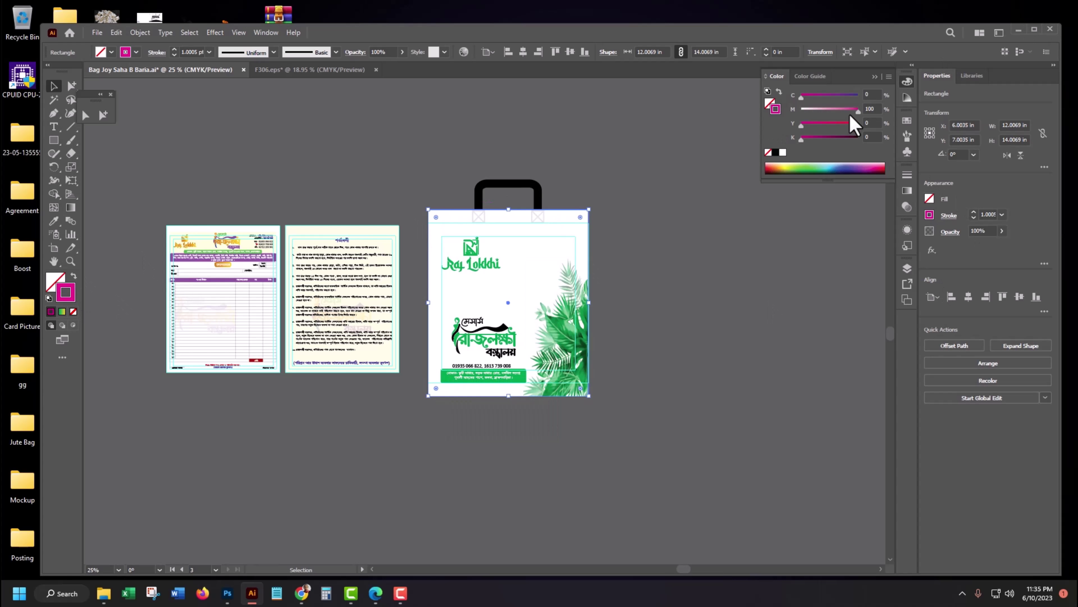
mouse_move(855, 111)
mouse_down()
mouse_move(781, 110)
mouse_move(885, 140)
mouse_up()
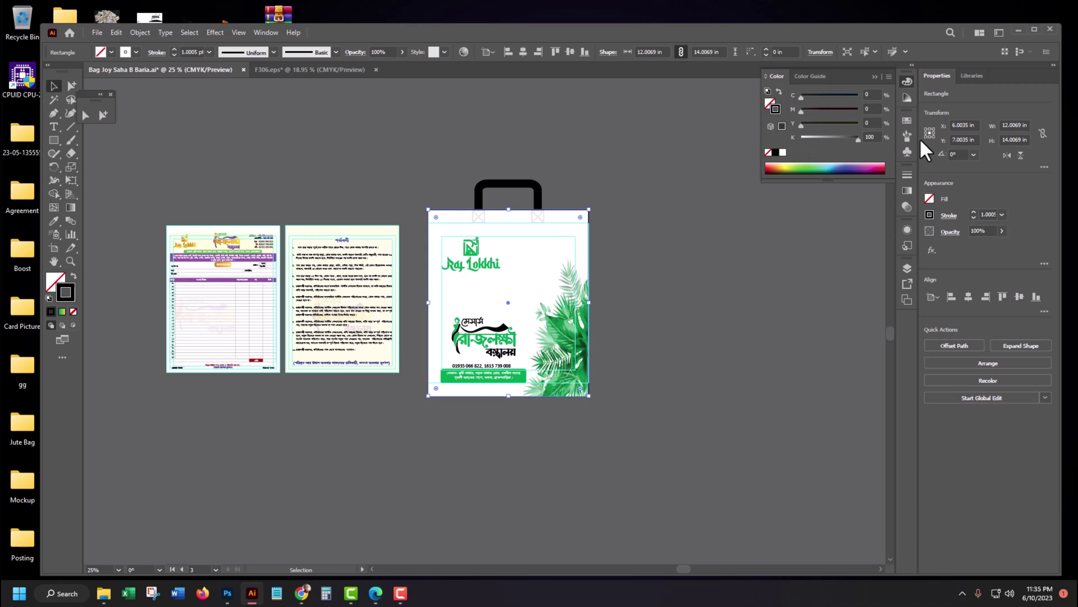
click(688, 306)
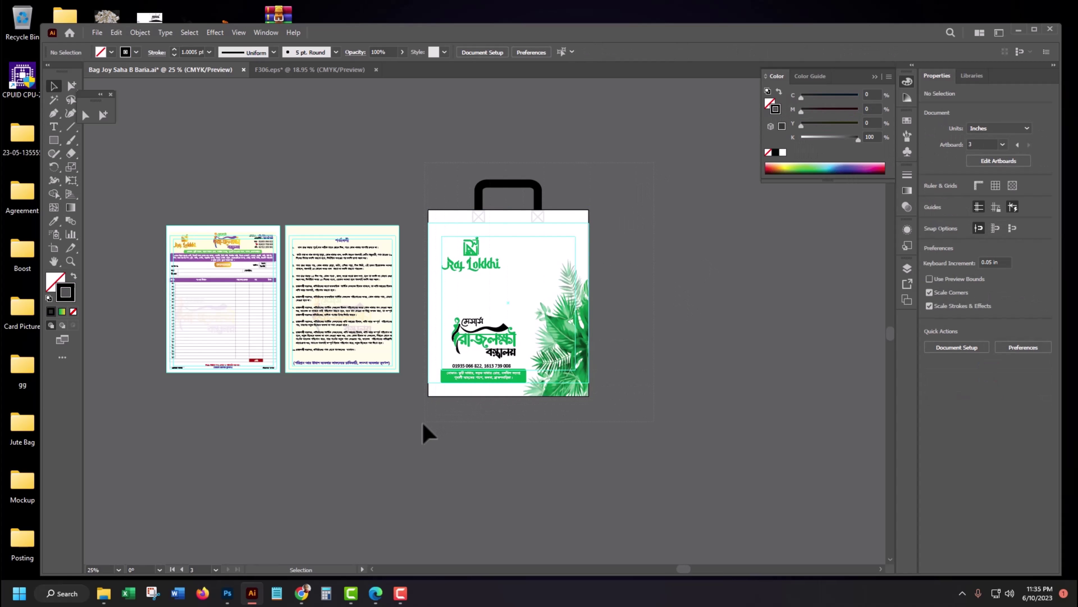
key(ctrl+alt+a)
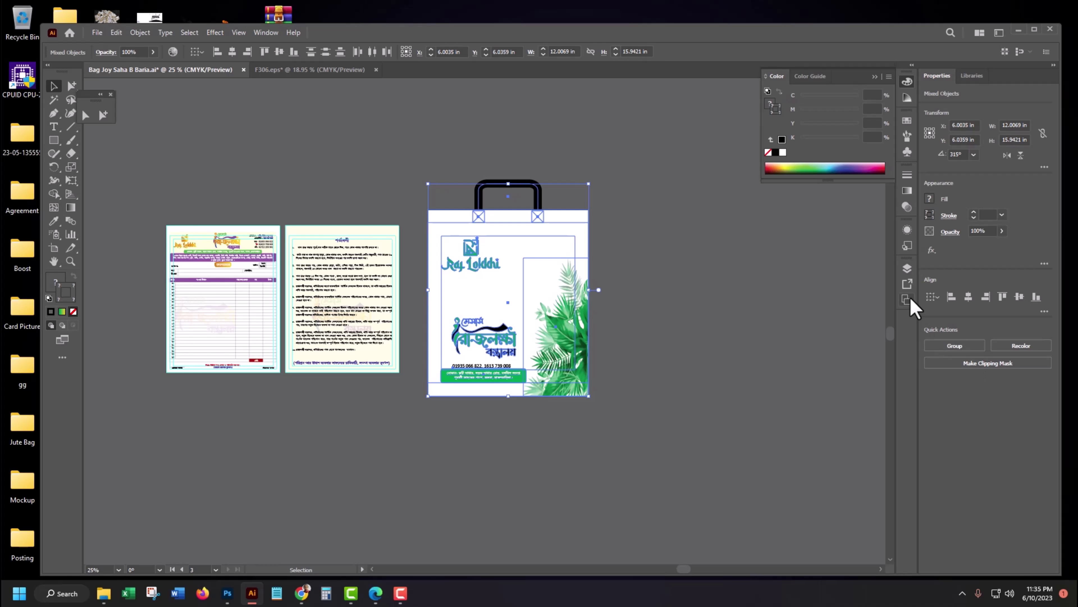
Fit Artboard 4 to the artwork bounds so it includes the bag handles.
click(907, 300)
click(877, 301)
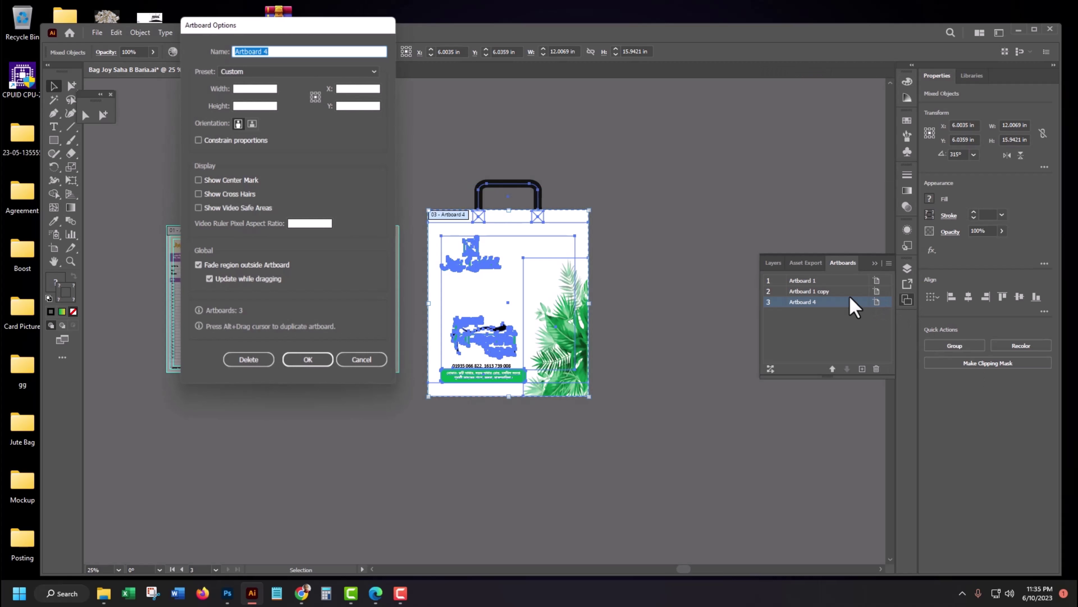
click(376, 71)
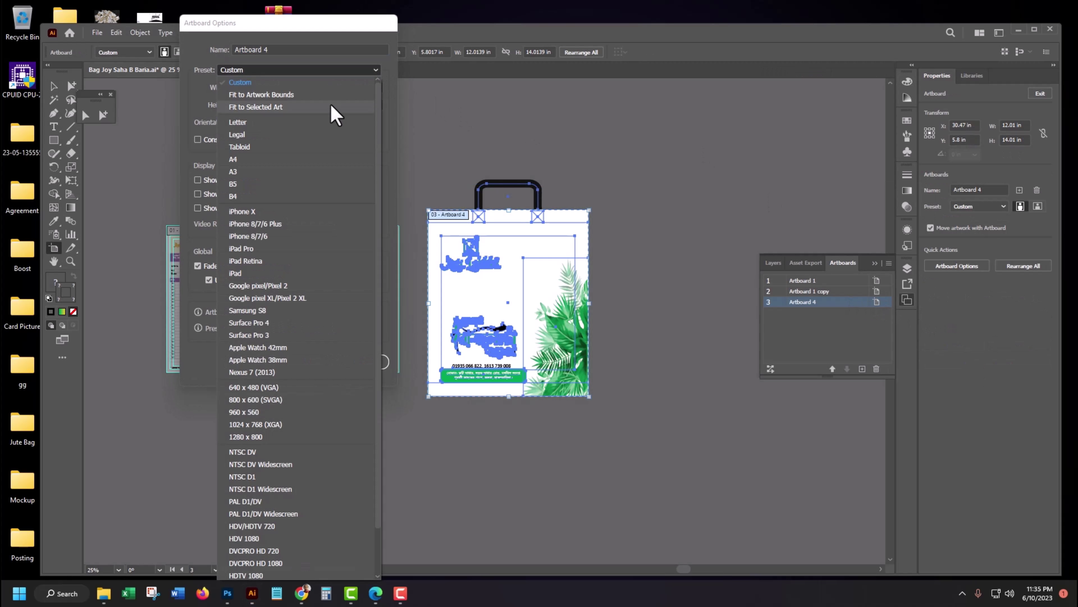
click(333, 115)
click(314, 362)
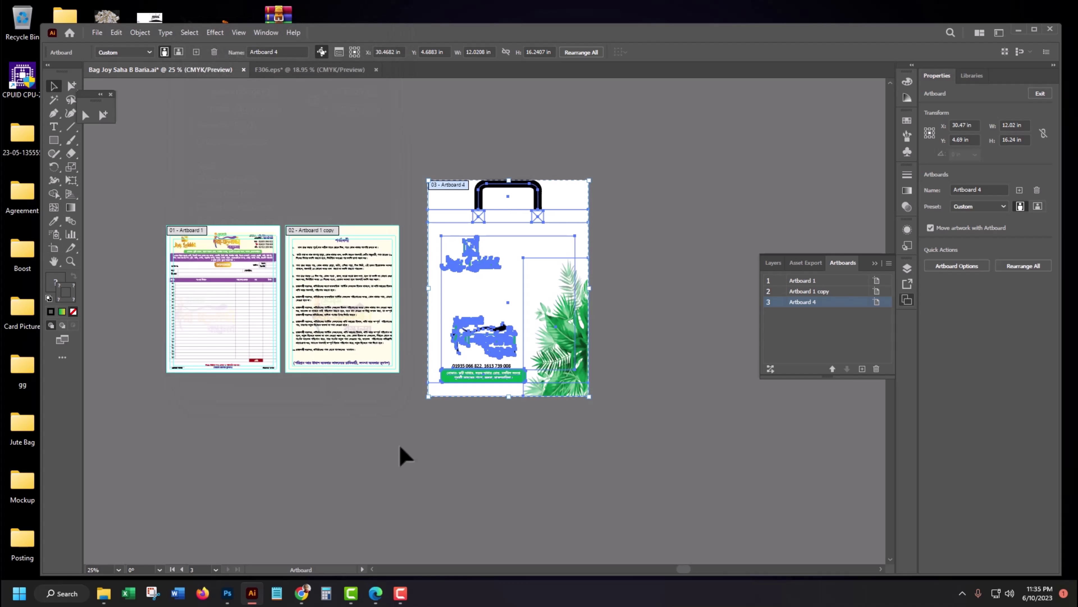
key(Escape)
drag(665, 431, 559, 447)
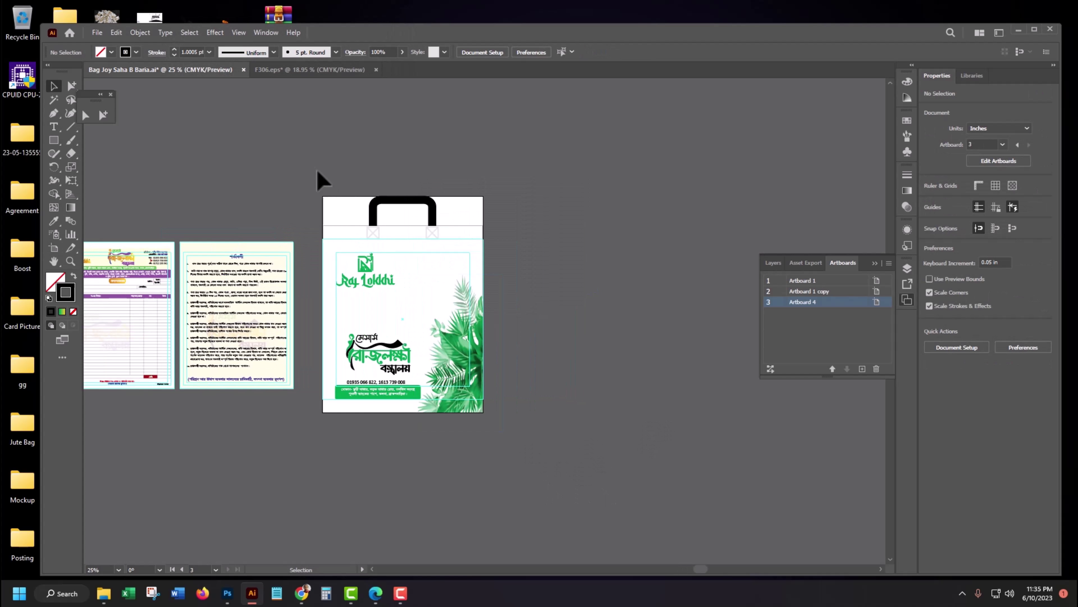
key(ctrl+alt+a)
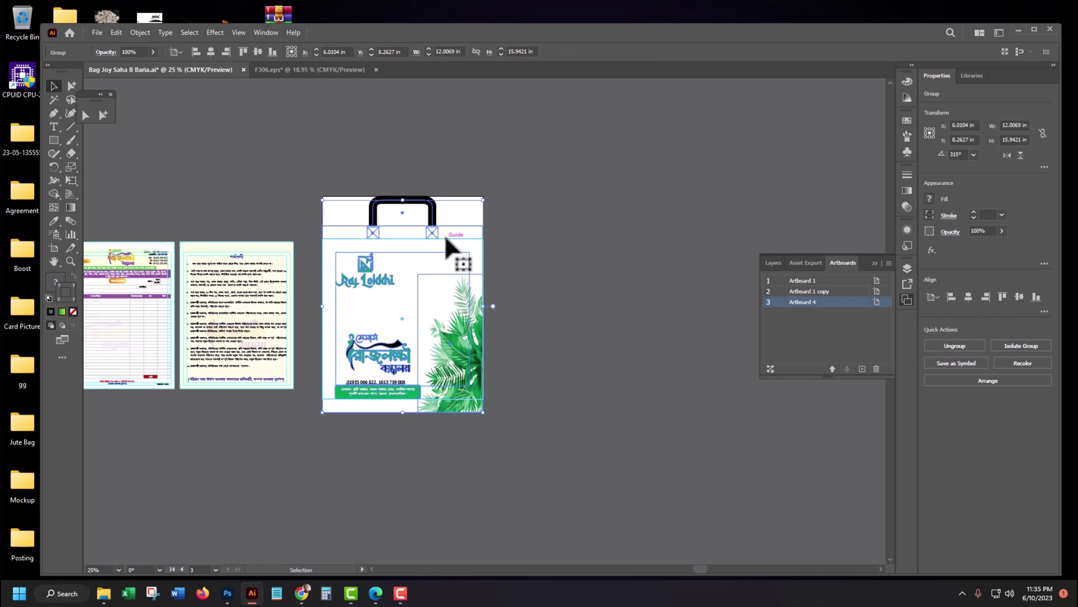
Create a vertically reflected copy of the bag panel and move it right of the original.
right_click(437, 235)
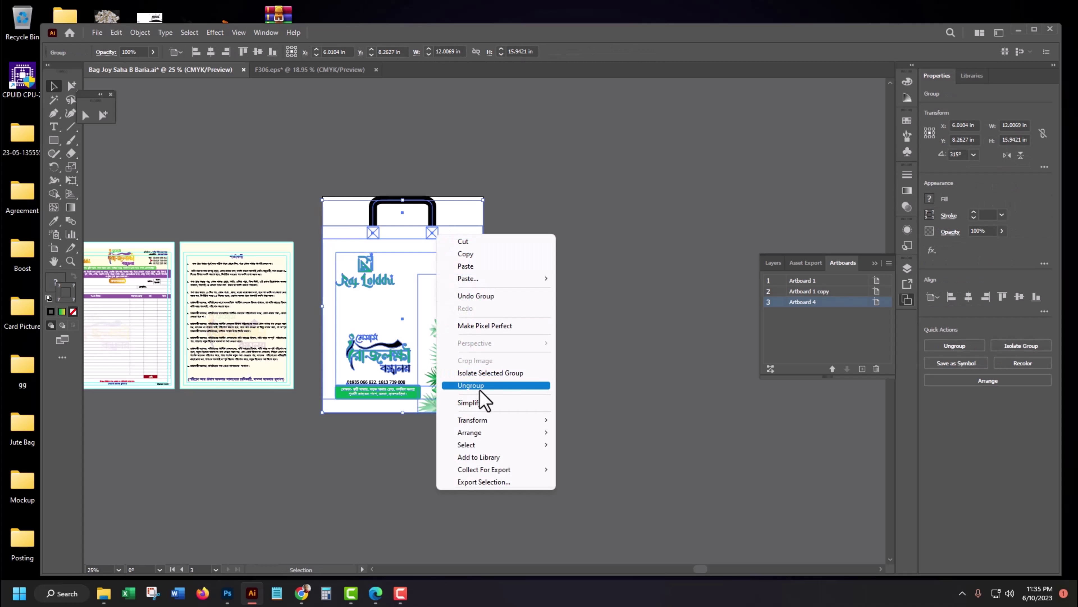
mouse_move(473, 419)
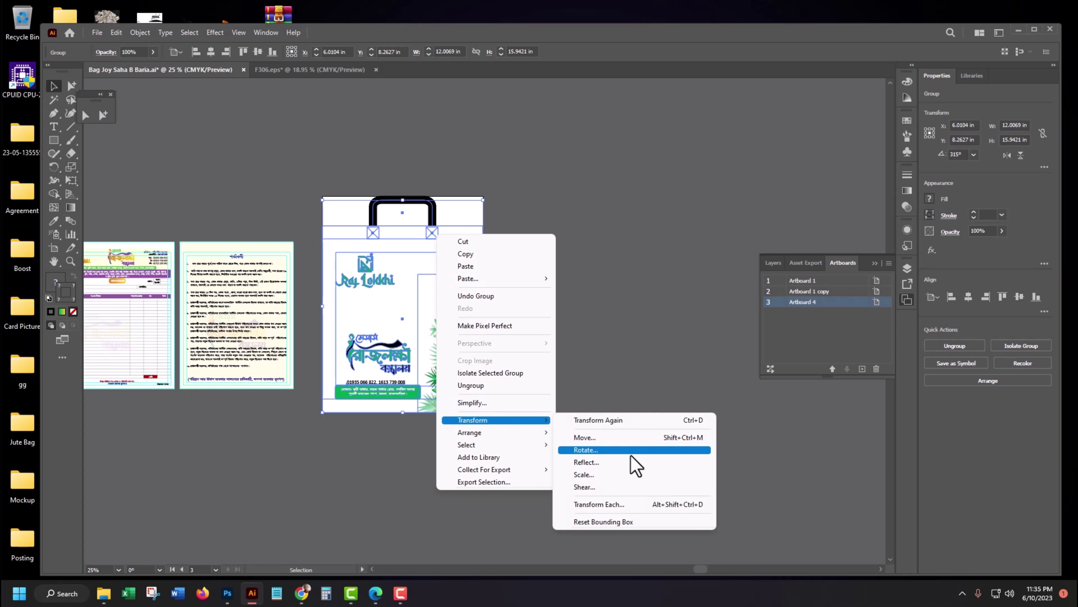
click(630, 462)
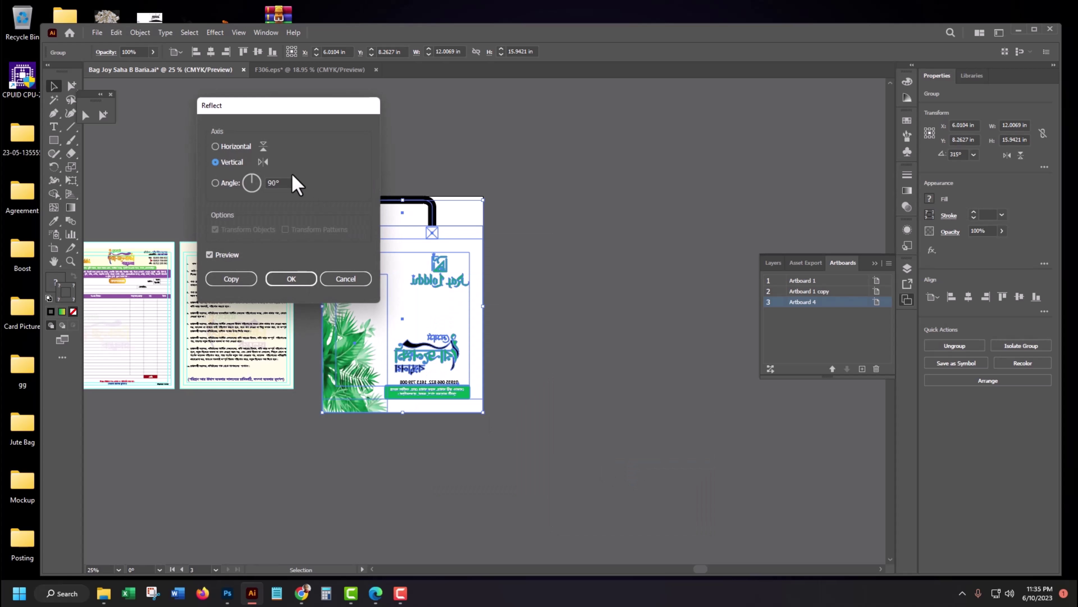
click(232, 279)
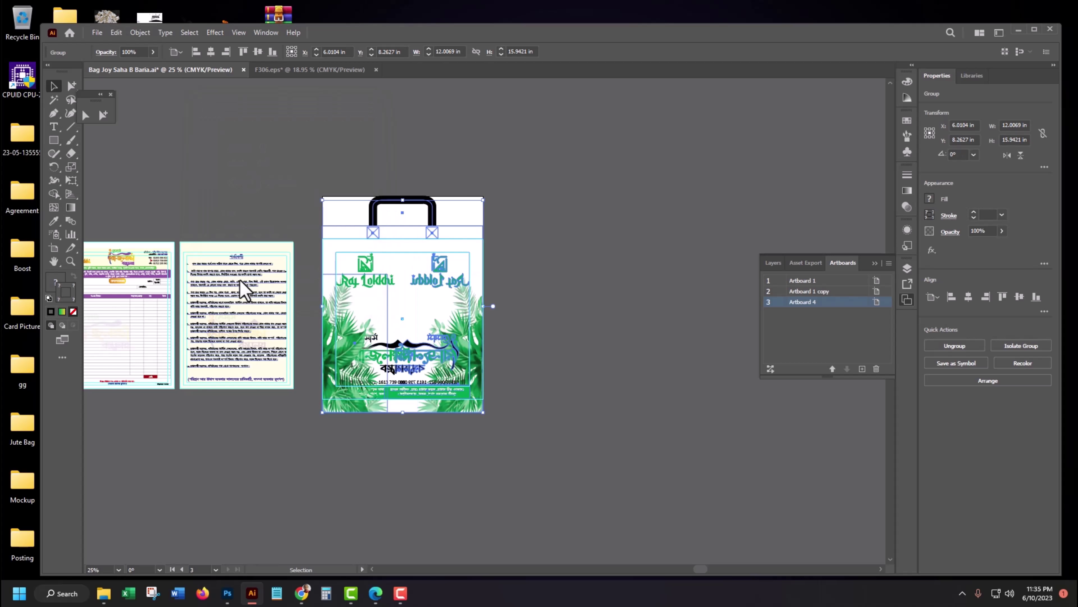
drag(405, 290, 532, 286)
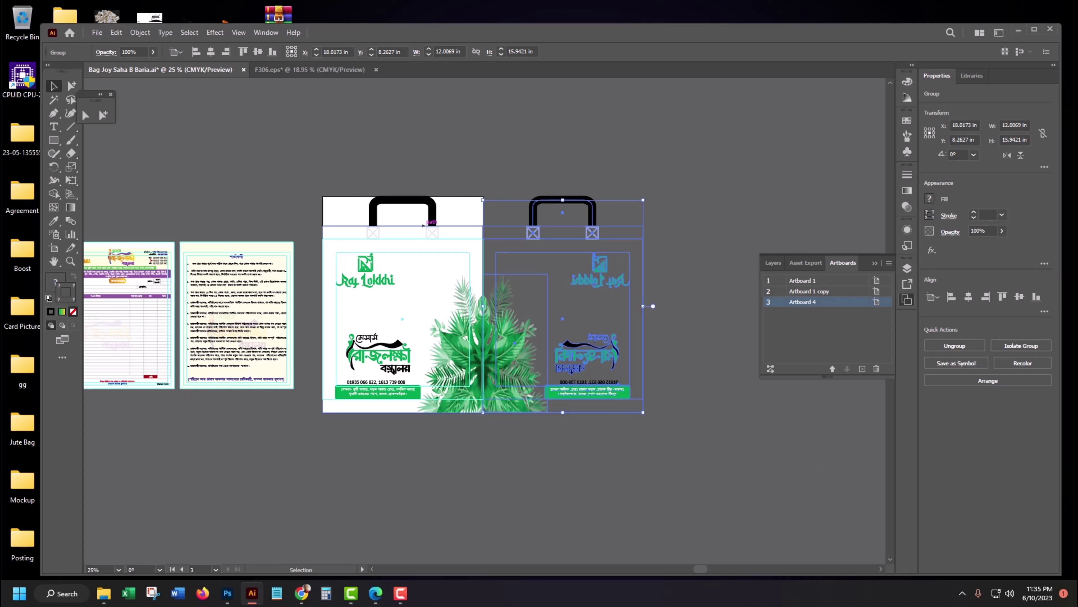
key(alt+Tab)
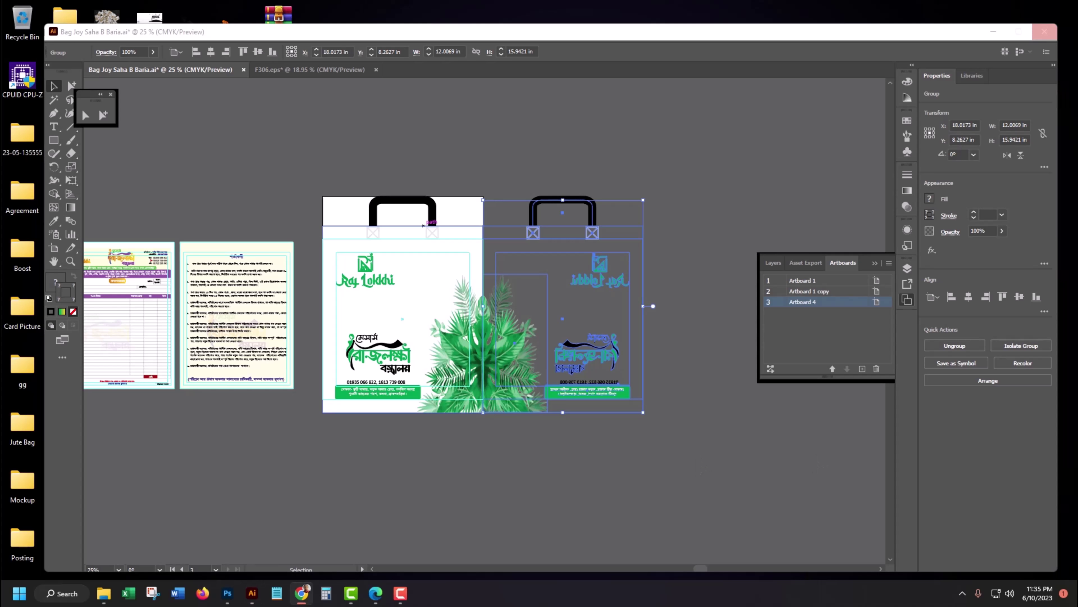
key(alt+Tab)
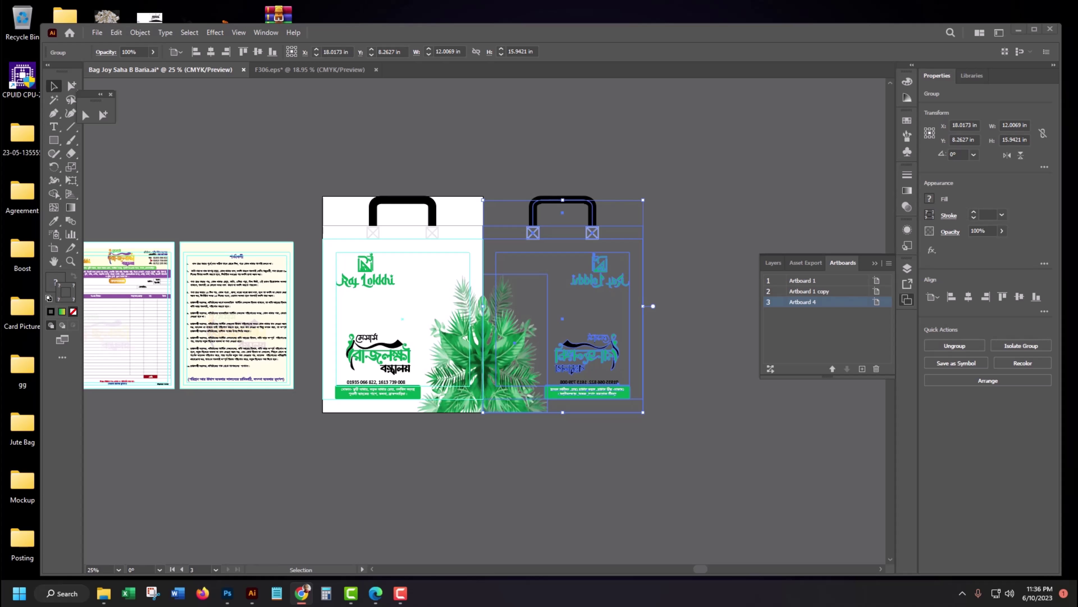
Fit Artboard 4 to both selected panels, about 24.03 × 16.24 in.
click(414, 169)
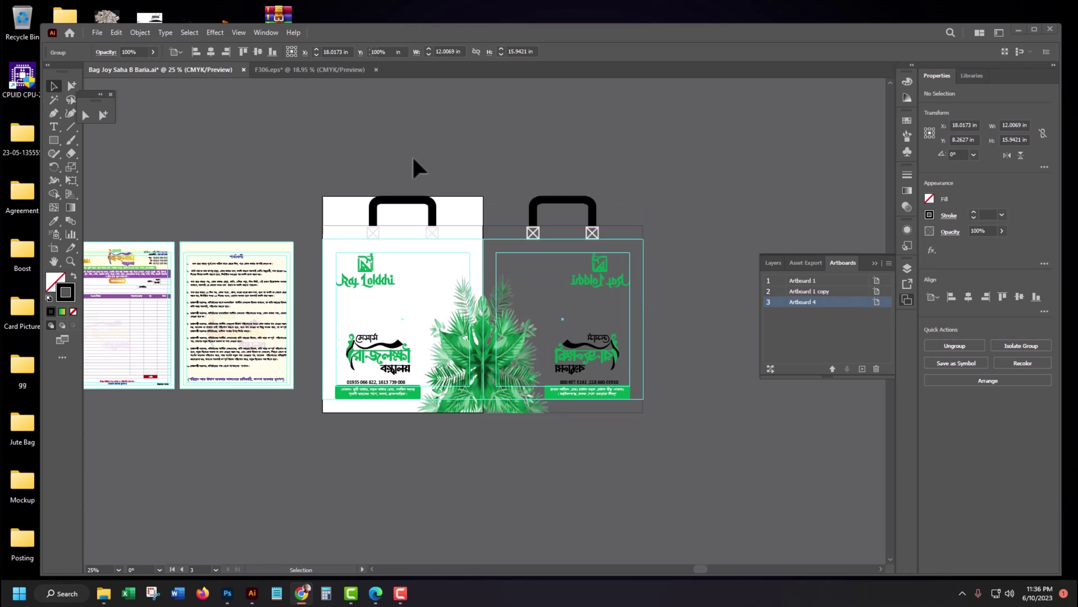
key(ctrl+alt+a)
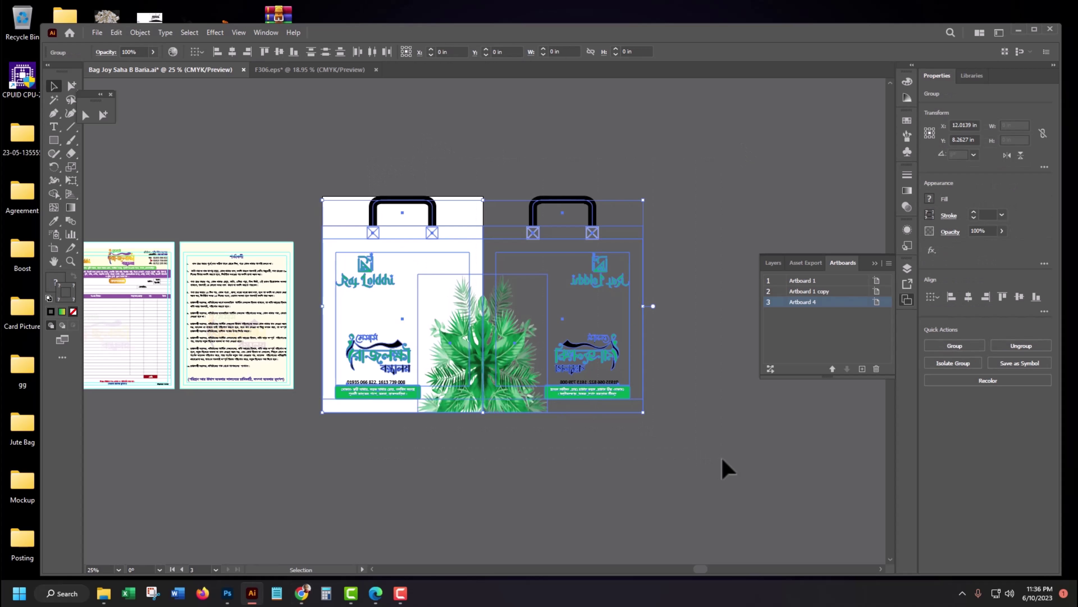
click(875, 301)
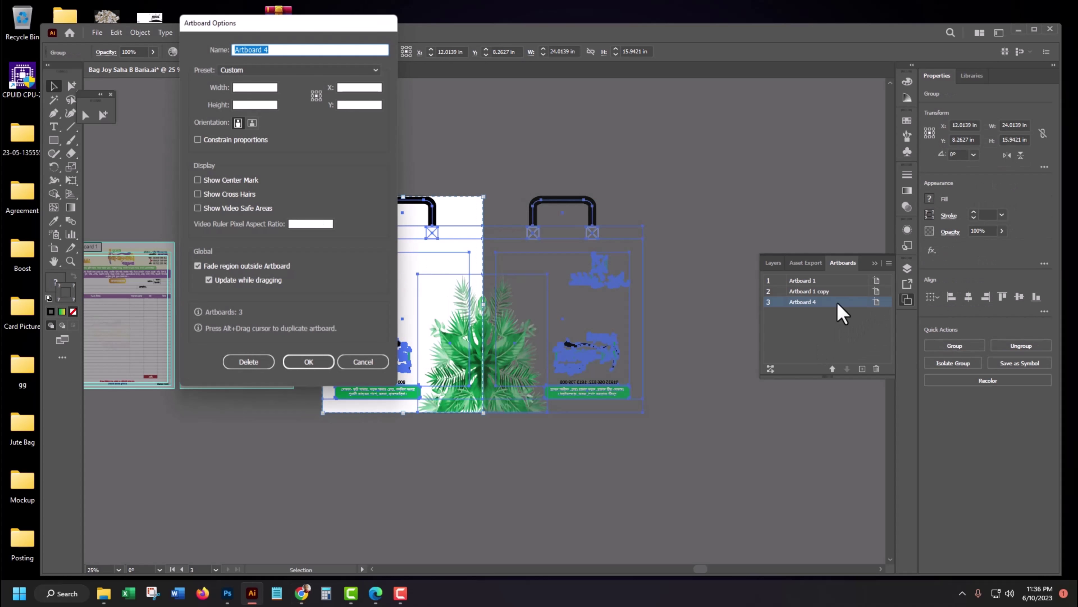
click(374, 73)
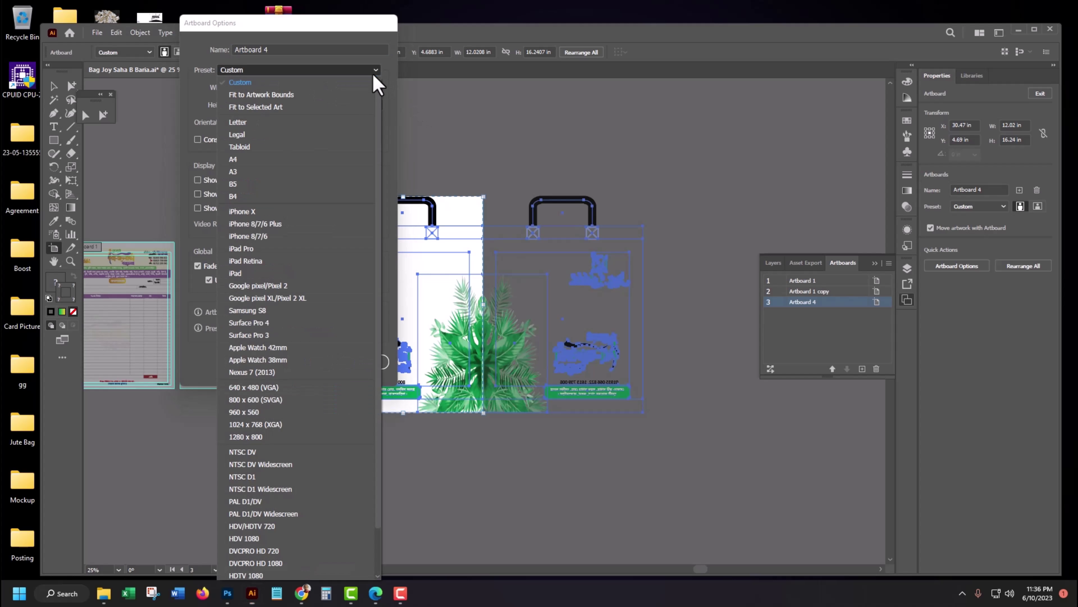
click(338, 109)
click(316, 366)
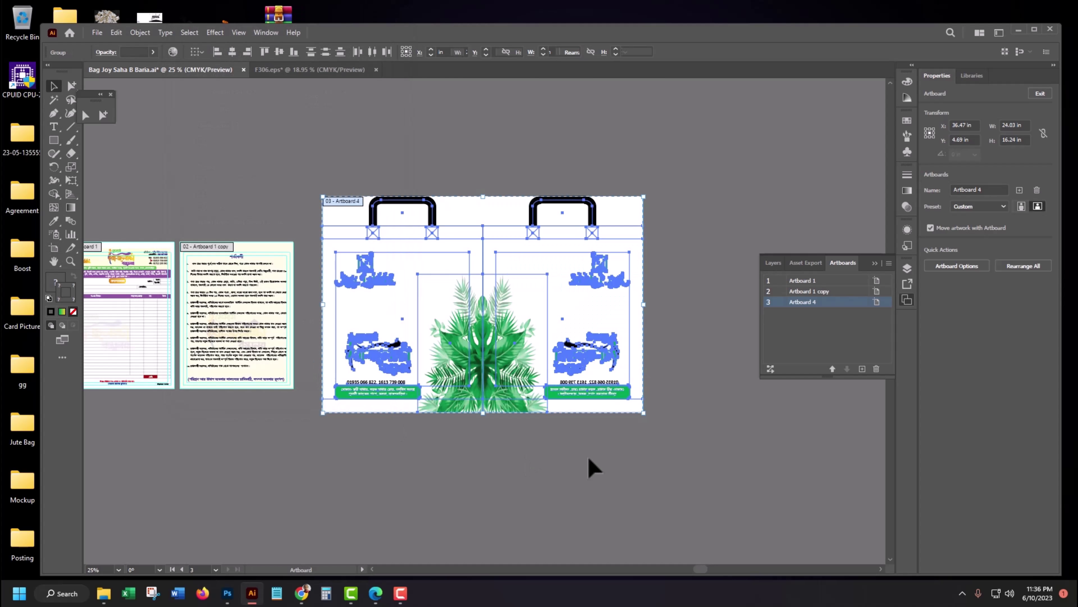
Ungroup the right-hand panel and reflect its shop-name logo vertically so it reads correctly.
key(Escape)
click(599, 285)
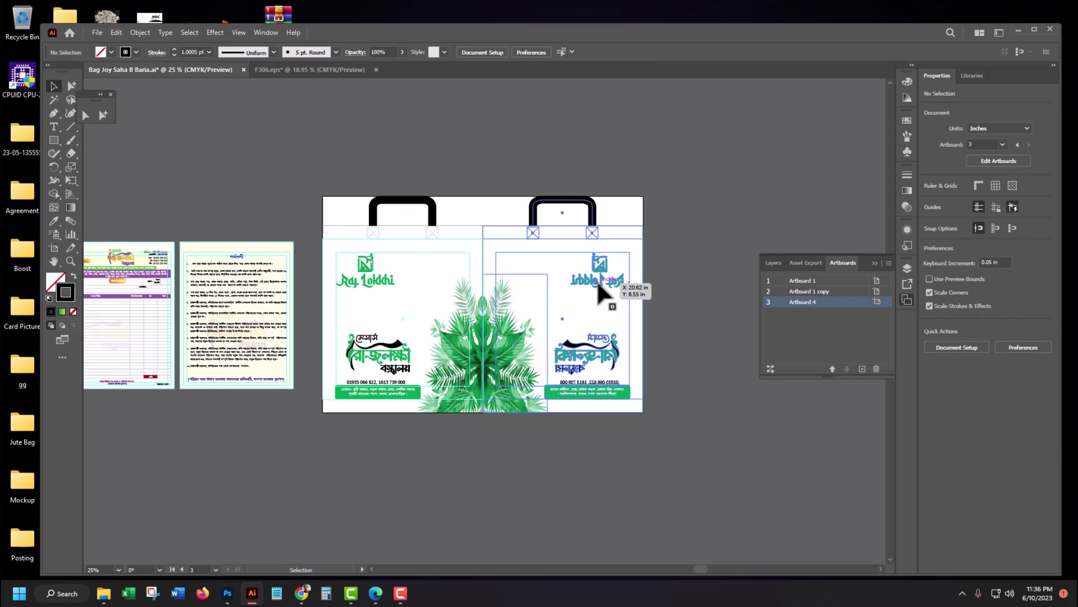
right_click(598, 284)
click(633, 434)
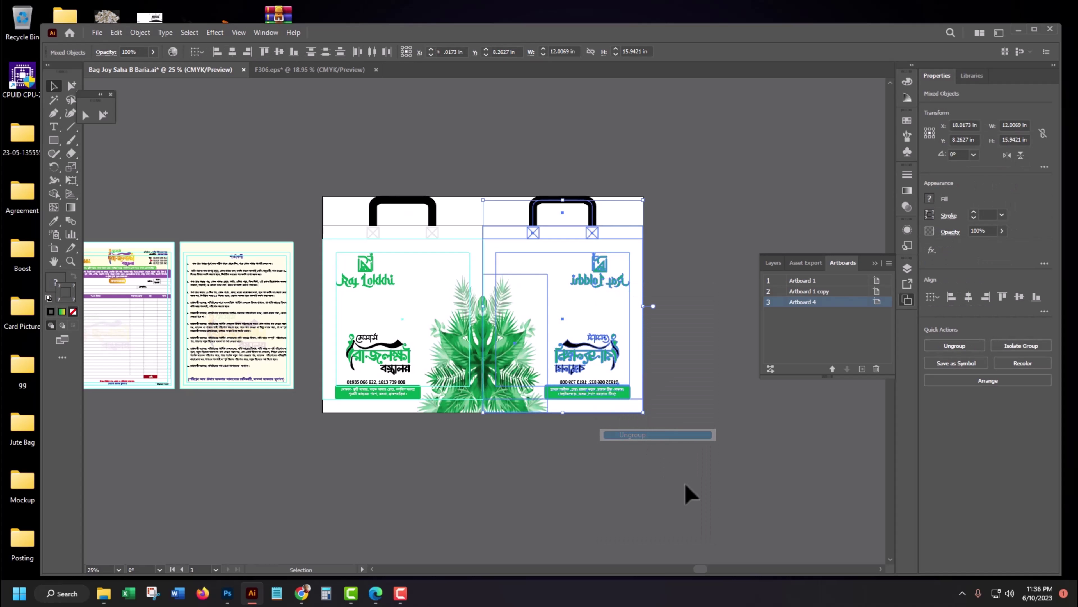
click(686, 493)
click(603, 277)
right_click(601, 271)
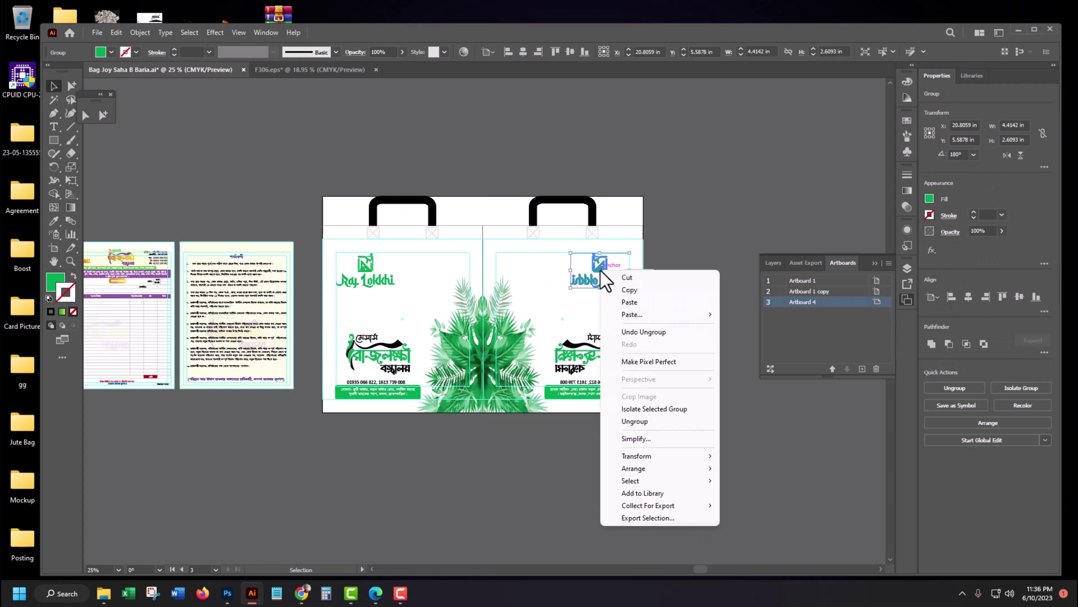
mouse_move(636, 455)
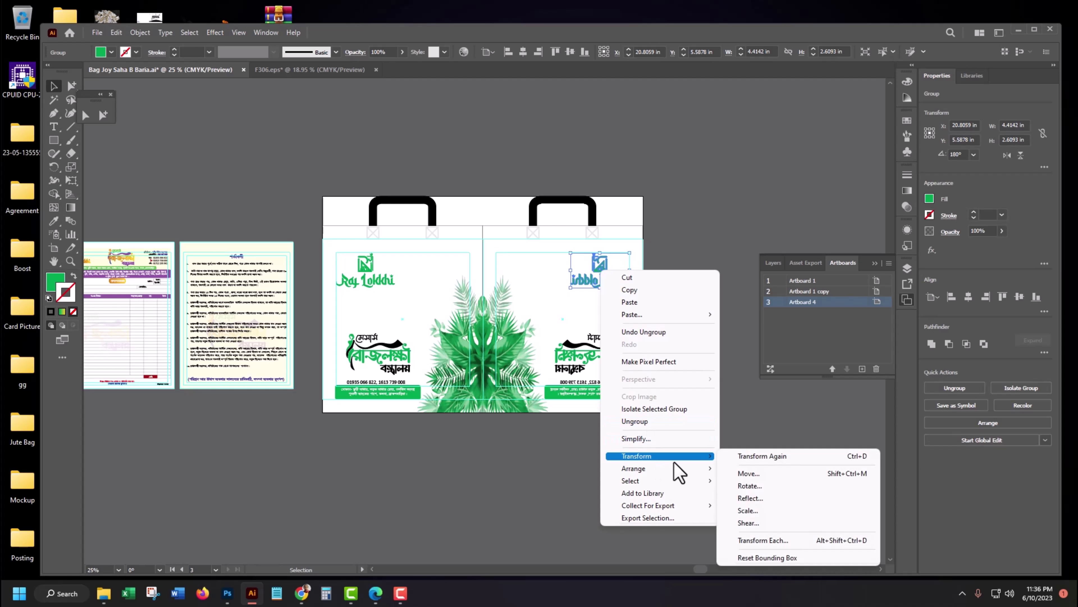
click(749, 497)
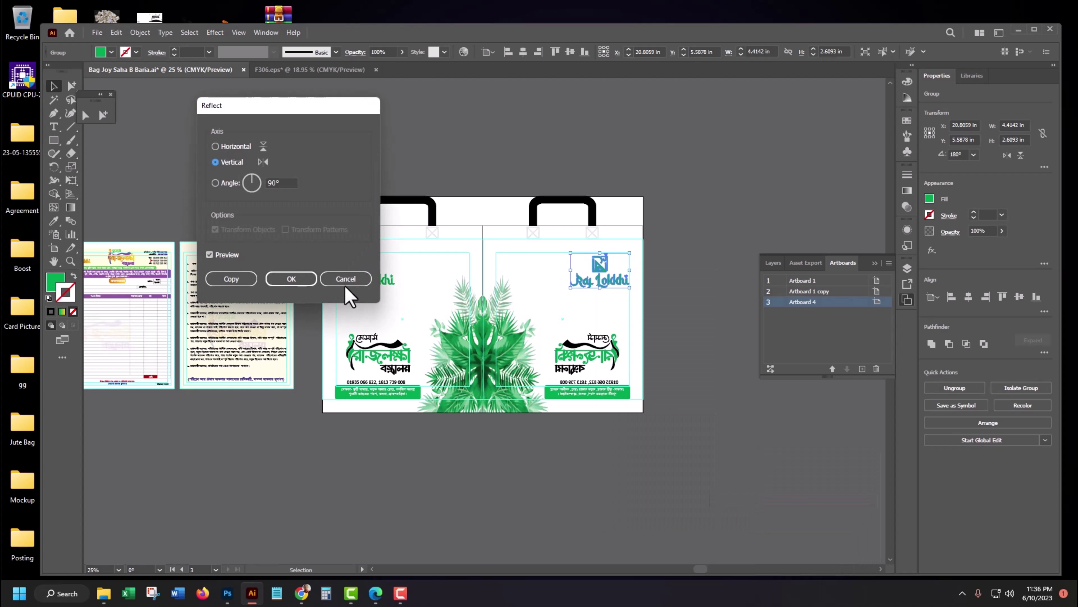
click(297, 279)
Group the right panel's phone line, address and green bar, and reflect them vertically.
drag(565, 329, 587, 410)
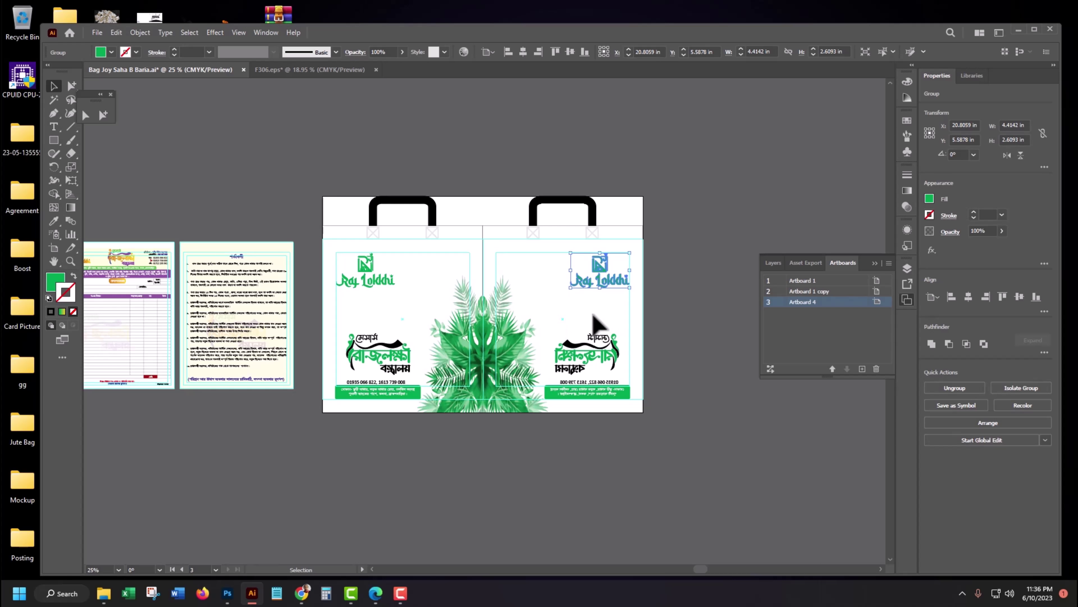
right_click(673, 450)
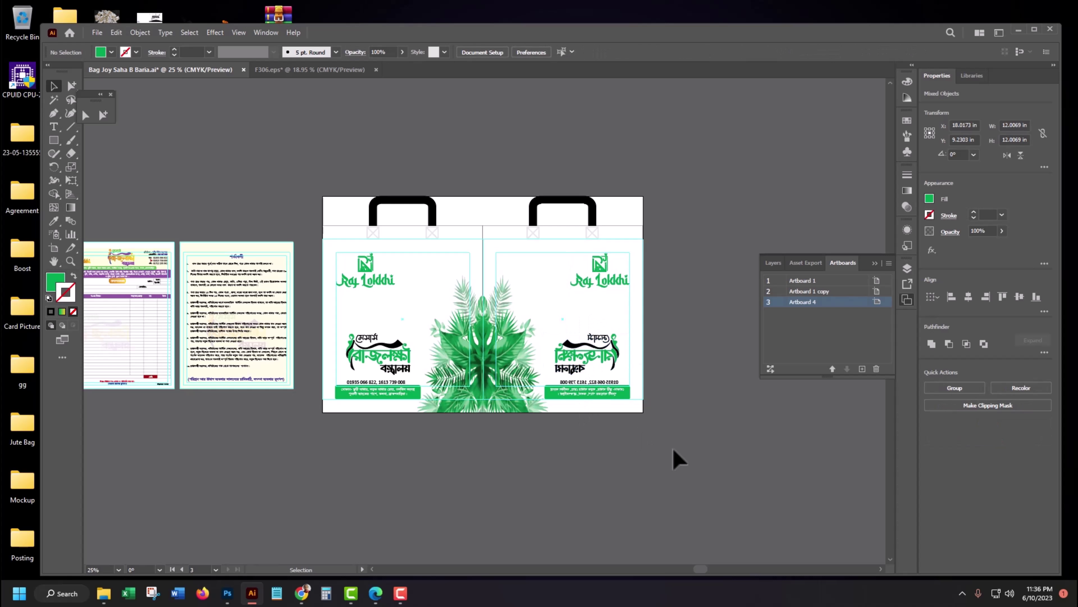
click(722, 368)
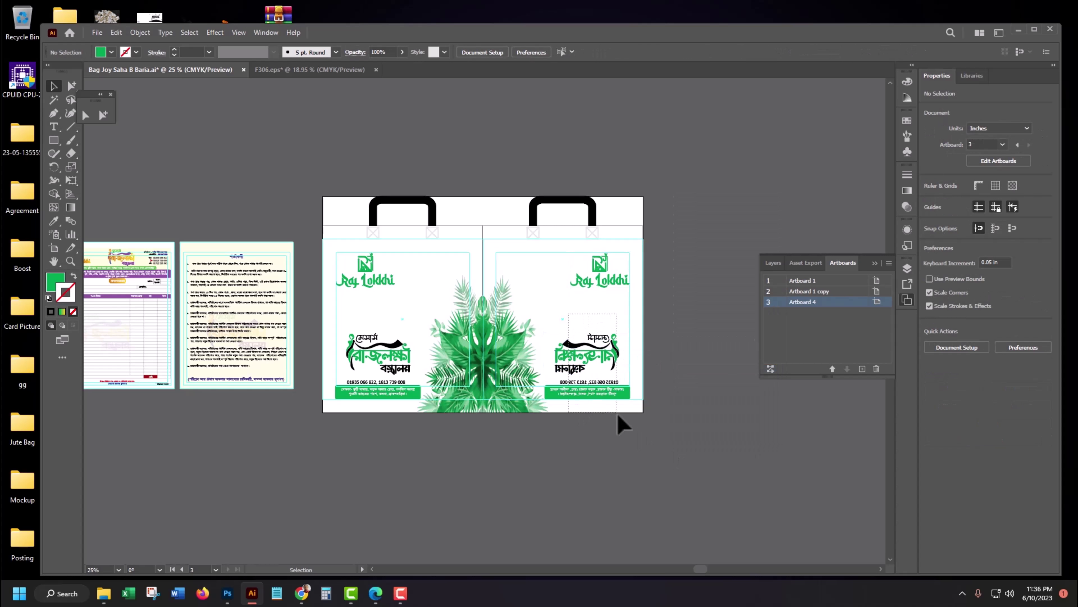
drag(580, 329, 616, 412)
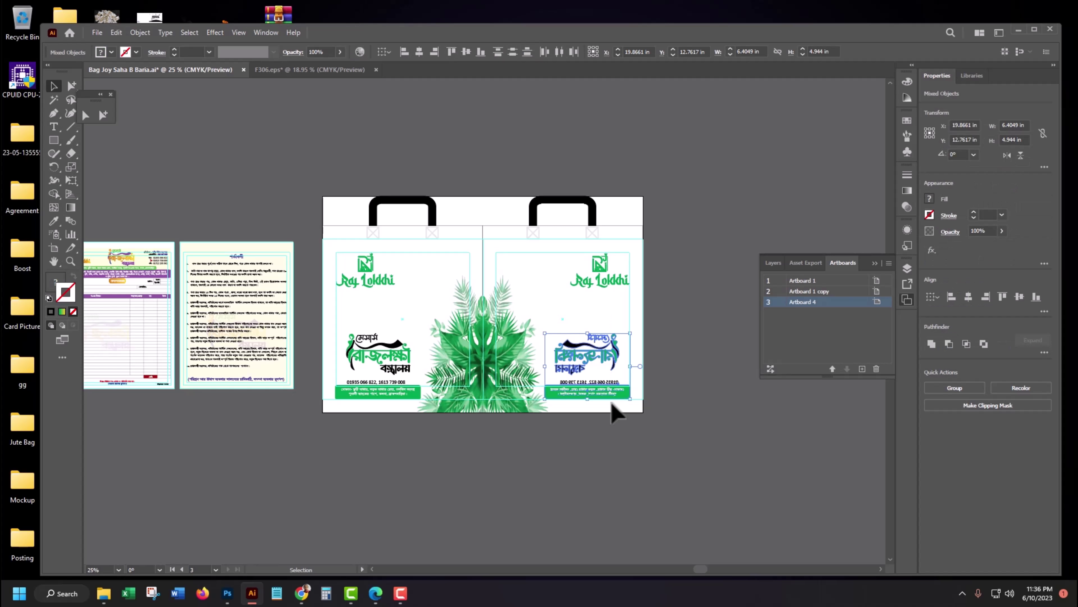
key(ctrl+g)
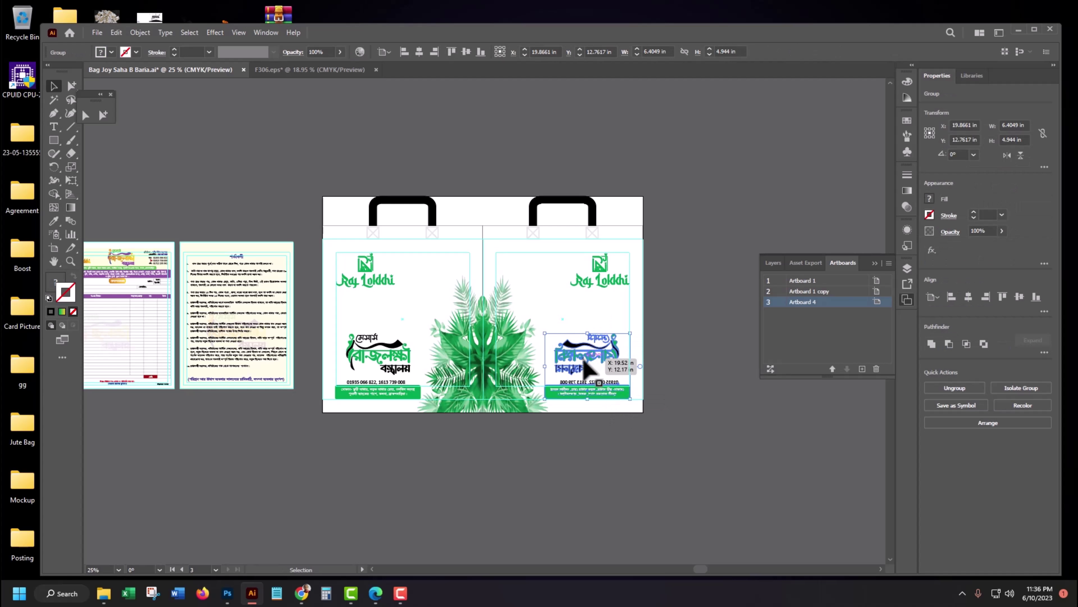
right_click(585, 360)
mouse_move(640, 290)
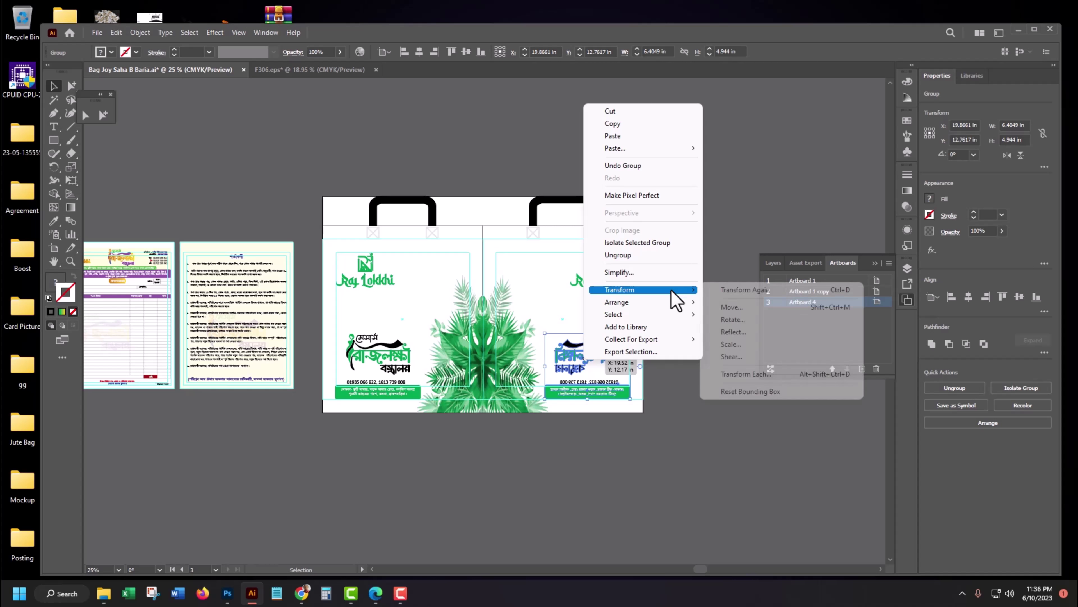
click(758, 333)
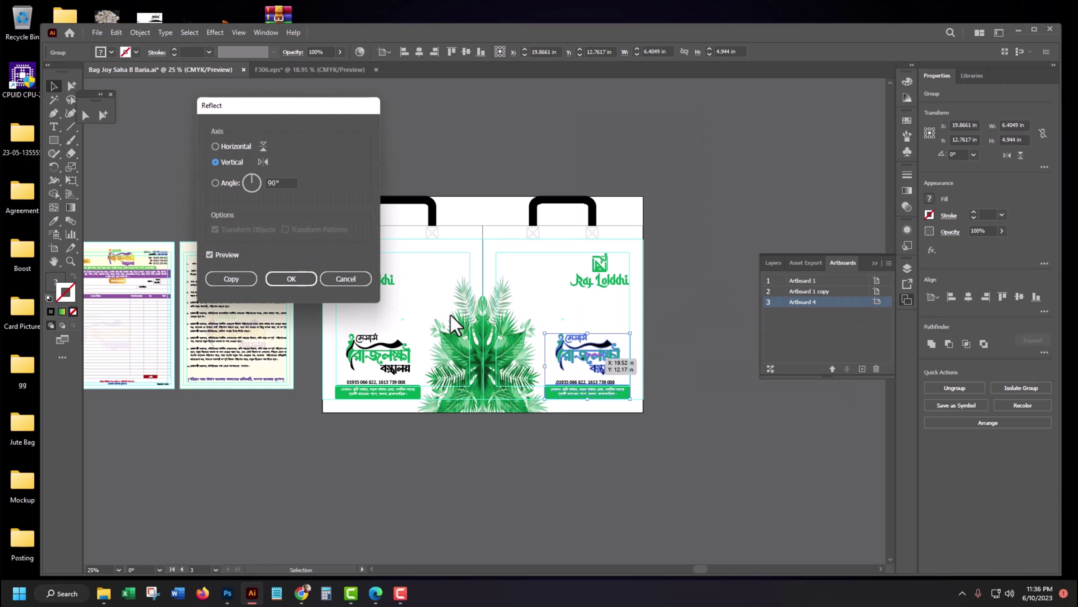
click(297, 281)
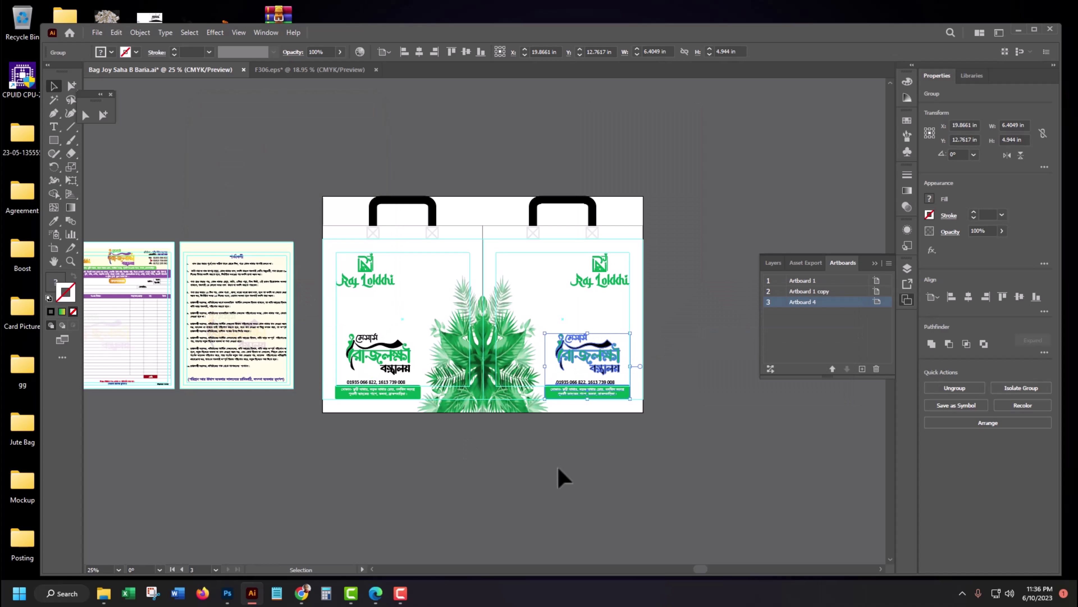
click(636, 487)
Re-centre the bag layout, hide the guides and select all the artwork.
drag(646, 482, 604, 462)
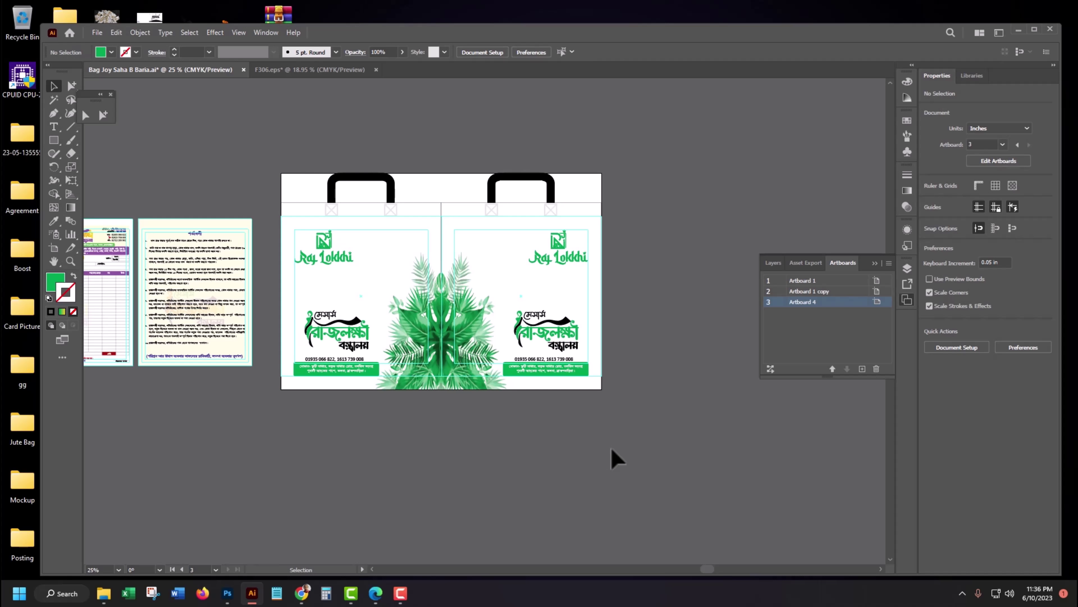
key(ctrl+semicolon)
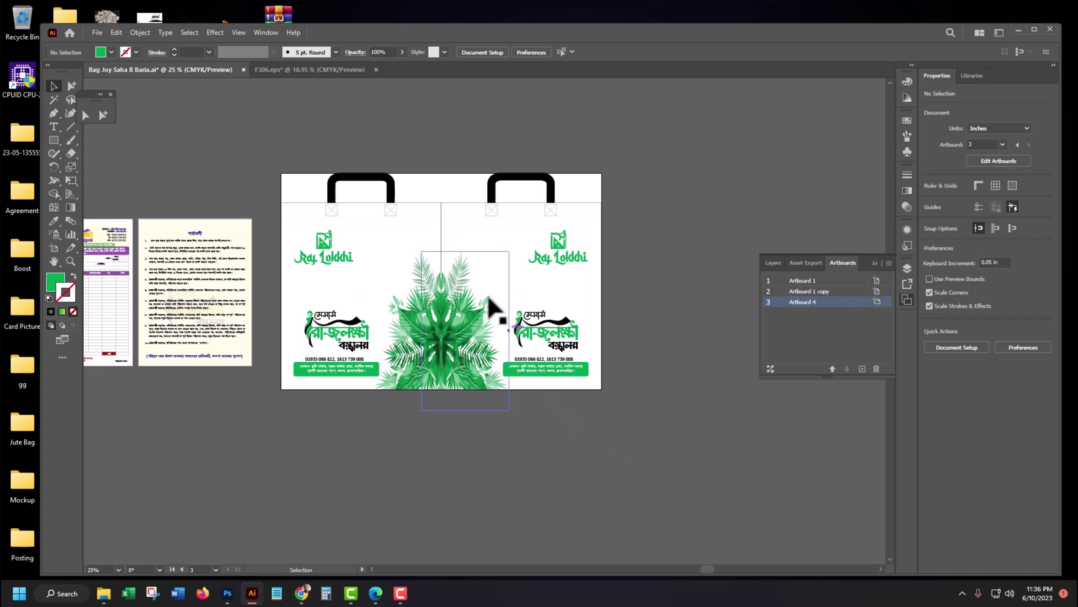
key(ctrl+a)
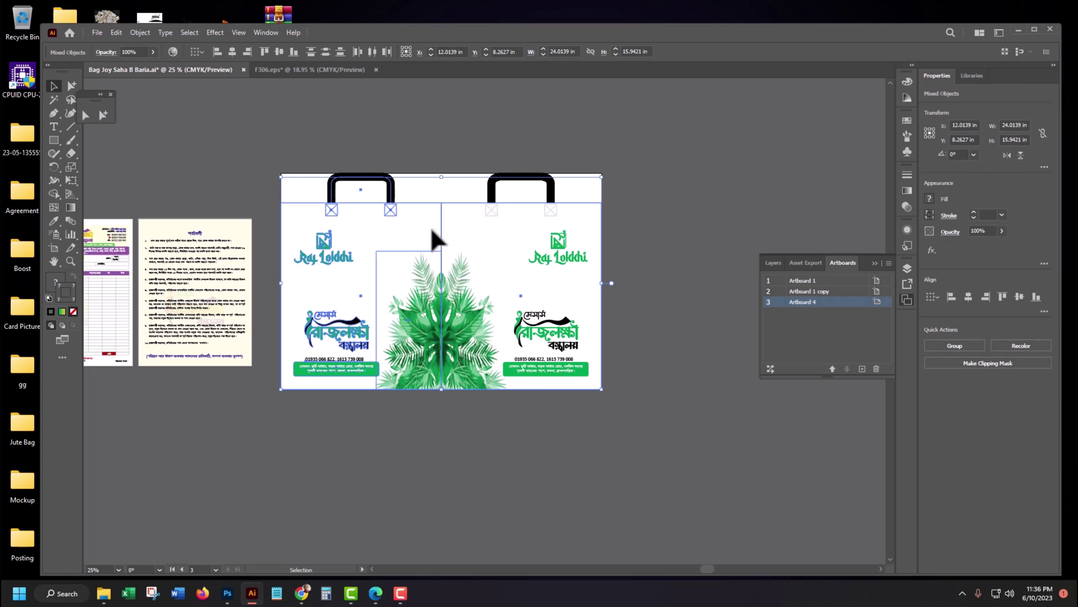
click(450, 203)
key(ctrl+a)
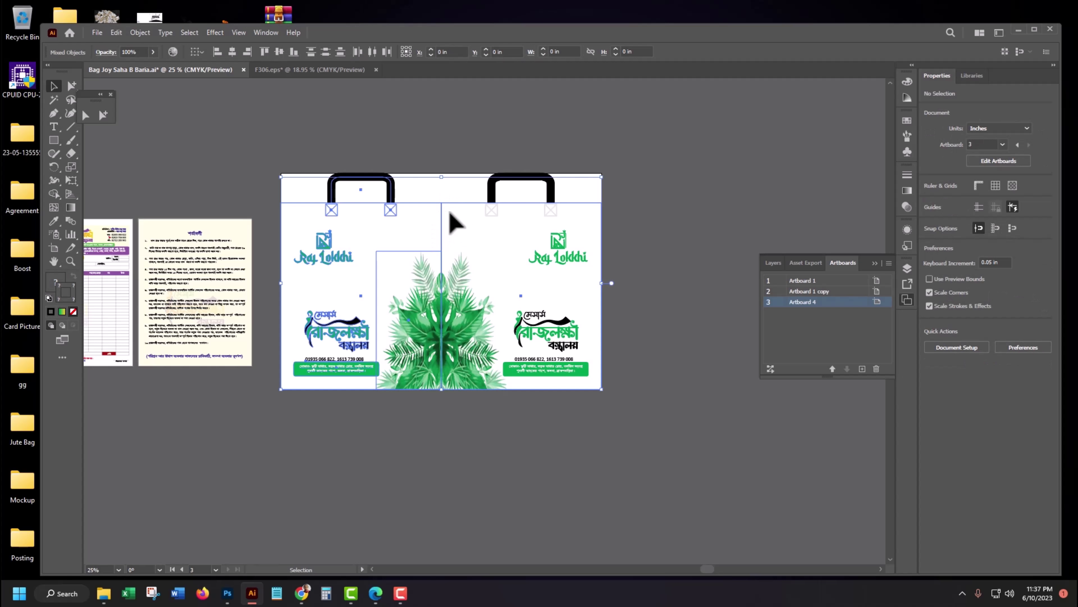
Select the right bag panel's rectangle and check its context menu options.
right_click(449, 212)
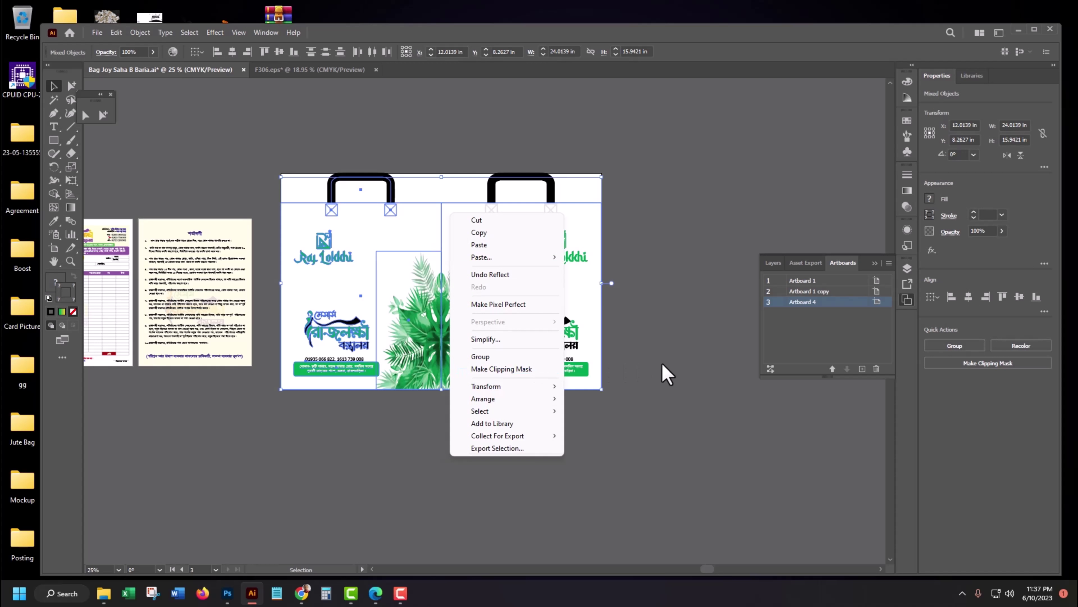
click(662, 373)
click(442, 219)
right_click(441, 216)
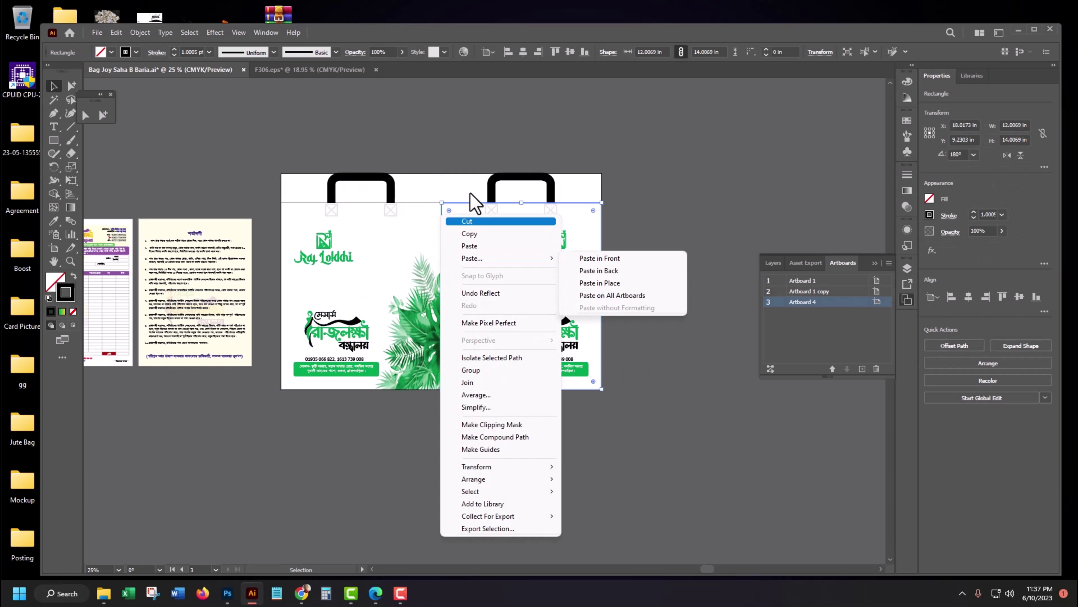
click(457, 203)
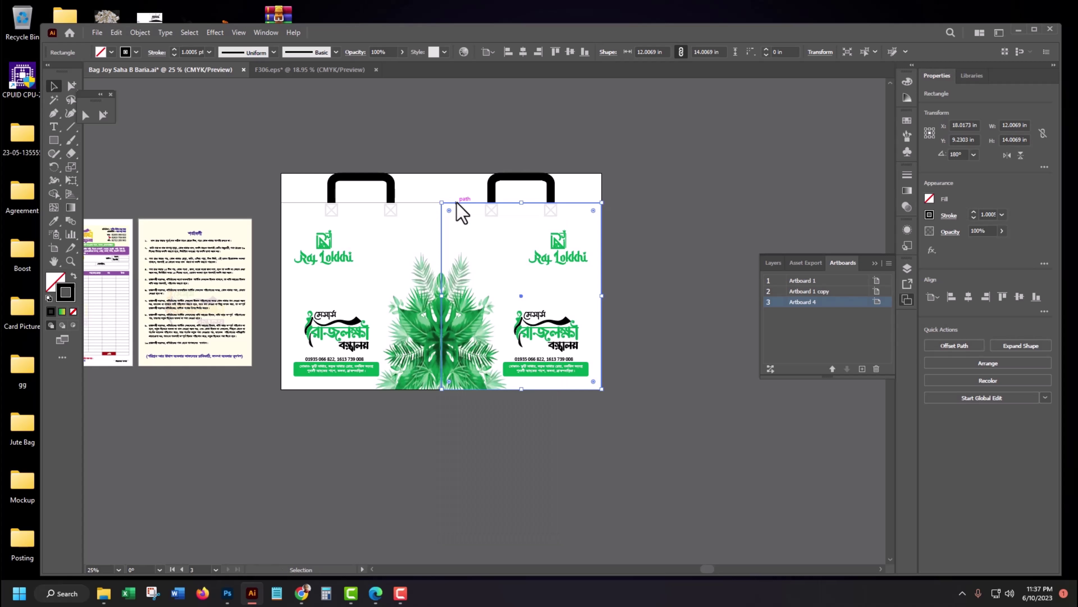
Ungroup the left bag panel's artwork, deselect, and zoom out to all artboards.
click(417, 208)
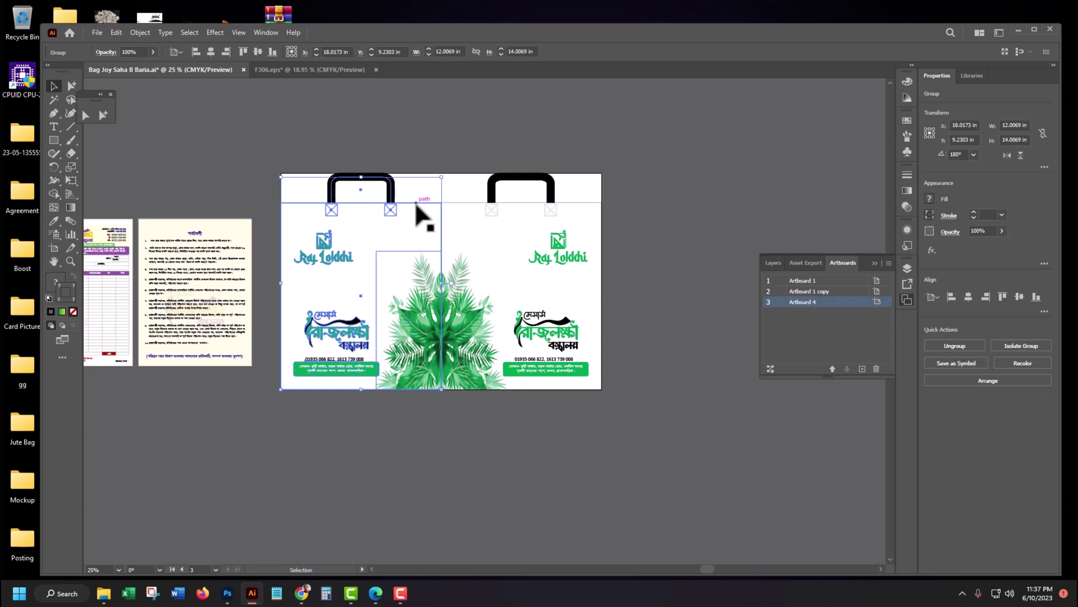
right_click(418, 209)
click(450, 355)
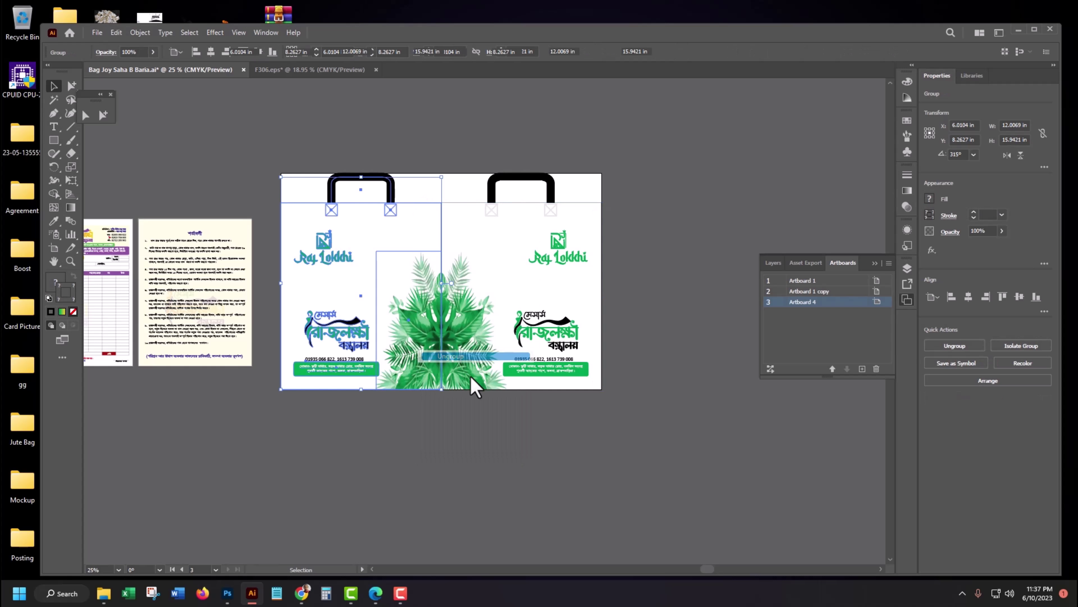
key(ctrl+shift+a)
click(436, 204)
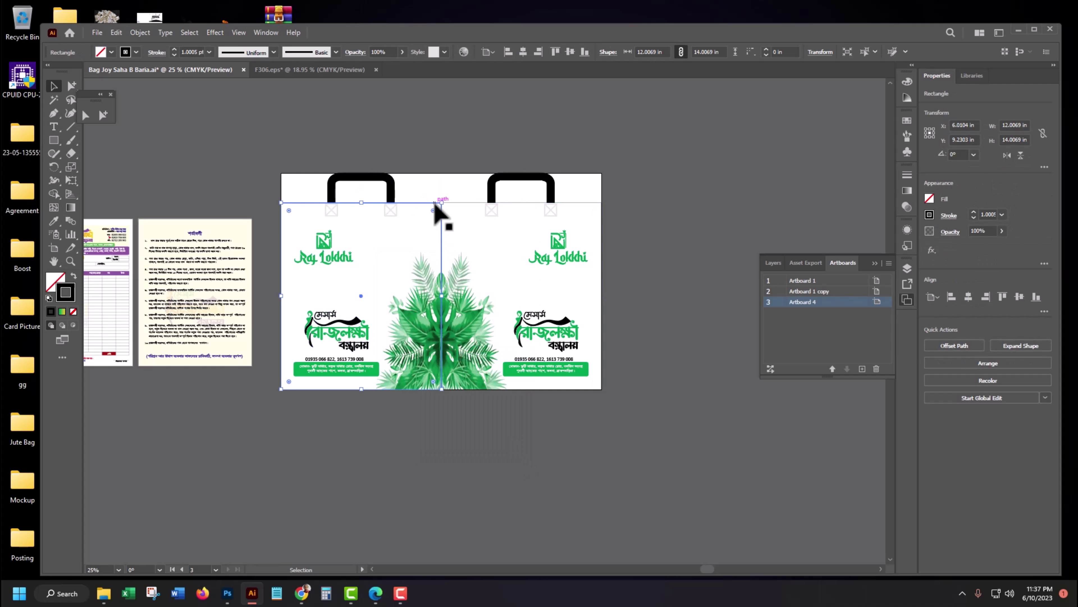
click(391, 460)
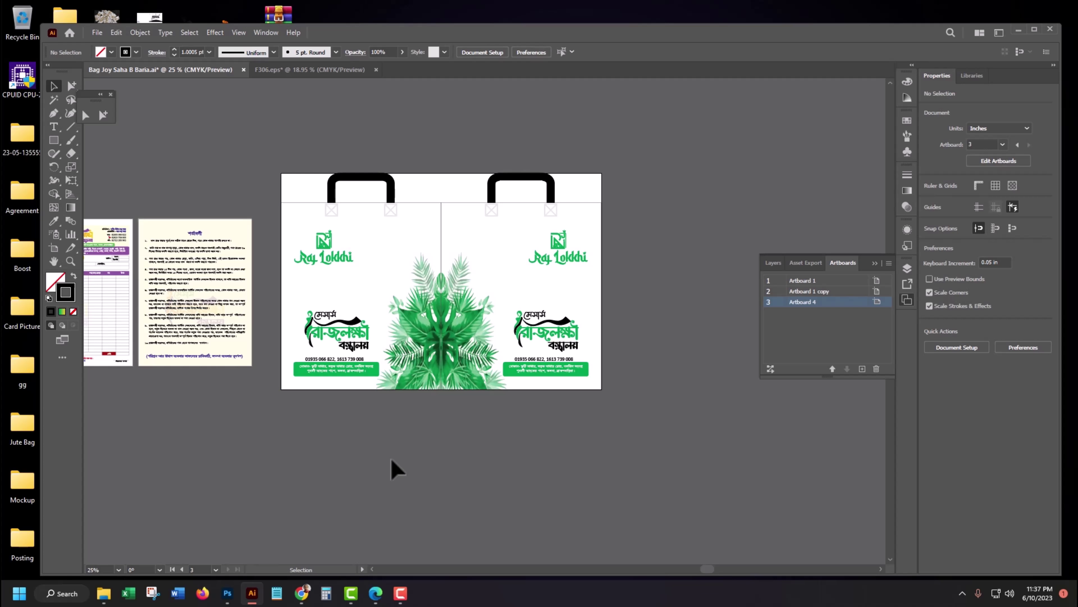
key(ctrl+minus)
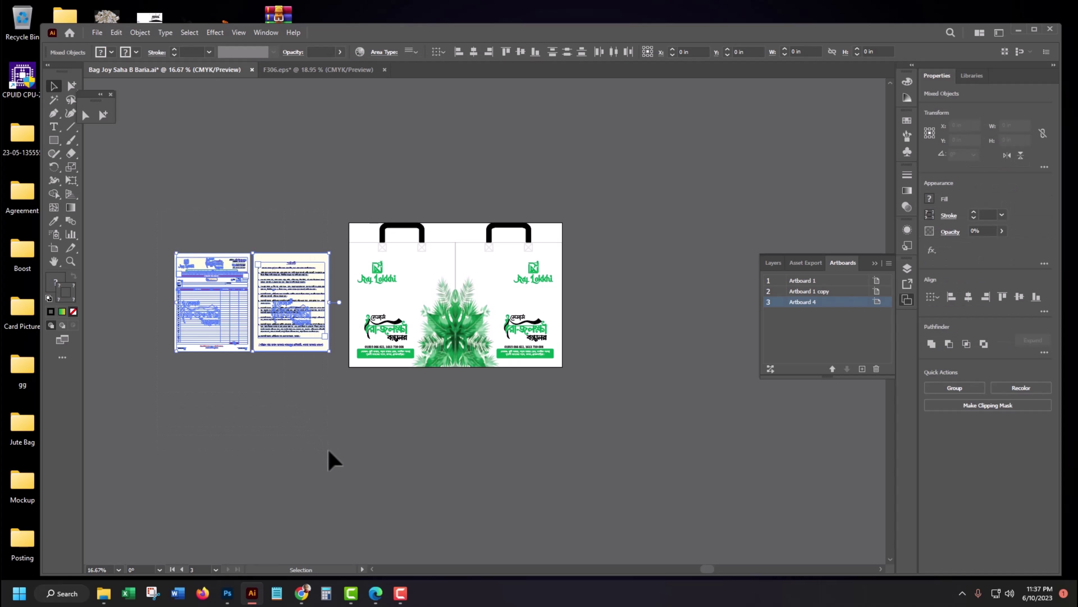
Delete Artboard 1 and Artboard 1 copy, leaving only the bag artboard.
click(817, 281)
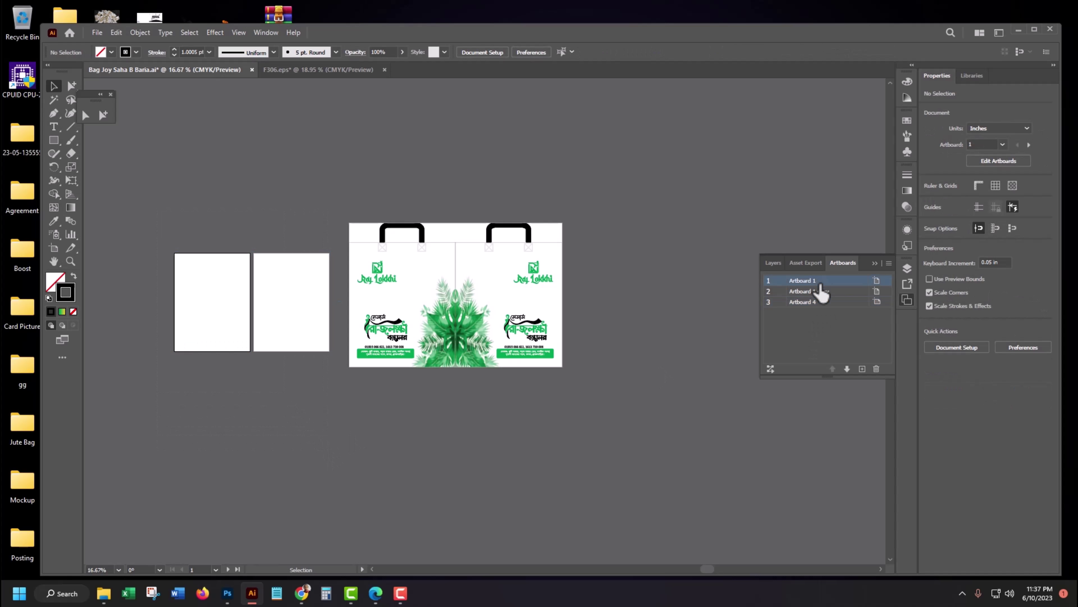
shift+click(824, 291)
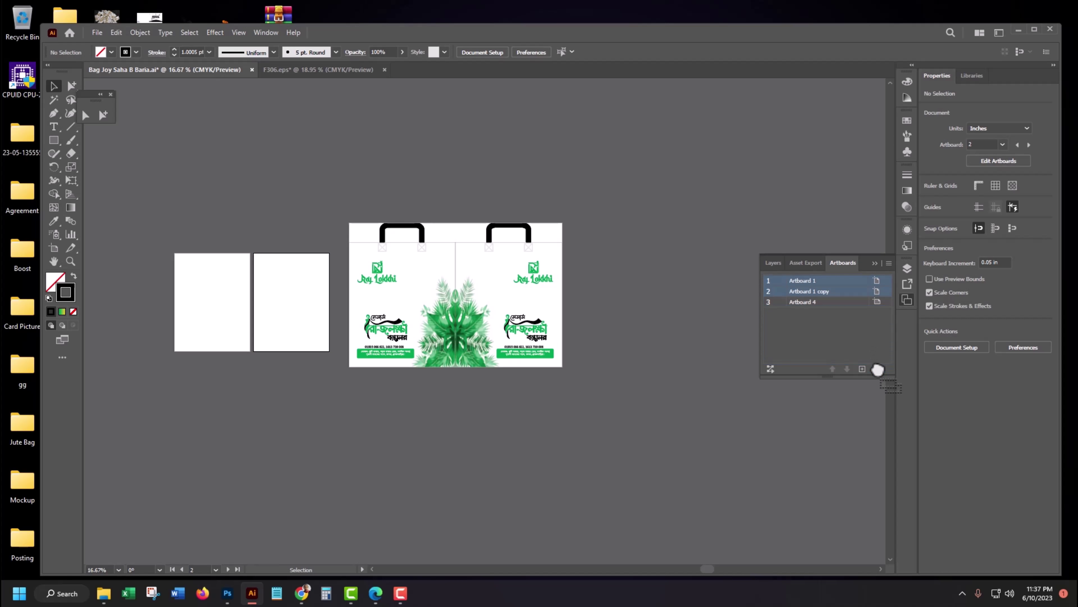
click(876, 368)
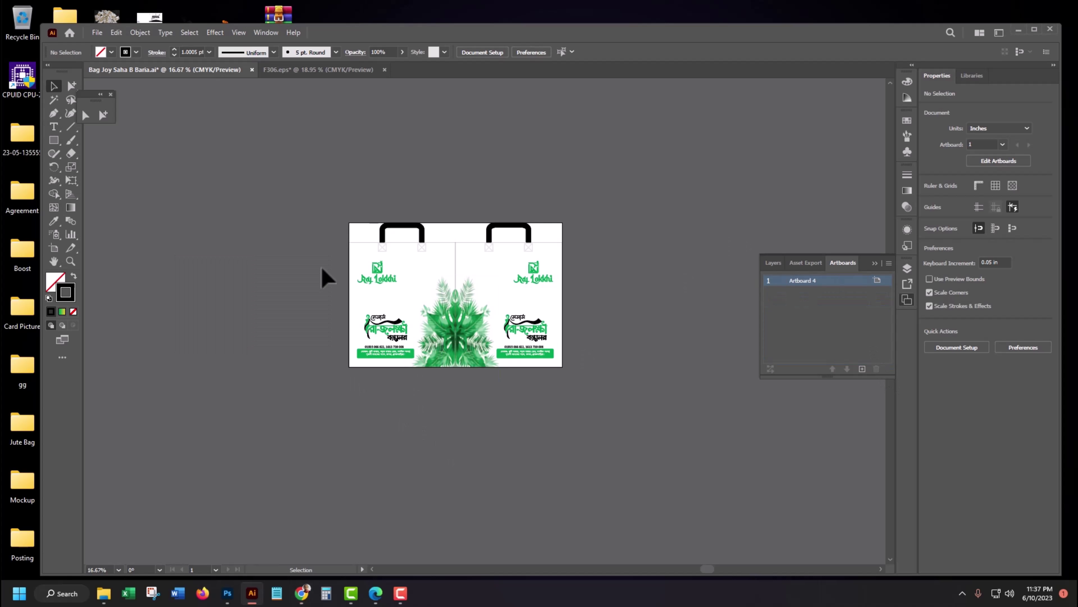
Zoom in on the two-panel bag layout and clear the selection.
key(z)
drag(397, 300, 534, 320)
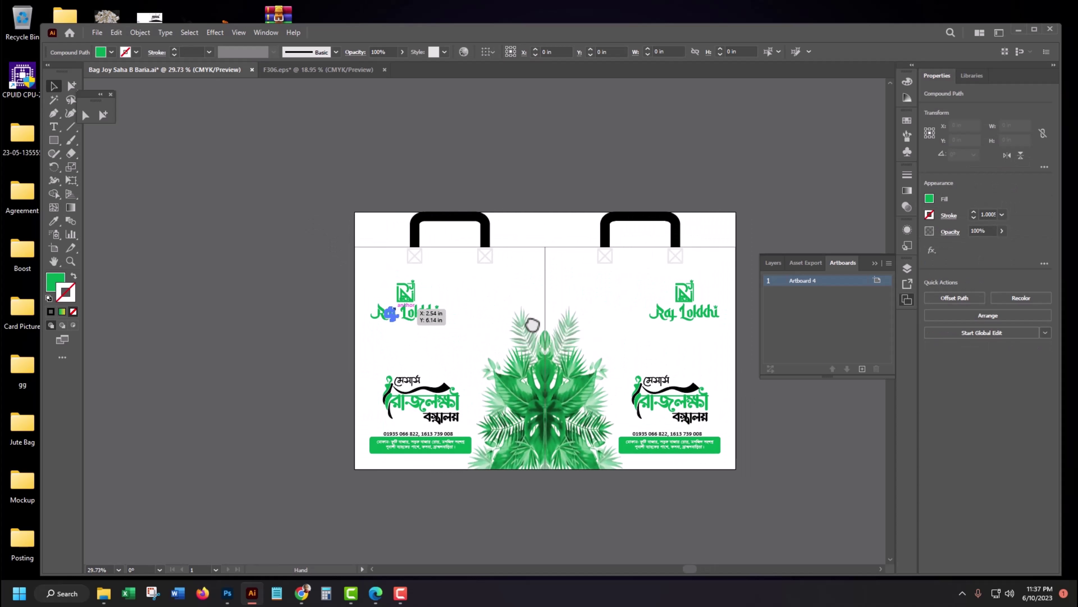
click(479, 444)
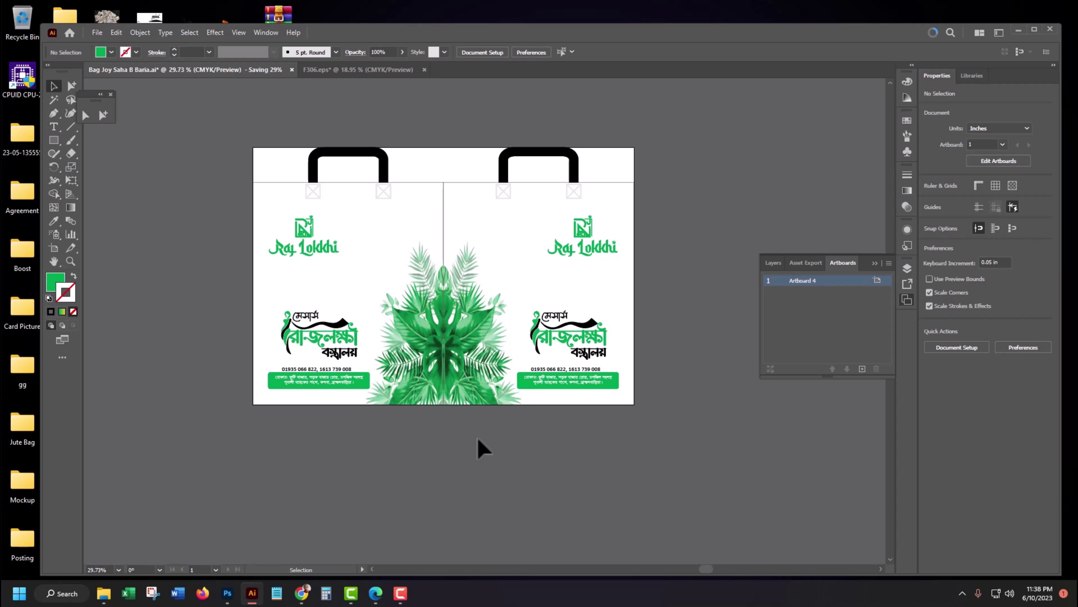
Export the bag artboard as a PNG at High (300 ppi) with transparent background.
click(97, 33)
mouse_move(120, 278)
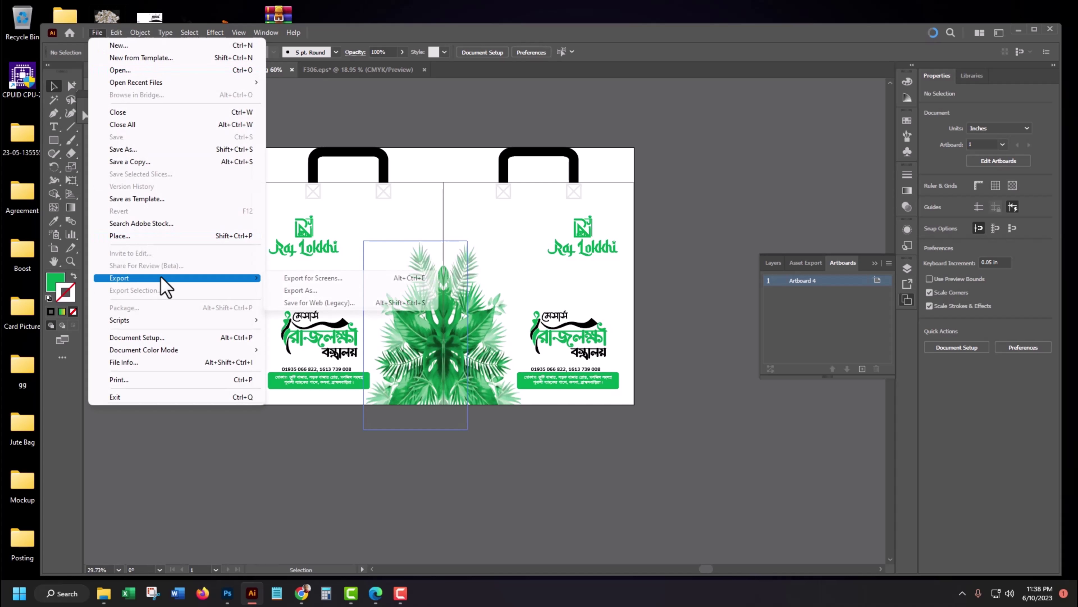
click(277, 291)
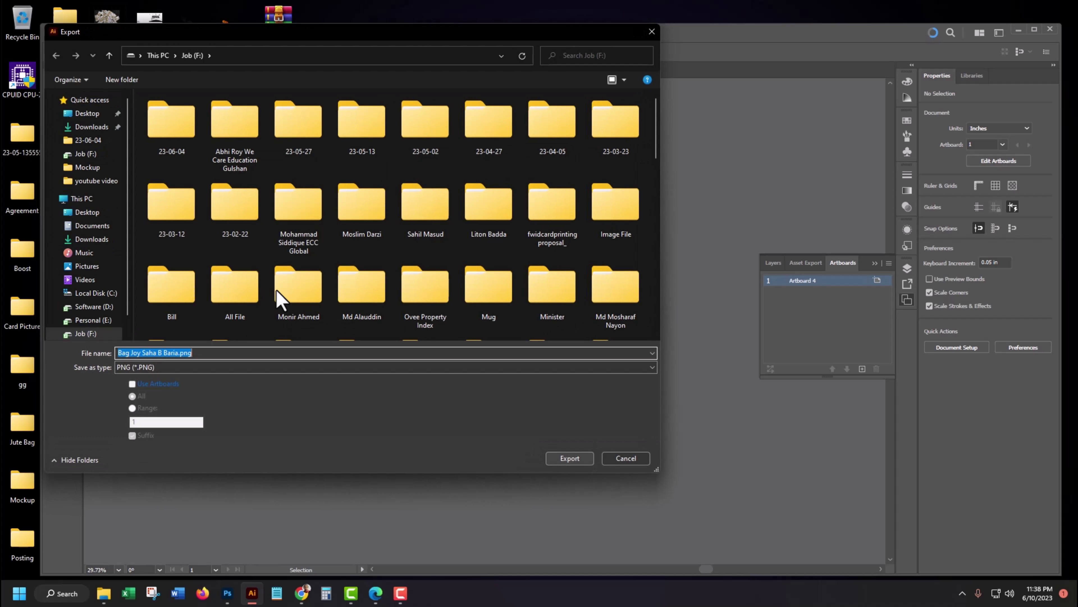
click(166, 385)
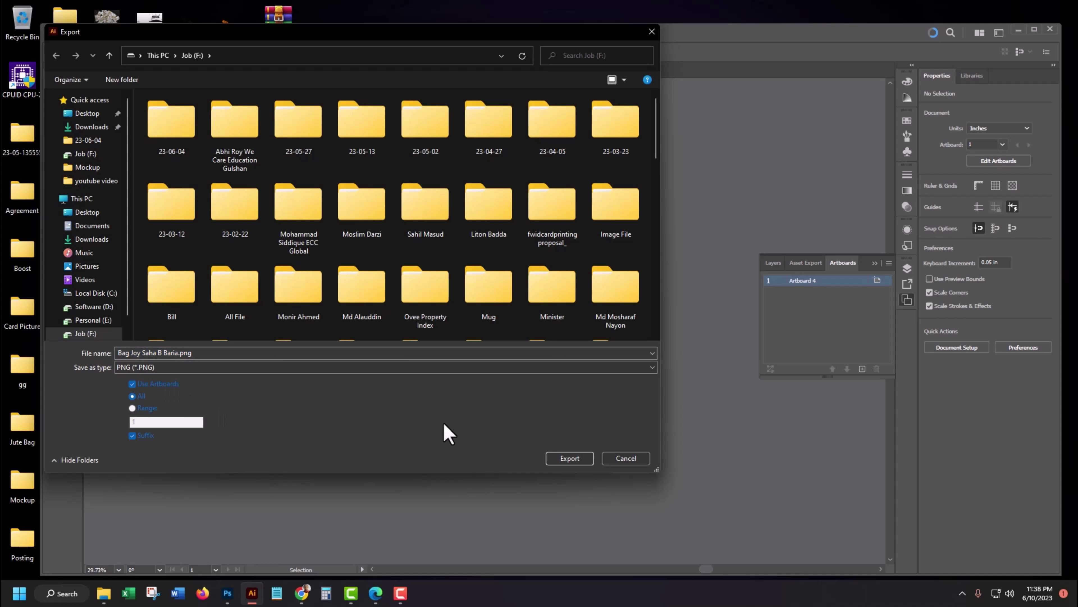
click(569, 459)
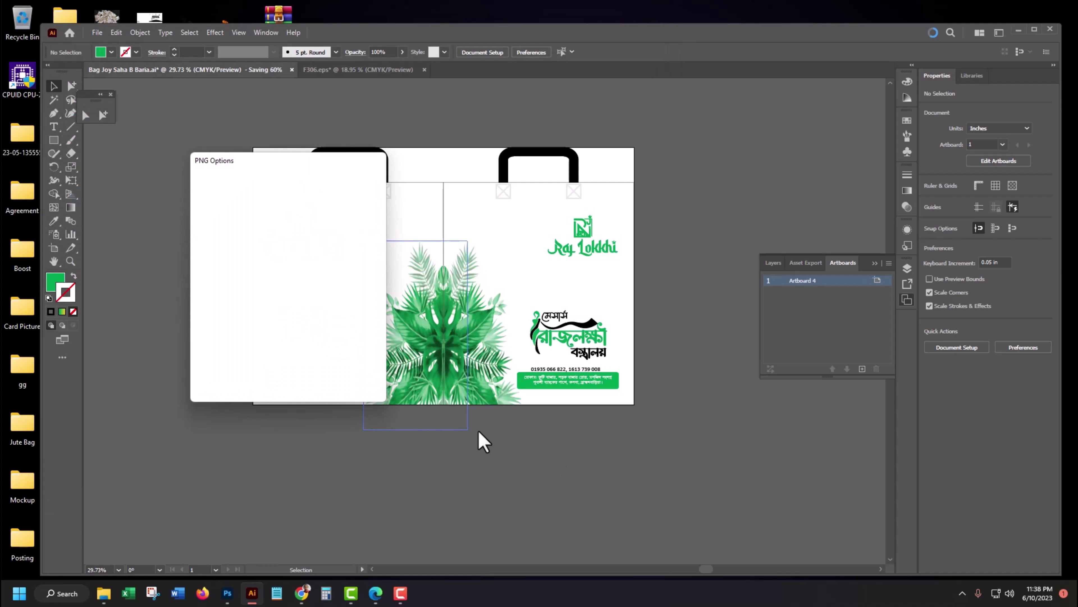
click(298, 377)
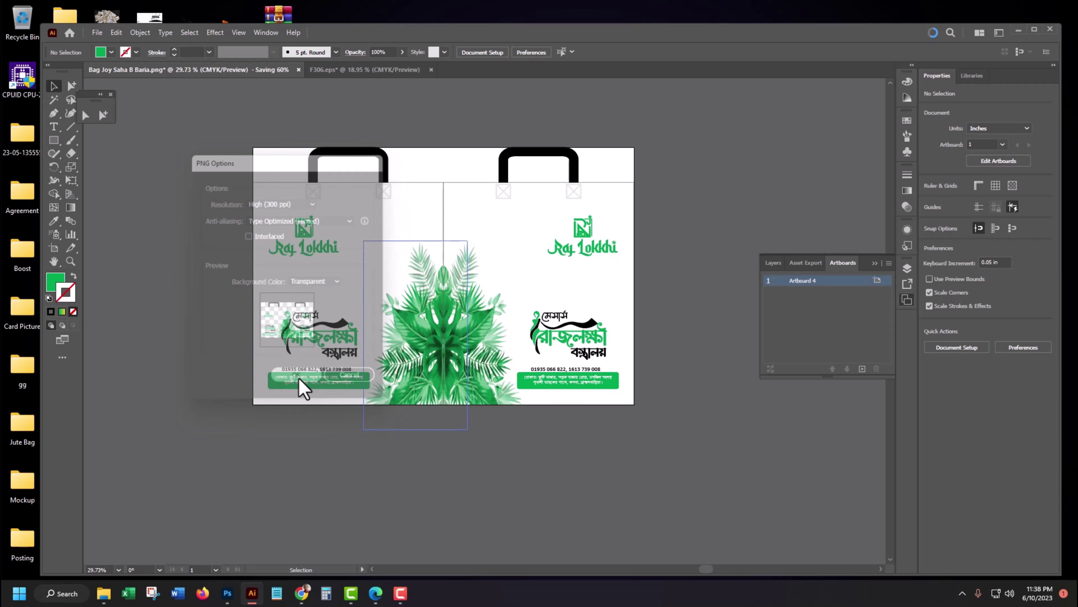